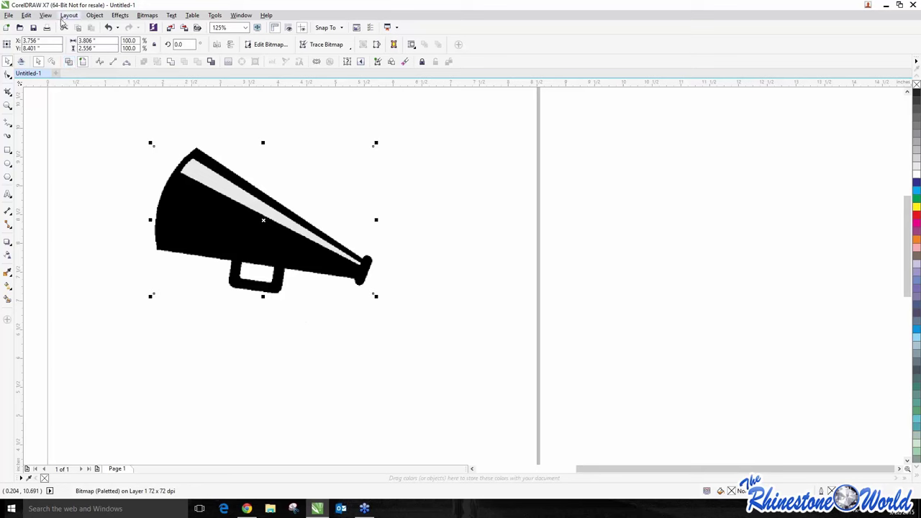
Step: Inspect the megaphone bitmap in wireframe view and return to the full-colour display
left_click(45, 15)
left_click(276, 110)
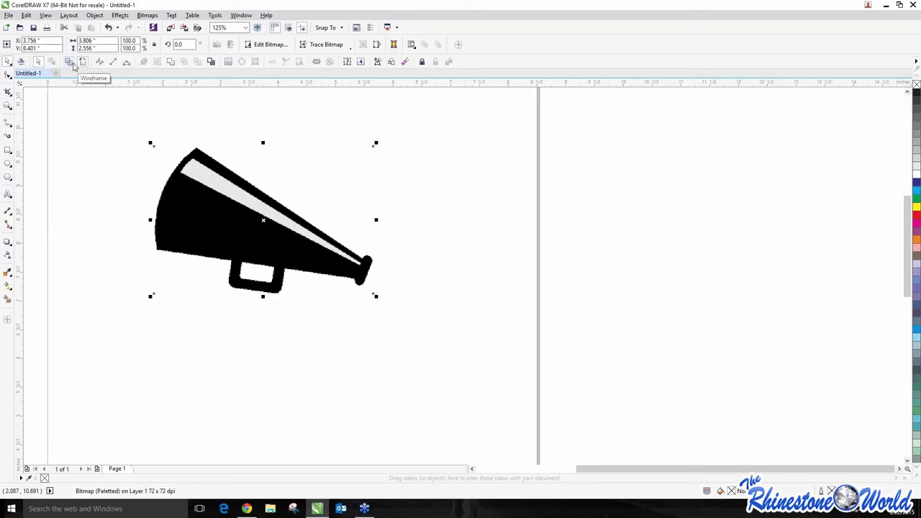
left_click(70, 62)
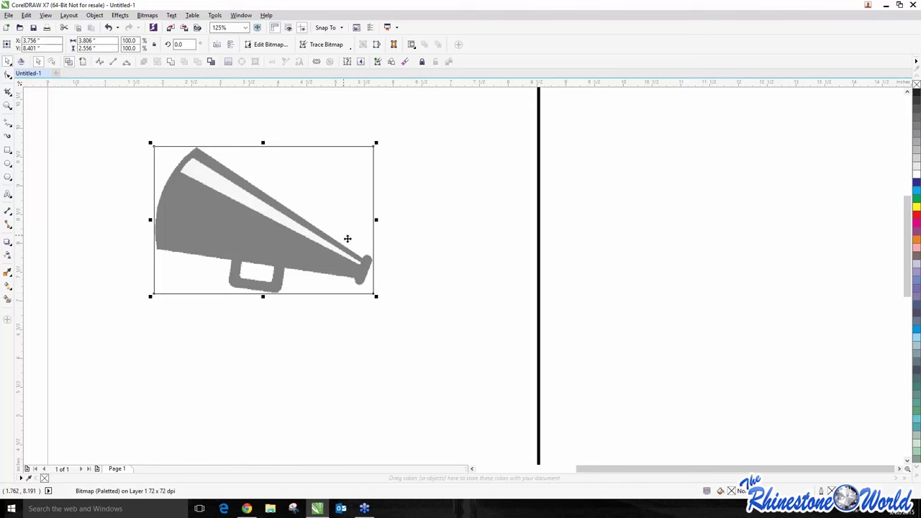
left_click(82, 63)
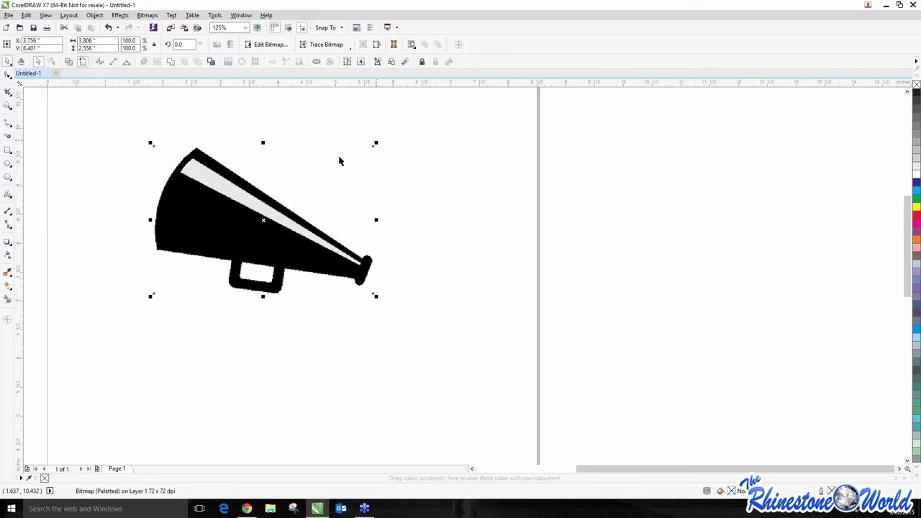
Step: Enlarge the megaphone bitmap to about 5.56 by 3.73 inches and position it near the horizontal middle of the page's upper half
scroll(244, 216, "down", 3)
scroll(216, 223, "up", 2)
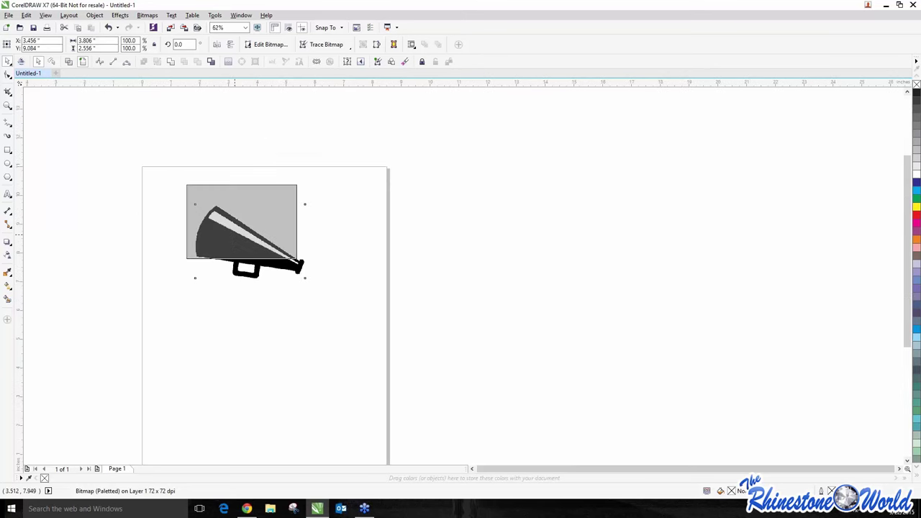
left_click_drag(271, 257, 317, 285)
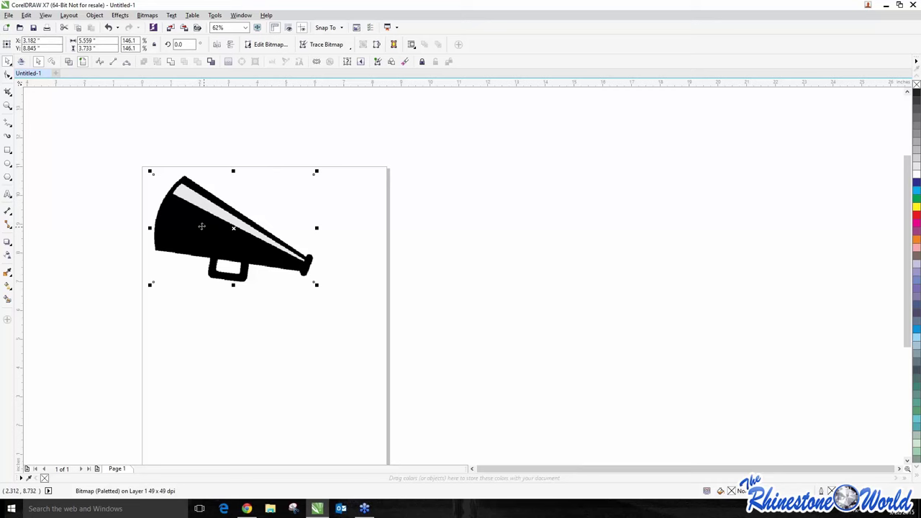
scroll(203, 224, "up", 2)
scroll(200, 223, "down", 2)
scroll(197, 222, "up", 2)
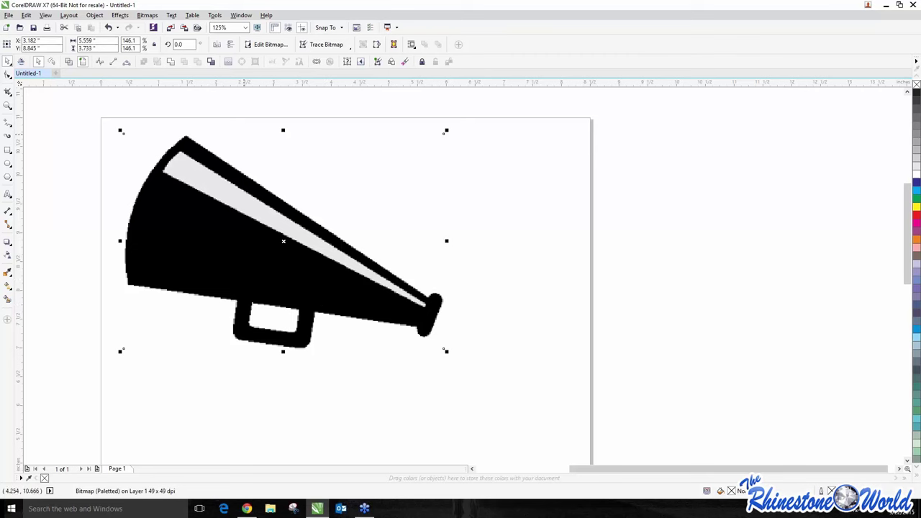
key("Escape")
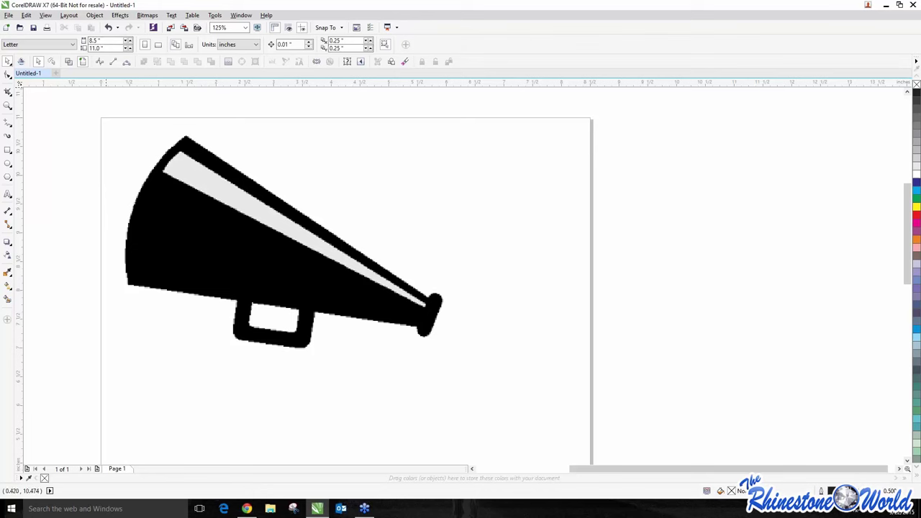
left_click(272, 210)
left_click_drag(229, 280, 304, 303)
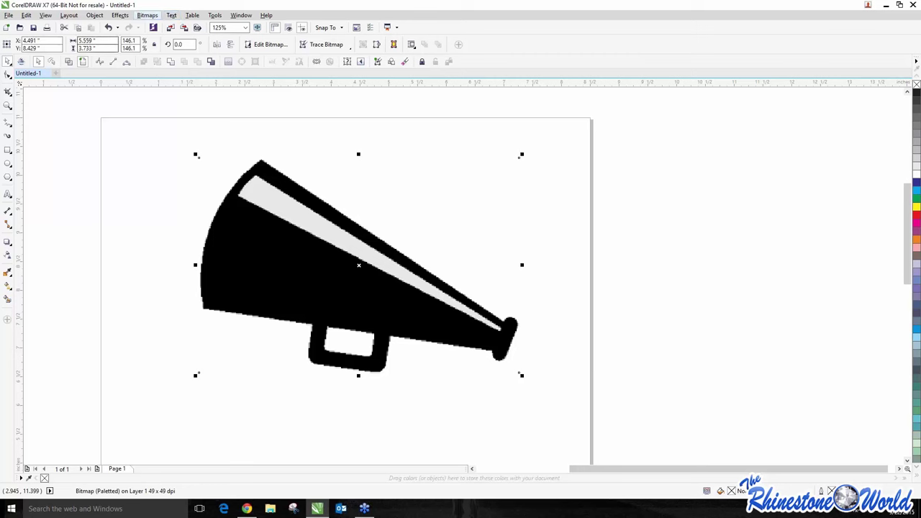
left_click(147, 15)
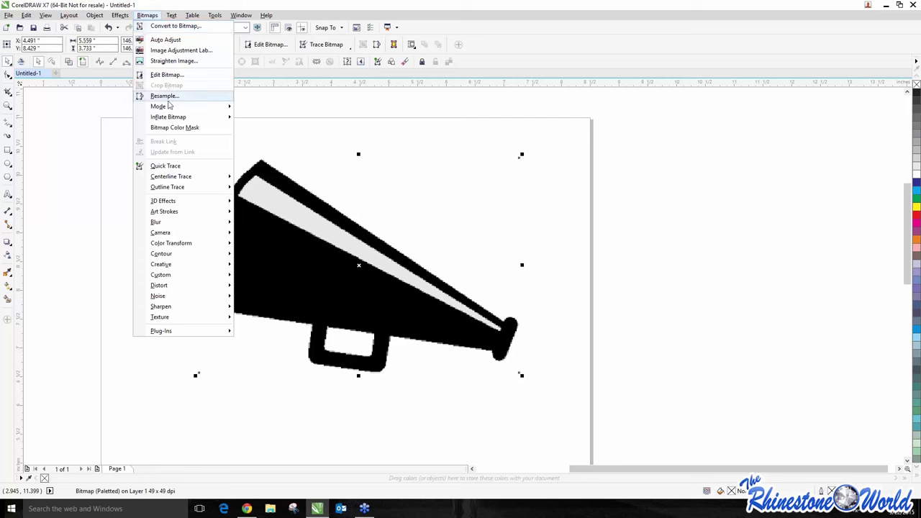
mouse_move(173, 109)
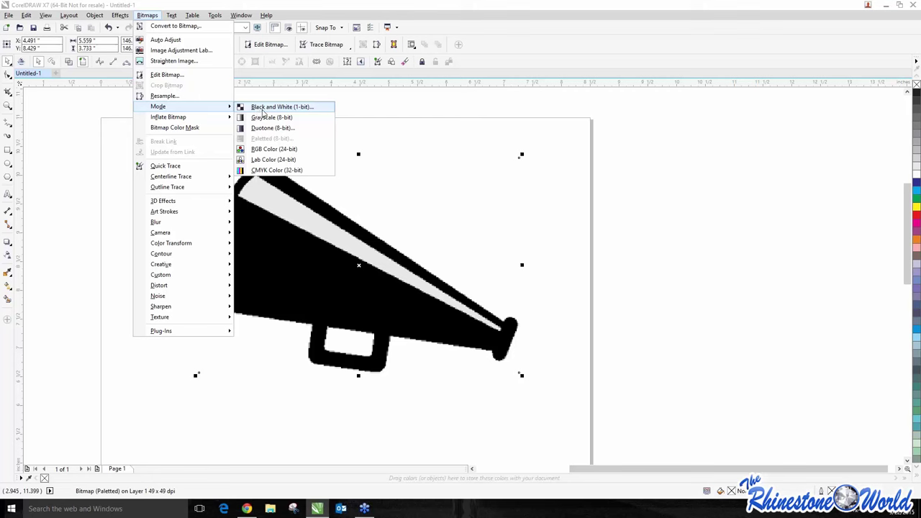
left_click(533, 204)
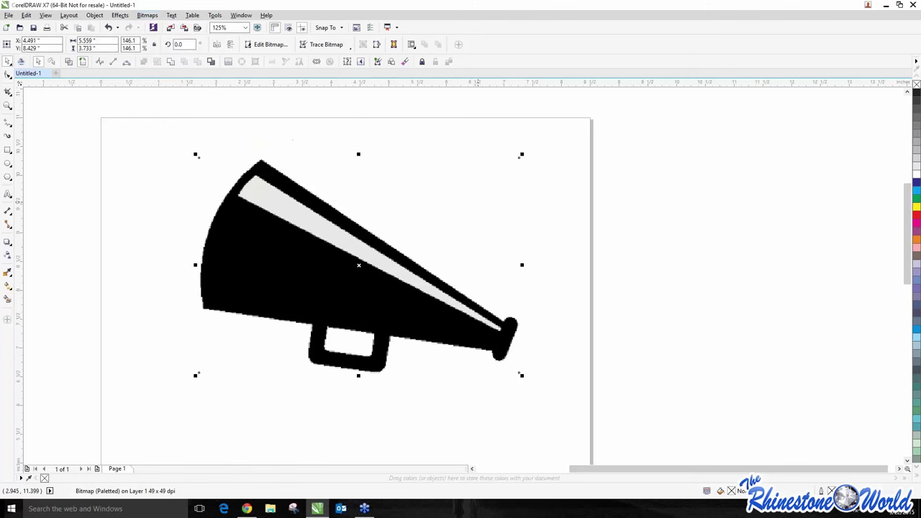
Step: Move the megaphone bitmap off the page into the empty area to its right
scroll(283, 242, "down", 2)
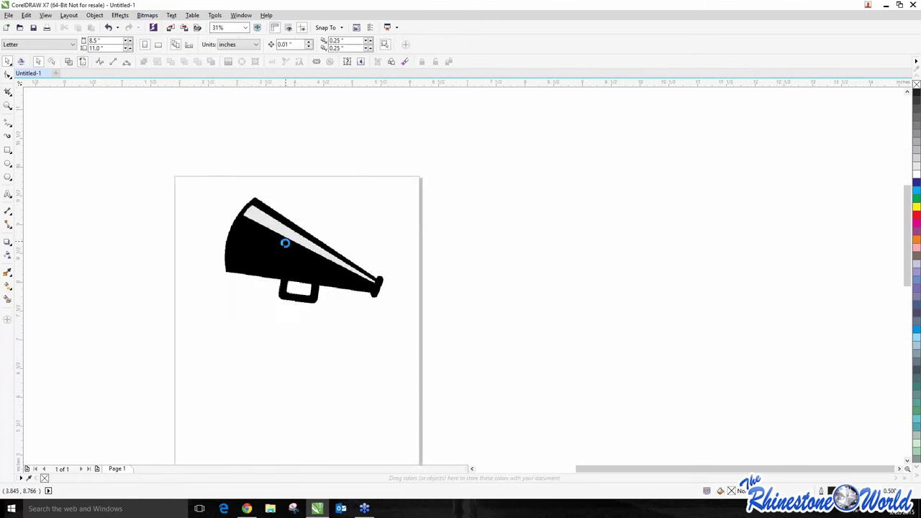
scroll(286, 245, "up", 2)
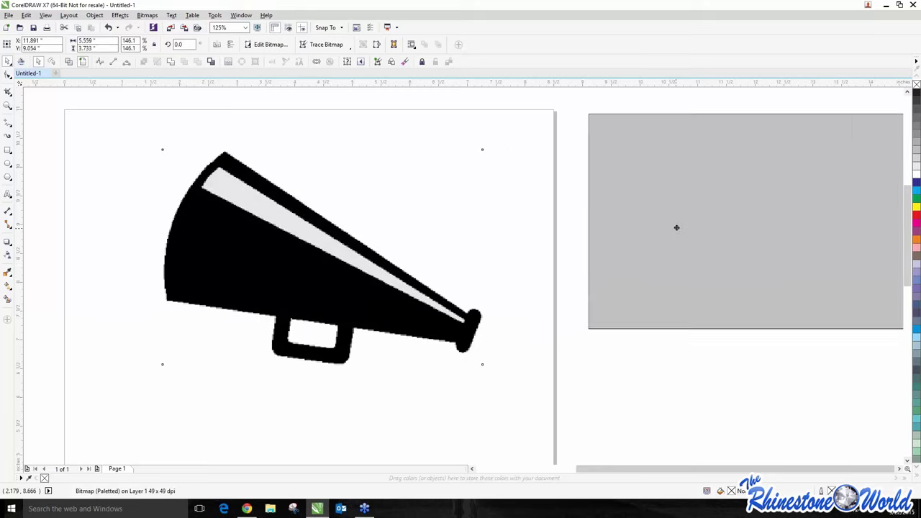
left_click(313, 230)
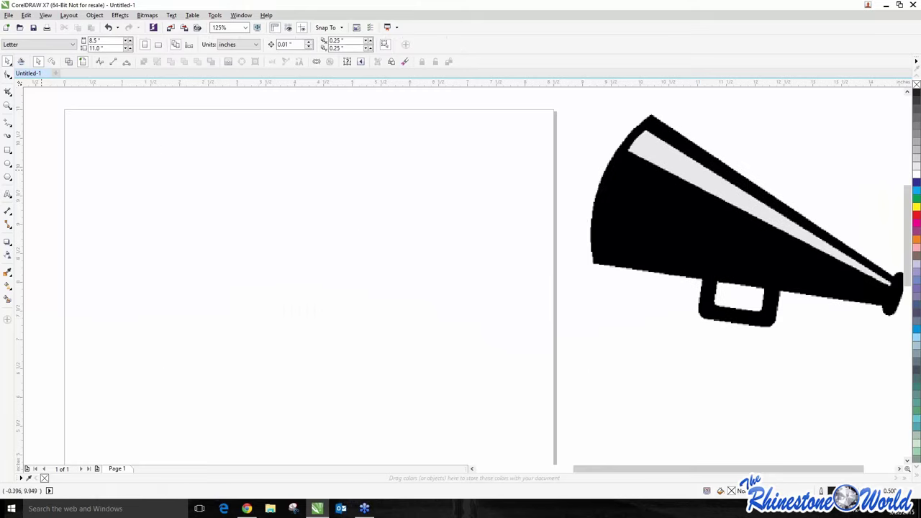
Step: Place the baseball bitmap on the page, enlarge it to about 3.74 inches square and move it to the page's upper left corner
left_click(185, 186)
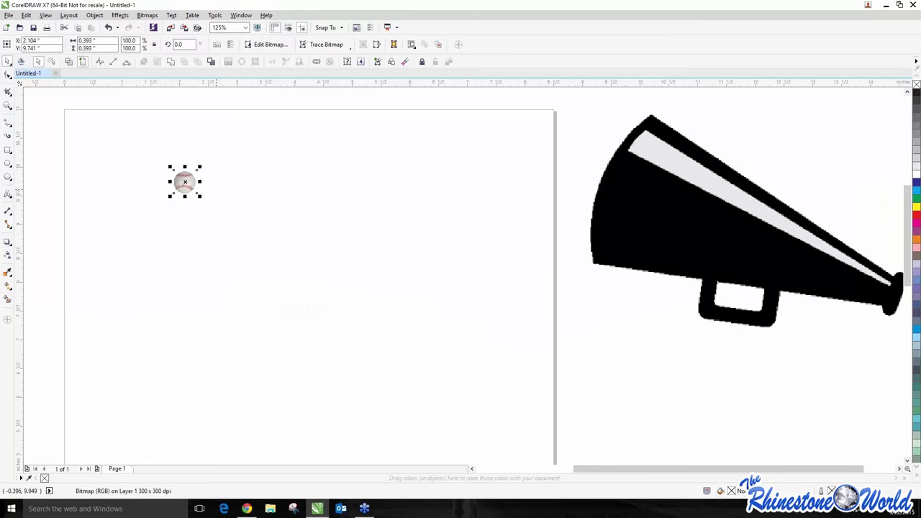
left_click_drag(200, 196, 389, 385)
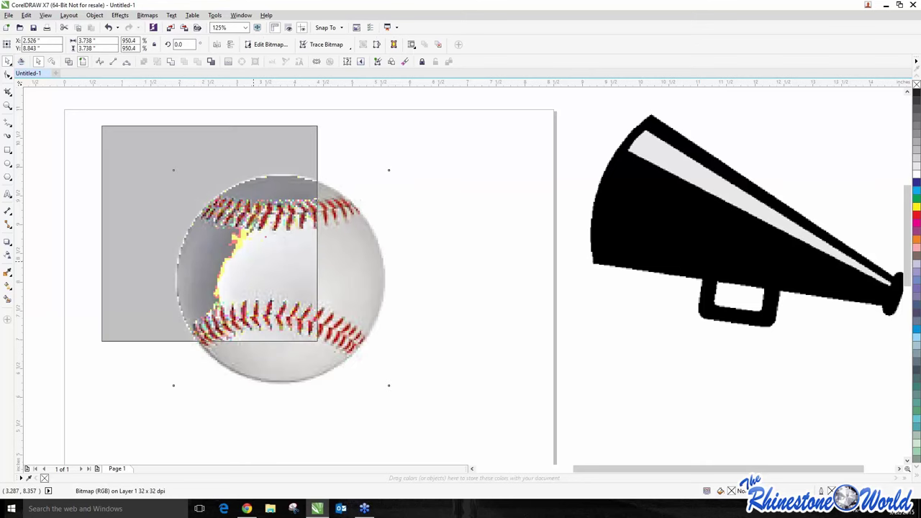
left_click_drag(254, 262, 245, 253)
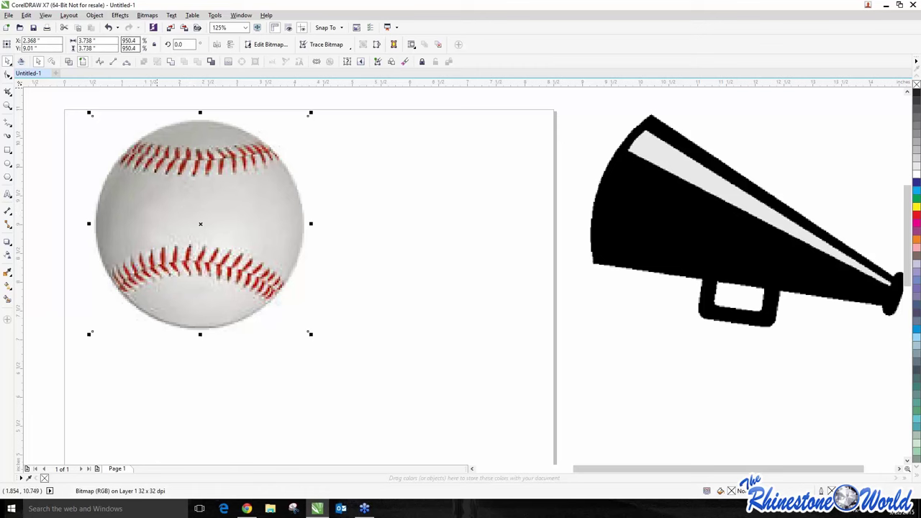
Step: Try converting the baseball bitmap to 1-bit black and white line art, testing thresholds of 182 and 159
left_click(148, 16)
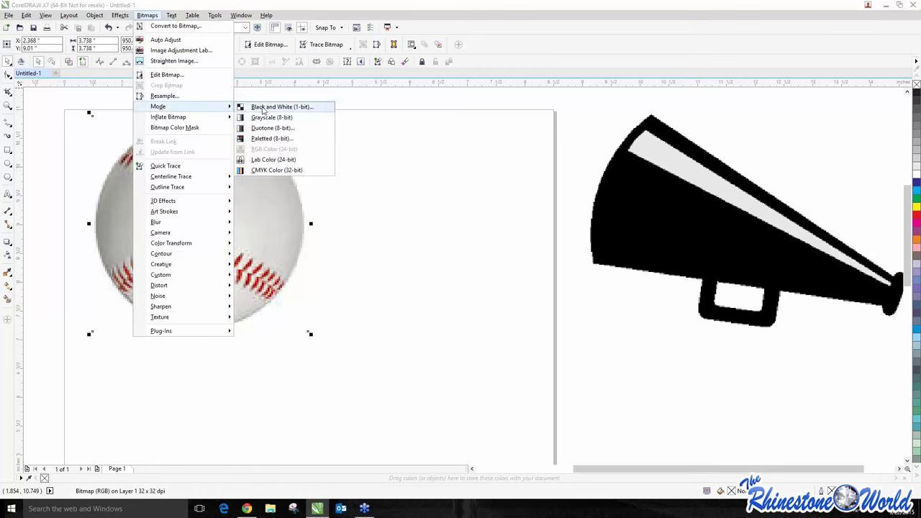
left_click(263, 108)
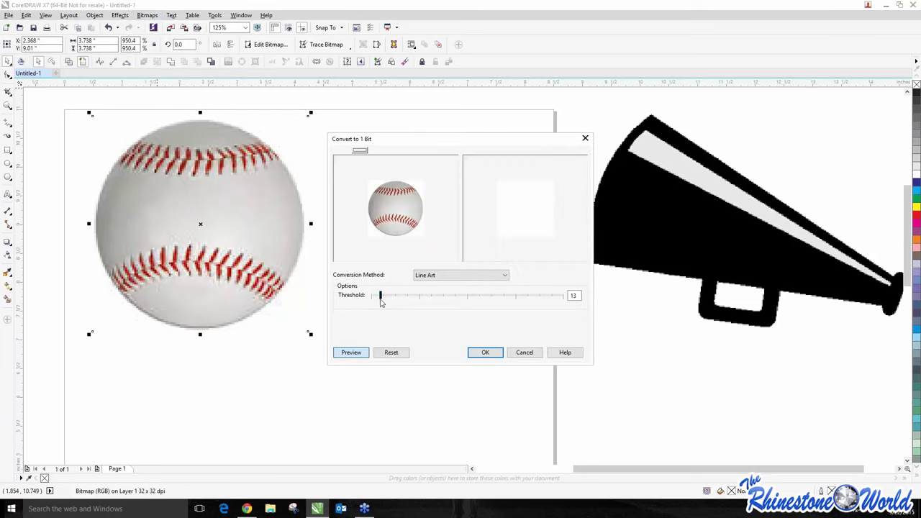
left_click(508, 296)
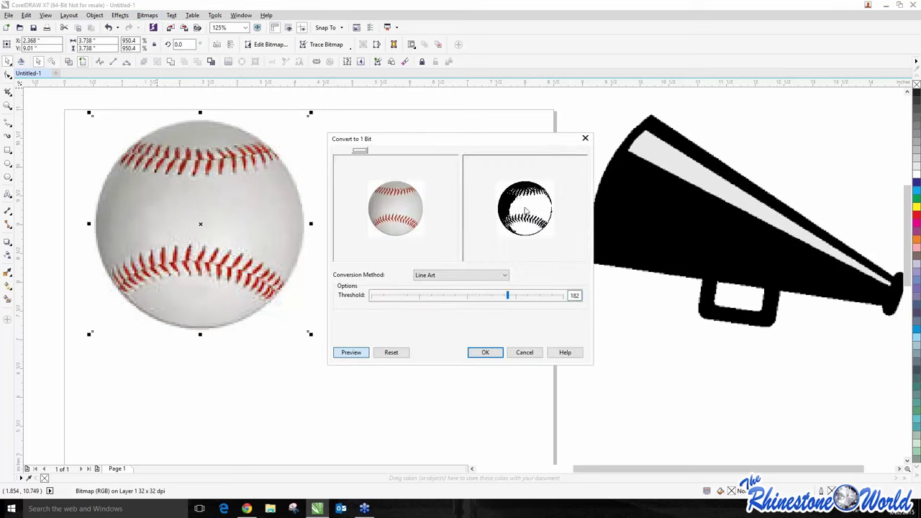
left_click_drag(508, 295, 493, 297)
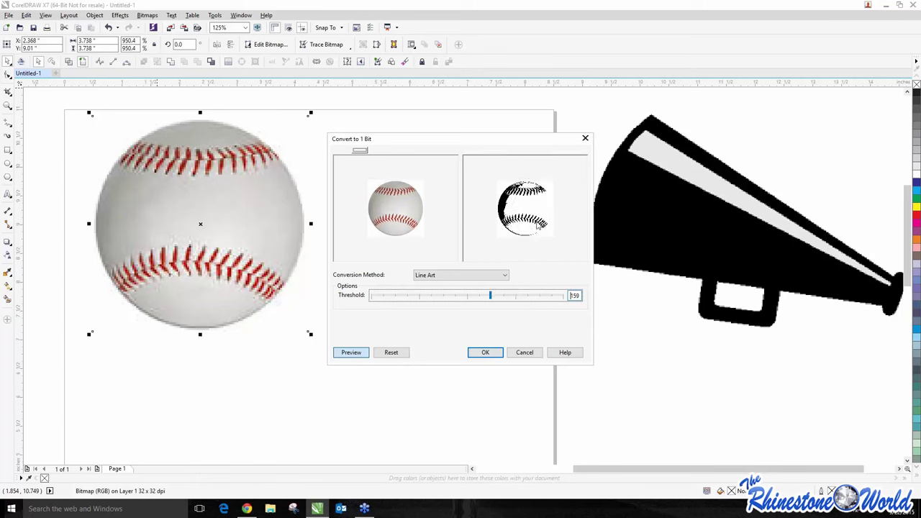
left_click_drag(492, 295, 480, 296)
left_click(525, 352)
key("ctrl+z")
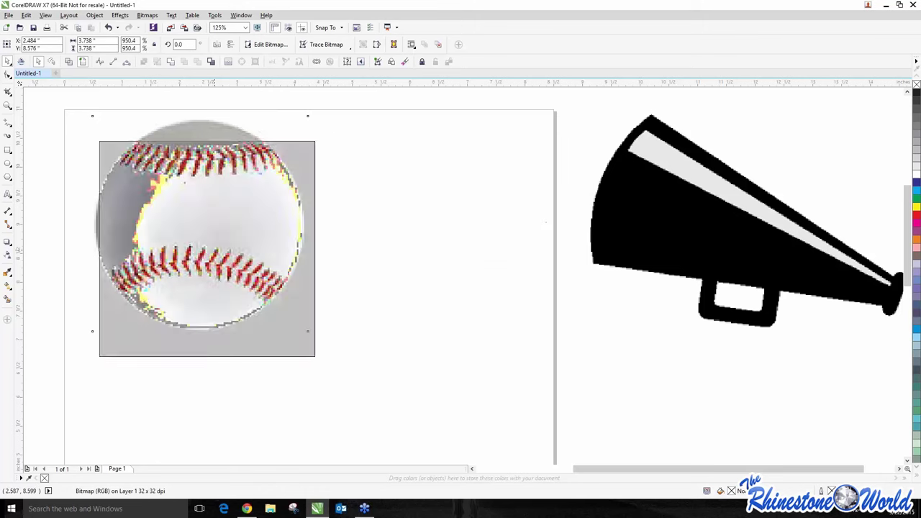
Step: Move the baseball off the page beyond the megaphone and bring the megaphone back onto the page
scroll(206, 250, "down", 4)
left_click_drag(201, 251, 417, 237)
left_click_drag(343, 244, 218, 248)
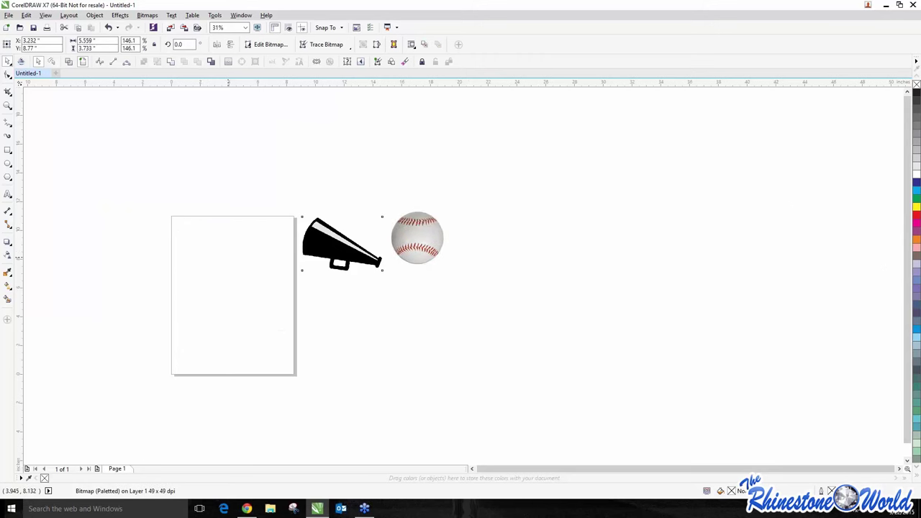
Step: Shrink the megaphone bitmap to about 4.96 by 3.33 inches and move it up to the page's upper left corner
scroll(217, 249, "up", 2)
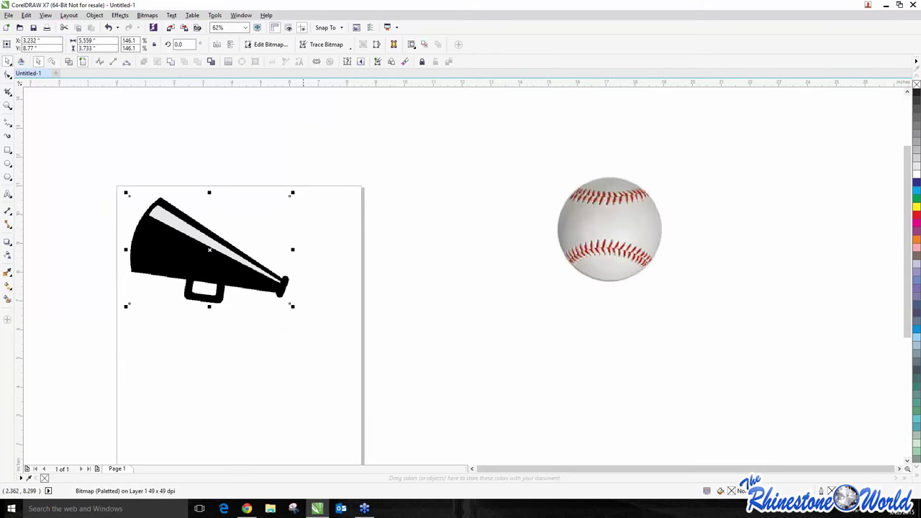
left_click_drag(292, 193, 274, 205)
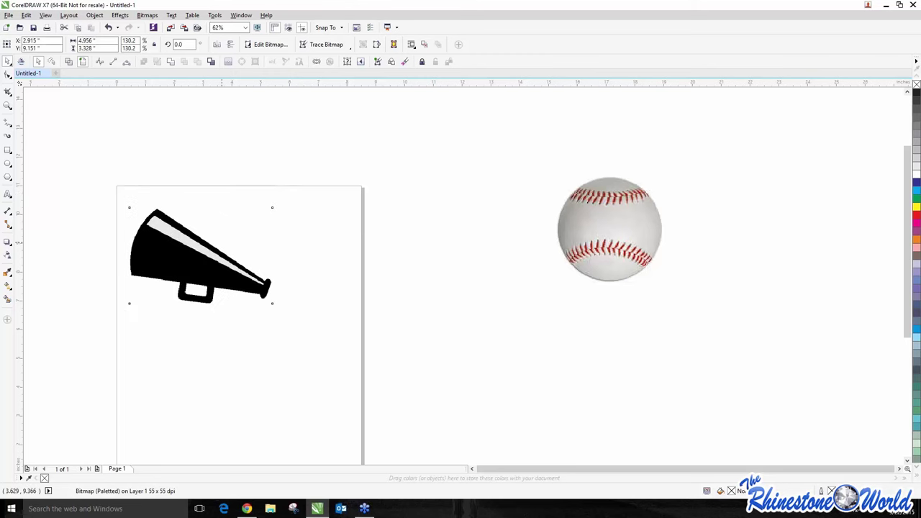
left_click_drag(201, 259, 200, 242)
left_click(145, 15)
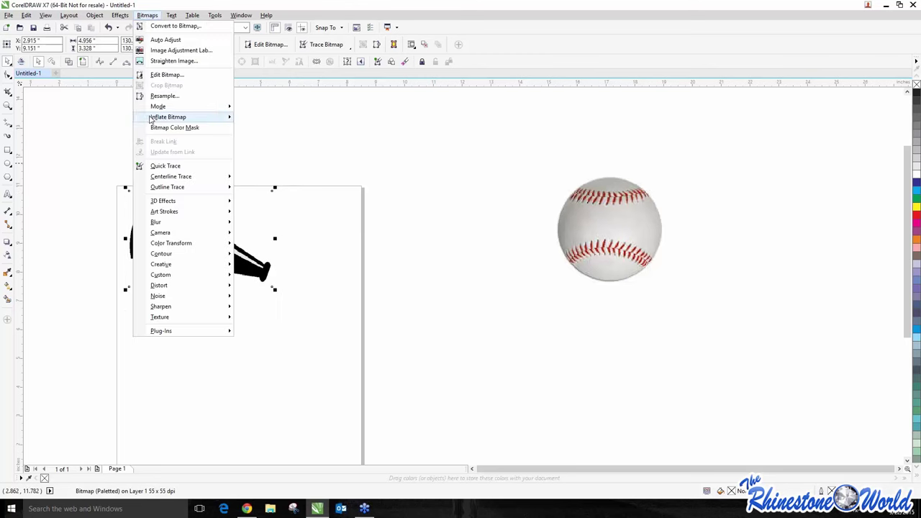
mouse_move(158, 109)
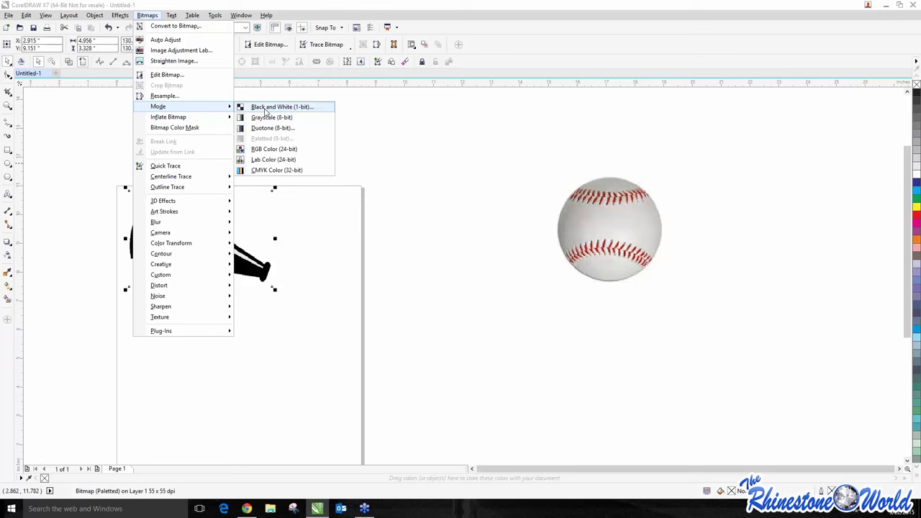
left_click(378, 327)
scroll(157, 257, "up", 3)
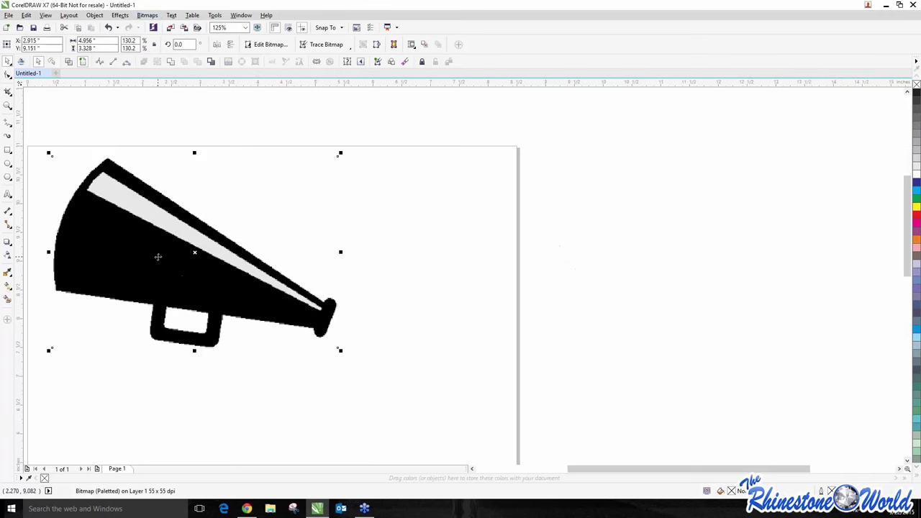
scroll(158, 257, "down", 2)
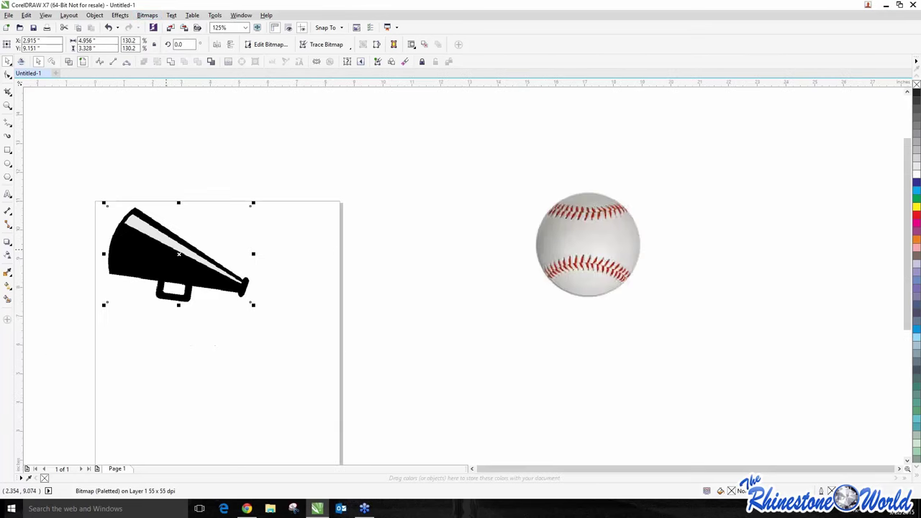
Step: Start an outline trace of the megaphone bitmap as Line art, with background removal enabled and its colour chosen automatically
left_click(325, 45)
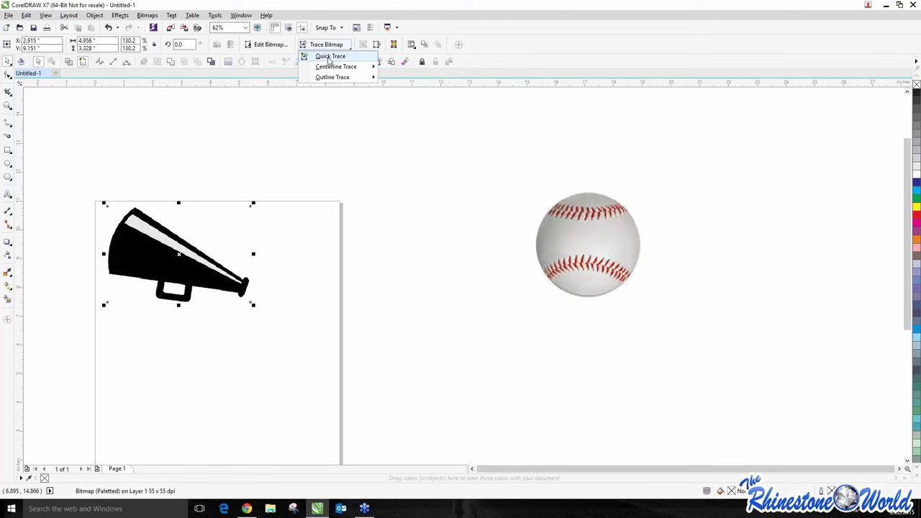
mouse_move(346, 66)
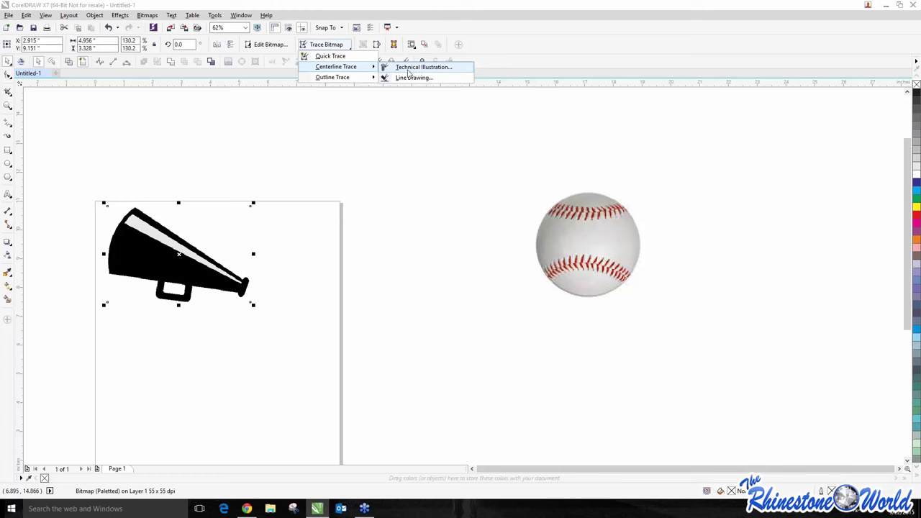
mouse_move(344, 80)
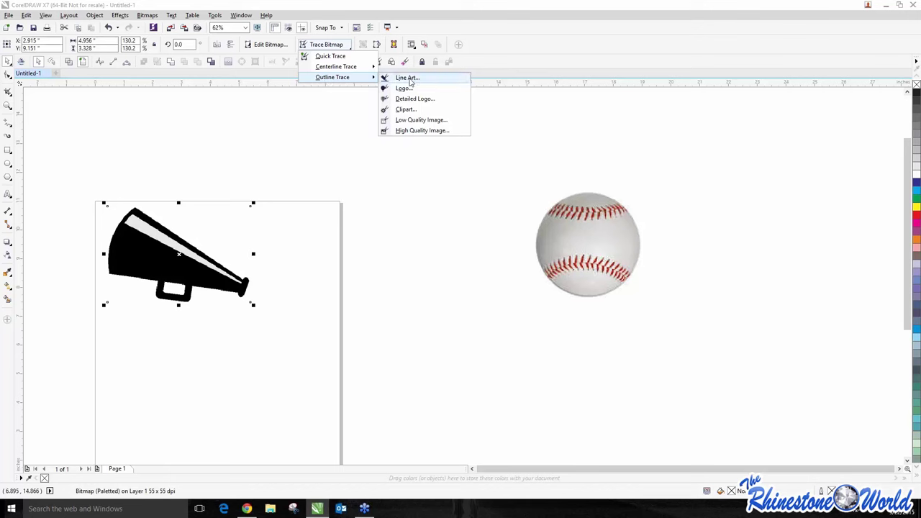
left_click(407, 78)
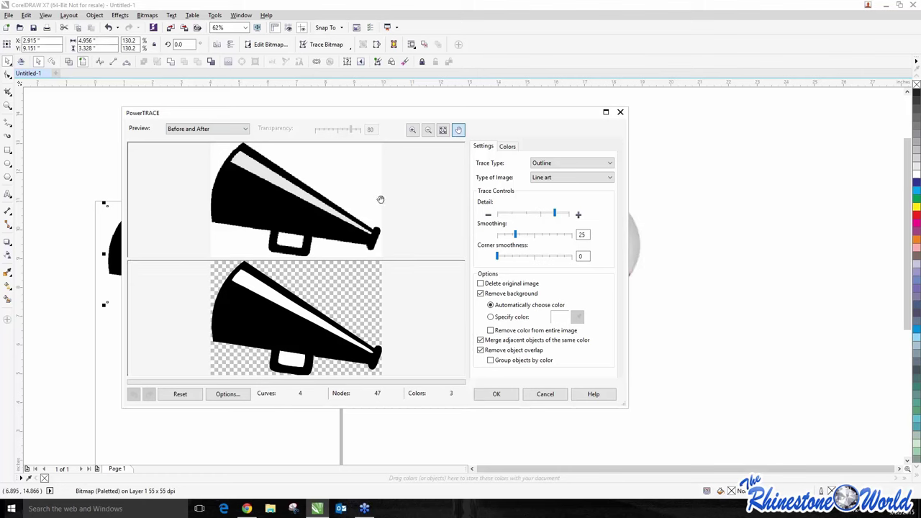
left_click(512, 297)
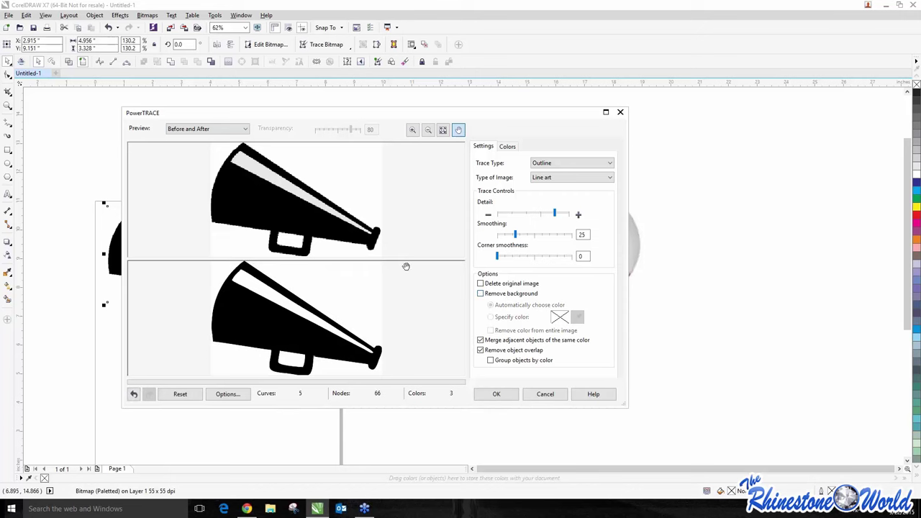
left_click(502, 295)
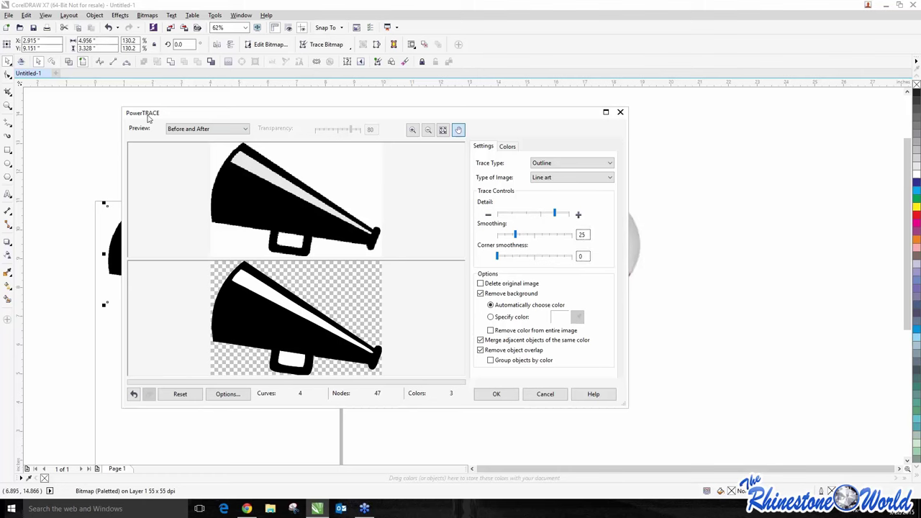
Step: Preview the trace as a Wireframe Overlay and examine how the outline follows the megaphone's handle and edges
left_click(199, 134)
left_click(188, 154)
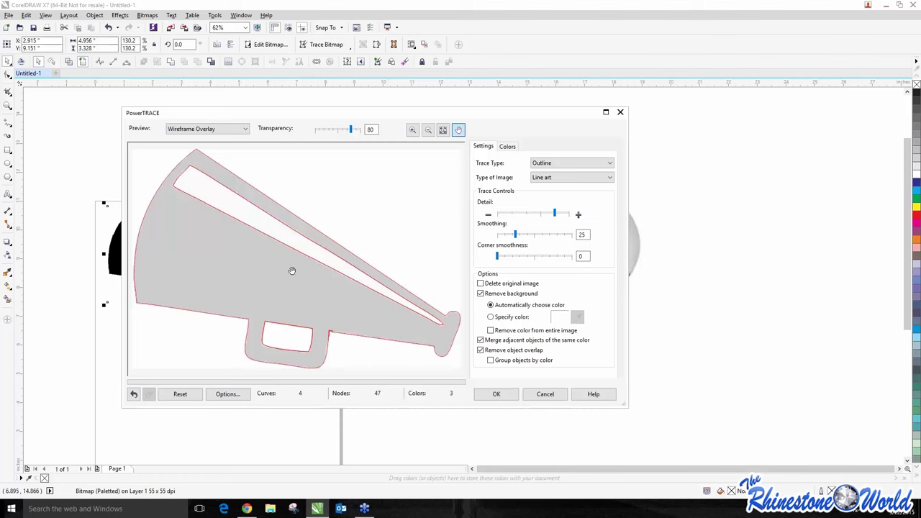
scroll(304, 273, "up", 4)
scroll(331, 331, "down", 6)
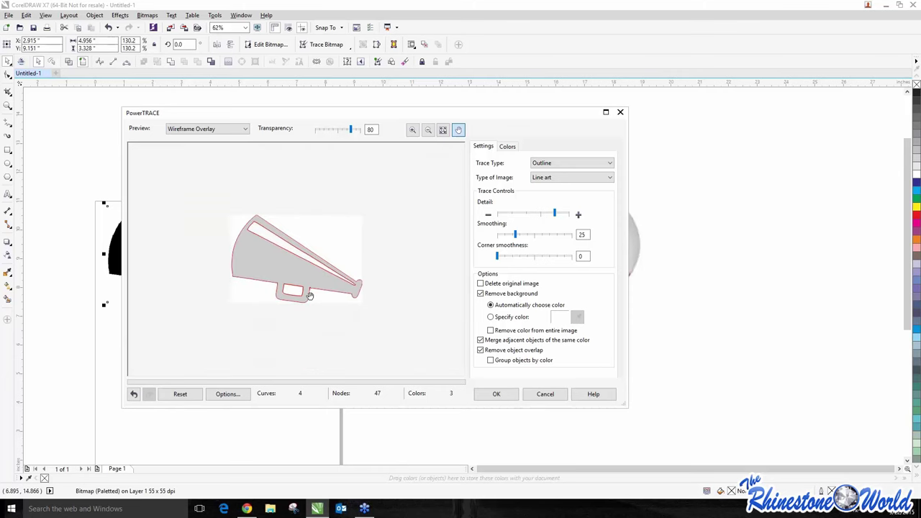
scroll(309, 296, "up", 5)
scroll(331, 312, "down", 3)
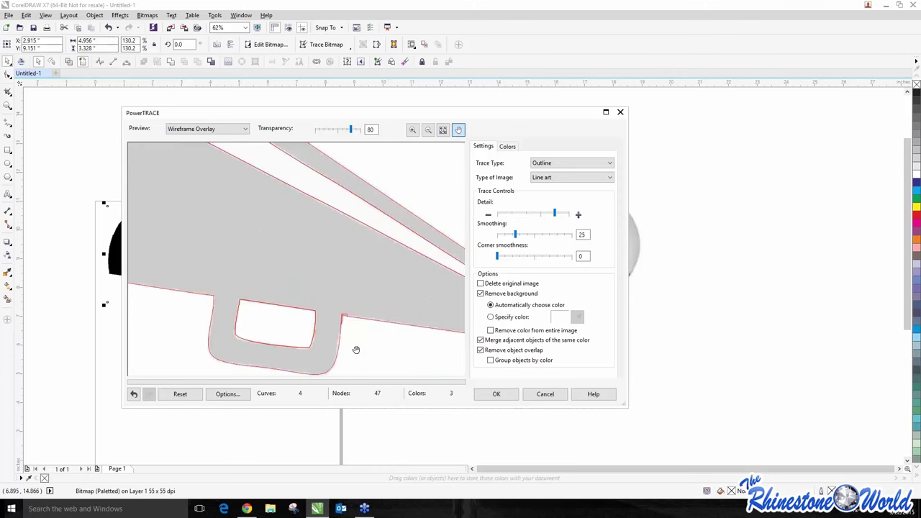
scroll(346, 334, "up", 4)
scroll(362, 319, "down", 4)
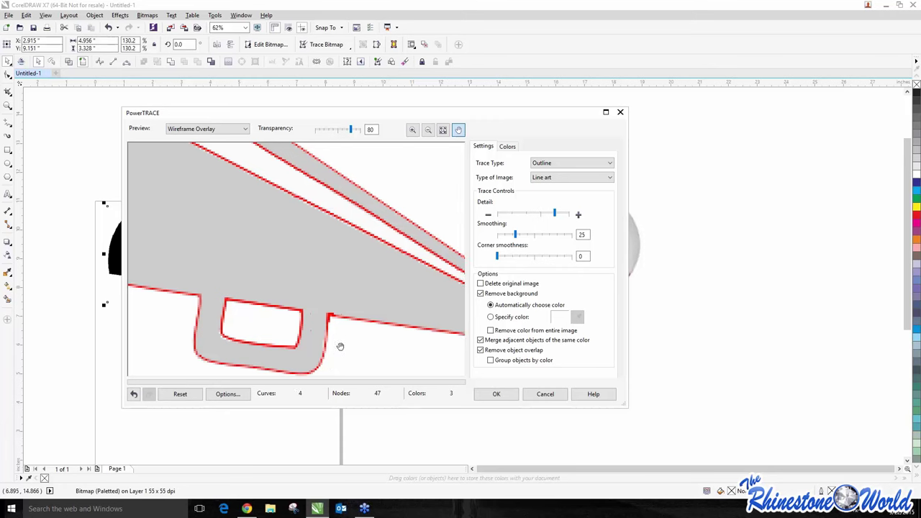
scroll(334, 338, "up", 4)
scroll(346, 333, "down", 2)
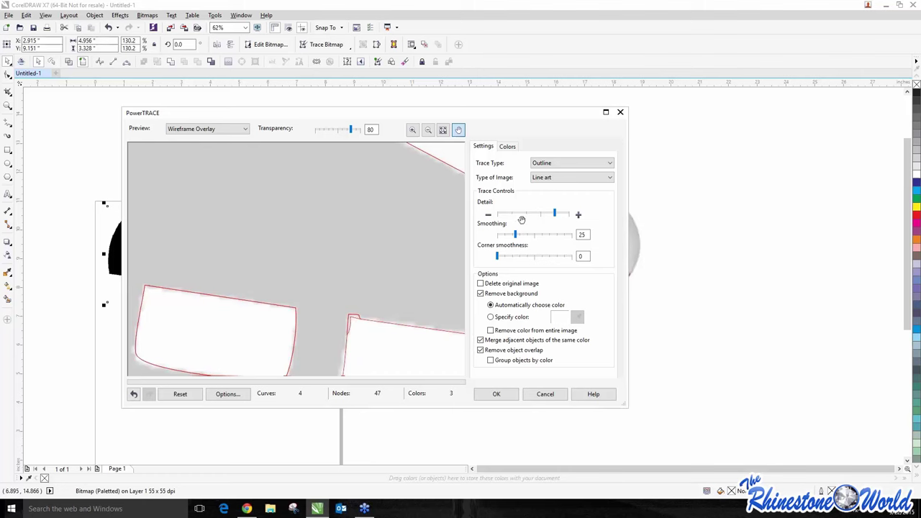
left_click(555, 214)
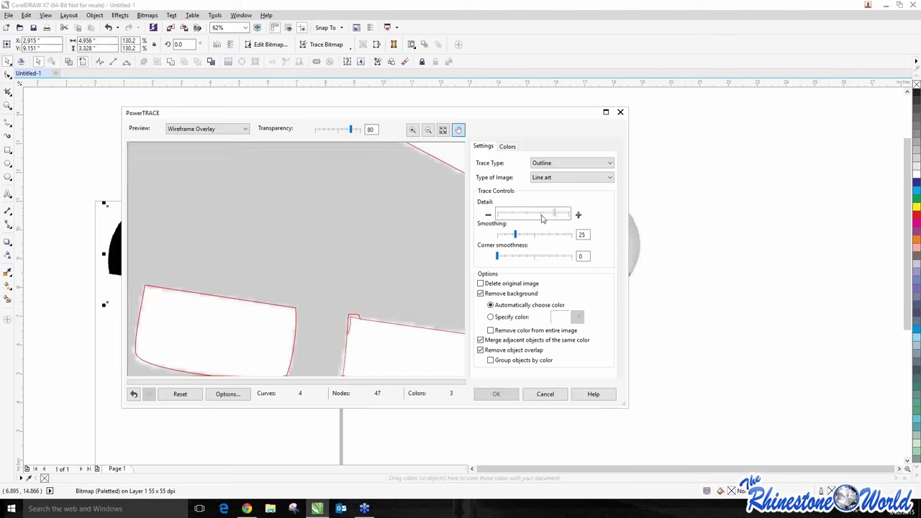
scroll(299, 300, "down", 3)
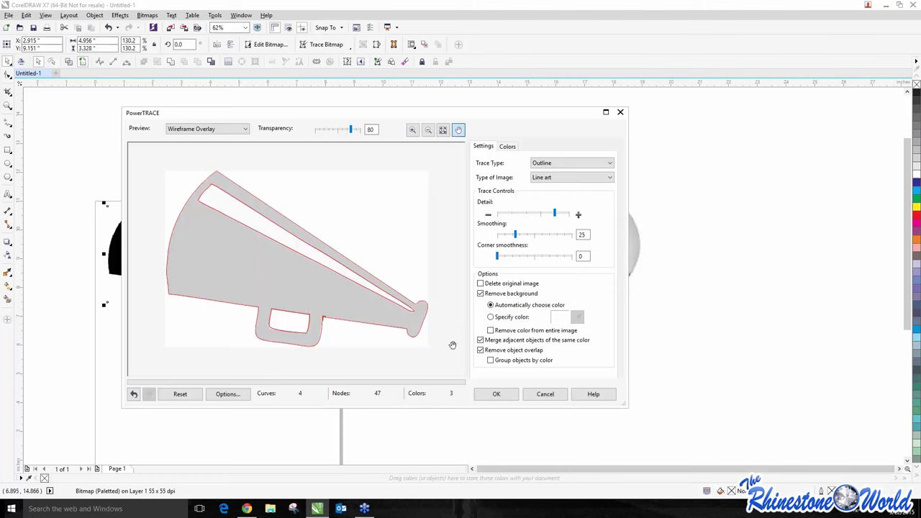
Step: Review the trace's colour list with the Before and After preview and apply the trace
left_click(507, 147)
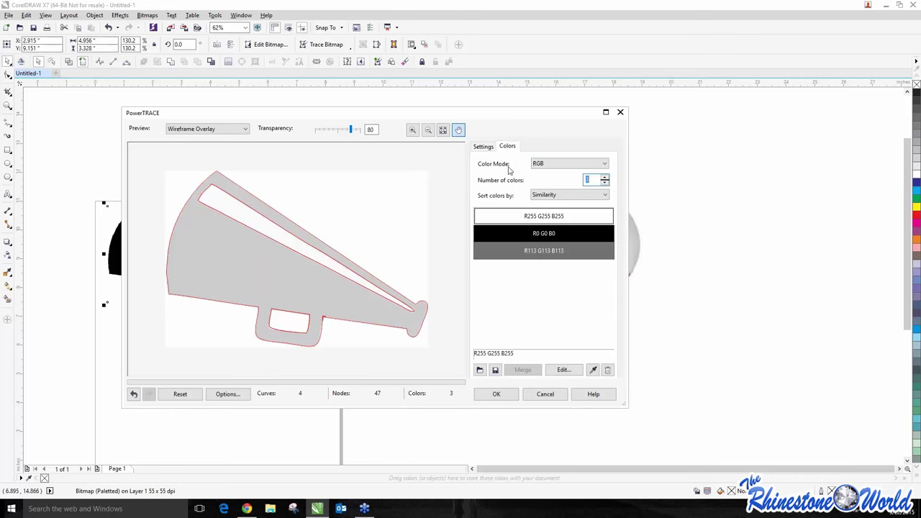
left_click(211, 128)
left_click(195, 139)
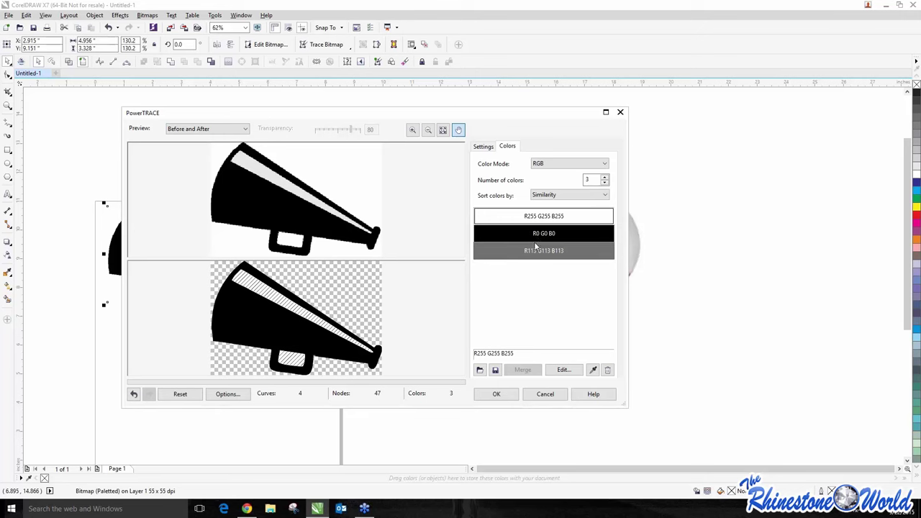
left_click_drag(569, 115, 517, 111)
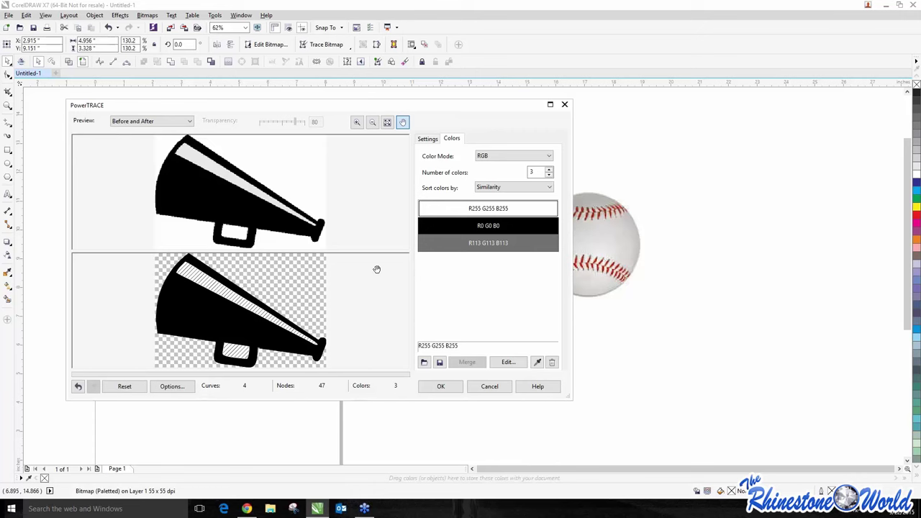
left_click(440, 386)
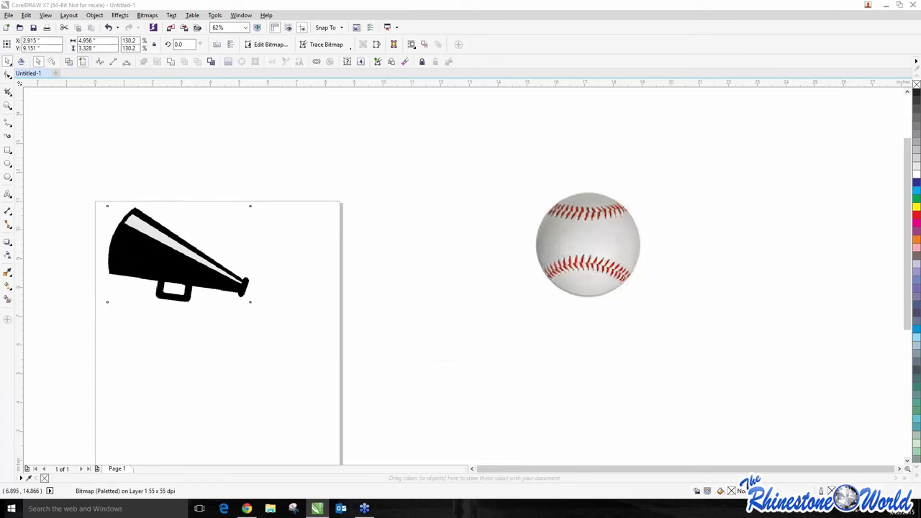
Step: Move the traced megaphone group off the original bitmap and place it below the bitmap on the page
left_click(143, 249)
left_click_drag(142, 249, 292, 291)
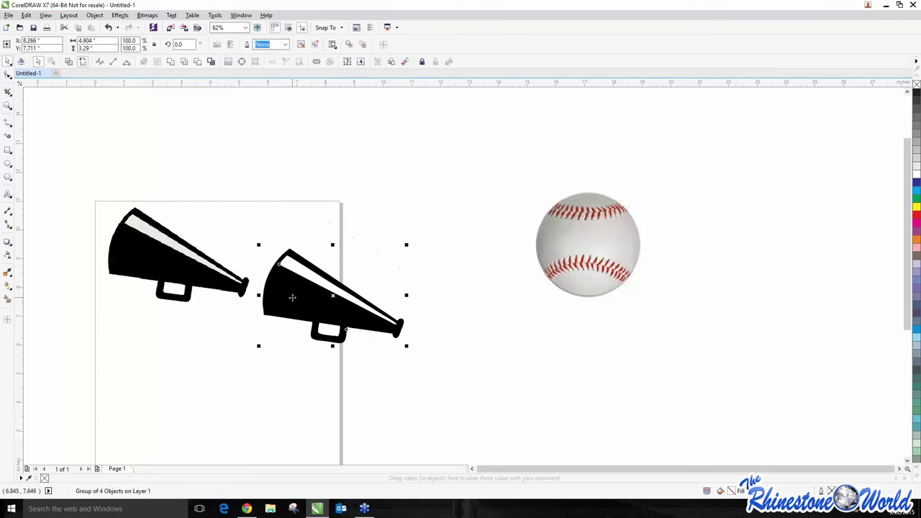
scroll(320, 299, "down", 2)
scroll(335, 309, "up", 2)
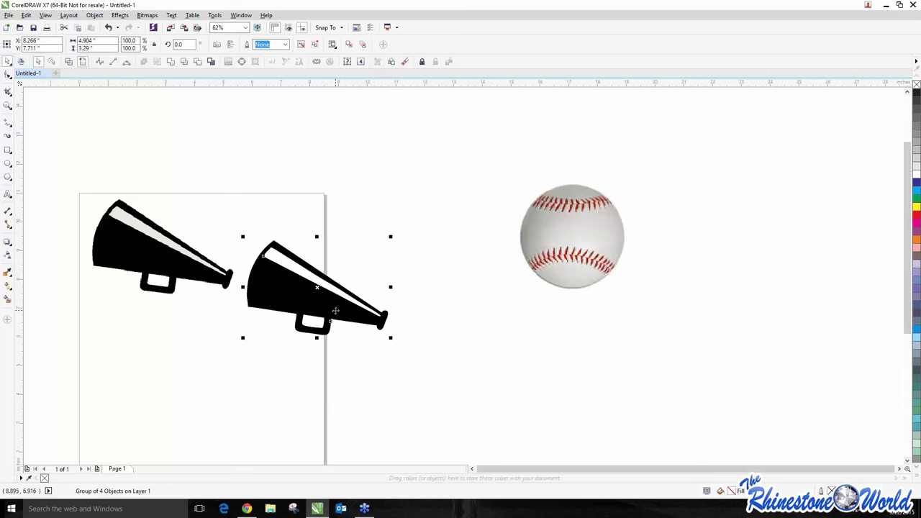
left_click_drag(333, 312, 228, 404)
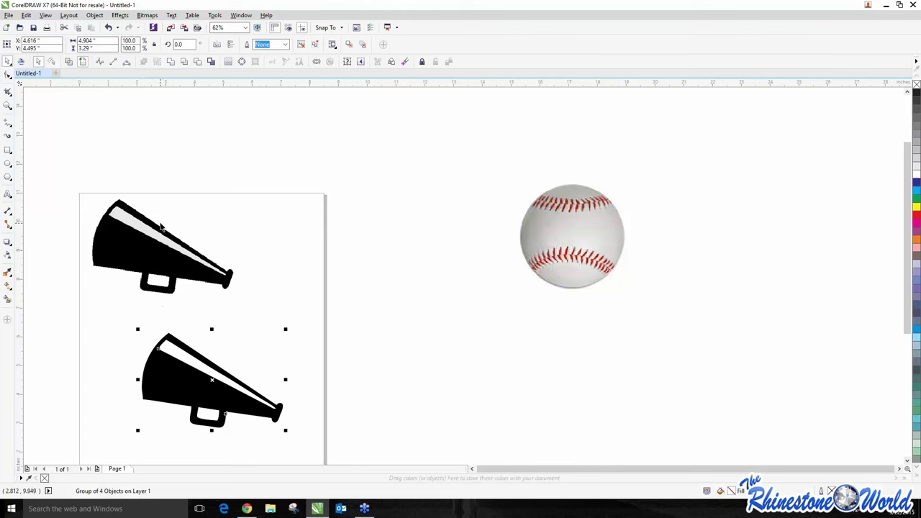
Step: Move the original megaphone bitmap sideways so it sits directly above the traced copy
left_click(163, 247)
left_click(178, 237)
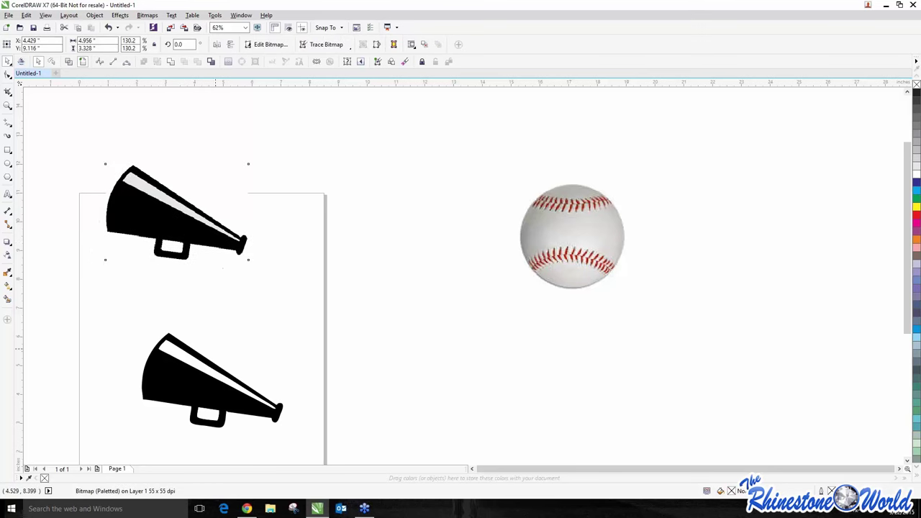
left_click_drag(179, 237, 223, 238)
Step: Show the drawing in wireframe to compare the bitmap with the traced curves, and restore the full-colour view
key("shift+F9")
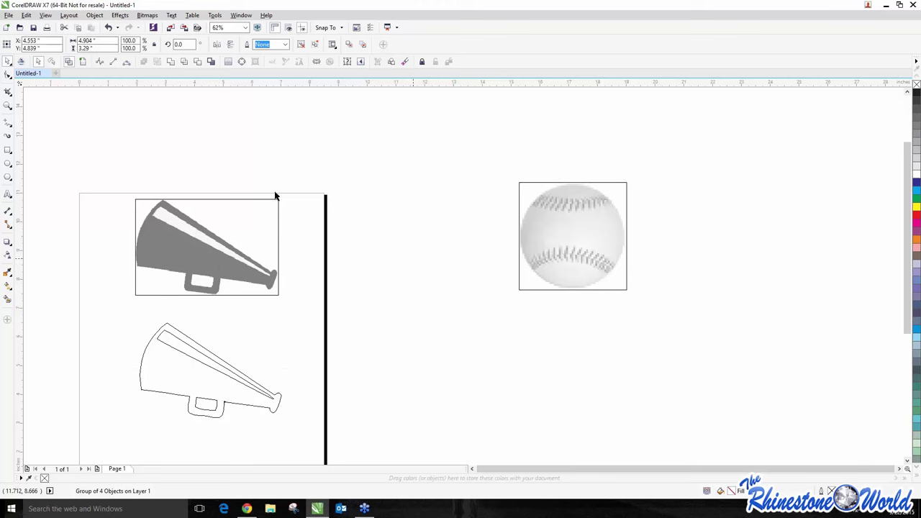
left_click(157, 187)
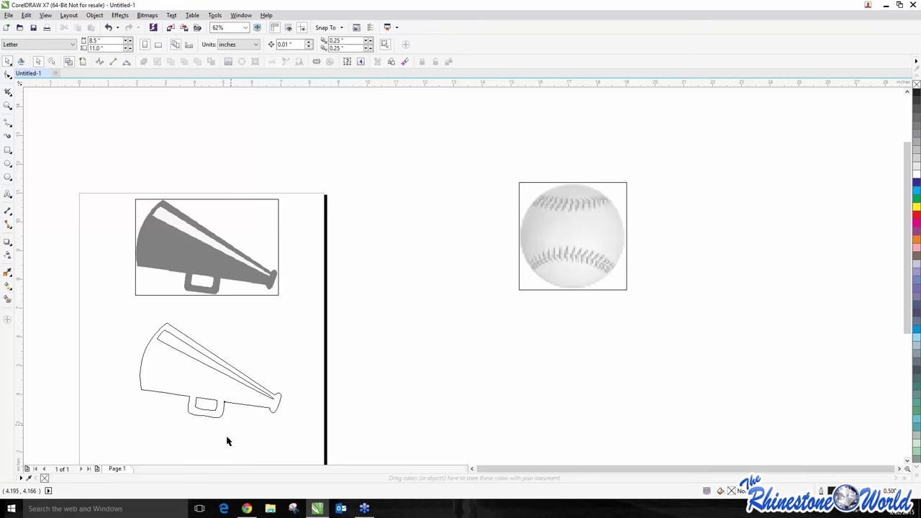
scroll(226, 416, "up", 2)
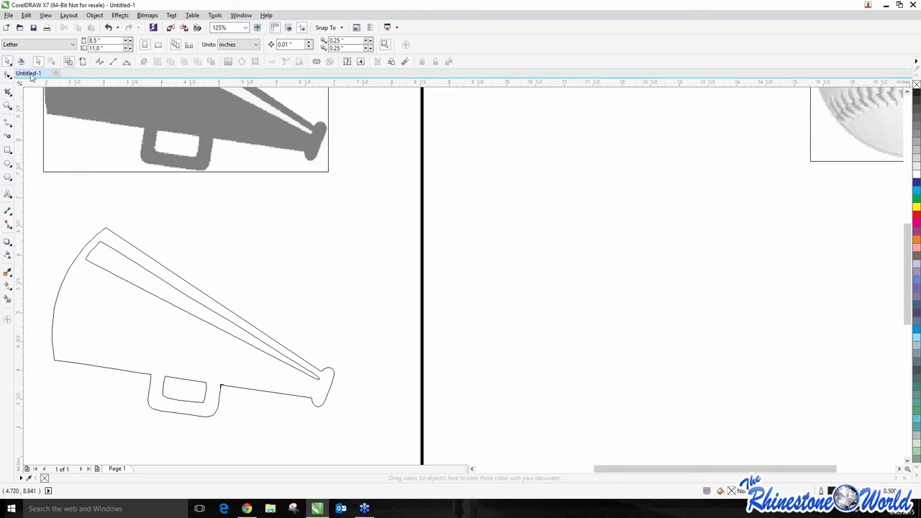
left_click(79, 61)
scroll(288, 281, "down", 2)
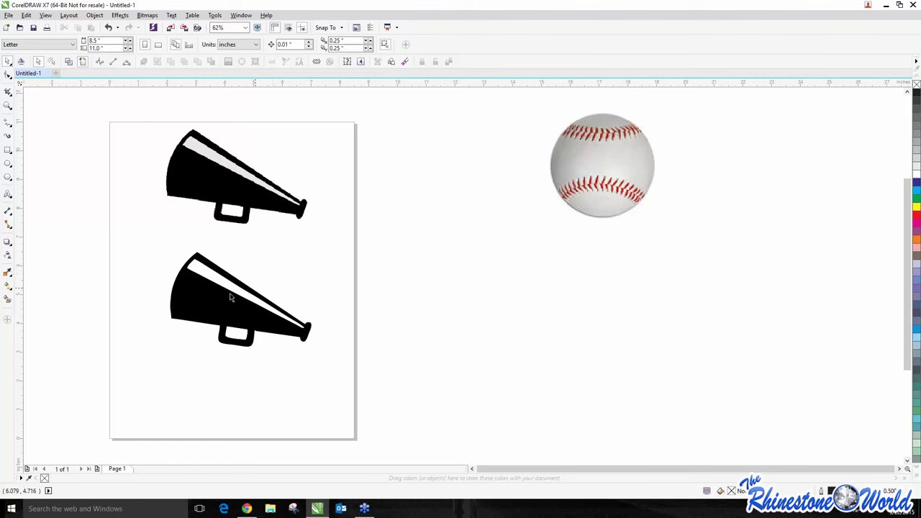
Step: Examine up close the traced corner where the handle joins the megaphone's body
scroll(290, 347, "up", 1)
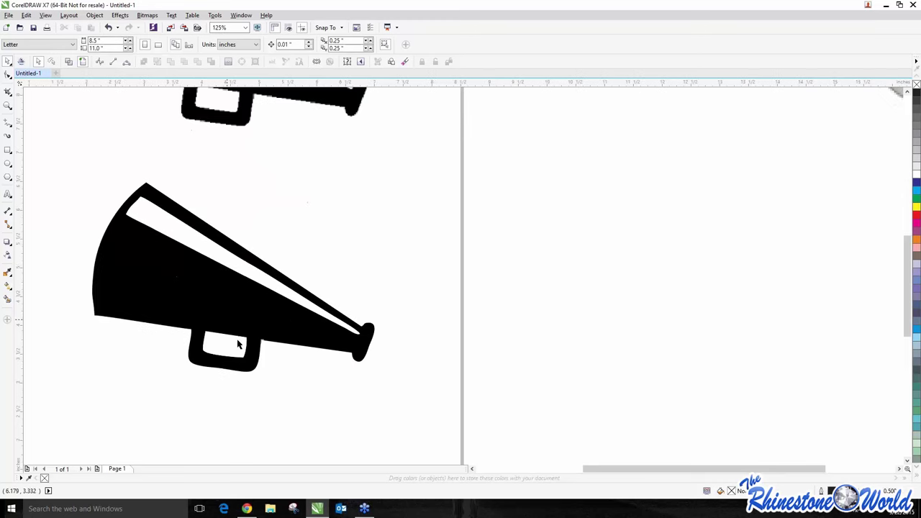
scroll(274, 335, "up", 4)
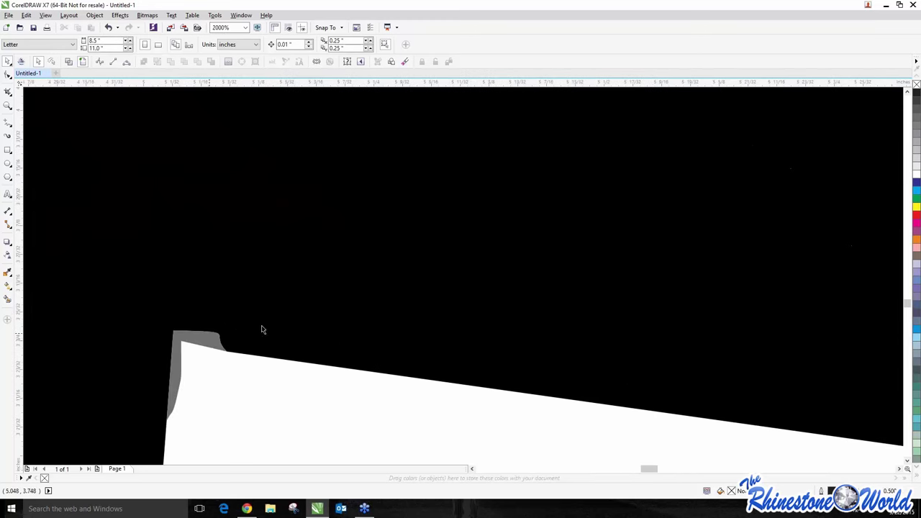
scroll(223, 336, "down", 1)
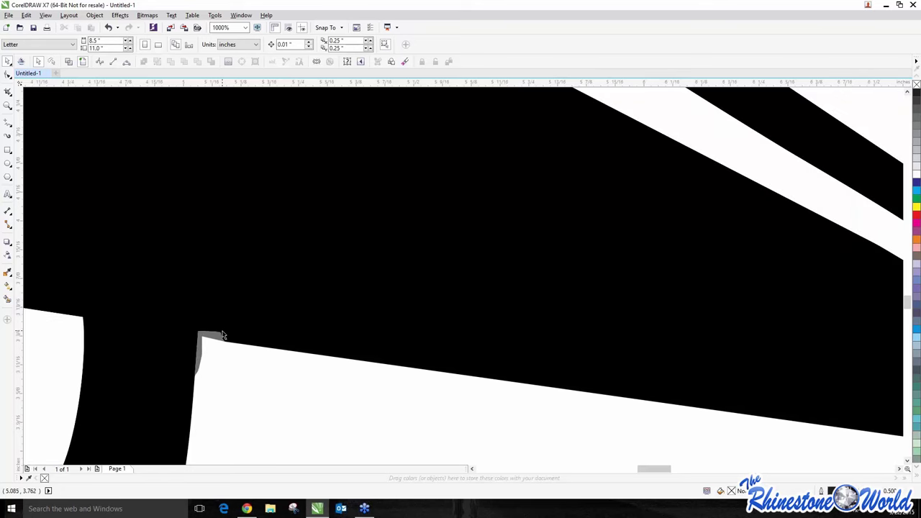
scroll(226, 328, "down", 1)
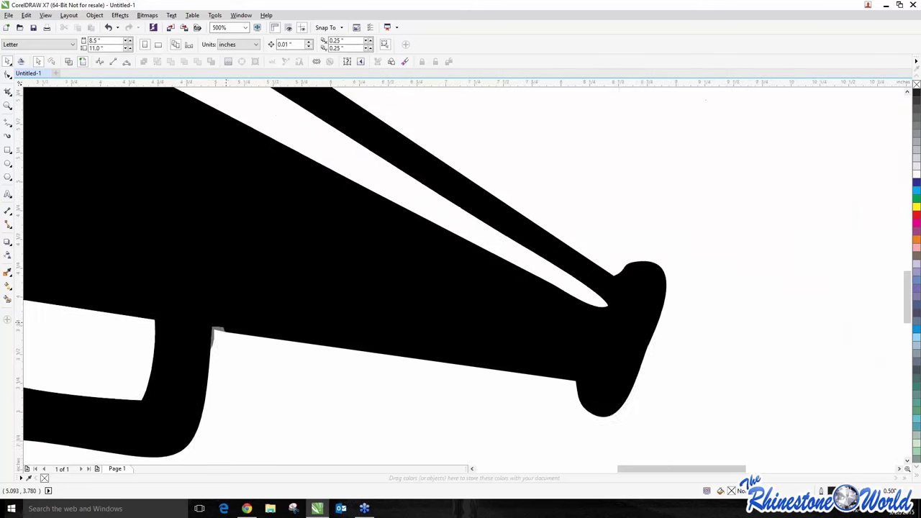
scroll(223, 332, "down", 1)
scroll(220, 333, "up", 1)
scroll(218, 343, "up", 2)
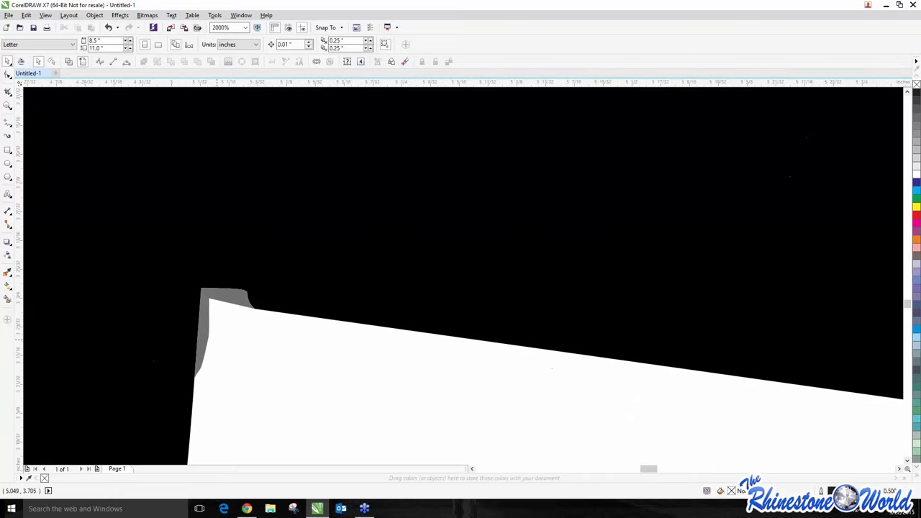
scroll(218, 326, "down", 5)
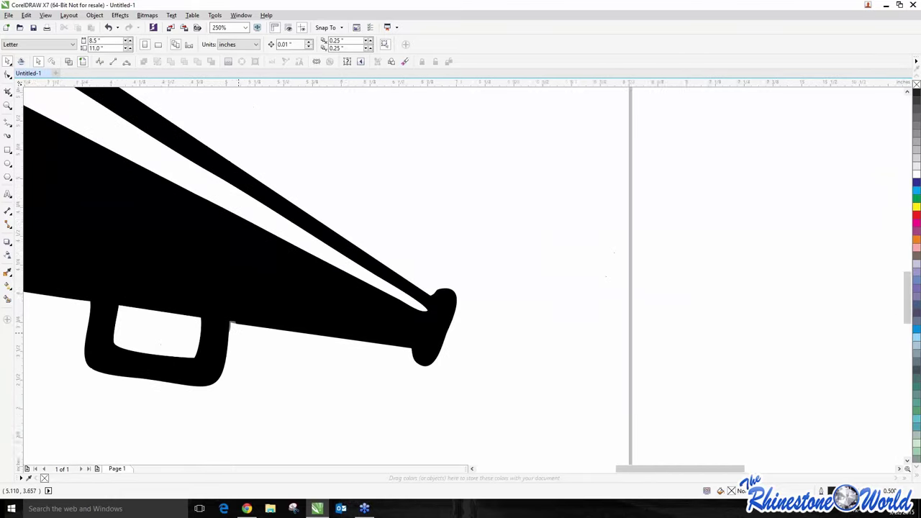
Step: Ungroup all objects of the traced megaphone and clear the selection
left_click(215, 309)
right_click(214, 310)
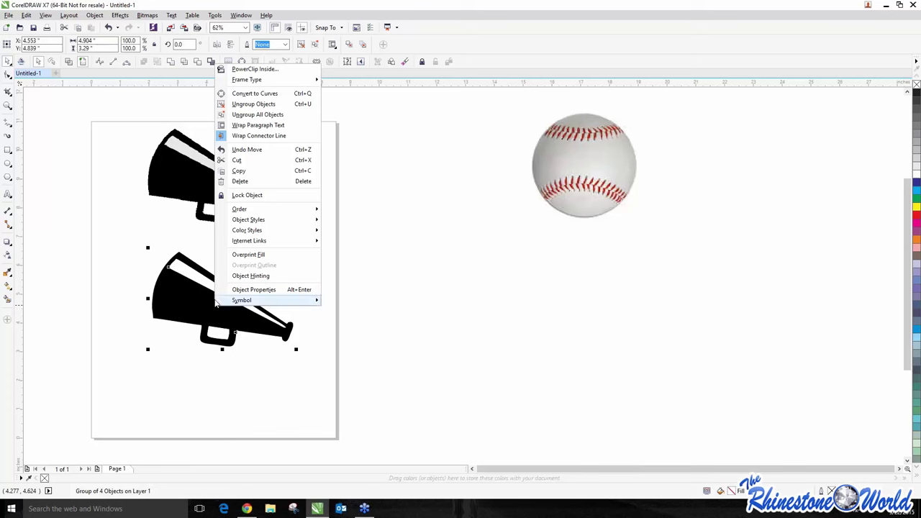
left_click(284, 115)
left_click(113, 260)
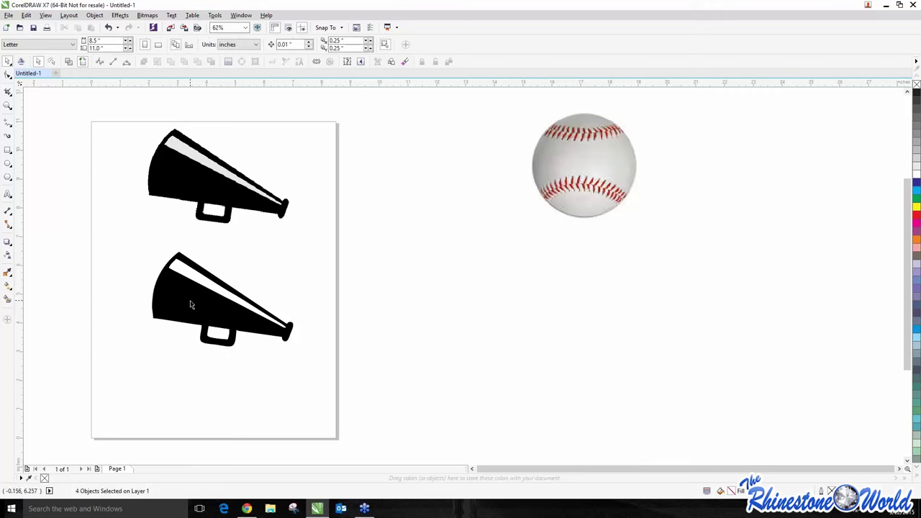
Step: Fill the long white stripe of the traced megaphone with magenta
scroll(247, 350, "up", 2)
left_click(195, 324)
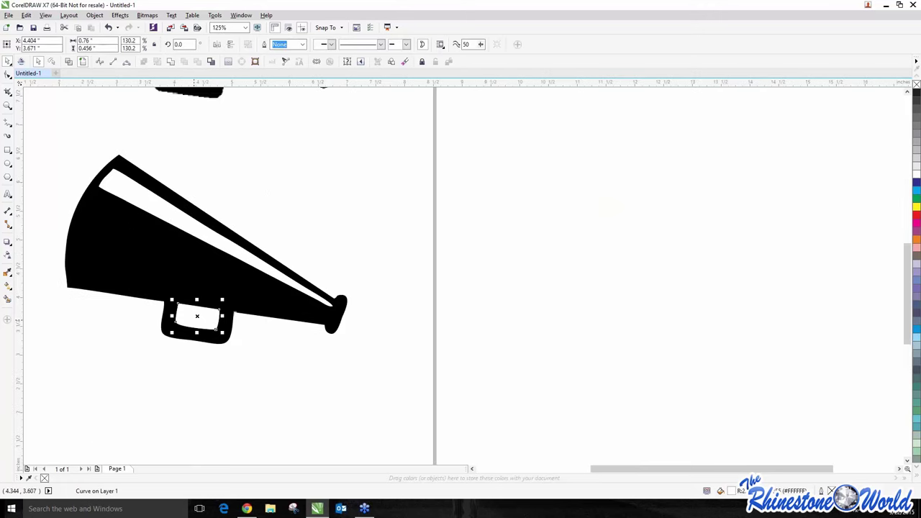
left_click(212, 236)
left_click_drag(141, 202, 242, 185)
key("Escape")
left_click(917, 224)
Step: Fill the white opening inside the megaphone's handle with magenta and clear the selection
left_click(202, 317)
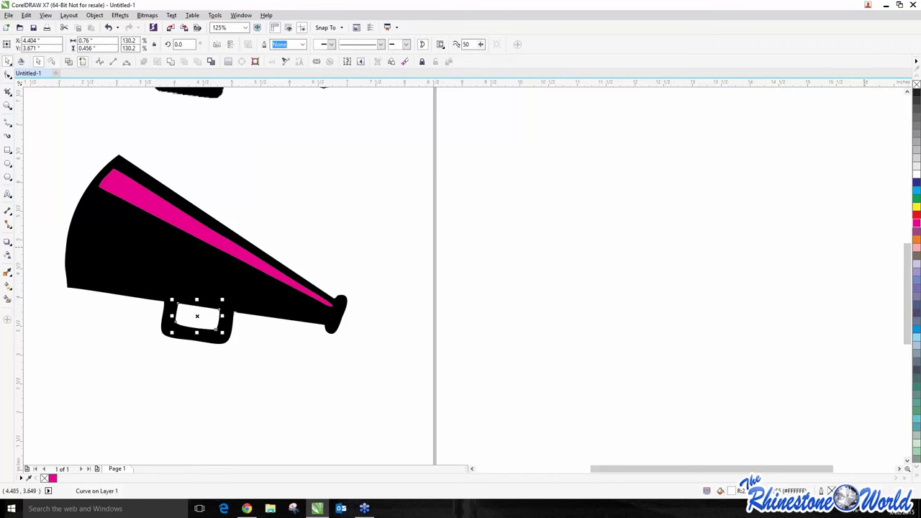
left_click(917, 224)
key("Escape")
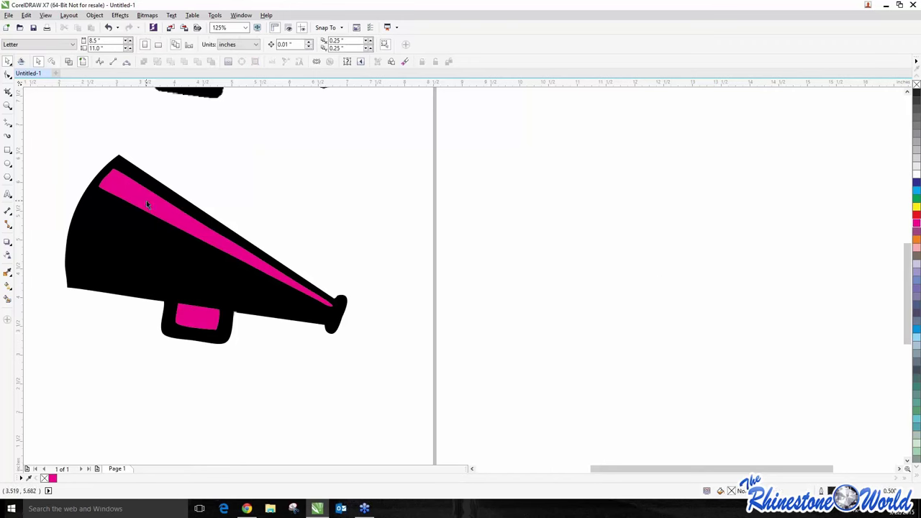
Step: Delete the magenta stripe and the magenta handle piece, and undo both deletions
left_click(146, 203)
key("ctrl+z")
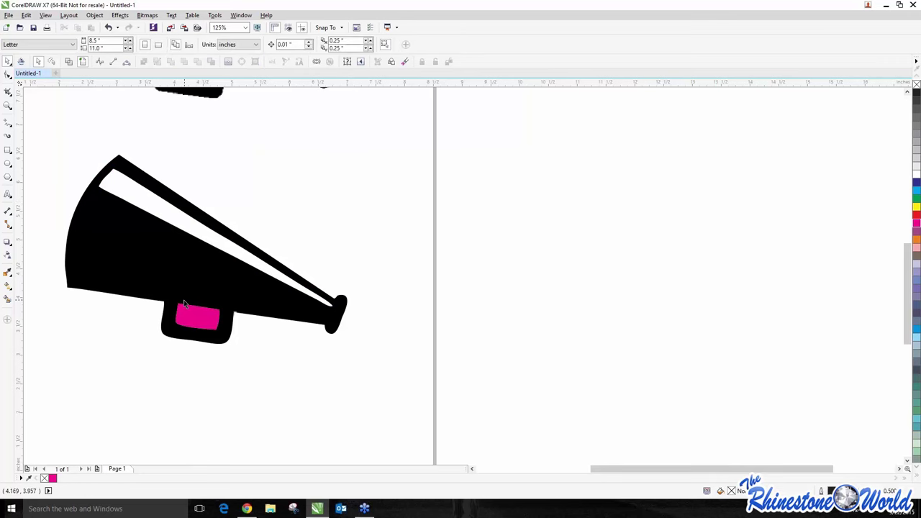
key("ctrl+z")
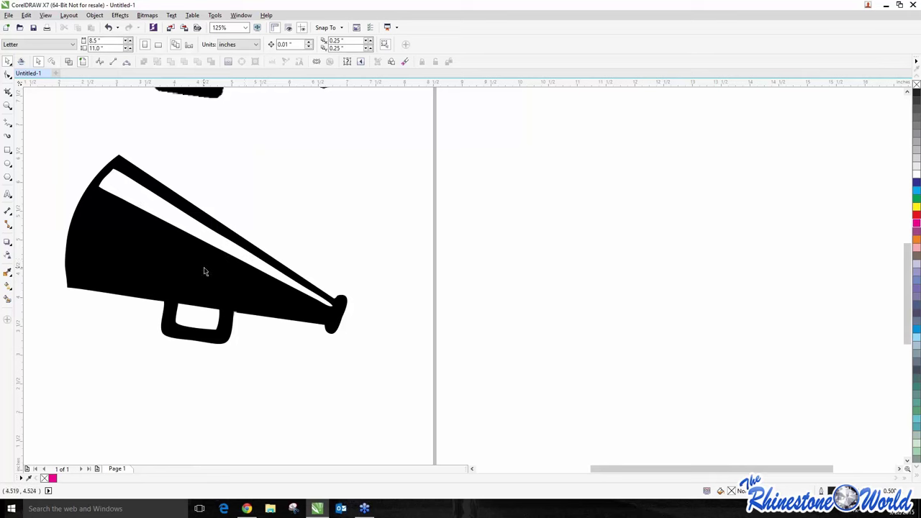
key("ctrl+shift+z")
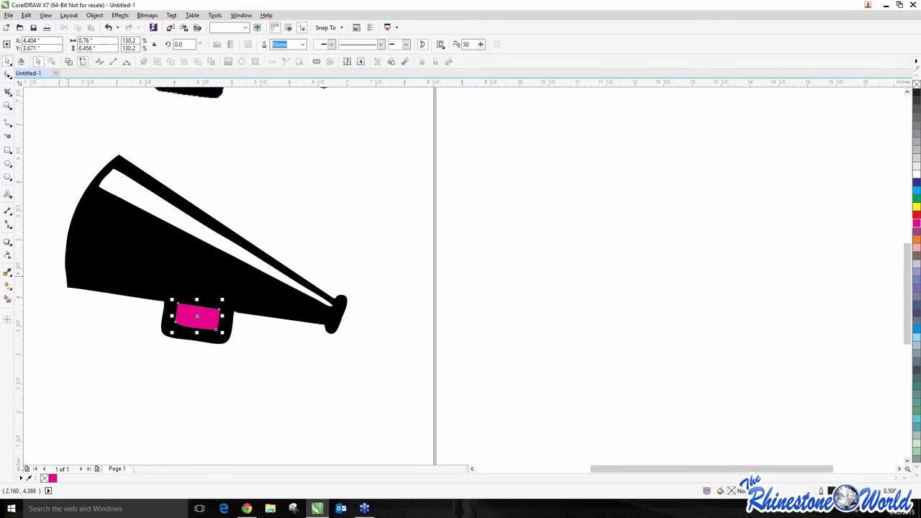
key("ctrl+shift+z")
key("Escape")
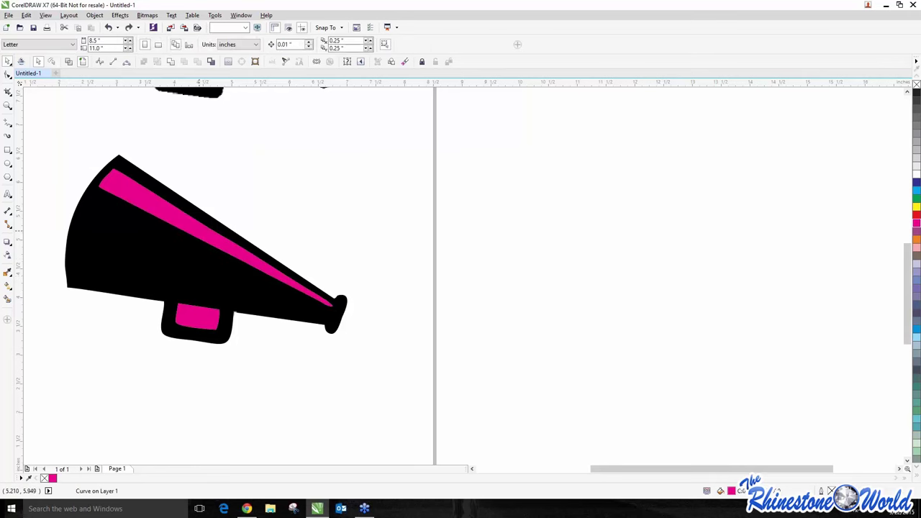
Step: Move the small grey sliver out of the corner where the handle meets the megaphone's body, and delete it
scroll(237, 325, "up", 10)
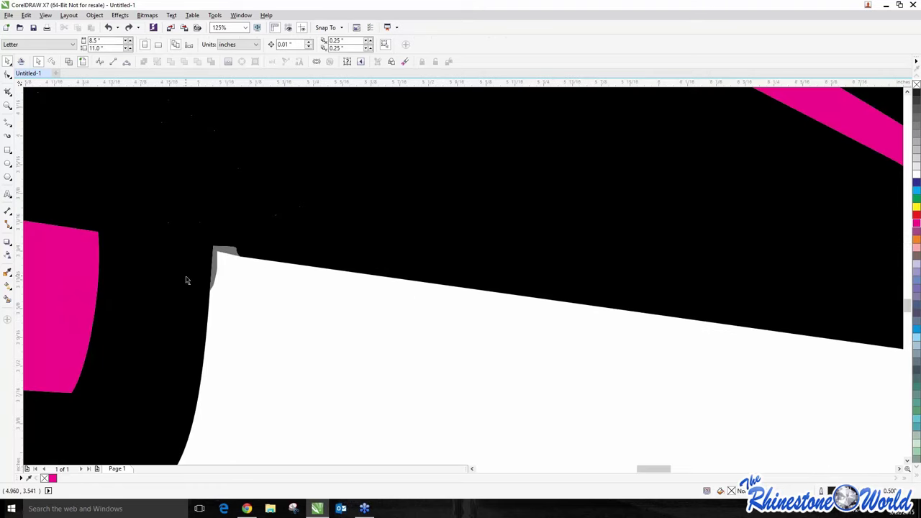
scroll(231, 255, "up", 2)
left_click_drag(237, 250, 272, 322)
scroll(286, 257, "down", 2)
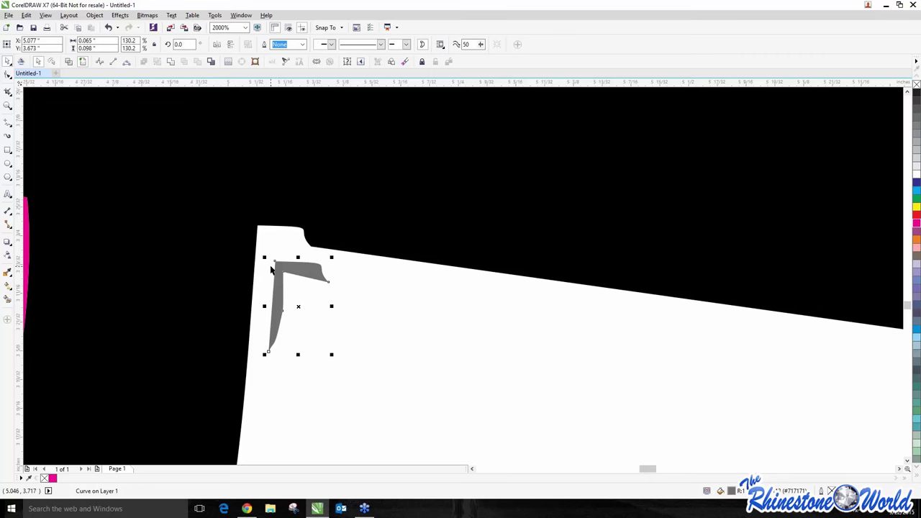
key("Delete")
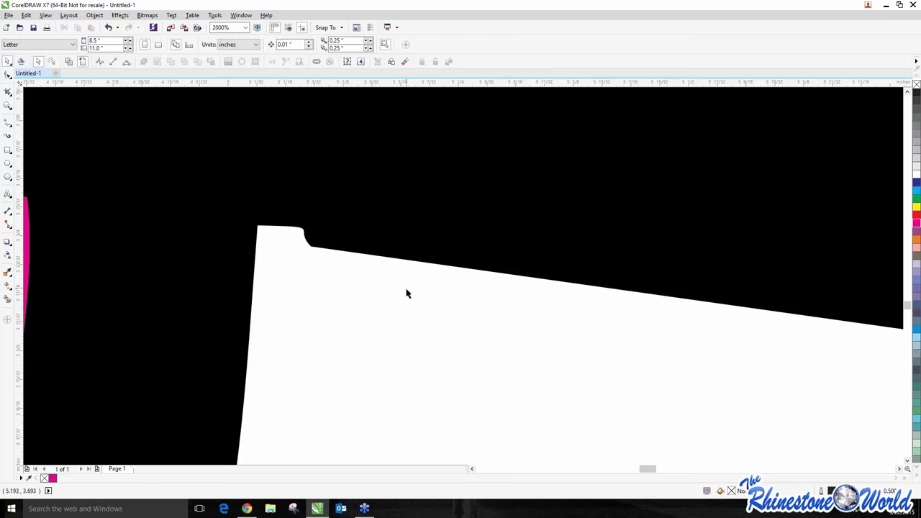
Step: Undo the deletion and the move of the grey corner sliver
key("ctrl+z")
key("Escape")
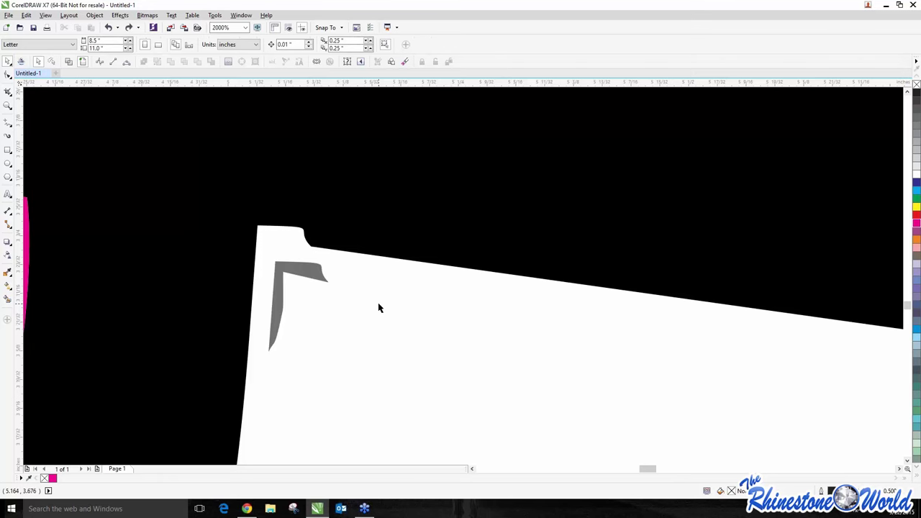
key("ctrl+z")
key("Escape")
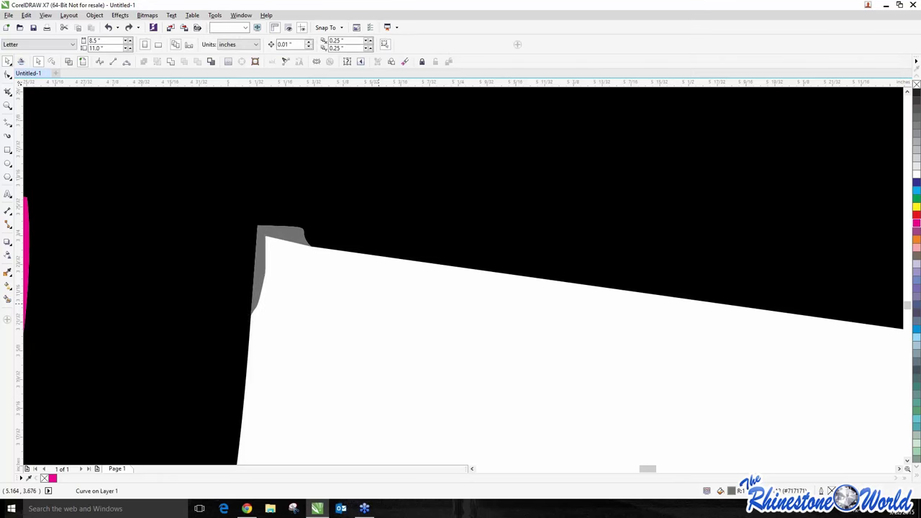
Step: Try shifting the grey sliver alone and together with the black megaphone body, and undo both moves
scroll(339, 272, "down", 3)
scroll(340, 272, "up", 3)
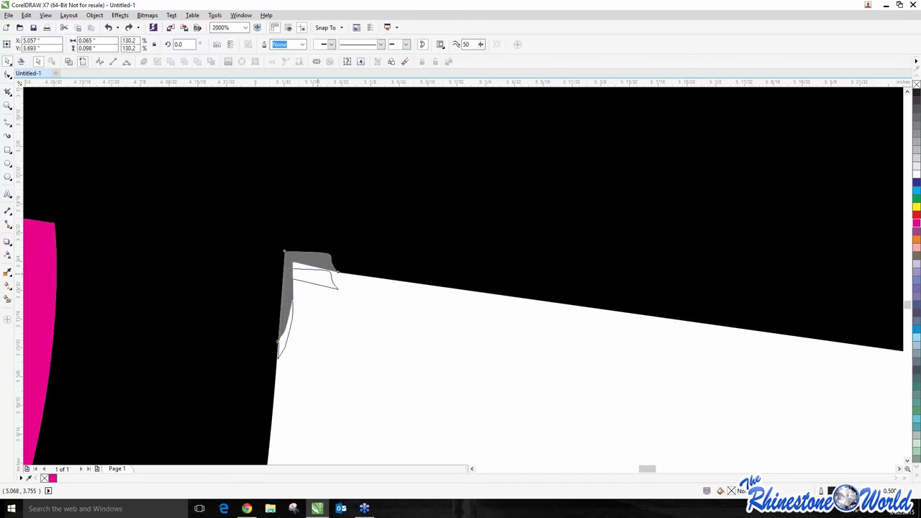
left_click(311, 266)
key("ctrl+z")
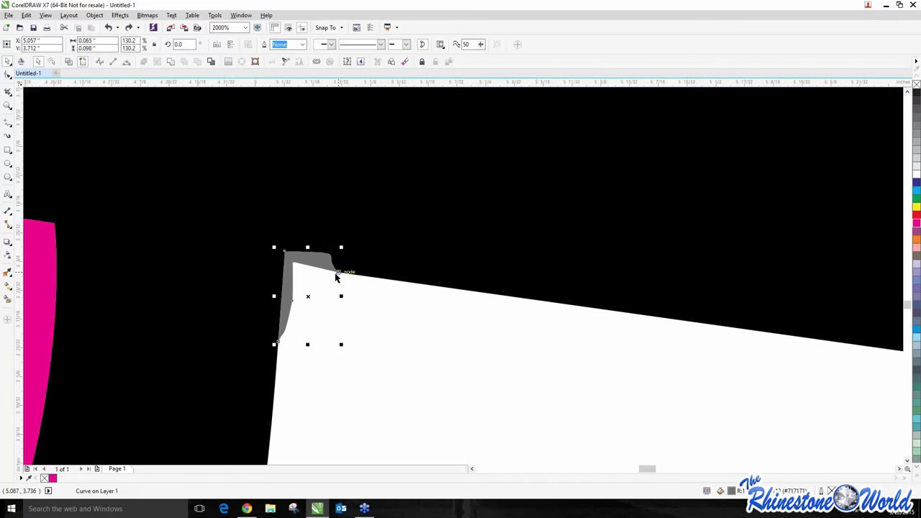
left_click(393, 236)
scroll(349, 269, "down", 4)
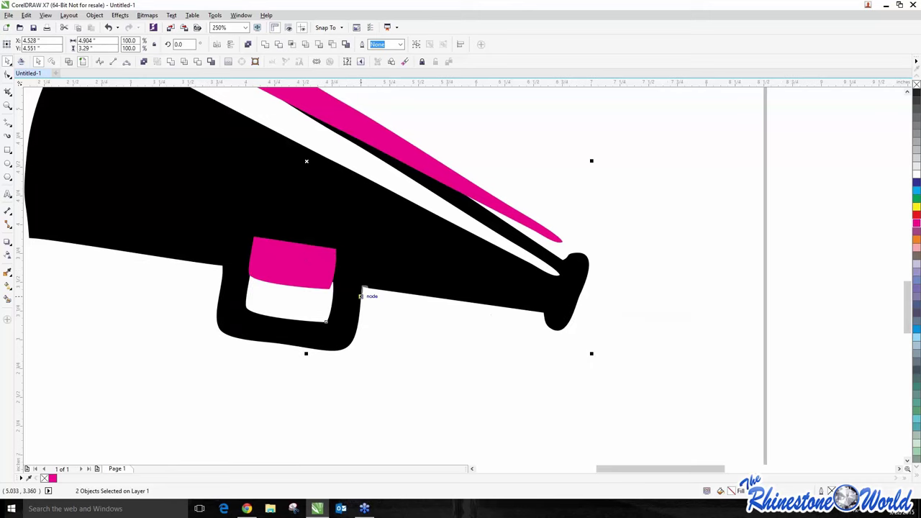
key("ctrl+z")
Step: Weld the grey corner sliver to the black megaphone body and undo the weld
scroll(366, 255, "up", 2)
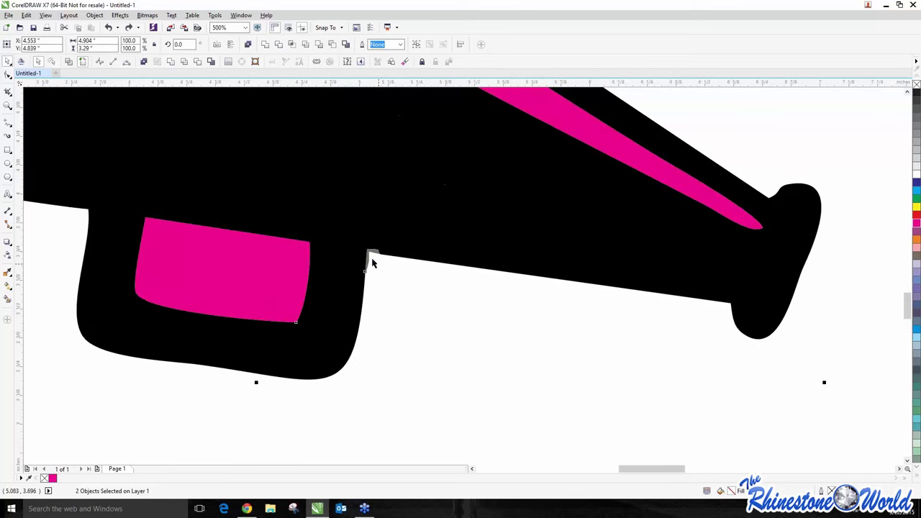
left_click(173, 66)
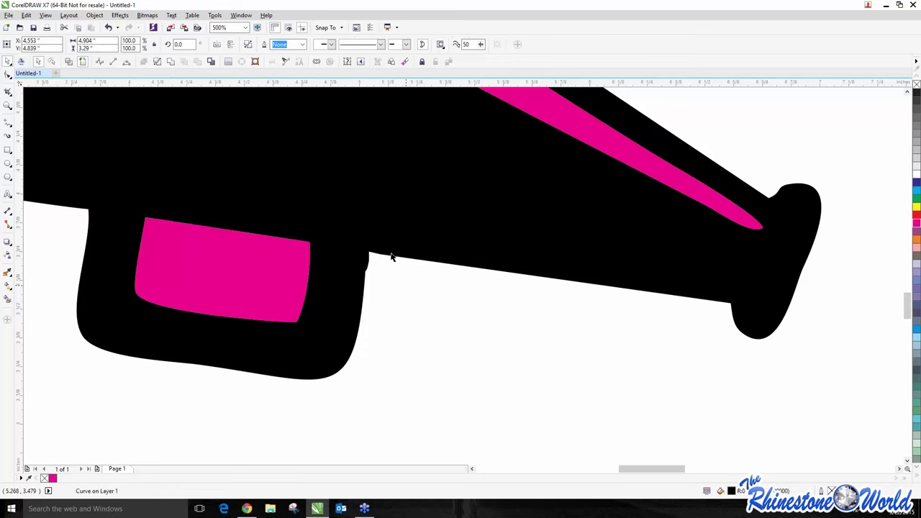
left_click(366, 261)
scroll(362, 258, "up", 2)
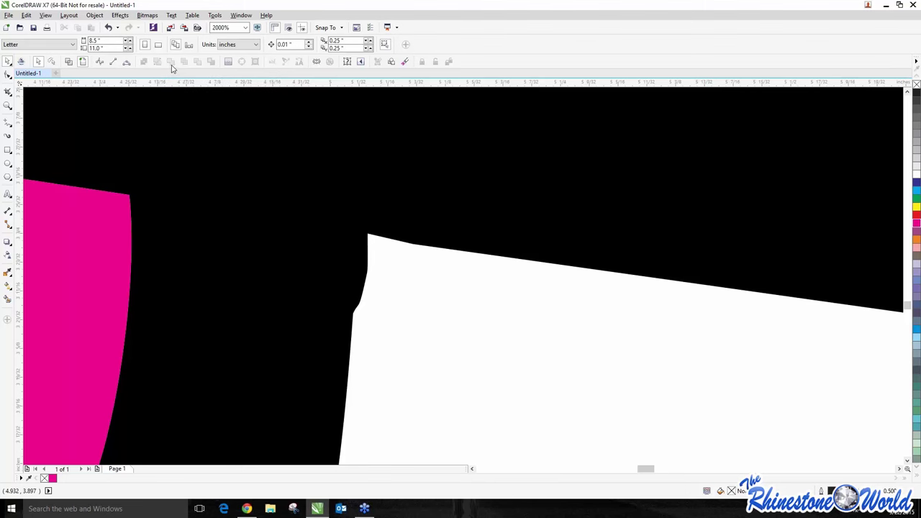
left_click(414, 291)
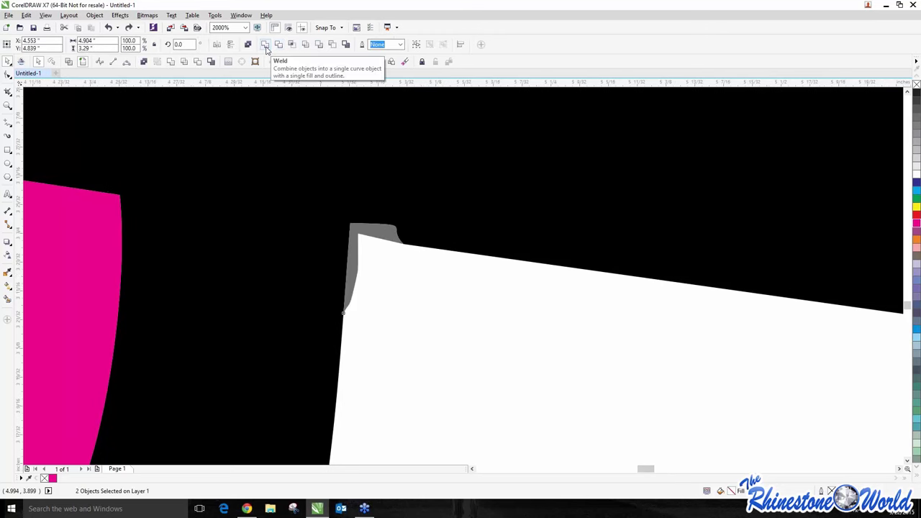
Step: Select the grey corner sliver and the black megaphone body, and weld them into a single black curve
key("Escape")
scroll(348, 285, "up", 1)
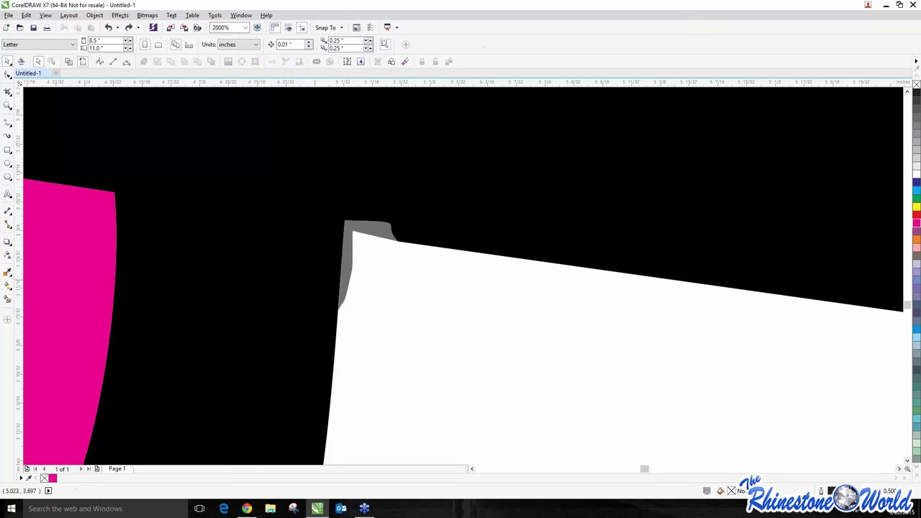
left_click(347, 278)
scroll(346, 278, "down", 1)
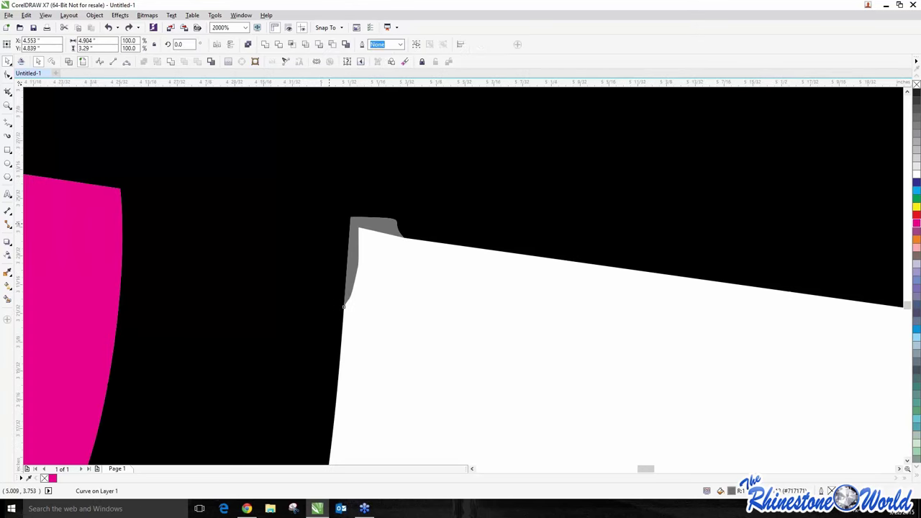
key("Delete")
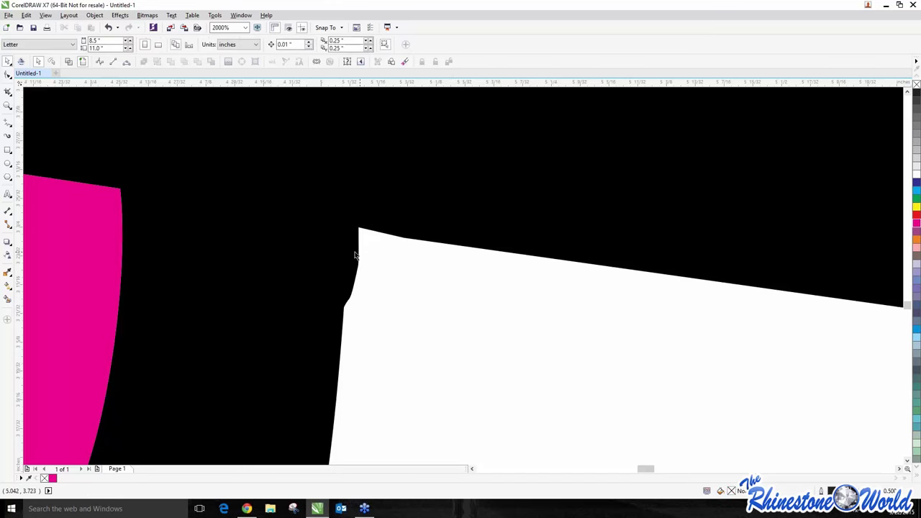
Step: Examine the welded corner between the handle and the megaphone's body up close and from further out
scroll(360, 248, "down", 1)
scroll(345, 264, "up", 1)
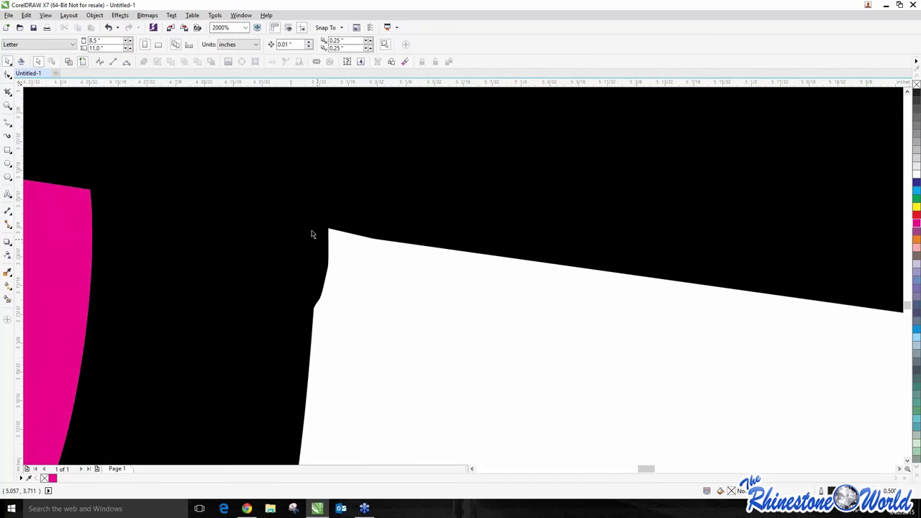
scroll(328, 239, "up", 2)
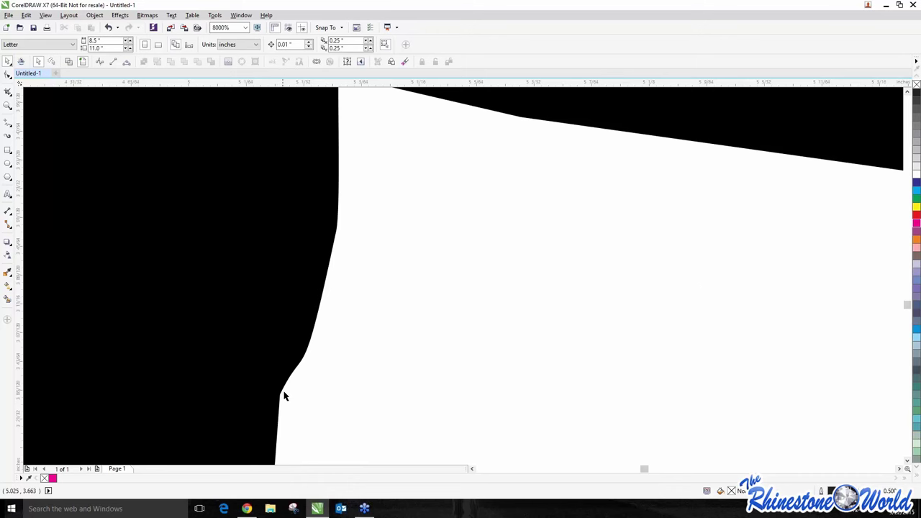
scroll(282, 391, "down", 1)
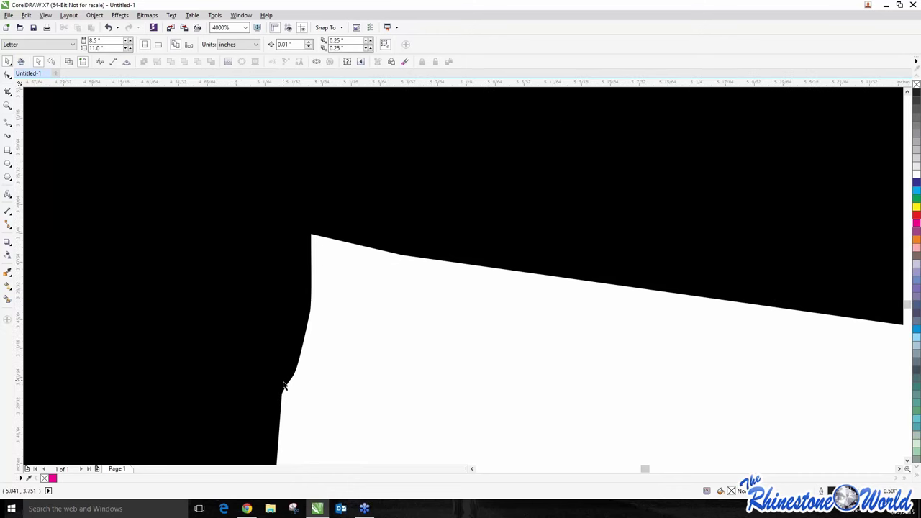
scroll(279, 394, "down", 3)
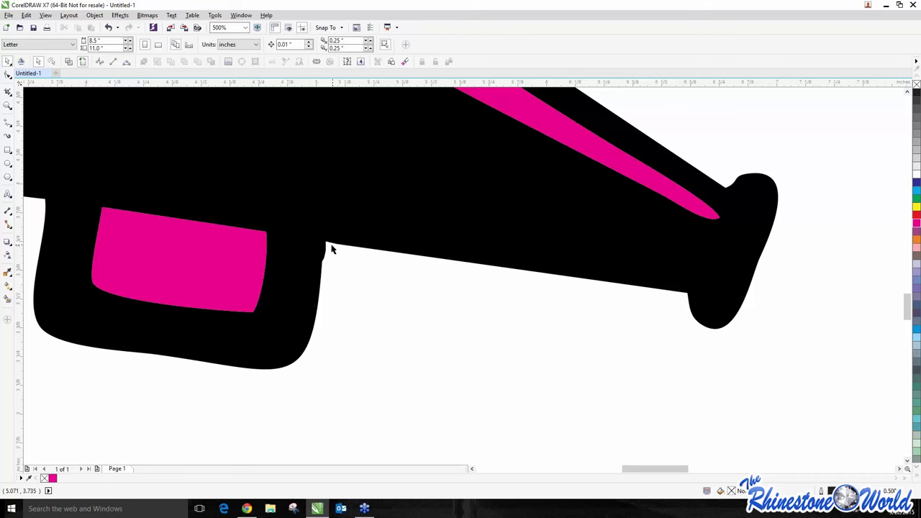
scroll(325, 246, "up", 2)
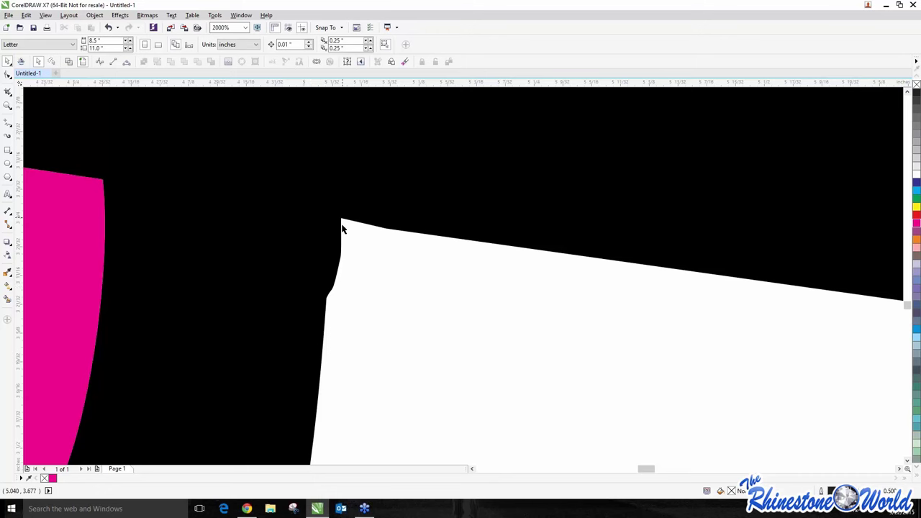
scroll(343, 289, "down", 2)
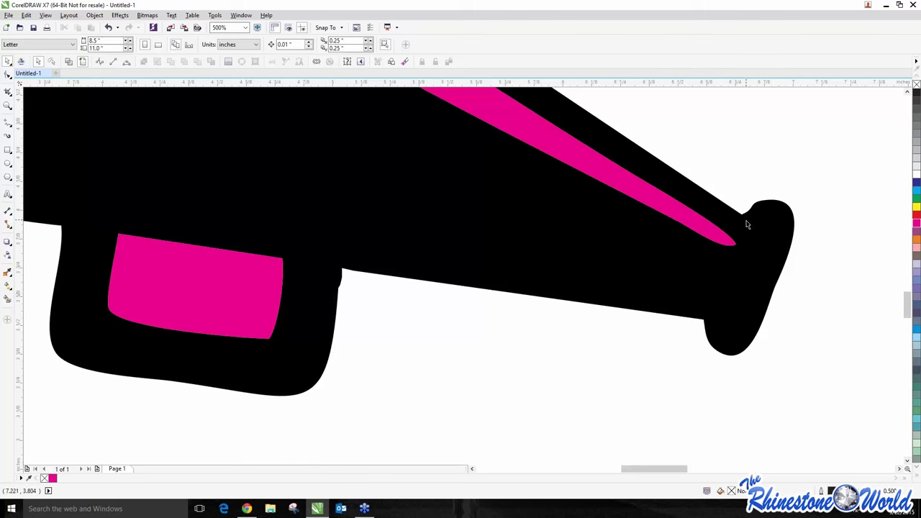
scroll(346, 279, "up", 2)
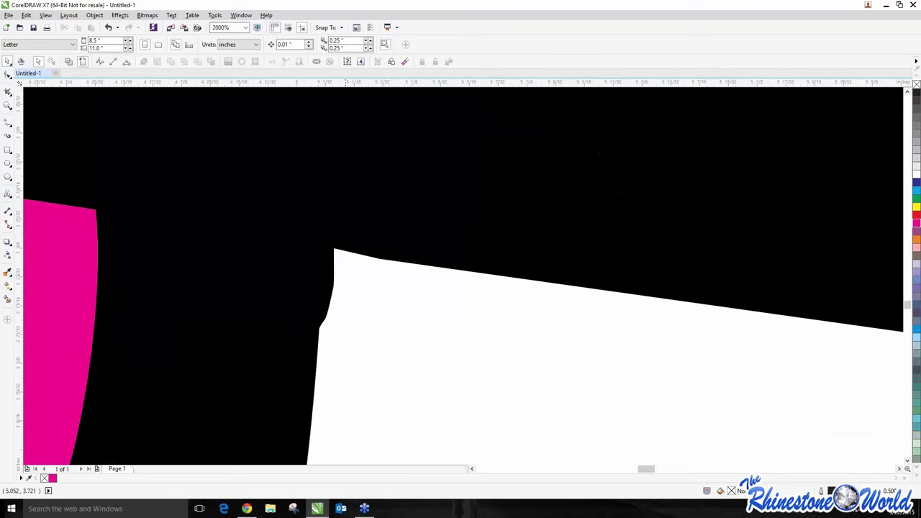
Step: Show the nodes of the black megaphone curve with the Shape tool and examine those around the handle corner
scroll(333, 315, "up", 1)
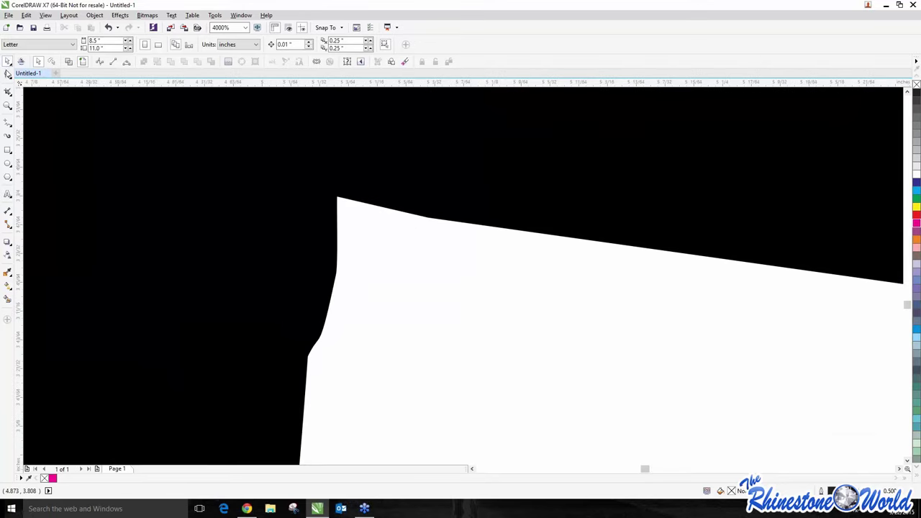
left_click(6, 77)
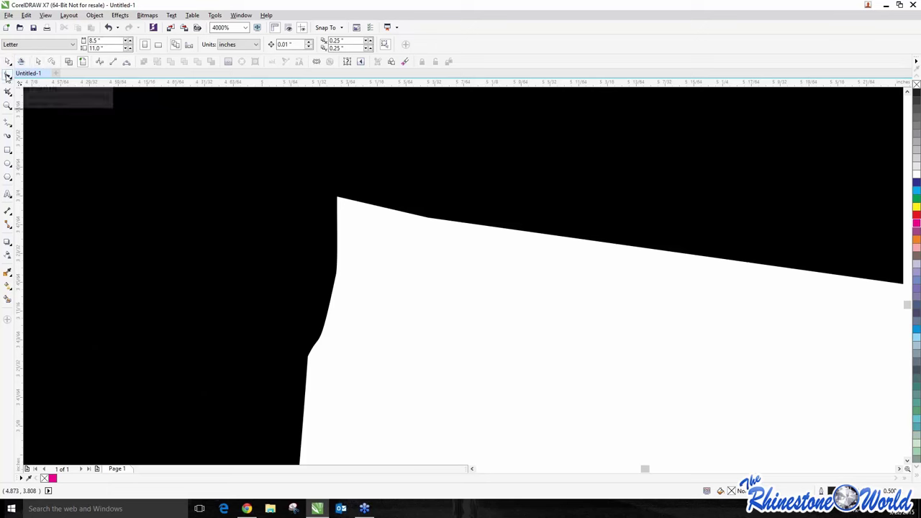
left_click(320, 284)
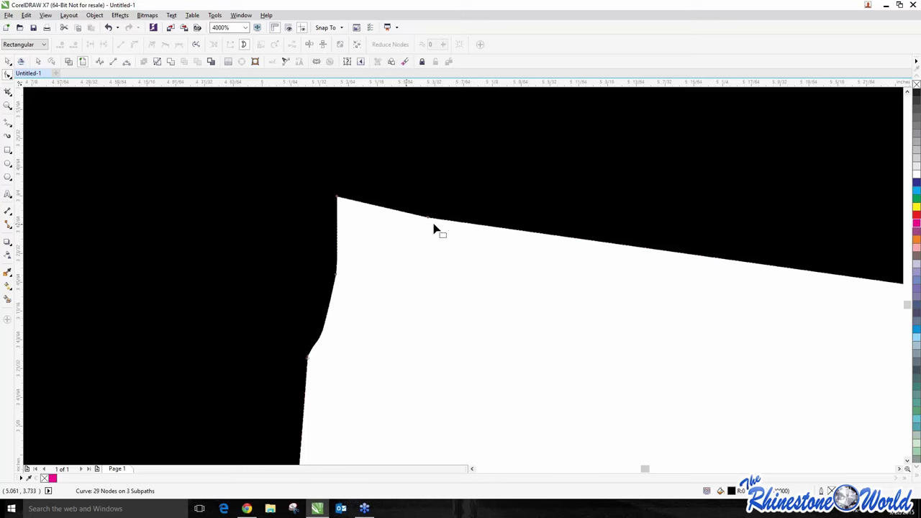
scroll(428, 219, "up", 2)
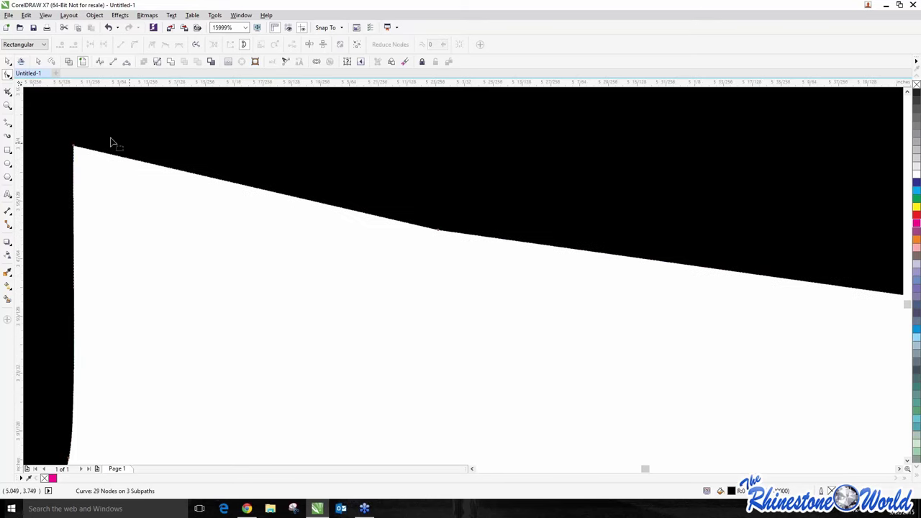
scroll(76, 148, "down", 2)
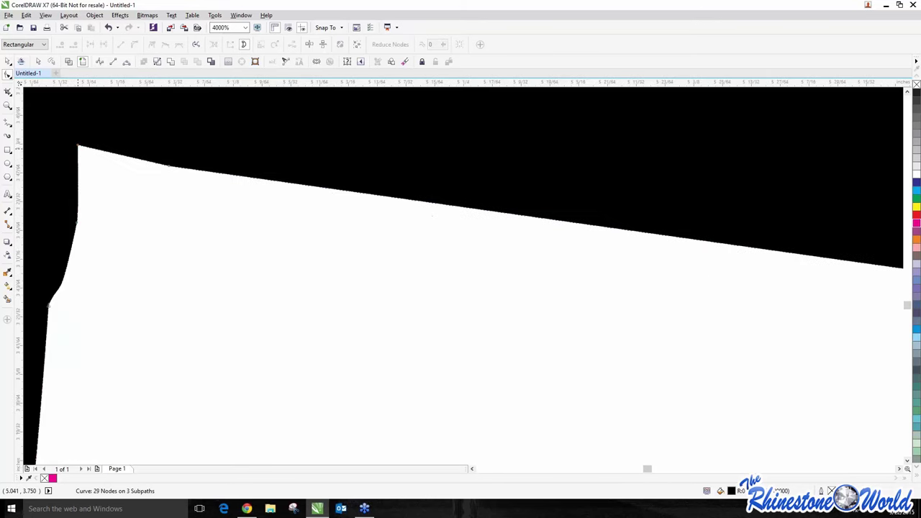
scroll(44, 298, "up", 2)
scroll(65, 209, "down", 2)
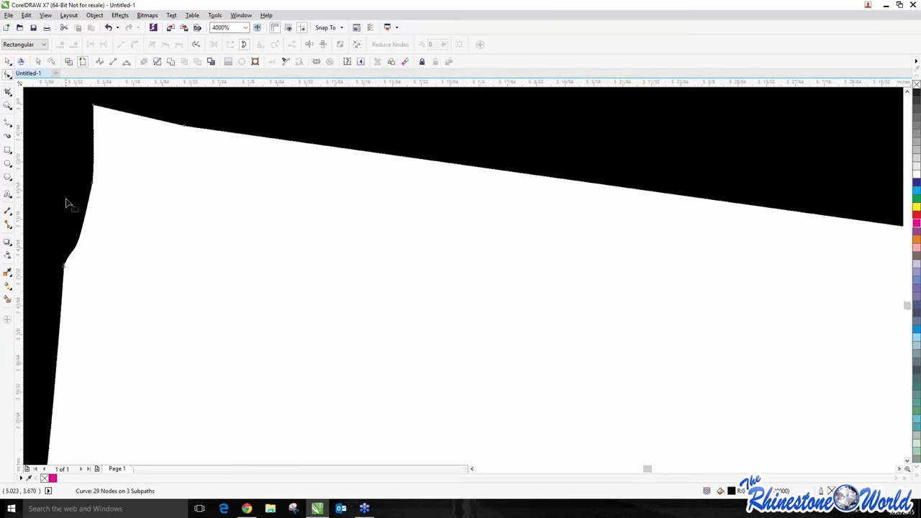
scroll(82, 188, "up", 1)
scroll(115, 173, "up", 2)
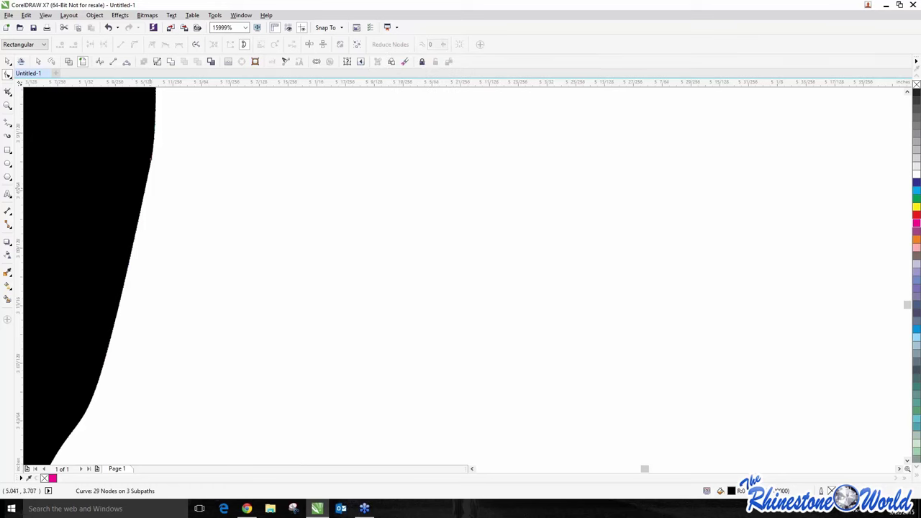
Step: Convert the cusp node on the handle's outer edge just below the corner to smooth and straighten the curve with its control handle
left_click(152, 159)
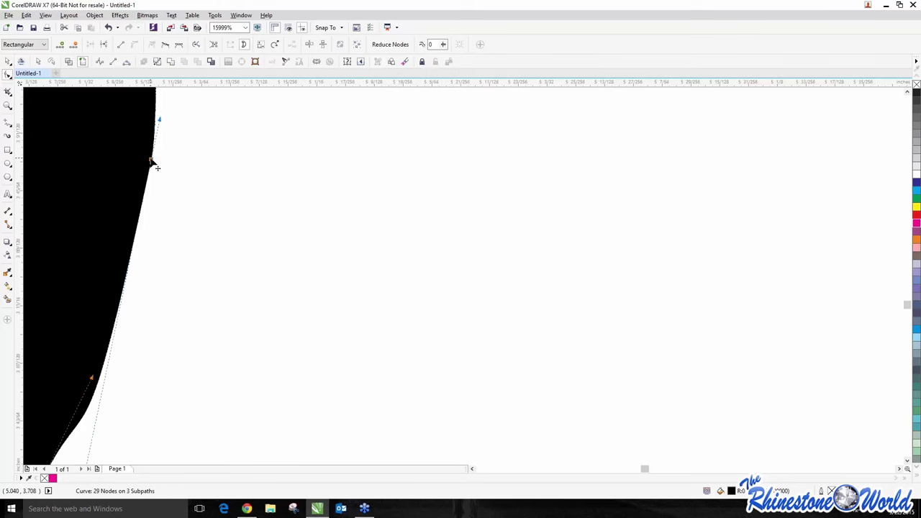
right_click(151, 159)
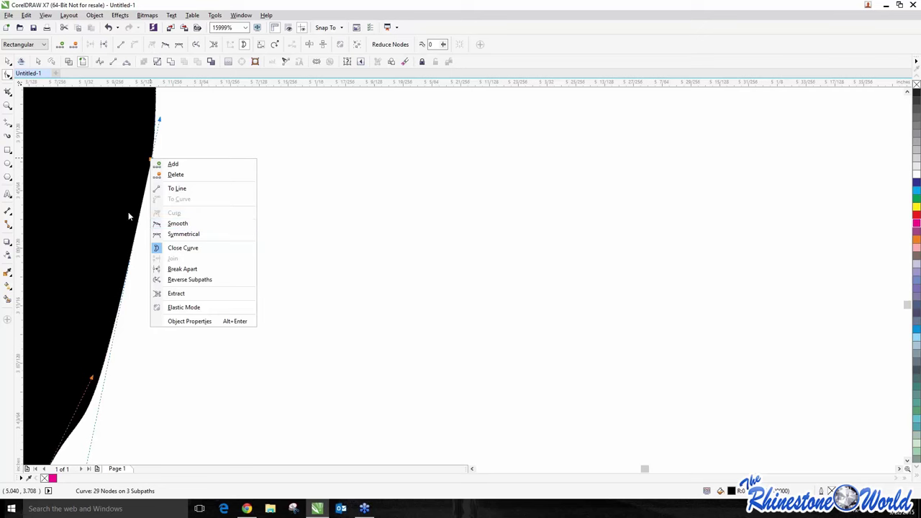
left_click(178, 223)
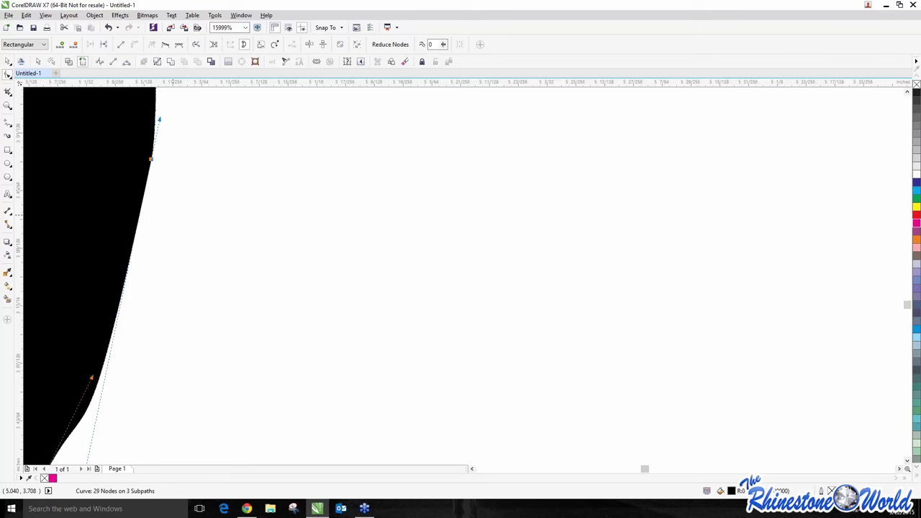
left_click_drag(160, 123, 156, 118)
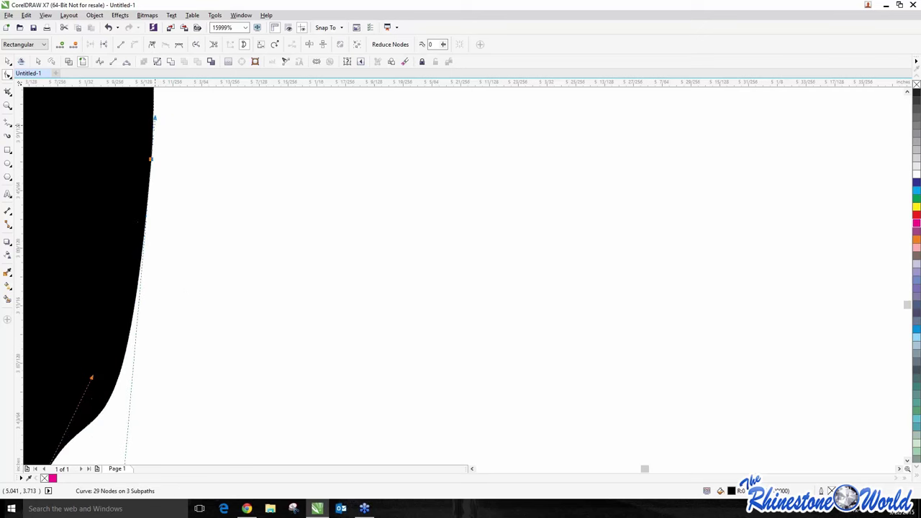
Step: Delete the smoothed node on the handle's outer edge just below the corner
scroll(143, 248, "down", 2)
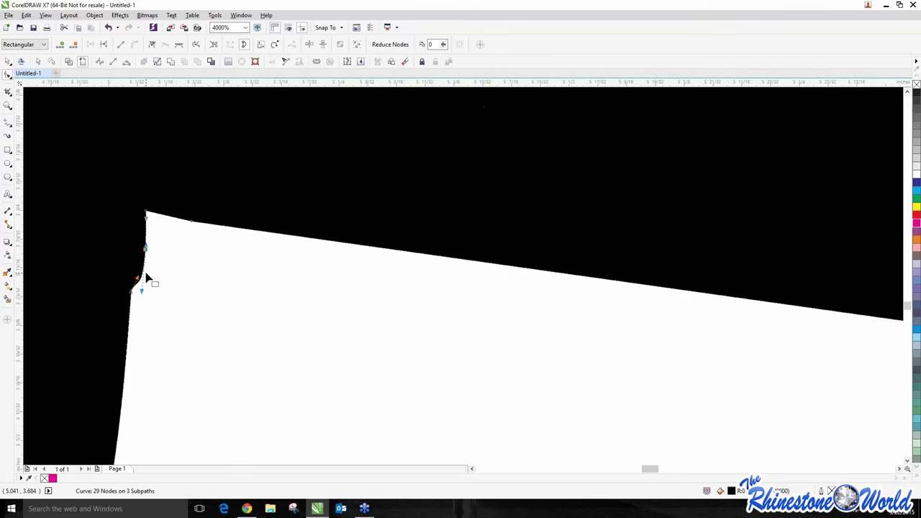
scroll(144, 281, "up", 3)
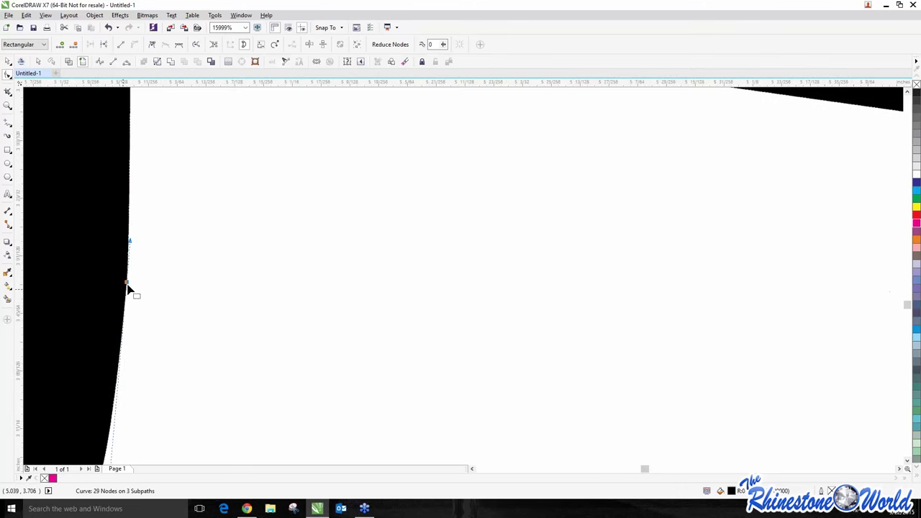
left_click_drag(144, 268, 101, 314)
key("Delete")
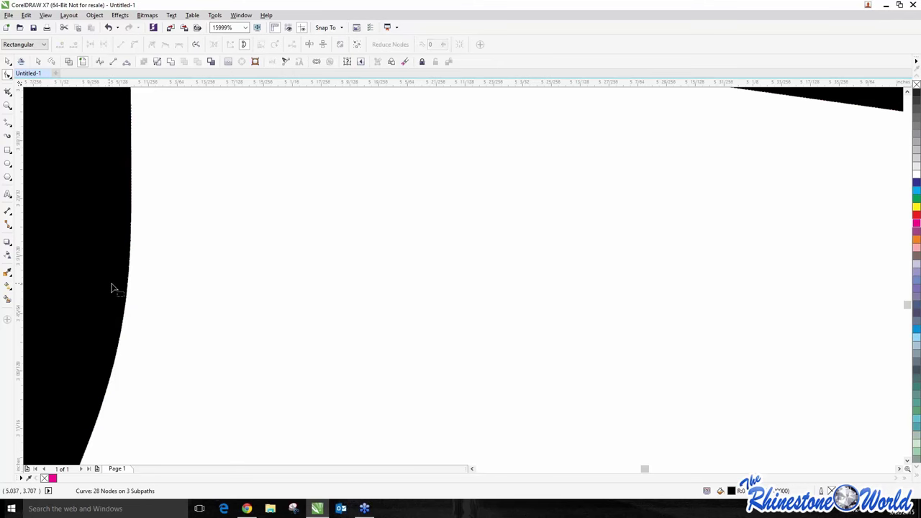
Step: Delete the cusp node at the remaining kink on the handle's outer edge to even out the curve
scroll(110, 288, "down", 3)
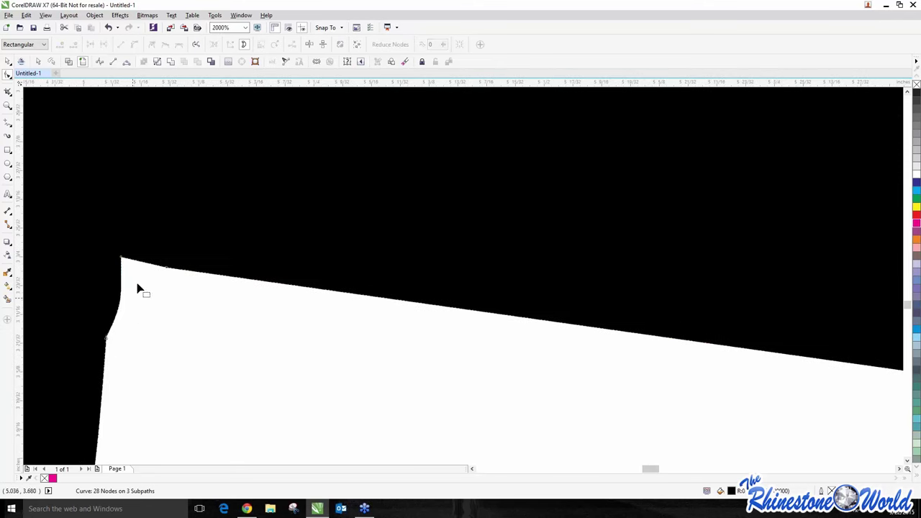
scroll(105, 338, "up", 4)
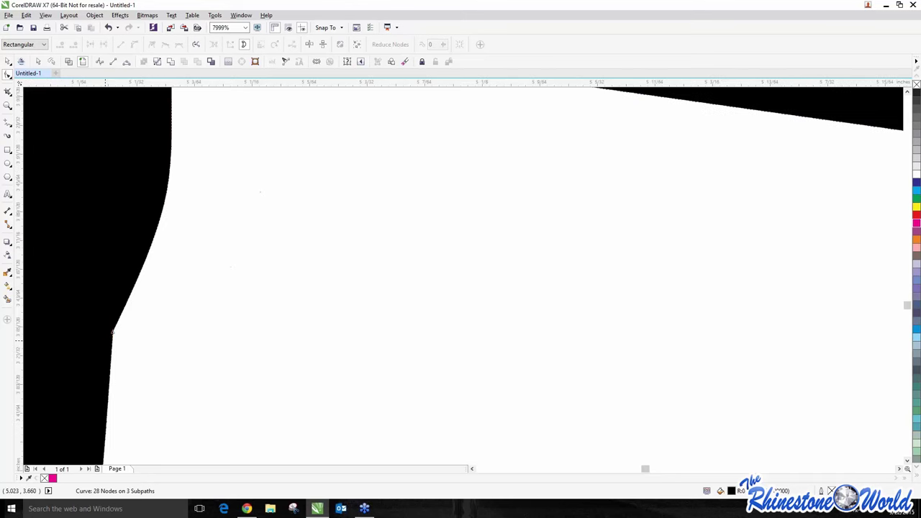
left_click(136, 304)
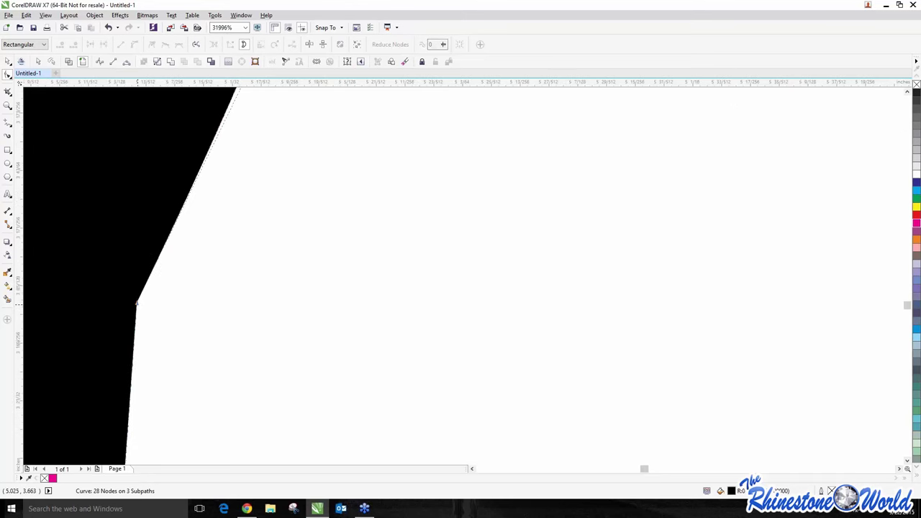
key("Delete")
scroll(139, 310, "down", 7)
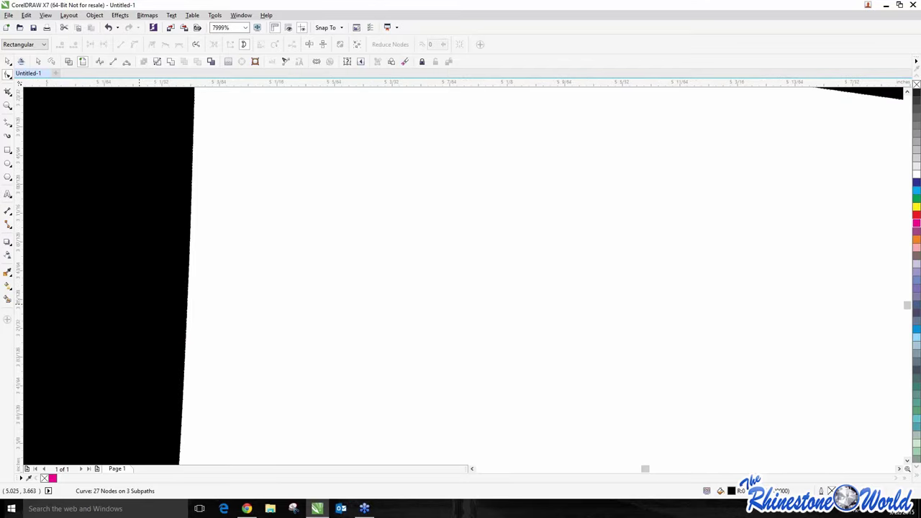
Step: Delete the extra node on the body's lower edge just beyond the handle corner, so the edge runs straight
scroll(141, 295, "up", 2)
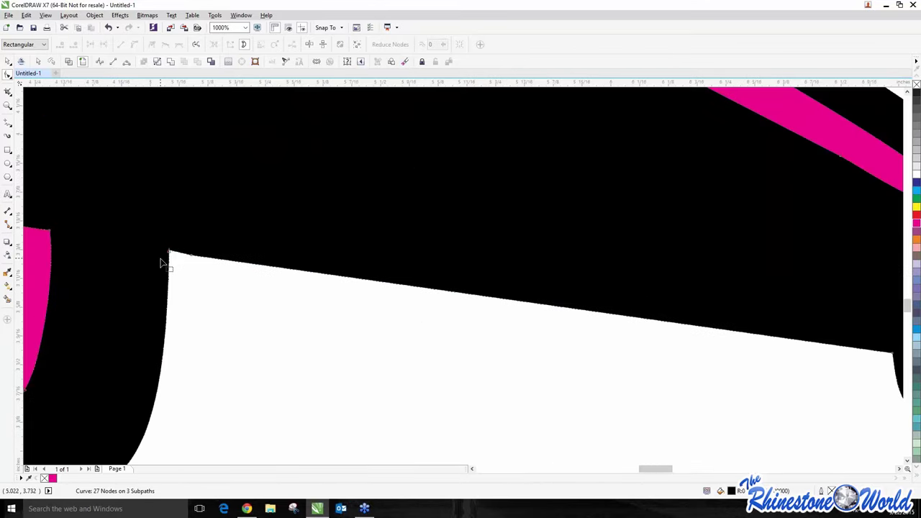
scroll(178, 260, "down", 4)
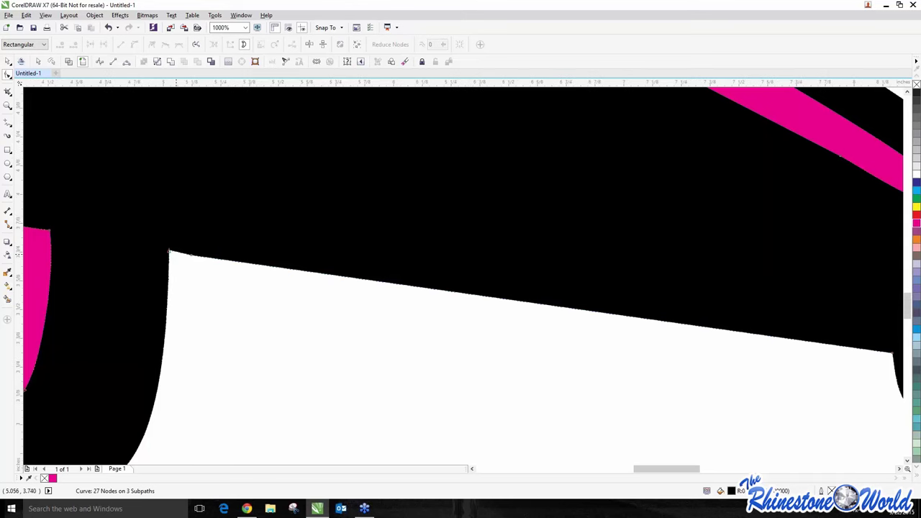
scroll(152, 249, "up", 2)
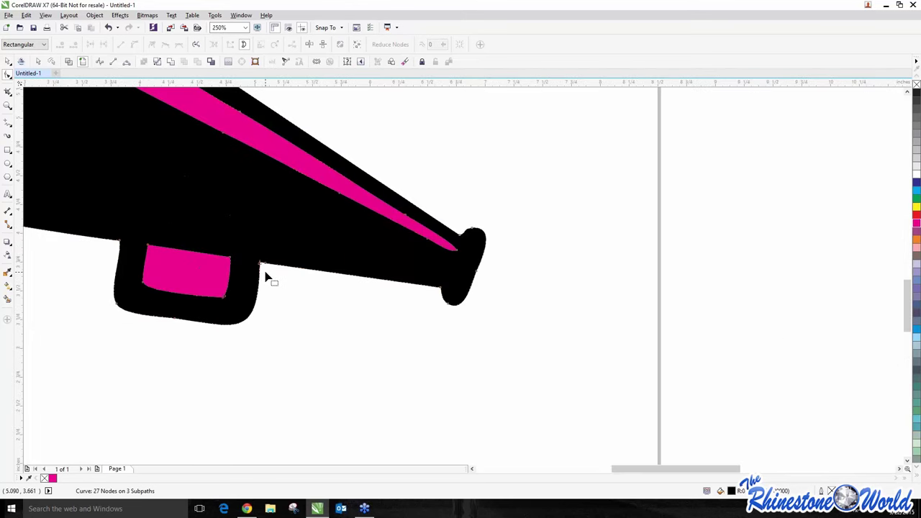
scroll(257, 274, "up", 3)
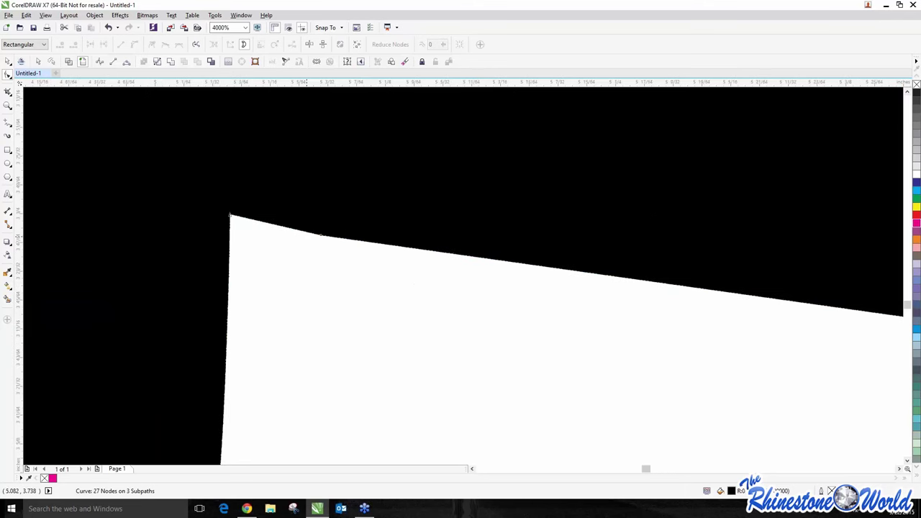
scroll(308, 230, "up", 3)
left_click(321, 237)
key("Delete")
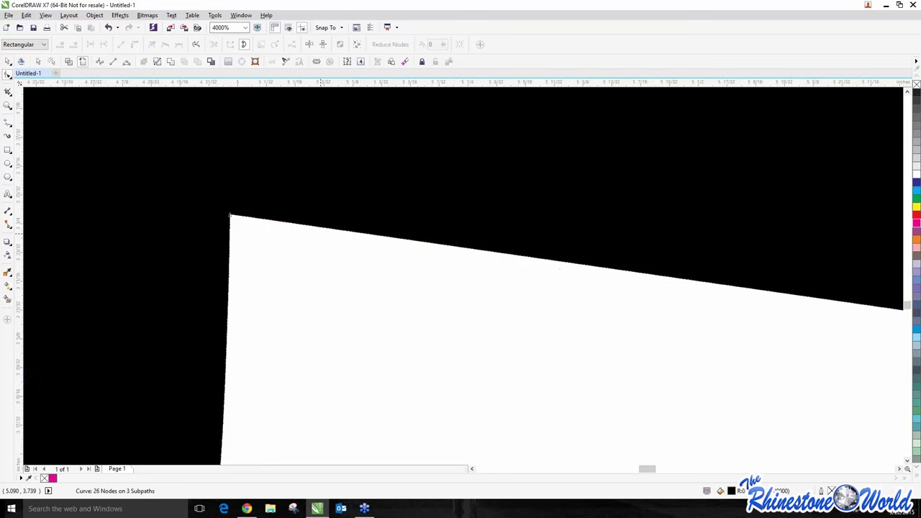
Step: Delete the node at the top of the mouthpiece's rounded end on the black curve
scroll(321, 237, "down", 1)
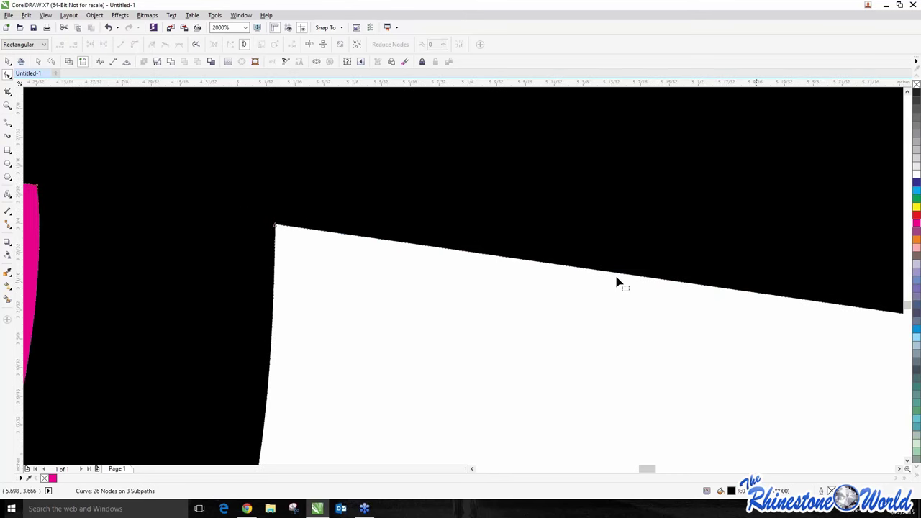
scroll(274, 241, "down", 2)
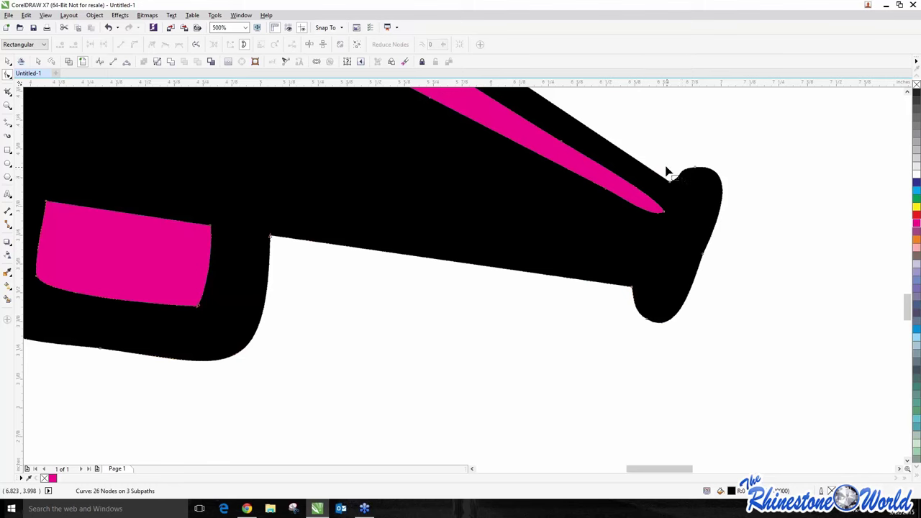
left_click(695, 167)
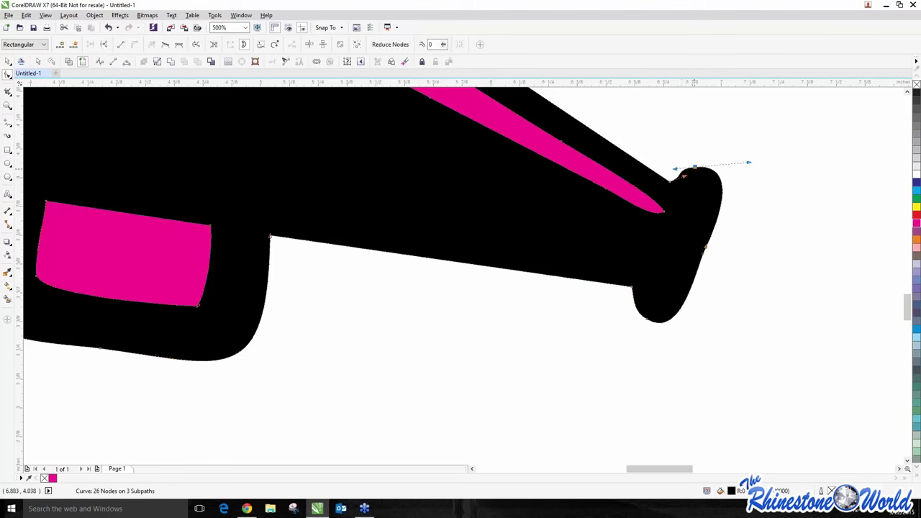
key("Delete")
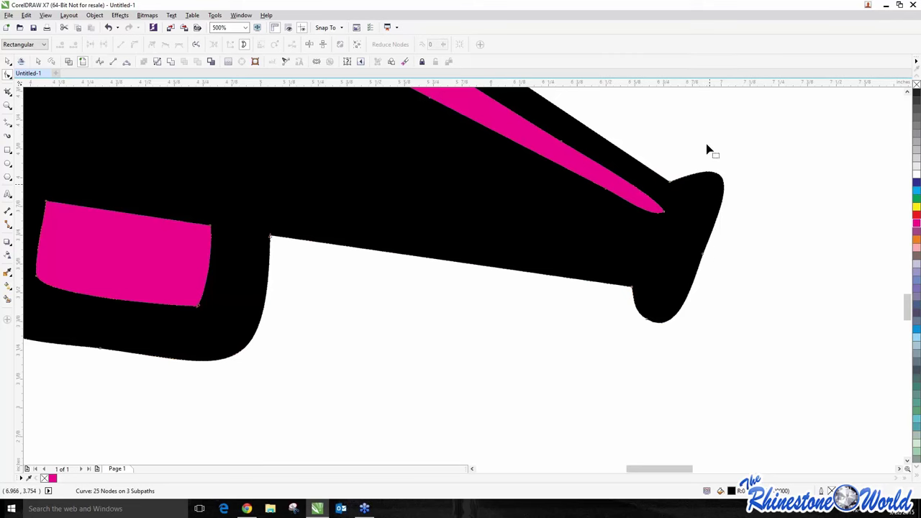
scroll(726, 148, "down", 5)
scroll(726, 148, "up", 5)
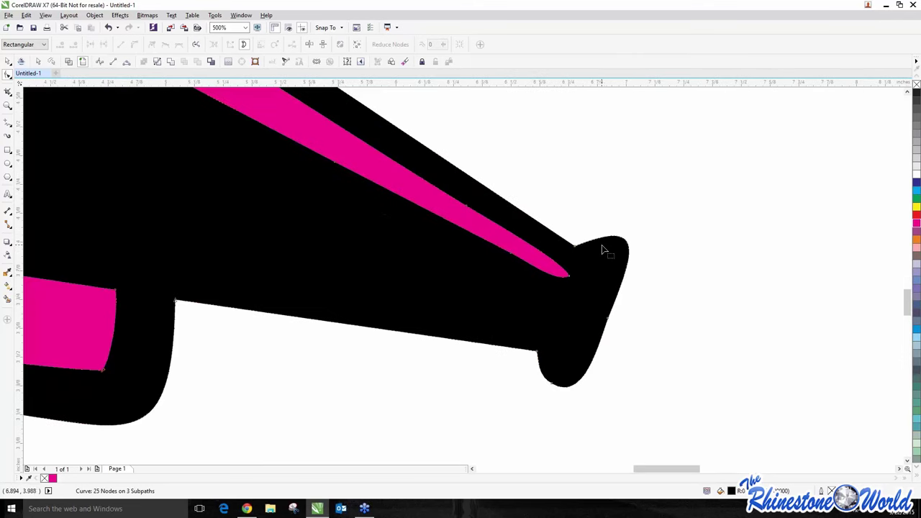
Step: Try moving down the node where the body's upper edge meets the mouthpiece, and undo the move
scroll(582, 253, "up", 2)
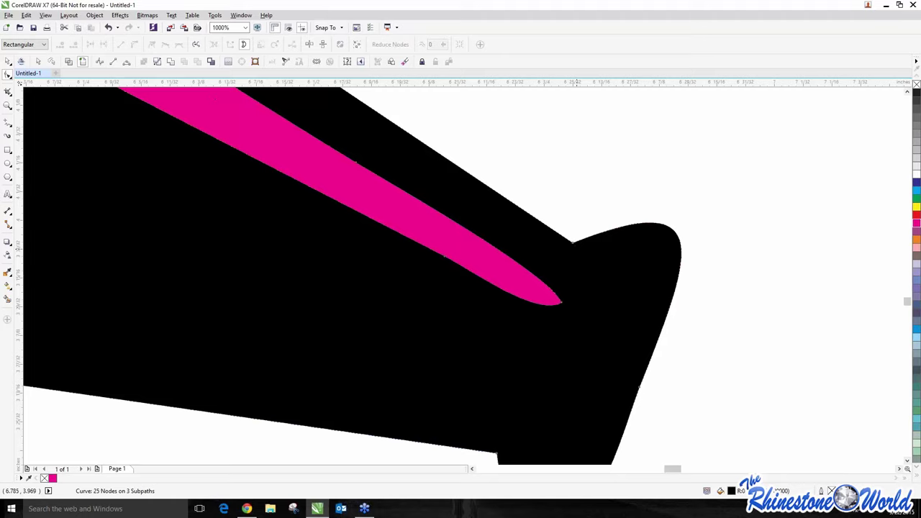
scroll(572, 242, "up", 2)
left_click(572, 242)
left_click_drag(572, 243, 572, 285)
scroll(572, 285, "down", 4)
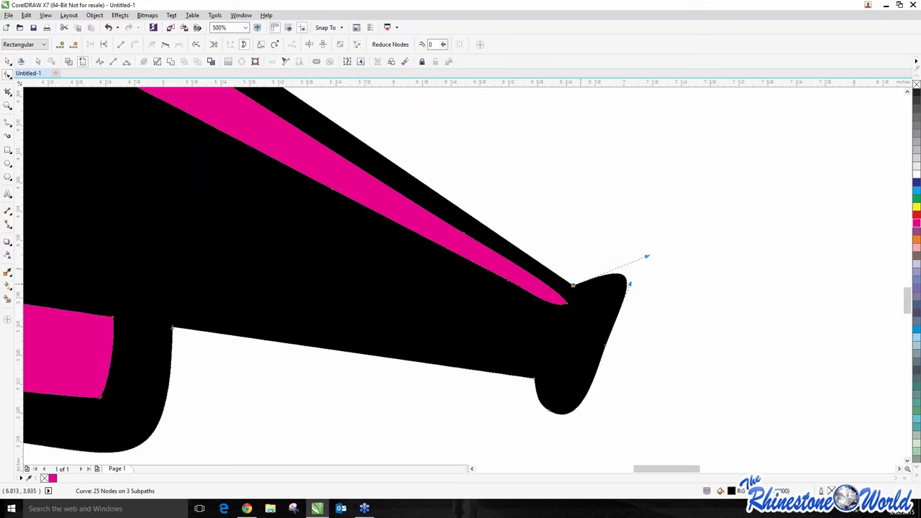
left_click_drag(646, 256, 646, 245)
key("ctrl+z")
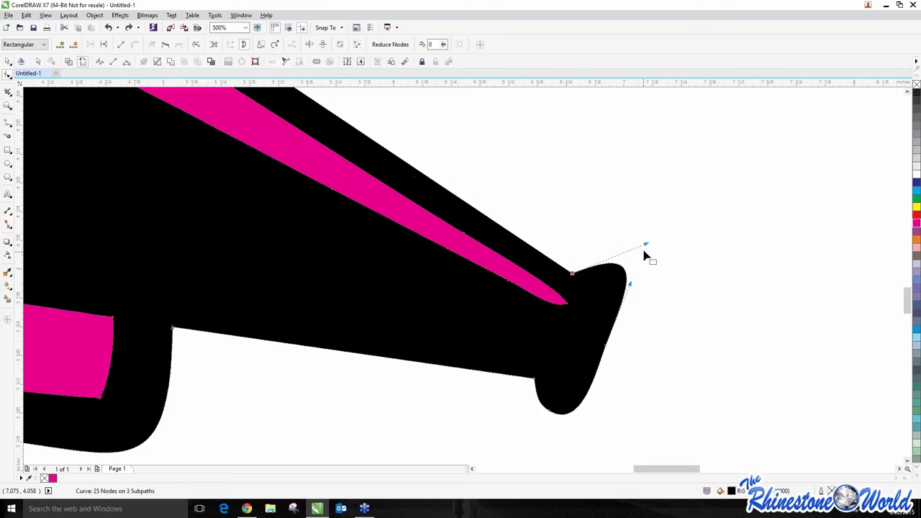
Step: Round the mouthpiece's upper end by adjusting the curve handles of its corner node and the node on its outer edge
scroll(658, 276, "up", 2)
scroll(649, 230, "up", 2)
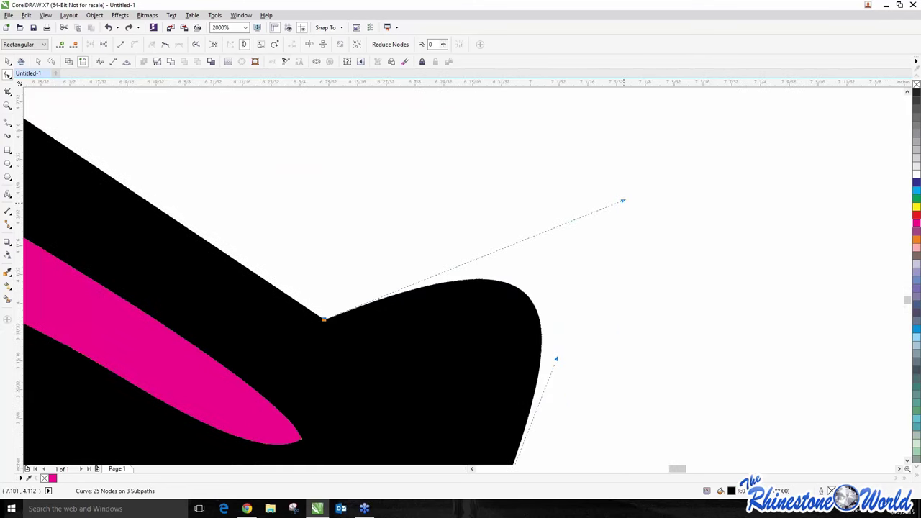
left_click_drag(623, 202, 387, 200)
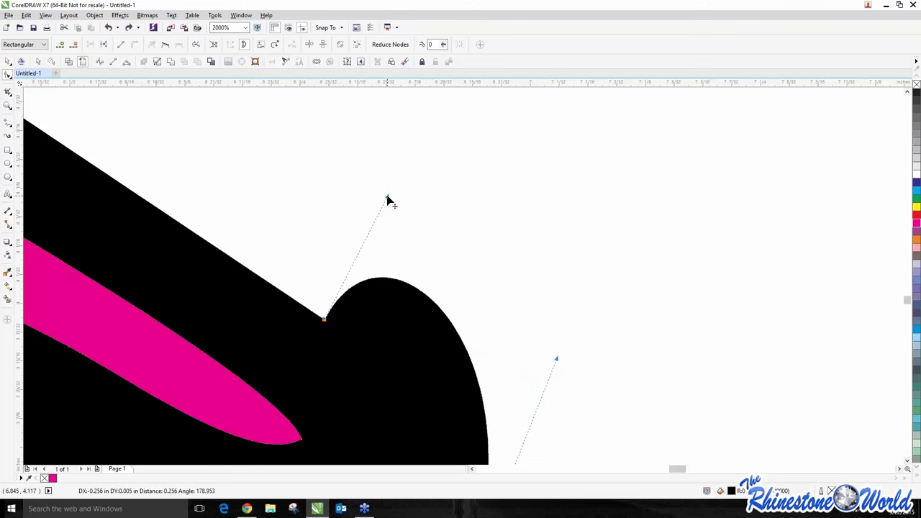
scroll(389, 194, "down", 2)
scroll(375, 160, "down", 2)
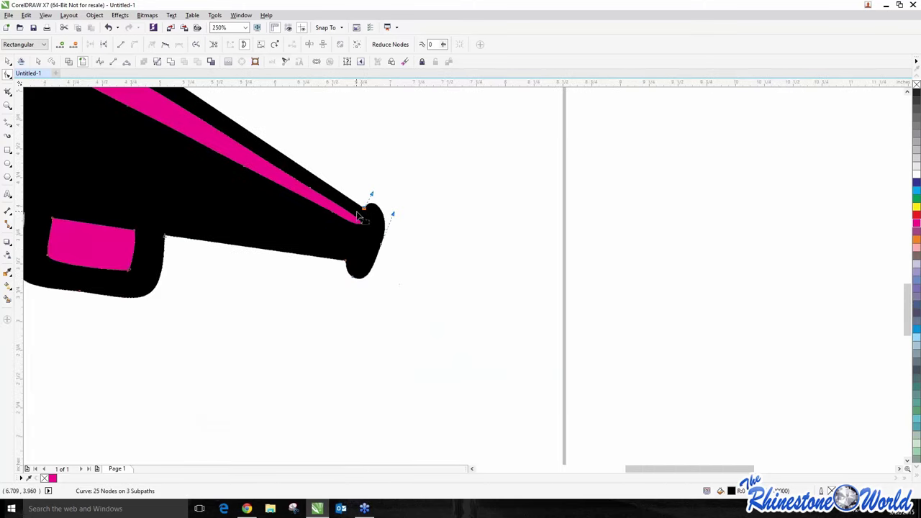
scroll(374, 206, "down", 2)
scroll(370, 199, "up", 2)
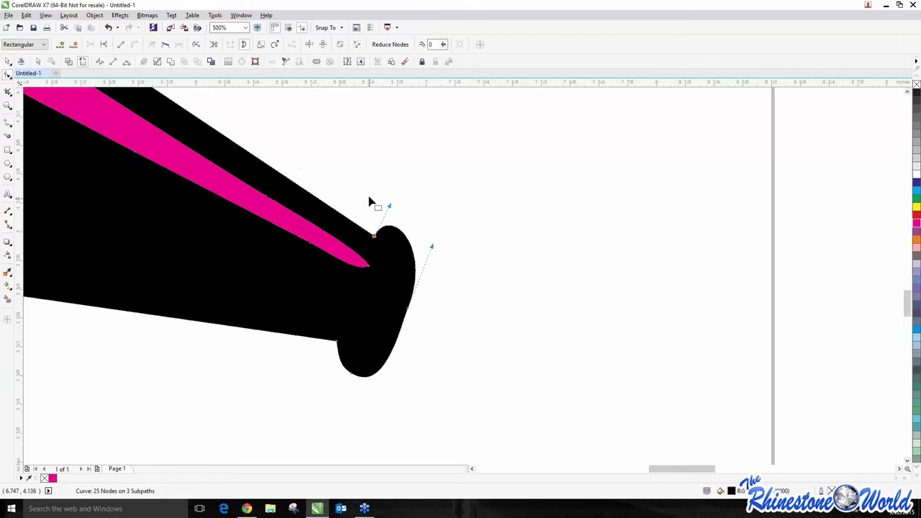
left_click_drag(432, 251, 439, 230)
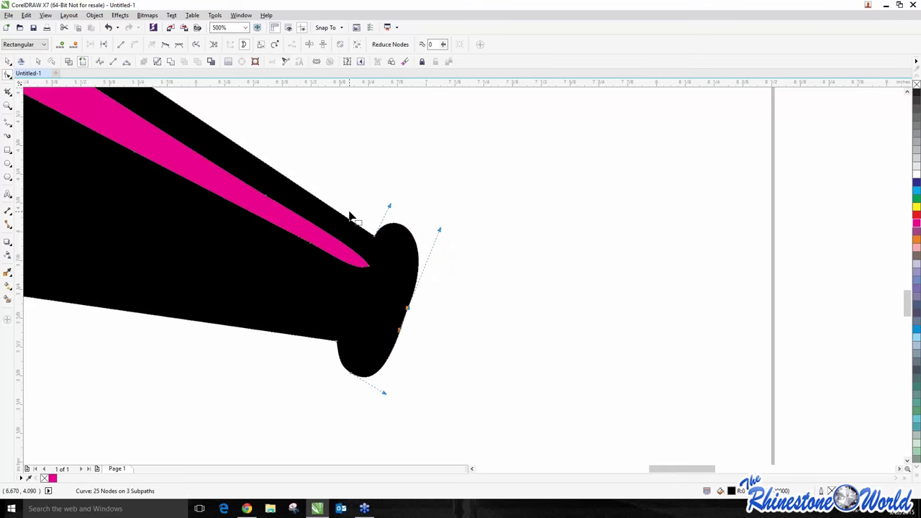
Step: Examine the whole reshaped megaphone and the nodes along its wide curved end from far out and up close
scroll(356, 213, "down", 2)
scroll(439, 302, "down", 2)
scroll(360, 261, "down", 3)
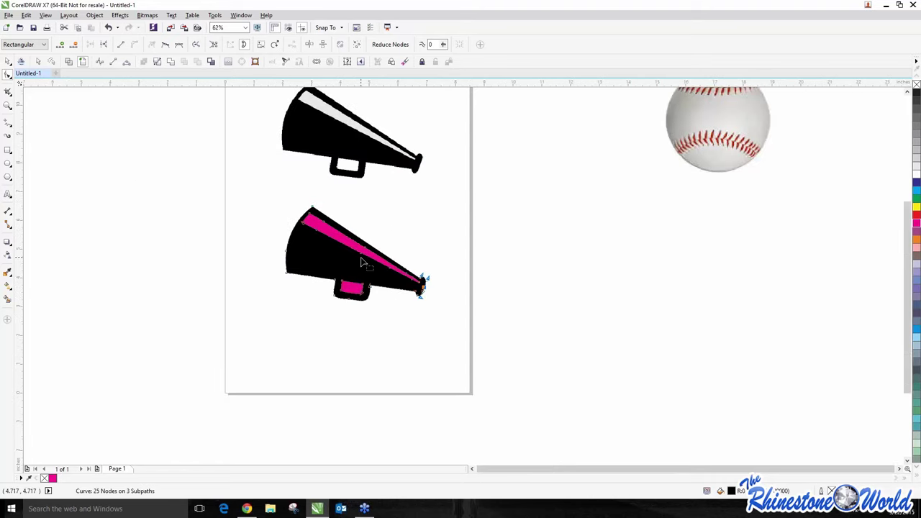
scroll(400, 256, "up", 3)
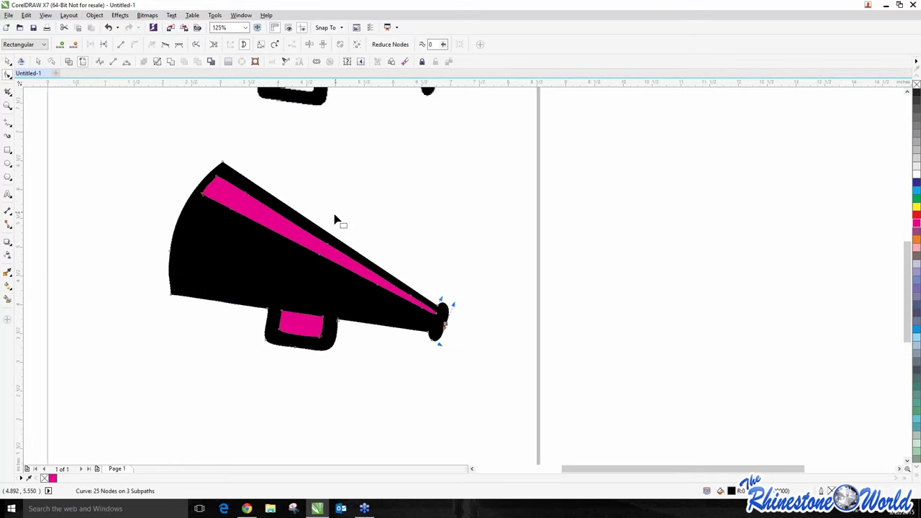
scroll(335, 220, "up", 2)
scroll(318, 254, "up", 2)
scroll(246, 329, "down", 2)
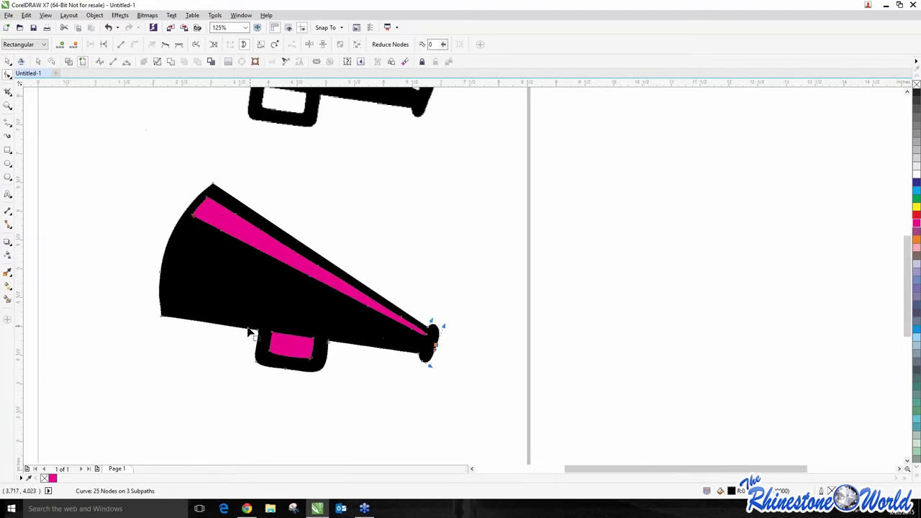
scroll(175, 312, "up", 2)
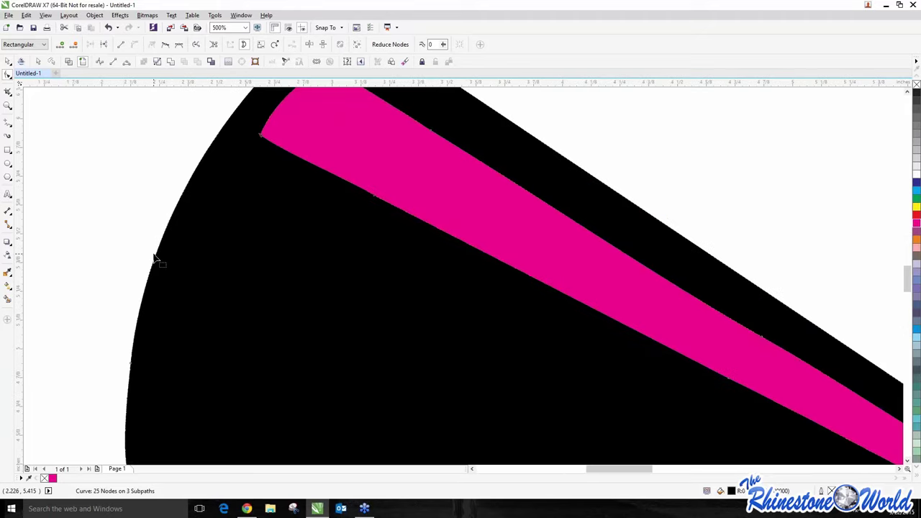
scroll(154, 256, "down", 2)
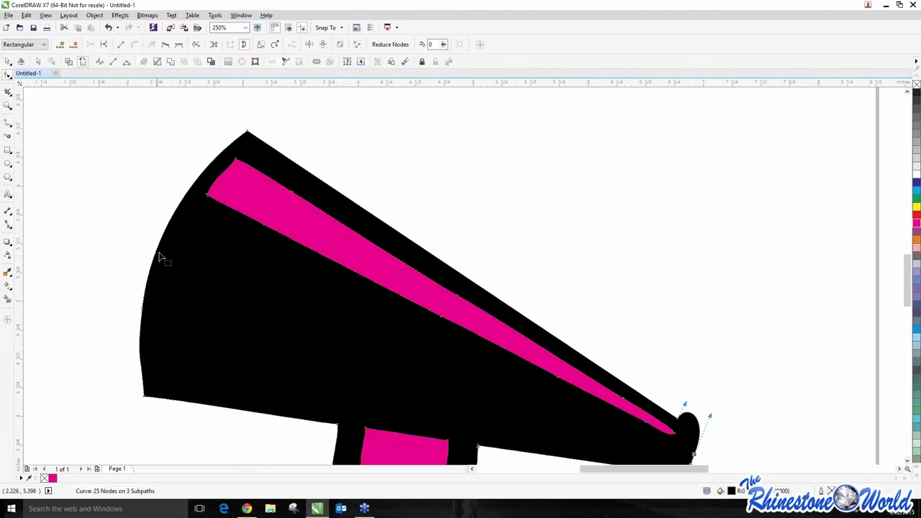
scroll(163, 256, "up", 1)
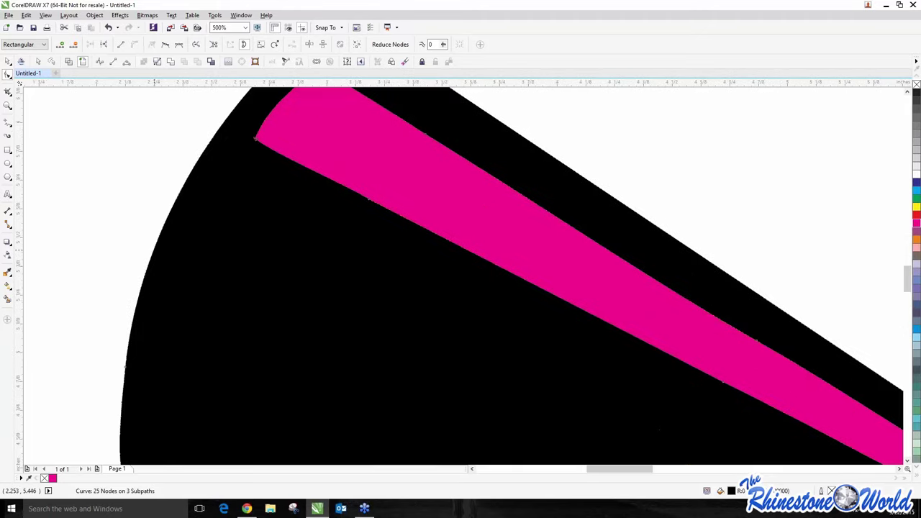
Step: Add two nodes to the black curve along the lower part of the megaphone's wide curved end
double_click(136, 305)
scroll(119, 269, "down", 2)
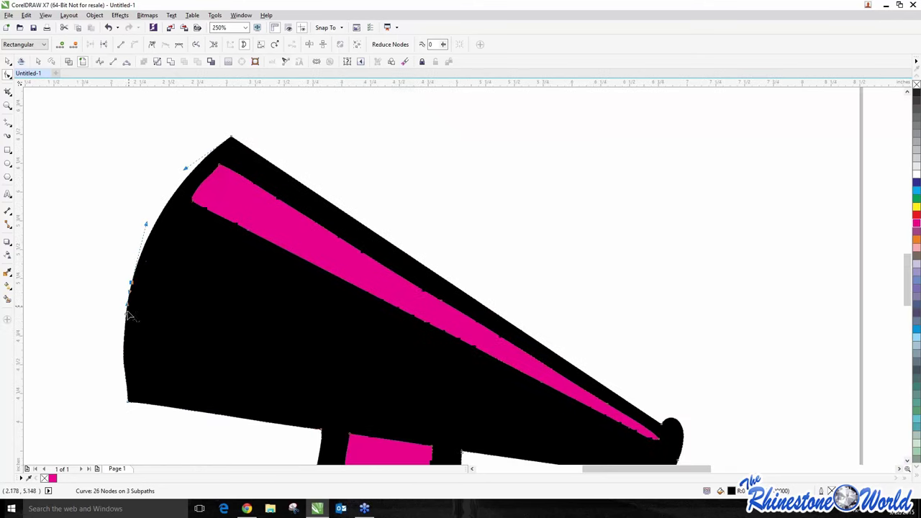
scroll(128, 345, "up", 2)
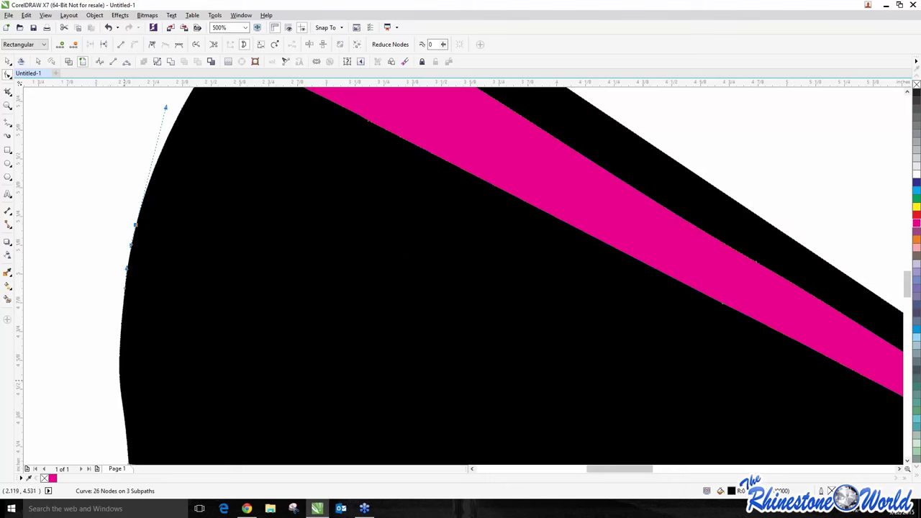
left_click(120, 362)
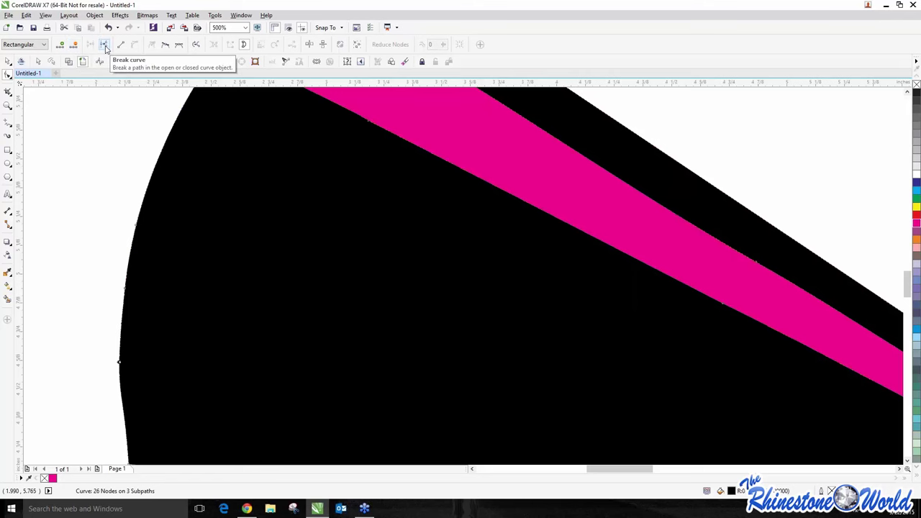
scroll(255, 252, "down", 5)
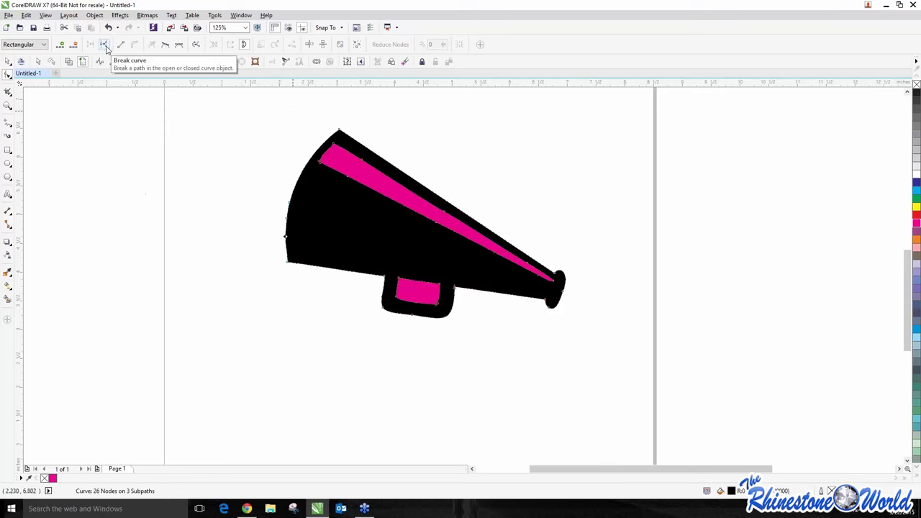
scroll(300, 239, "up", 5)
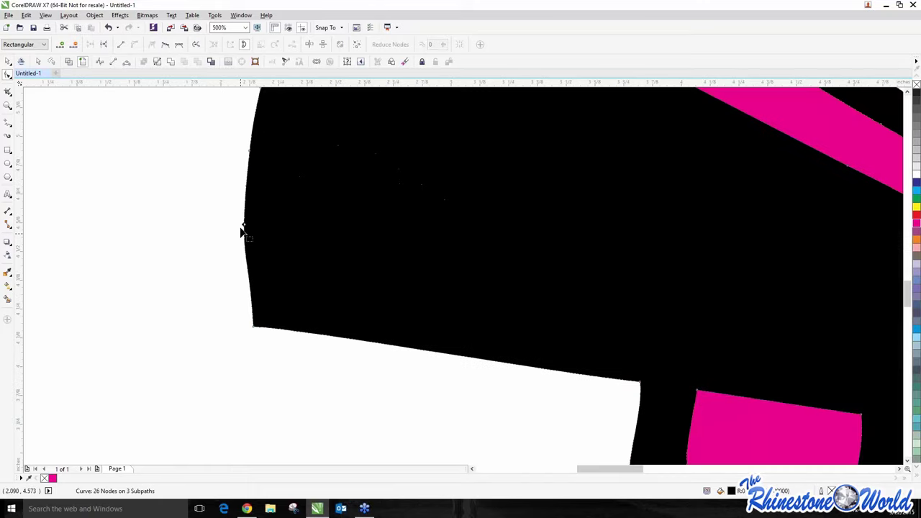
left_click(60, 46)
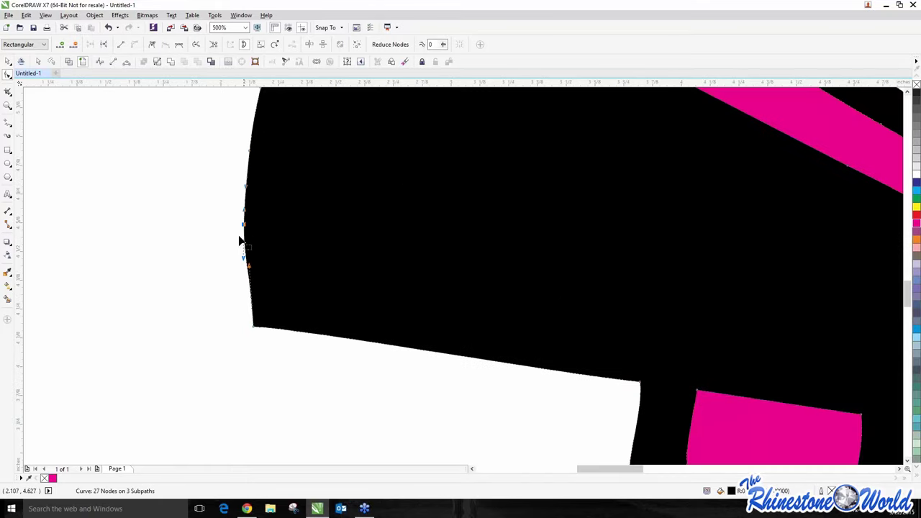
Step: Pull several nodes of the megaphone's wide curved end outward to distort the black outline
left_click_drag(243, 229, 124, 234)
scroll(124, 234, "down", 5)
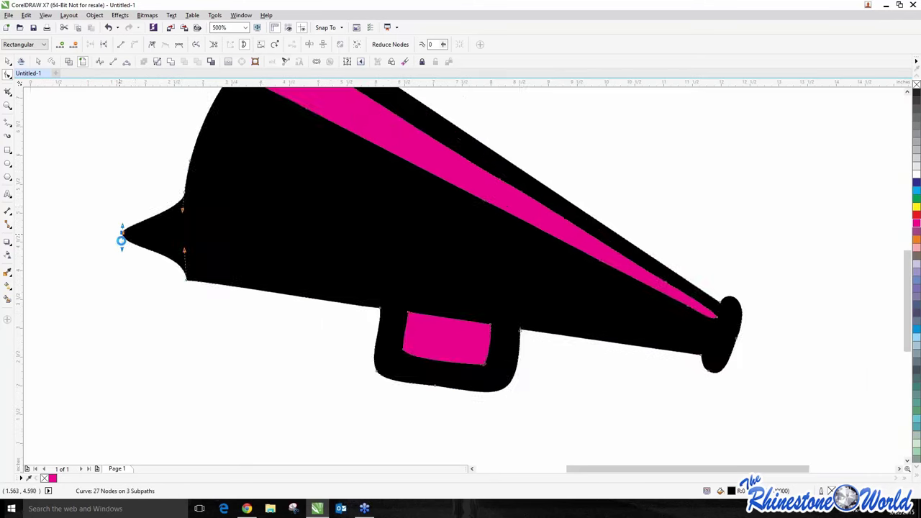
scroll(150, 191, "up", 3)
left_click_drag(106, 194, 77, 200)
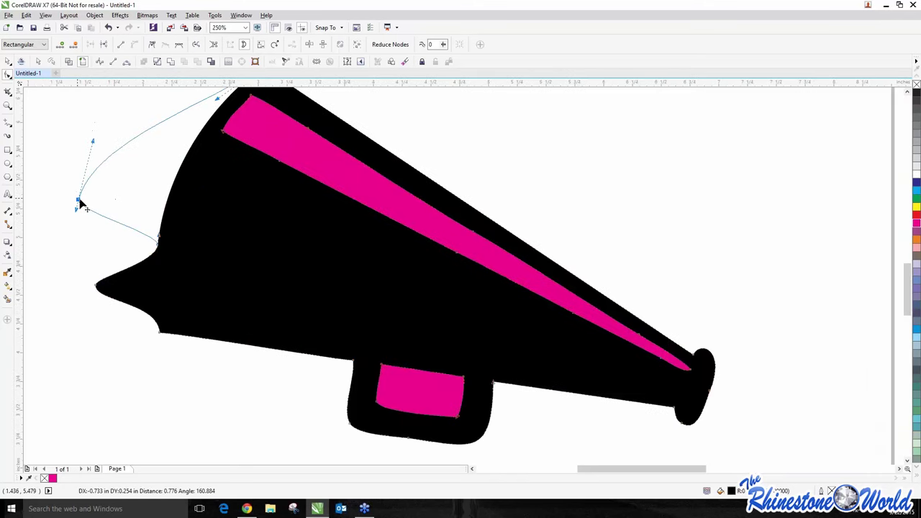
scroll(151, 154, "down", 4)
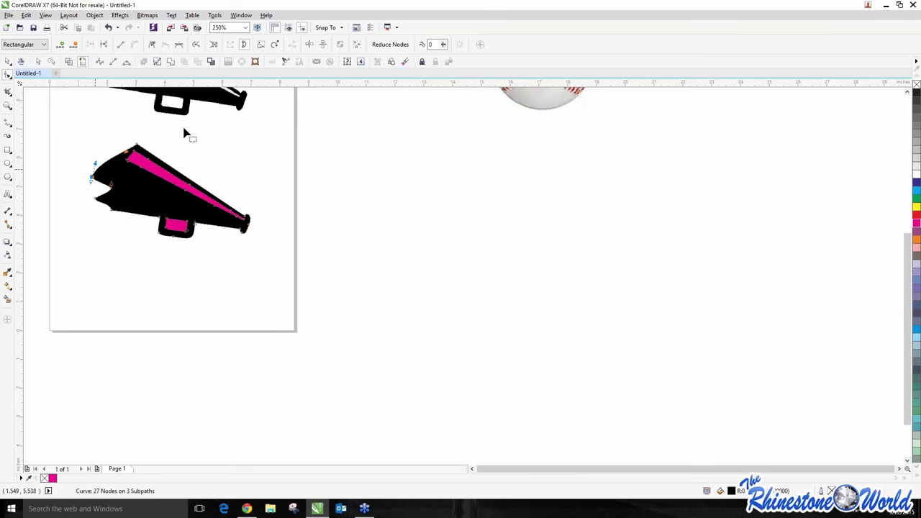
scroll(139, 157, "up", 4)
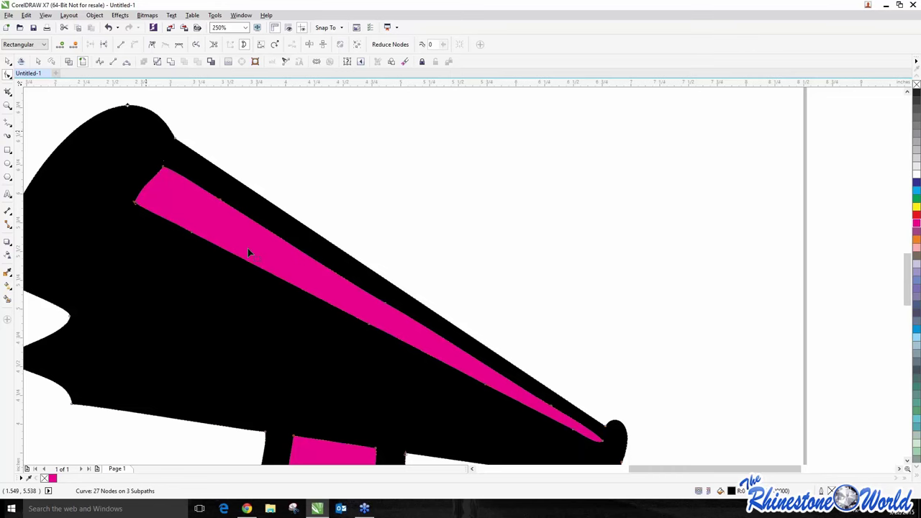
Step: Delete the black megaphone curve, the original megaphone bitmap and the leftover pink shapes from the page
key("F3")
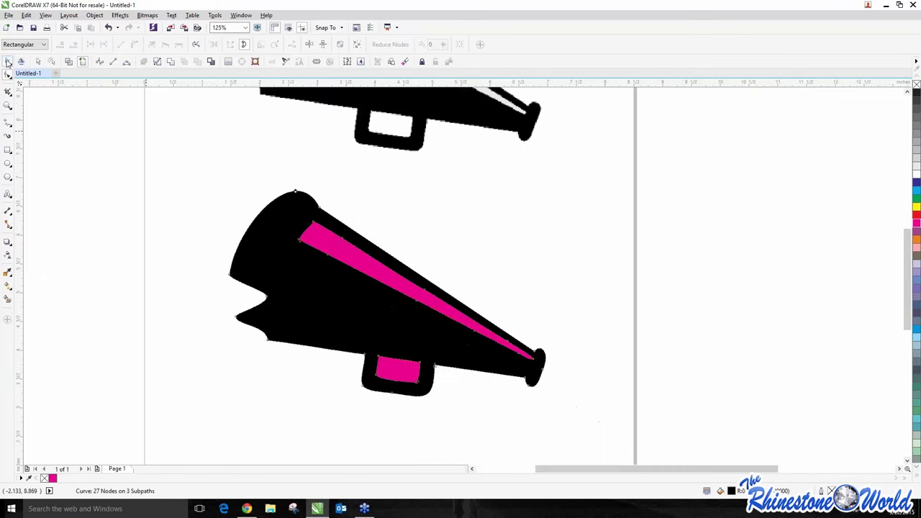
left_click(7, 73)
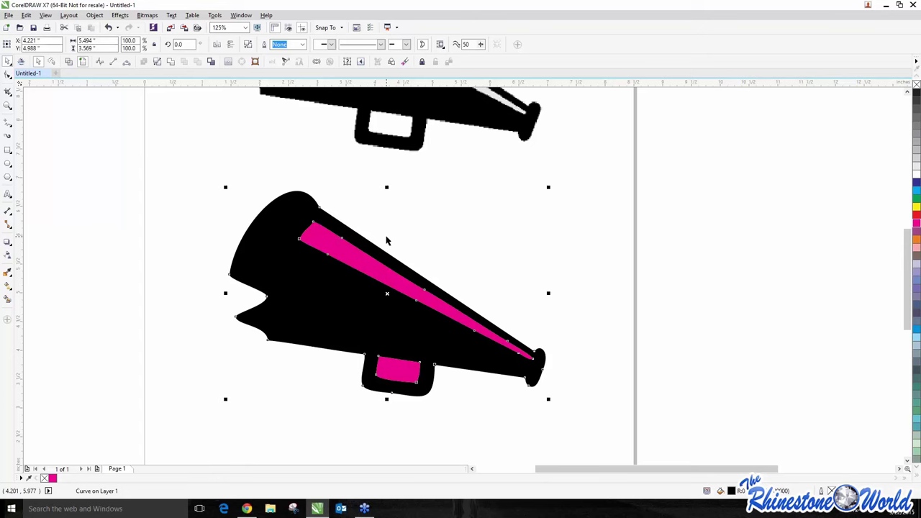
scroll(391, 213, "down", 2)
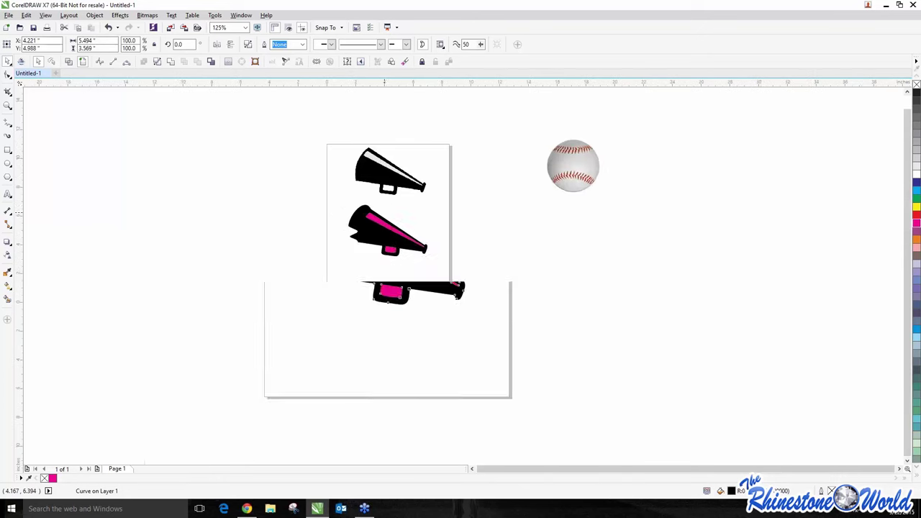
scroll(401, 216, "up", 1)
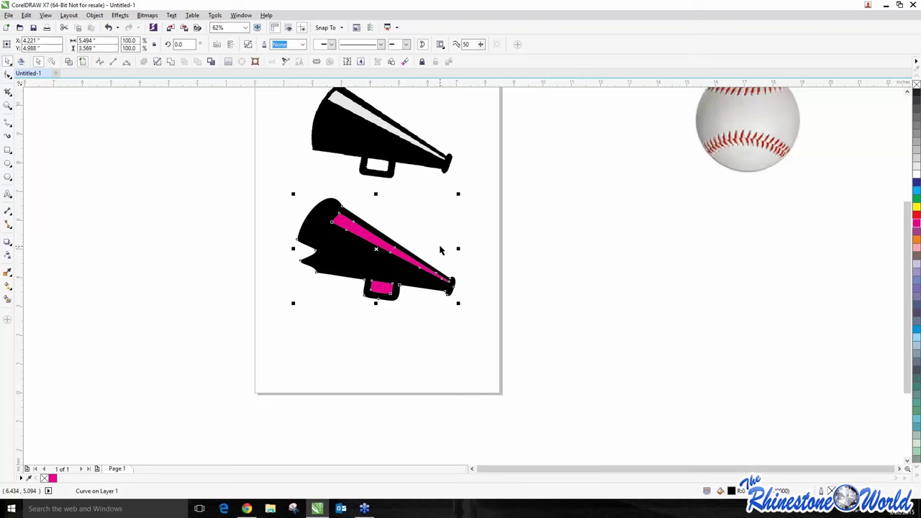
scroll(358, 253, "down", 2)
scroll(358, 254, "up", 2)
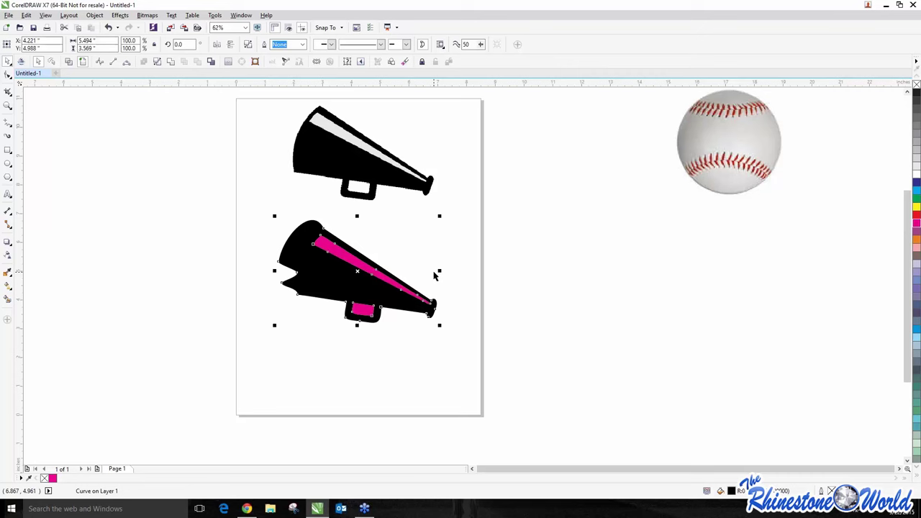
key("Delete")
left_click(392, 191)
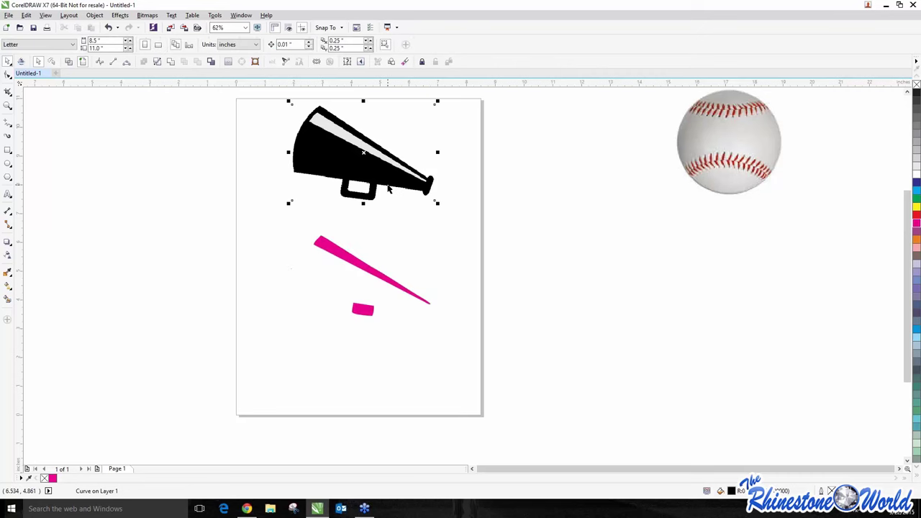
key("Delete")
key("Delete")
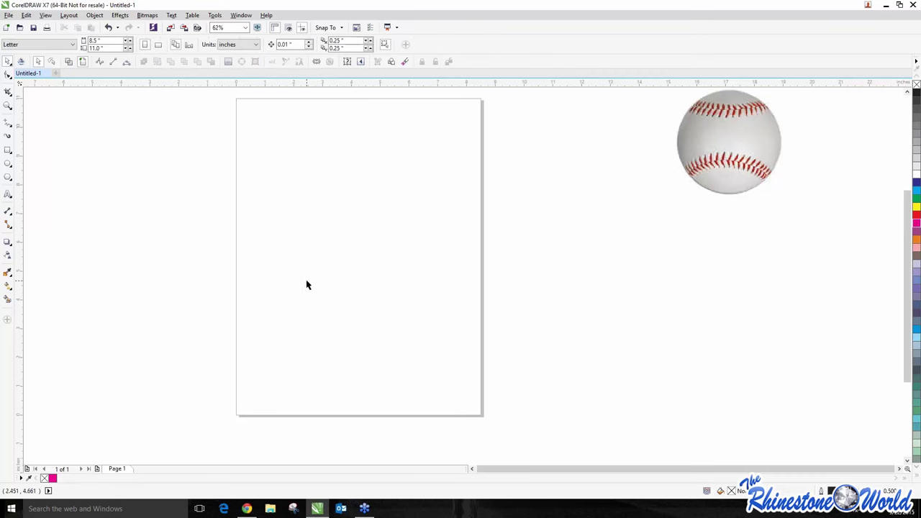
Step: Move the baseball bitmap onto the page and try an outline trace of it with the Clipart image type
left_click_drag(709, 154, 301, 156)
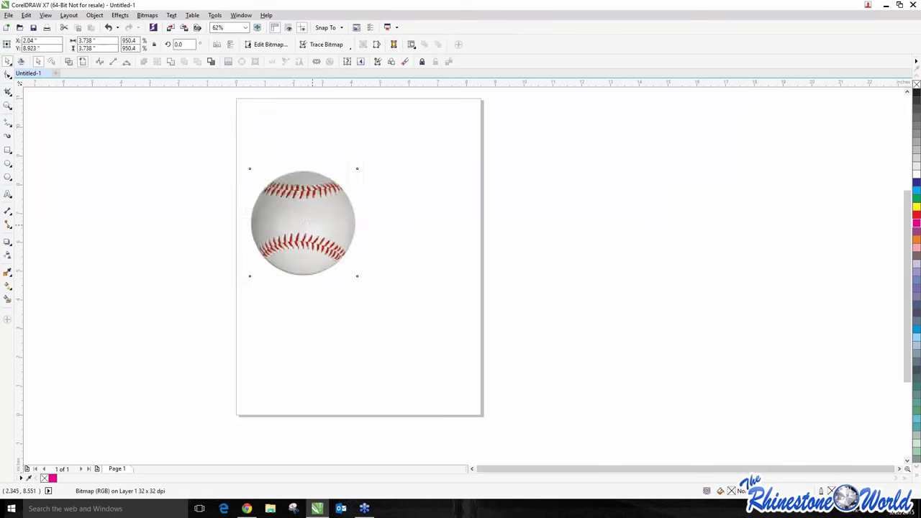
left_click(341, 44)
mouse_move(344, 78)
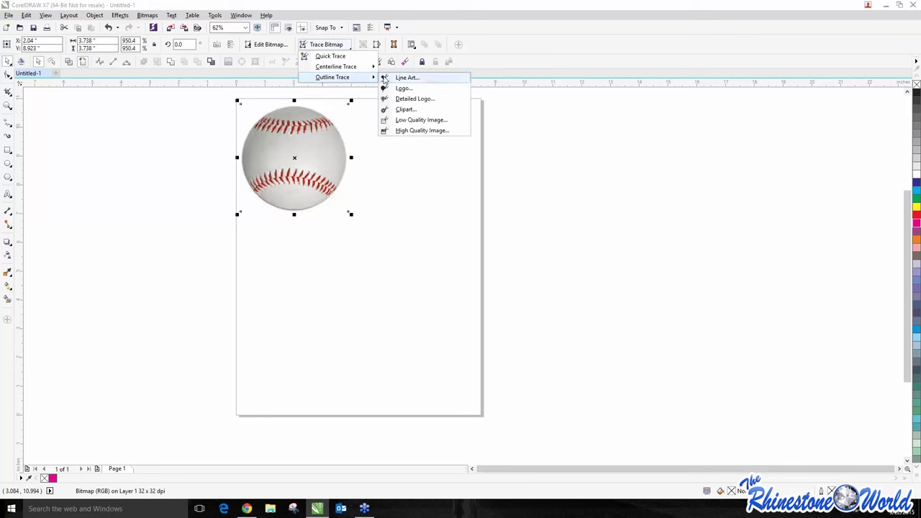
left_click(402, 113)
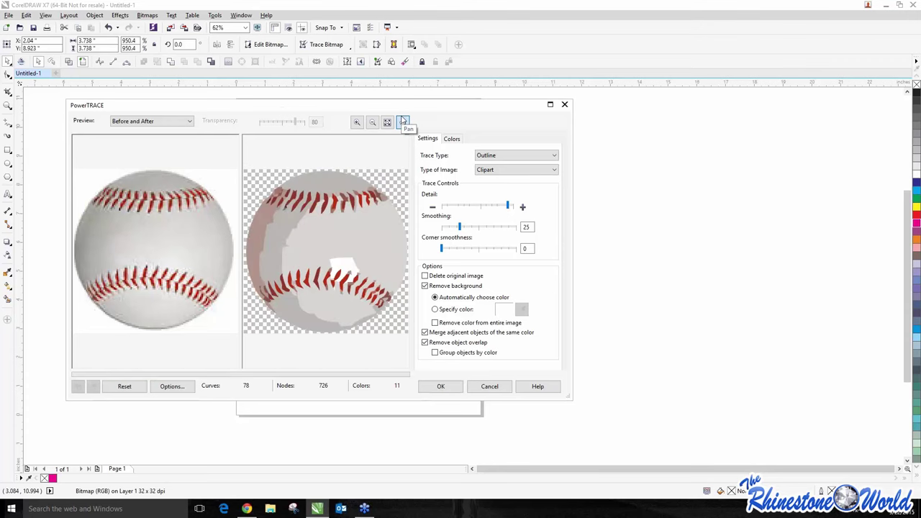
left_click(402, 123)
left_click(490, 386)
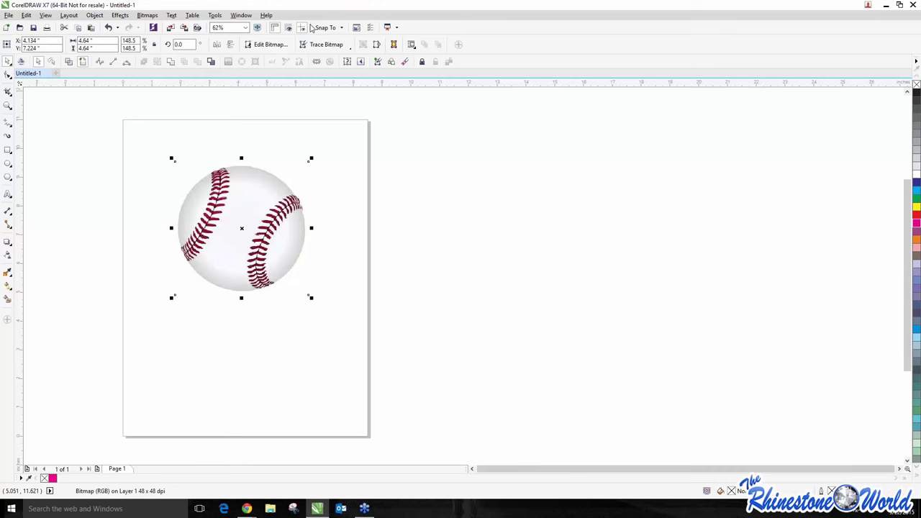
Step: Start a High Quality Image outline trace of the baseball with maroon stitching and reduce the number of colors to 35
left_click(322, 45)
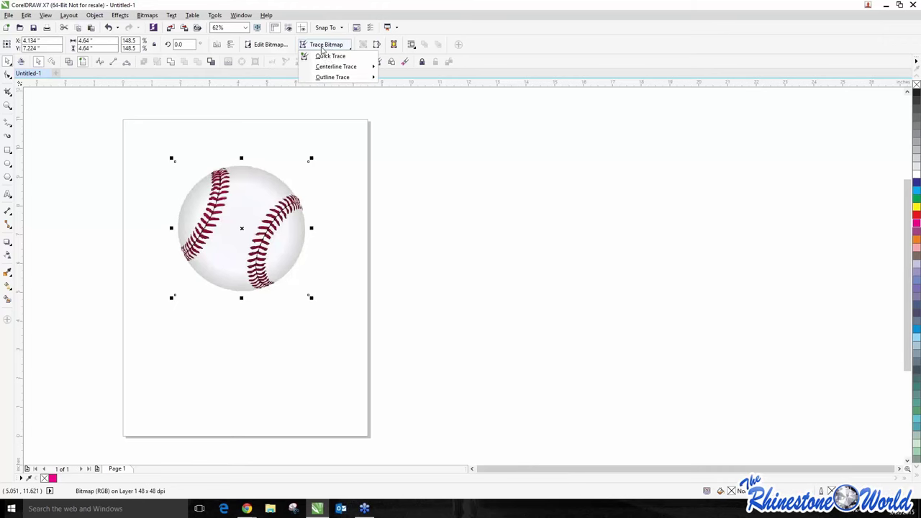
mouse_move(339, 77)
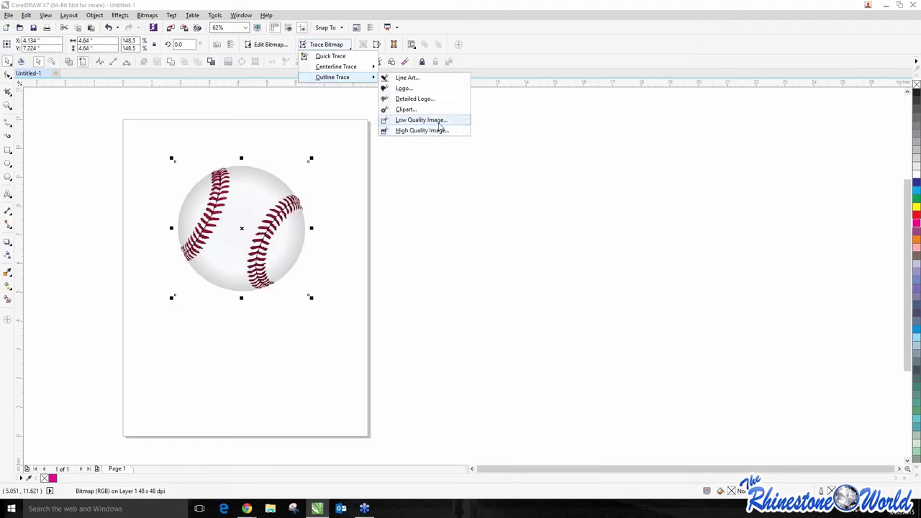
left_click(421, 131)
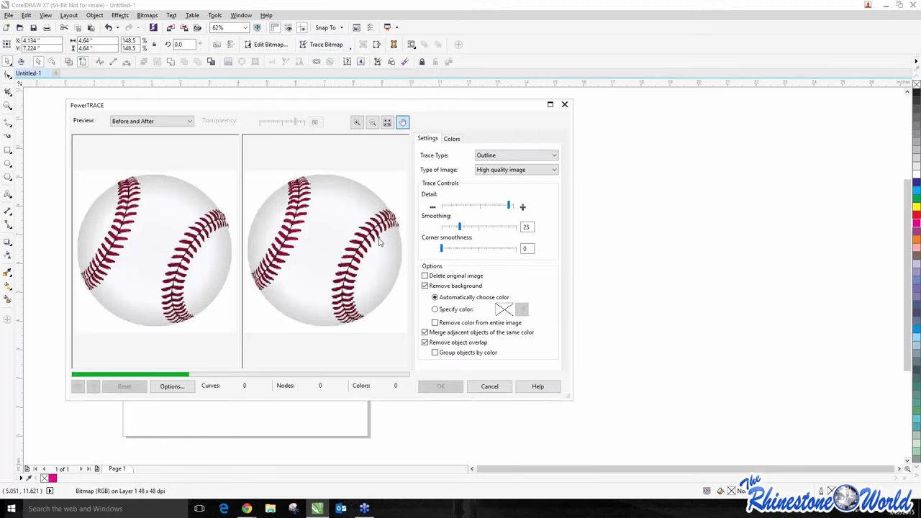
left_click(451, 139)
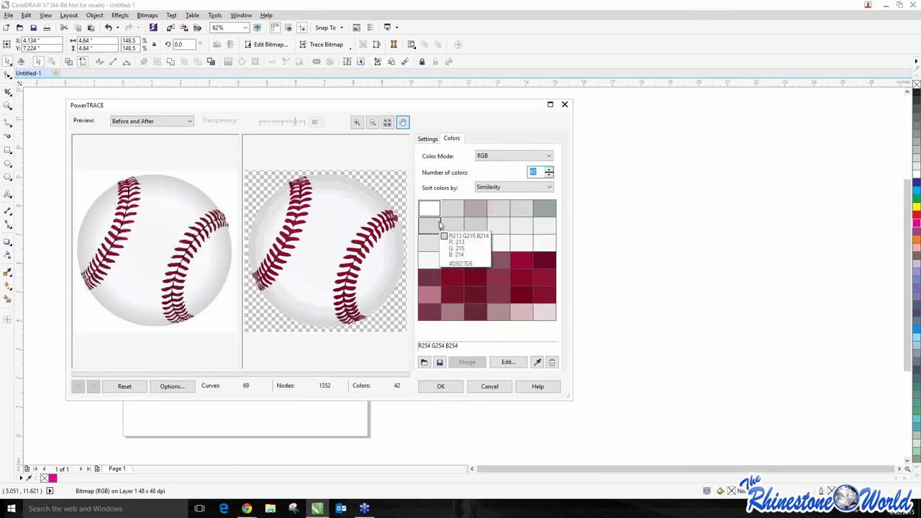
left_click(549, 175)
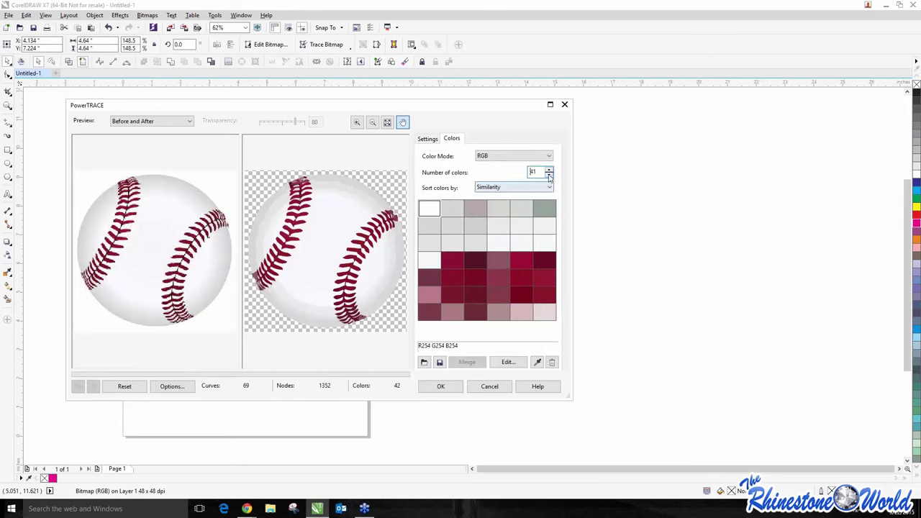
left_click(549, 176)
left_click(549, 176)
left_click(549, 175)
Step: Check the color sorting options and where the dark red colors R140 G10 B43 and R143 G50 B75 occur in the trace preview
left_click(489, 190)
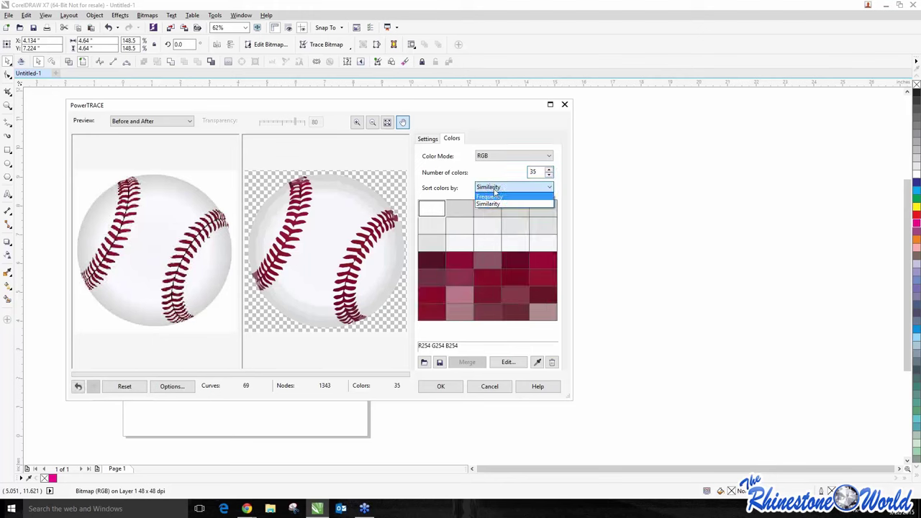
left_click(490, 189)
left_click(478, 188)
left_click(486, 175)
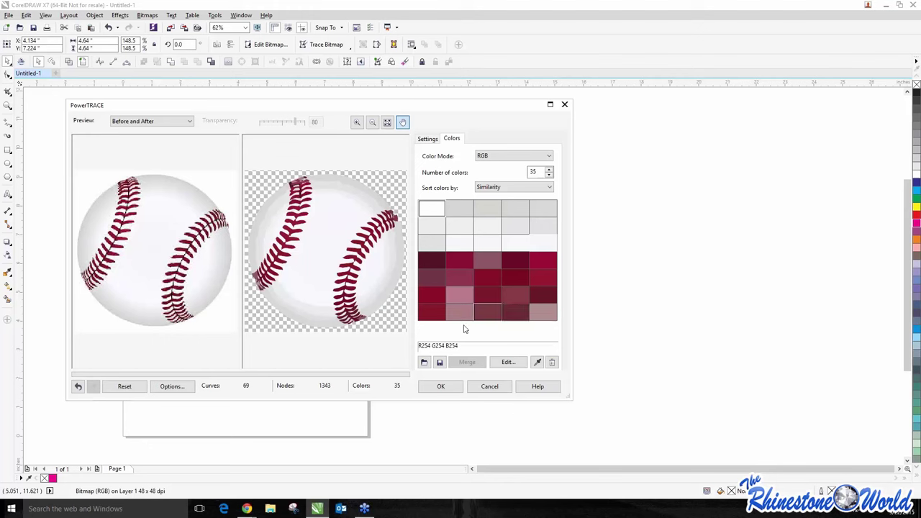
left_click(435, 295)
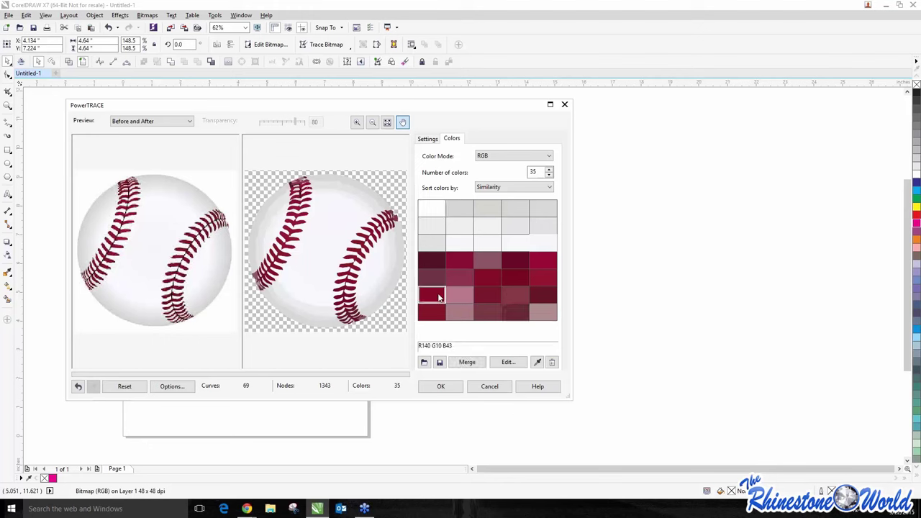
left_click(460, 277)
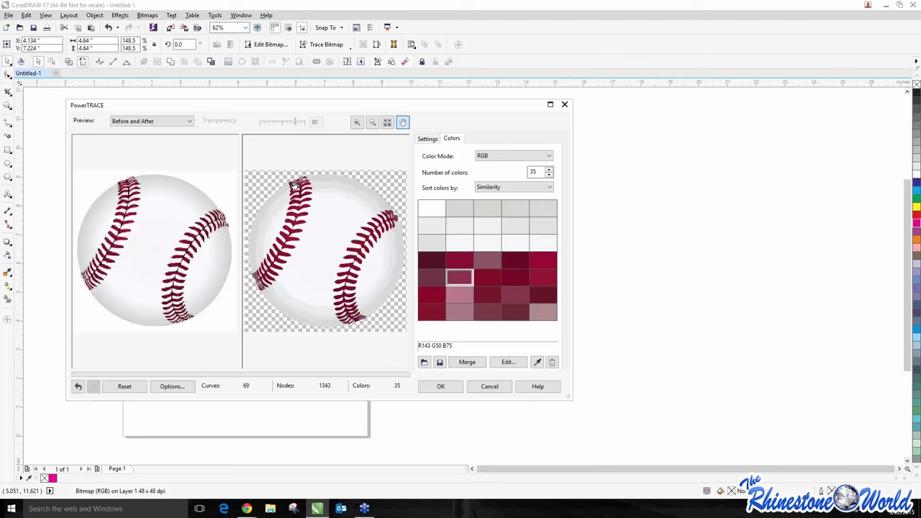
Step: Remove the light gray R213 G213 B213 and the grayish pink R176 G139 B145 from the trace's color palette
left_click(459, 209)
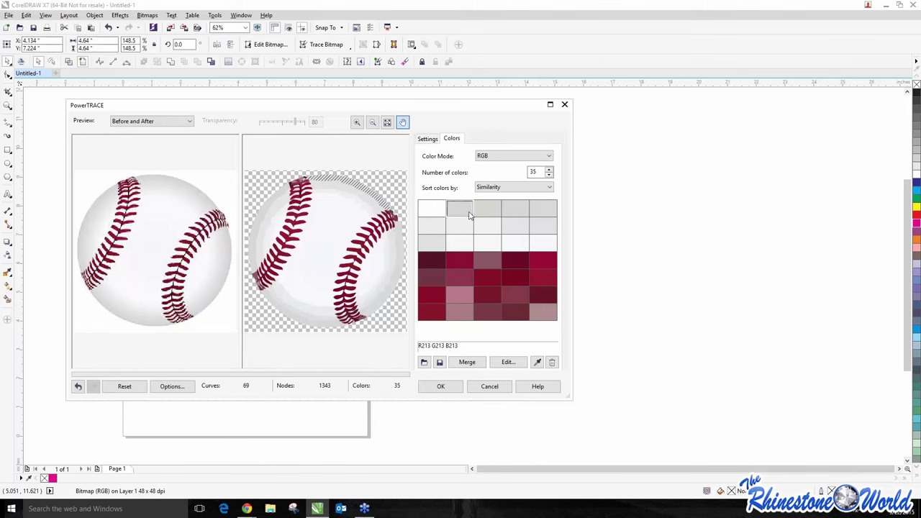
mouse_move(470, 214)
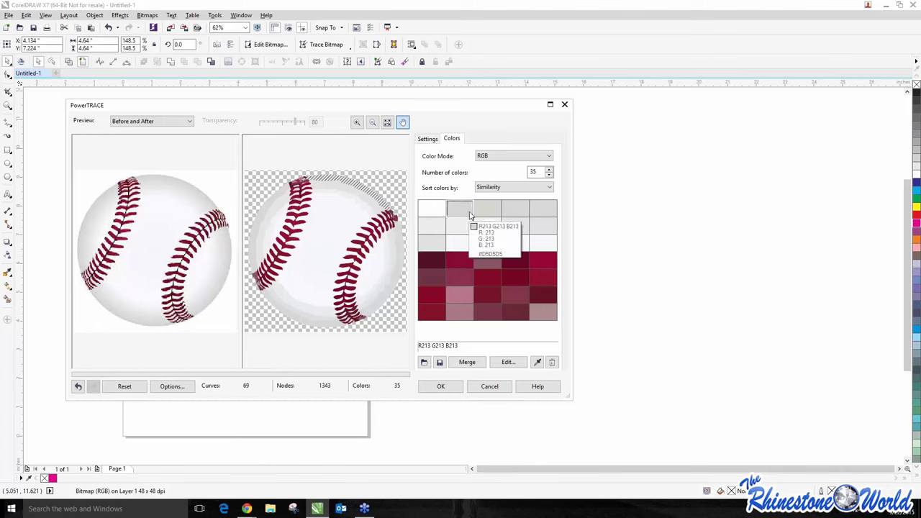
left_click(552, 364)
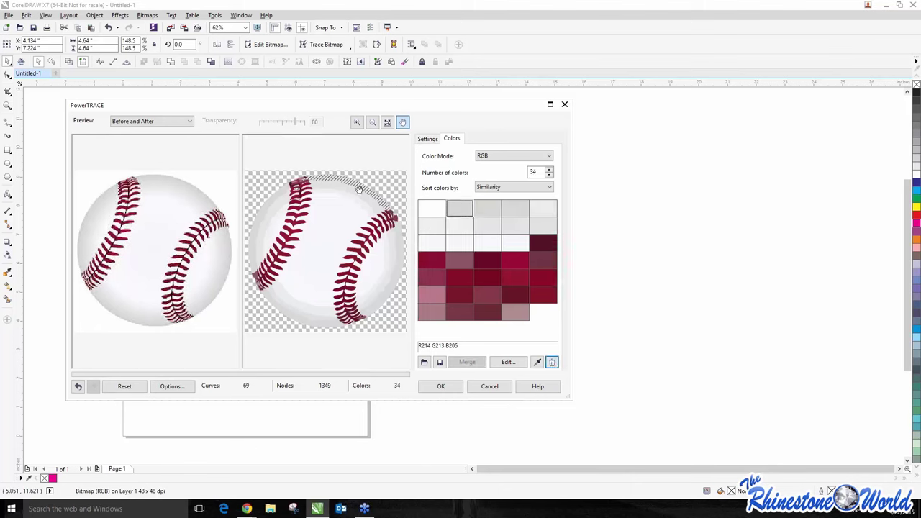
left_click(511, 314)
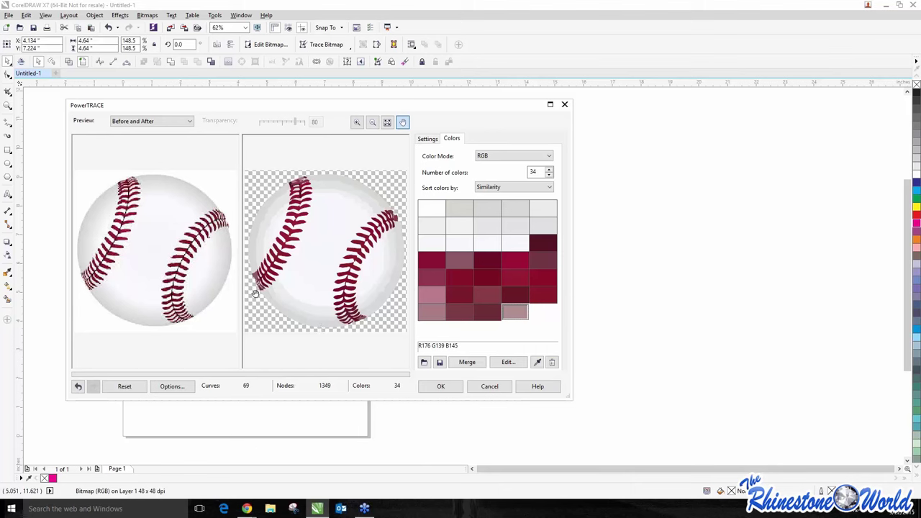
left_click(552, 363)
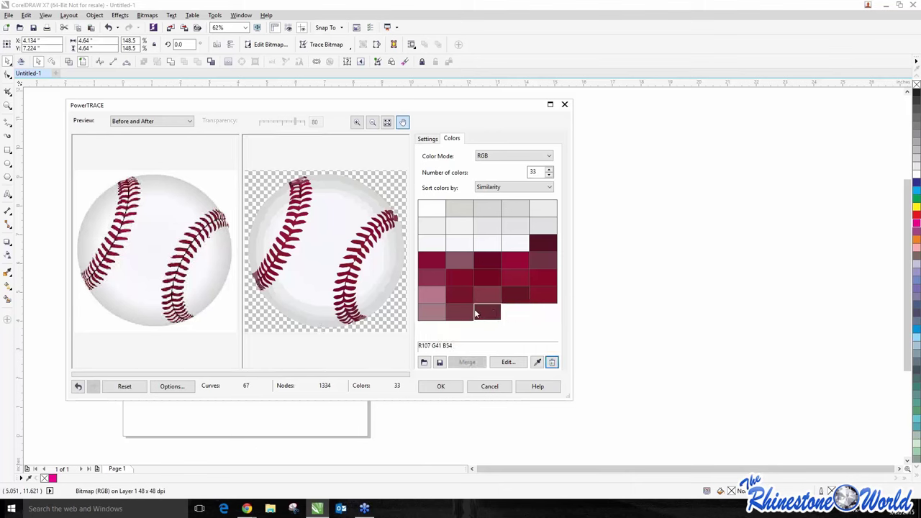
Step: Remove the eight pink and dark red swatches in the last two rows of the trace's color palette
mouse_move(466, 314)
left_click(435, 297)
left_click(462, 295, "shift")
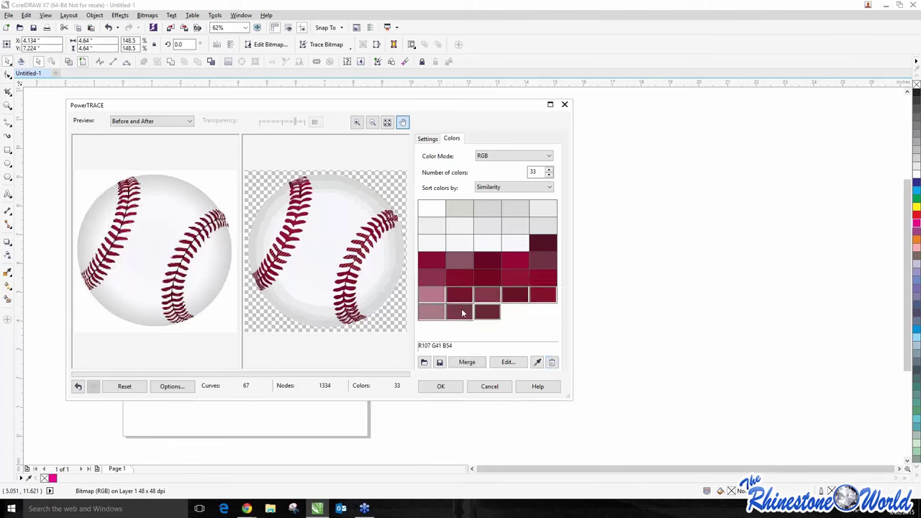
left_click(432, 309, "shift")
left_click(552, 362)
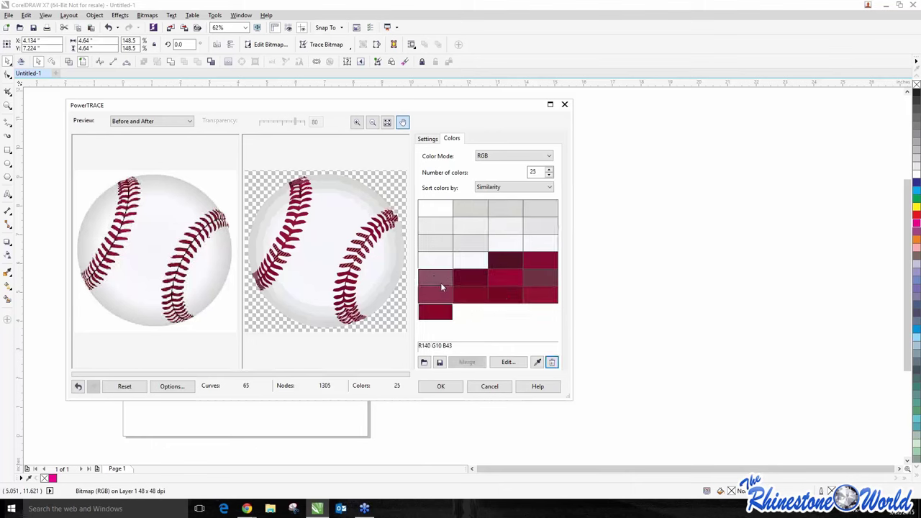
Step: Remove all light gray and off-white shades from the trace palette, keeping only the pure white swatch and the reds
left_click(470, 261)
left_click(445, 244, "ctrl")
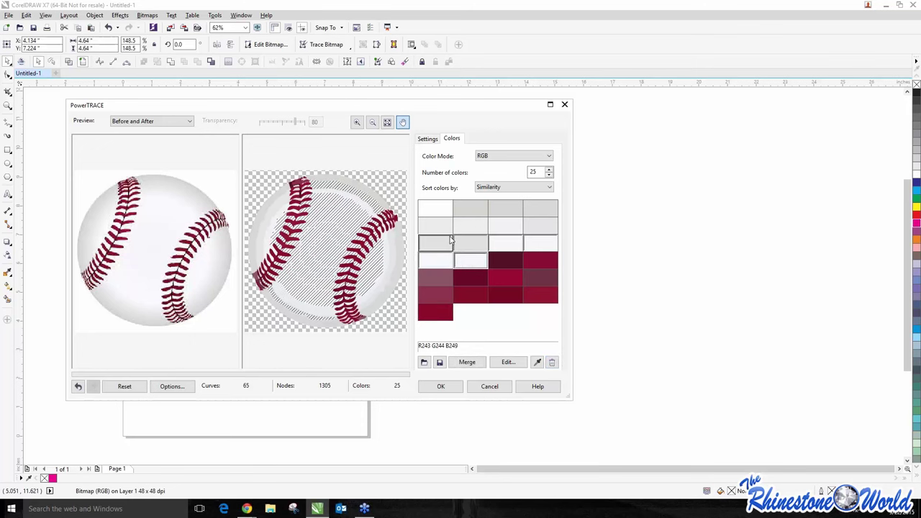
left_click(437, 225, "shift")
left_click(473, 209, "shift")
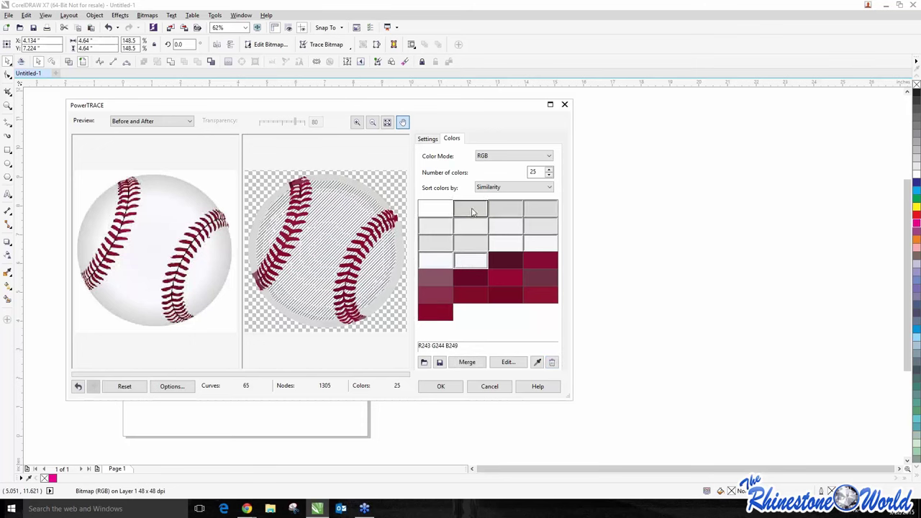
left_click(552, 363)
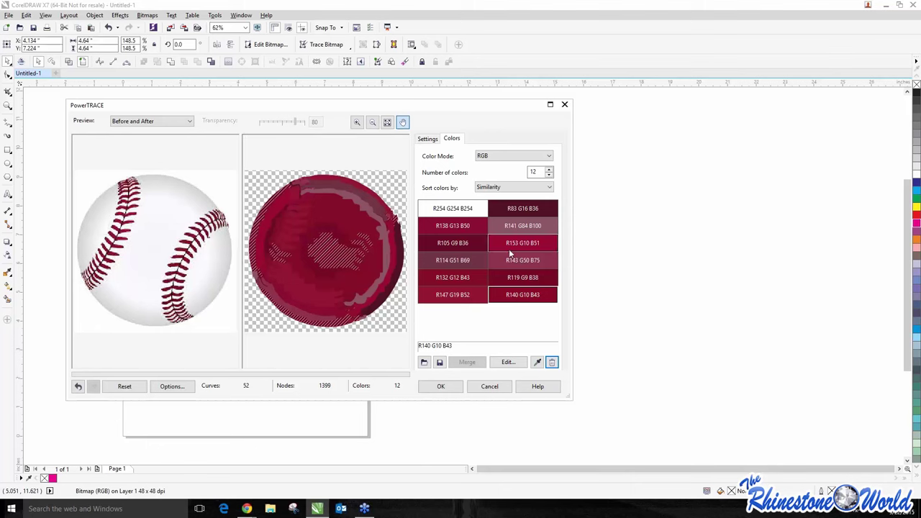
Step: Check where the remaining reds, such as R105 G9 B36, R132 G12 B43 and R140 G10 B43, occur in the trace preview
left_click(469, 249)
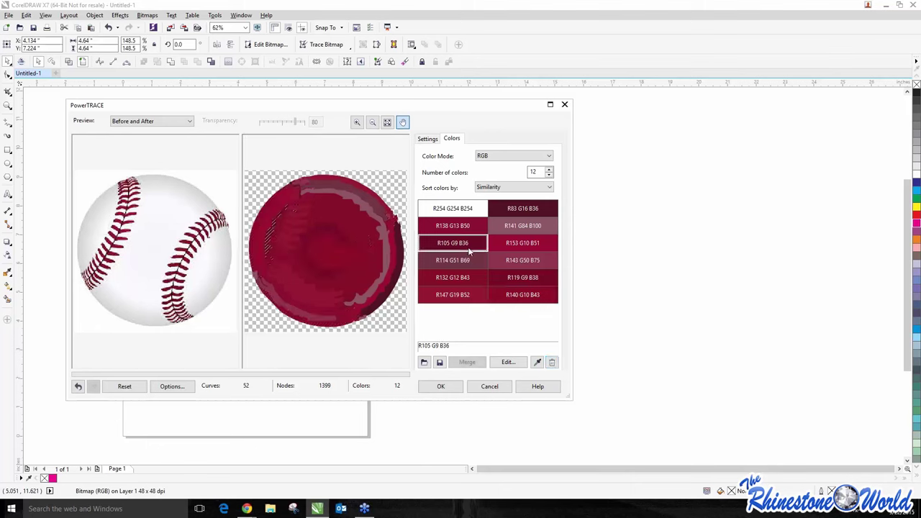
left_click(508, 260)
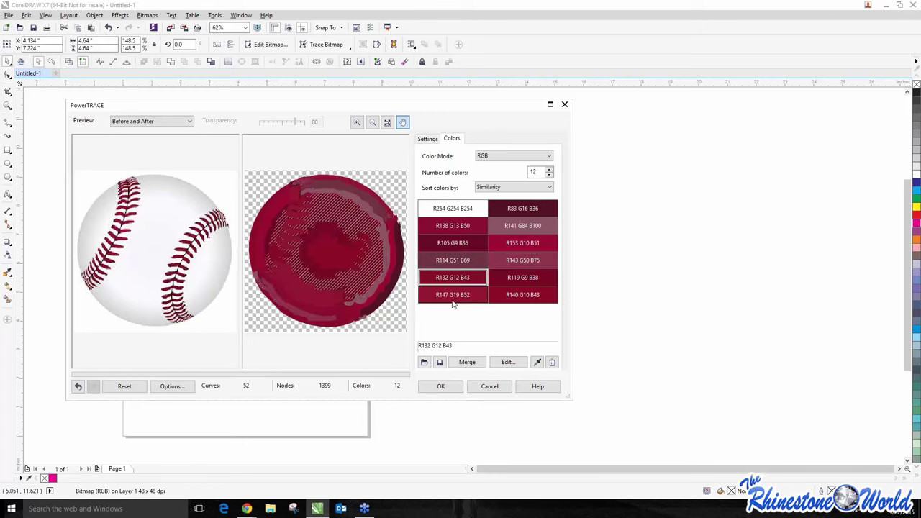
left_click(479, 294)
left_click(527, 296)
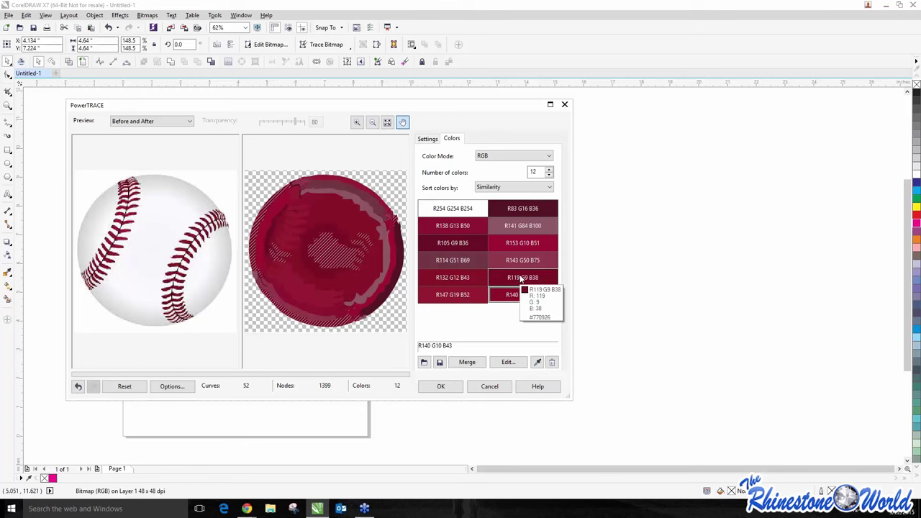
Step: Accept the baseball trace and move the traced group to the right of the original bitmap for inspection
left_click(448, 386)
left_click_drag(299, 223, 448, 220)
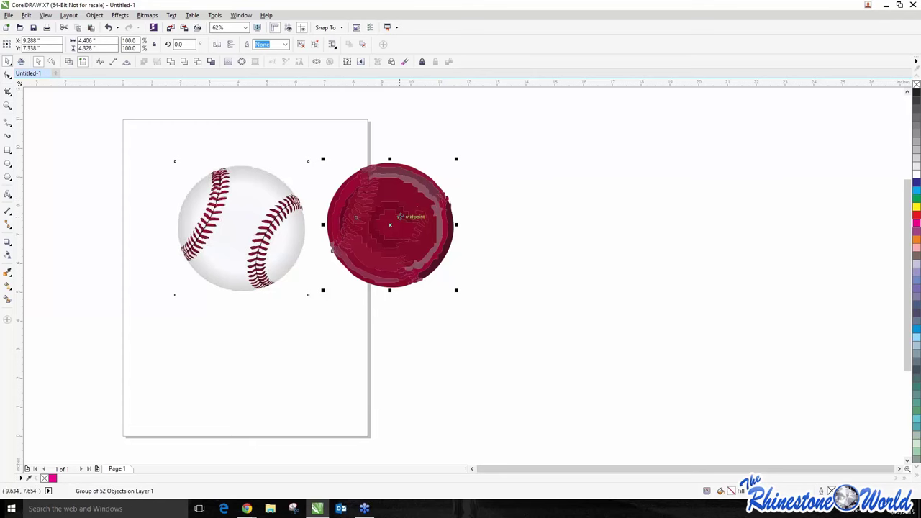
scroll(422, 207, "up", 3)
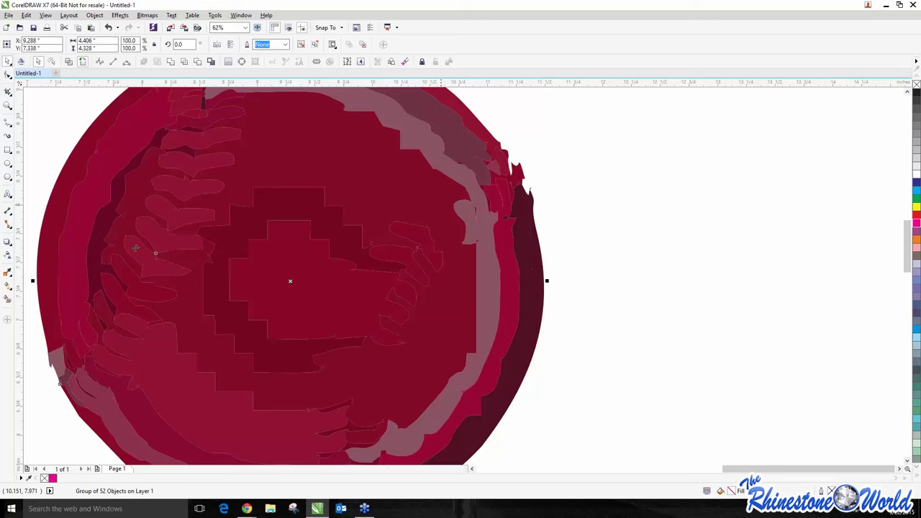
scroll(233, 272, "down", 3)
key("Escape")
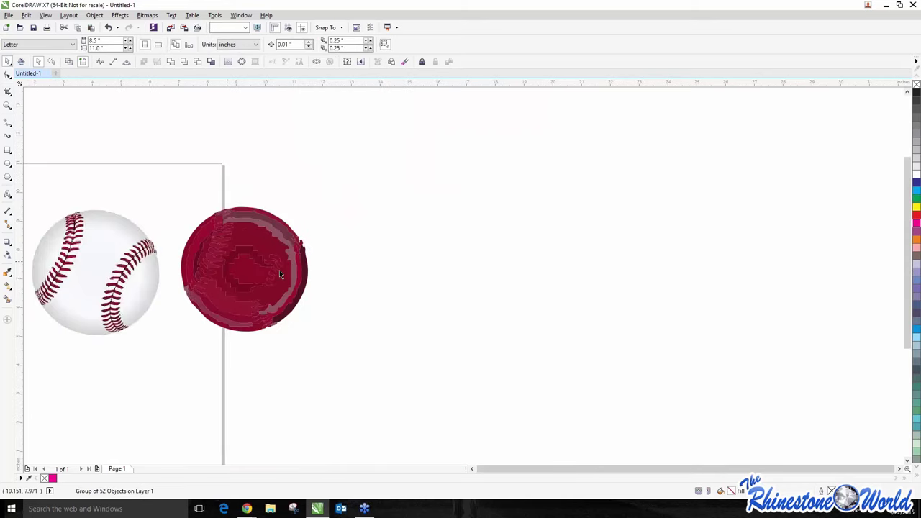
Step: Delete the traced baseball group and the original baseball bitmap from the page
left_click_drag(386, 142, 125, 395)
key("Delete")
scroll(161, 368, "down", 4)
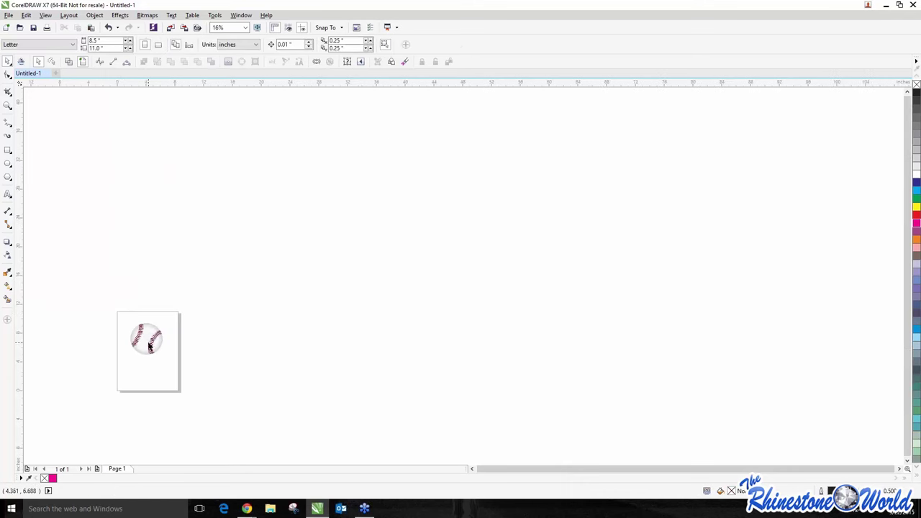
left_click(150, 337)
key("Delete")
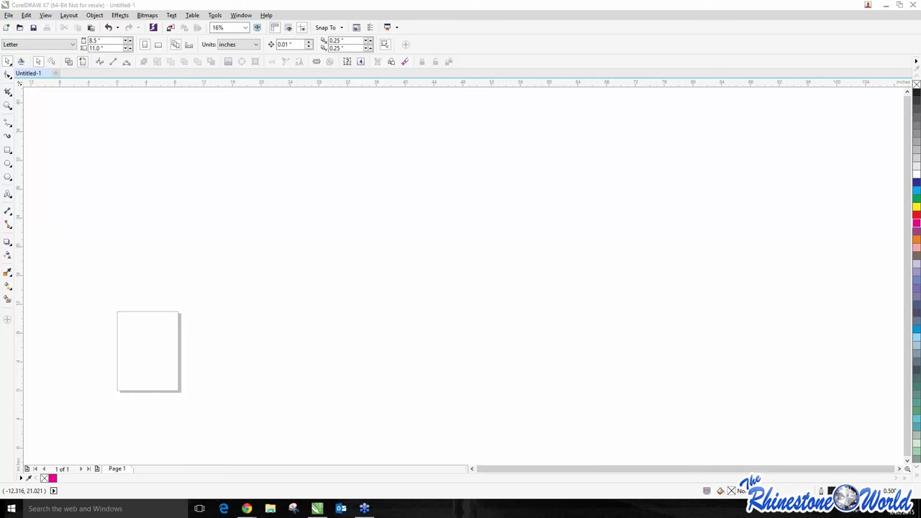
Step: Paste the basketball bitmap, enlarge it to about 4.79 by 4.81 inches and place it in the upper part of the page
key("ctrl+z")
scroll(152, 346, "up", 4)
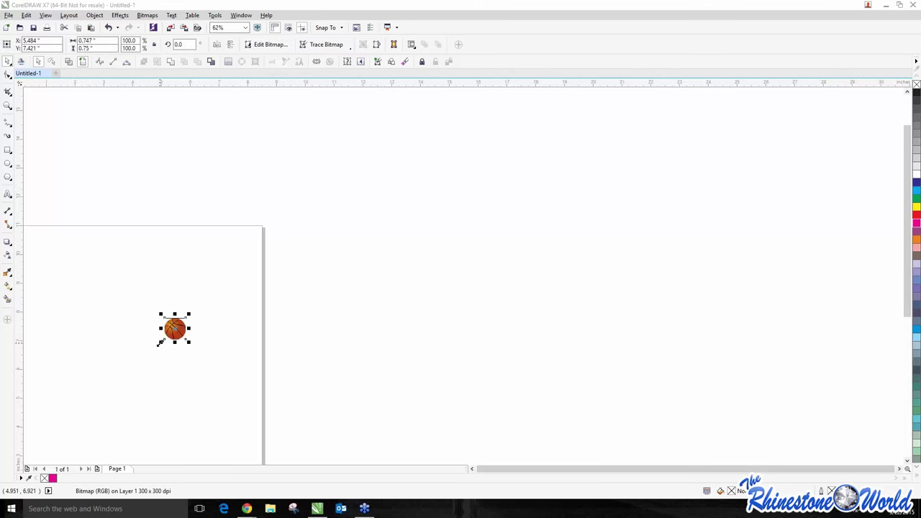
left_click_drag(159, 343, 45, 454)
left_click_drag(91, 406, 157, 321)
scroll(167, 328, "down", 3)
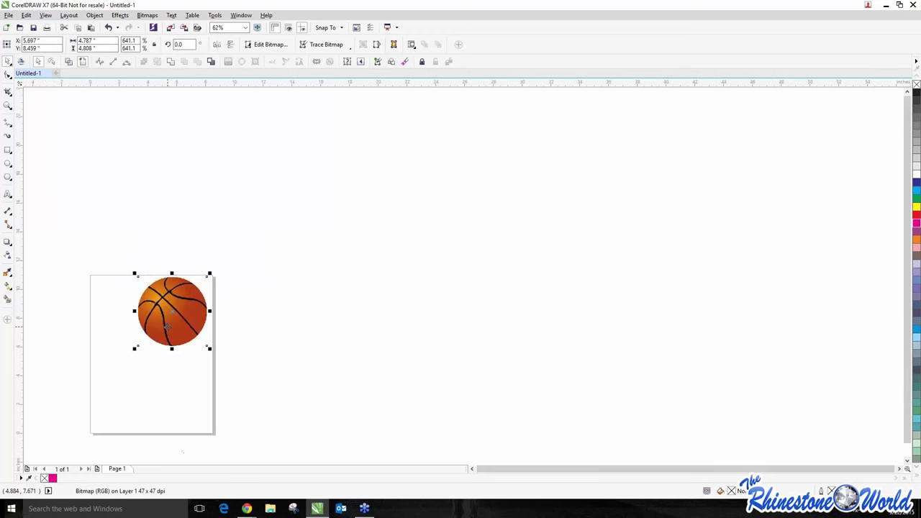
scroll(166, 325, "up", 4)
scroll(163, 325, "down", 2)
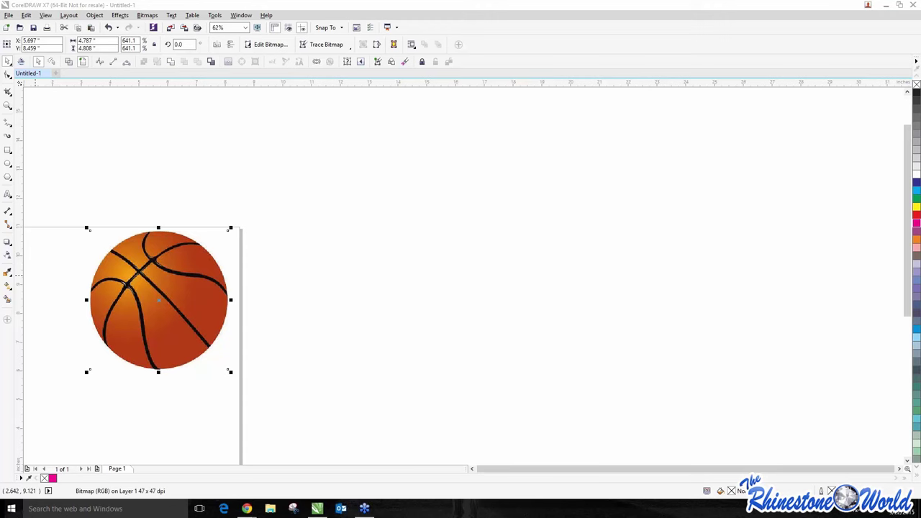
scroll(303, 349, "down", 2)
scroll(204, 346, "up", 2)
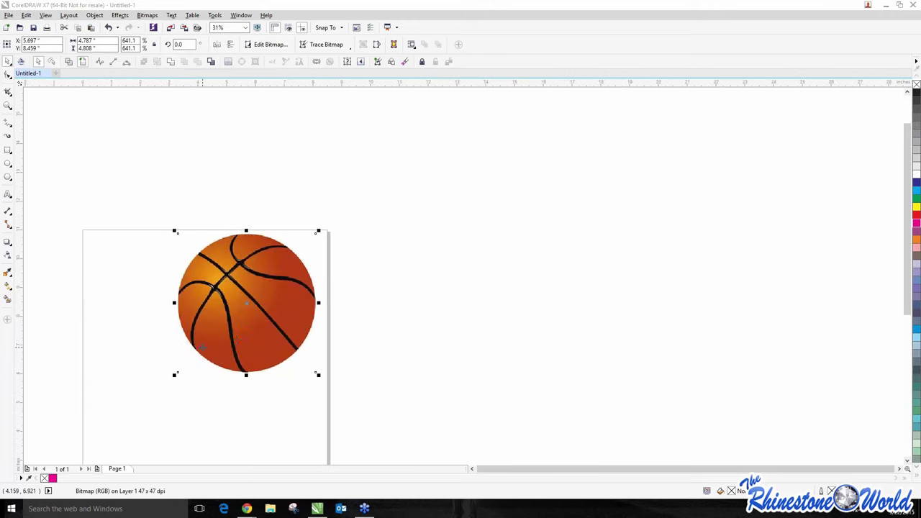
Step: Move the basketball bitmap to the page's upper left corner and place a duplicate of it directly below
scroll(153, 339, "down", 2)
left_click_drag(153, 340, 151, 423)
right_click(151, 423)
left_click(155, 342)
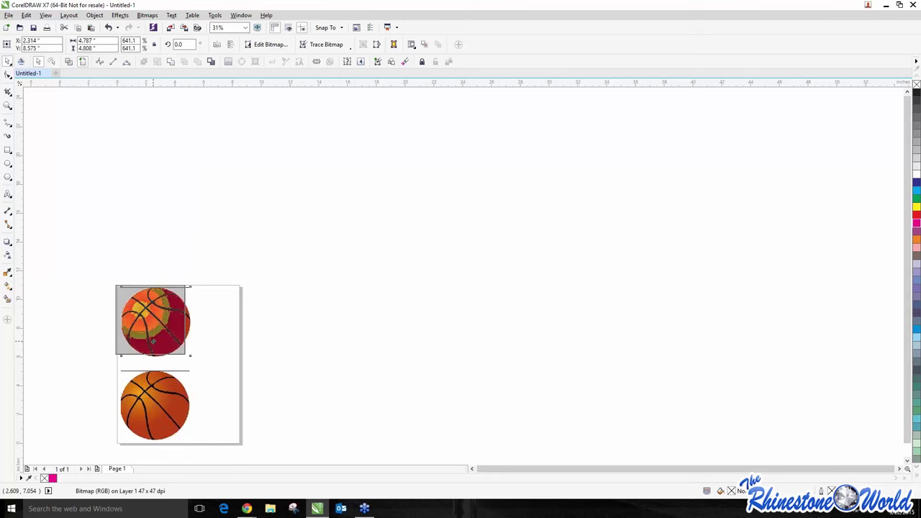
left_click_drag(155, 342, 154, 341)
Step: Start a Low Quality Image outline trace of the upper basketball, preview it as Wireframe Overlay and lower the detail slightly
left_click(309, 45)
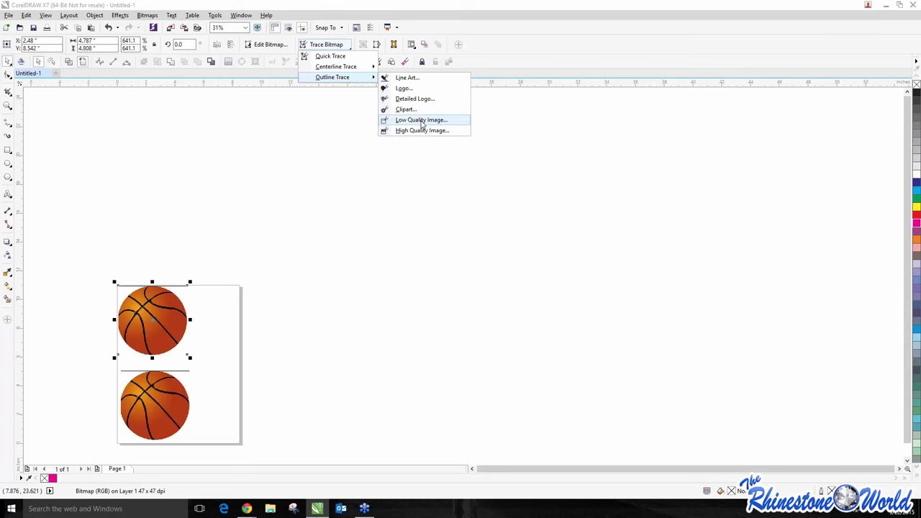
left_click(423, 121)
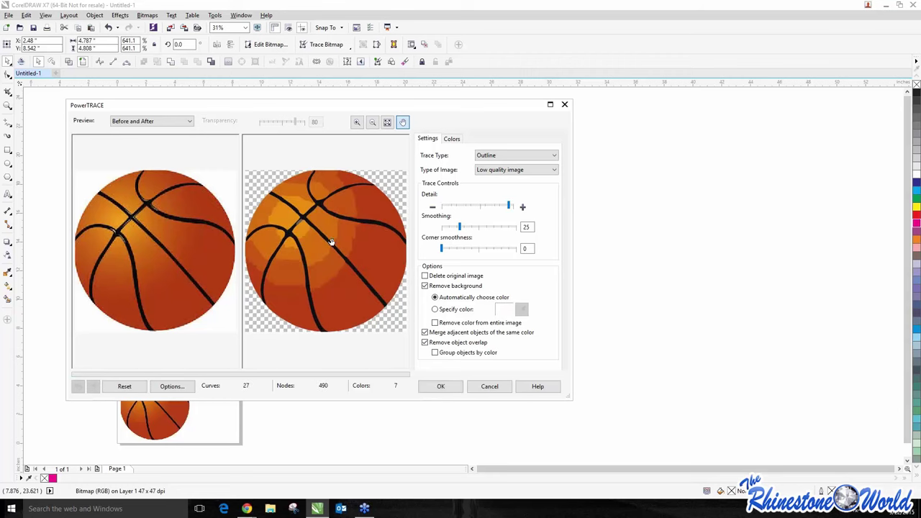
left_click(163, 124)
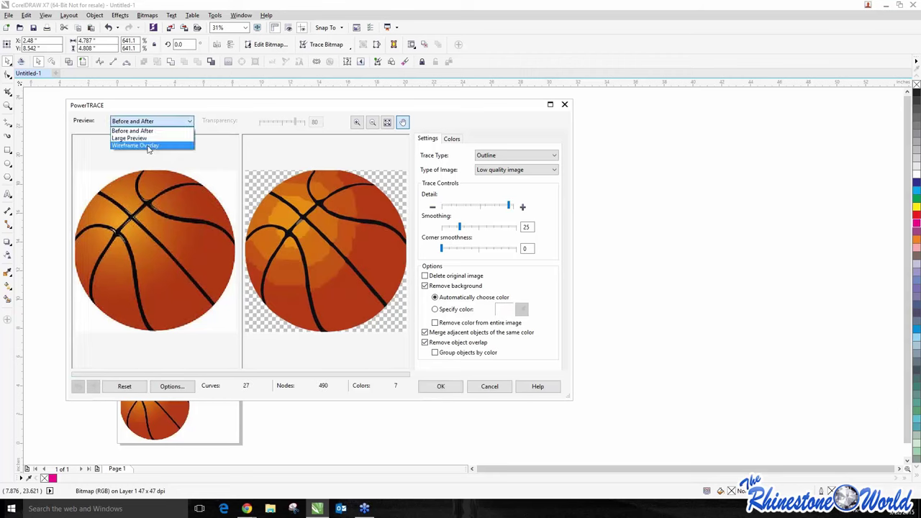
left_click(148, 145)
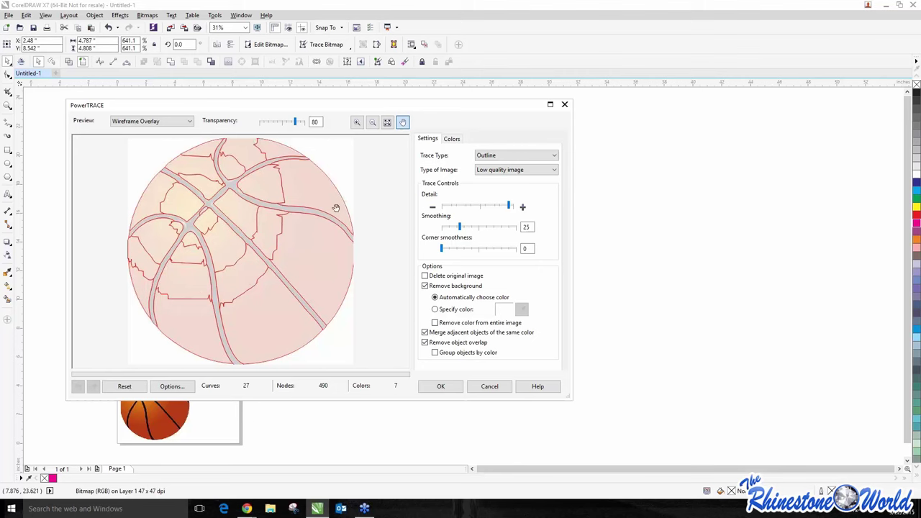
left_click_drag(509, 206, 500, 207)
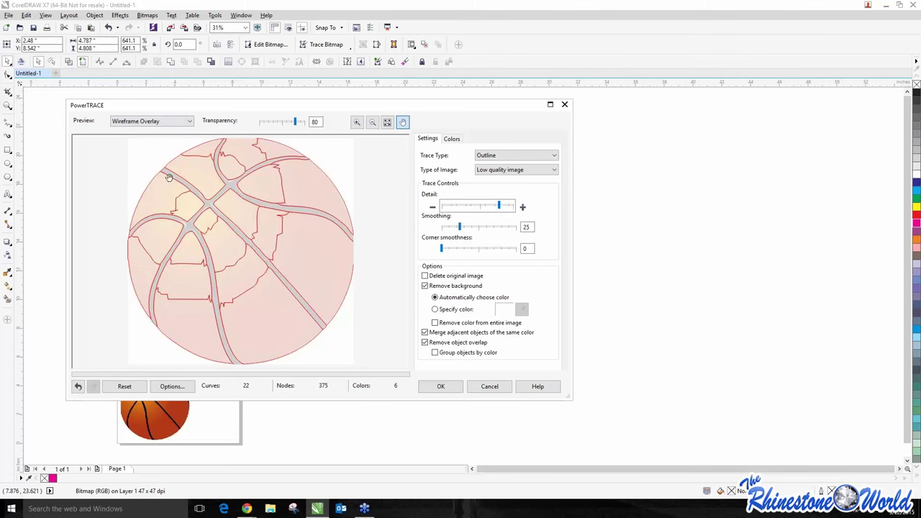
left_click_drag(499, 206, 494, 208)
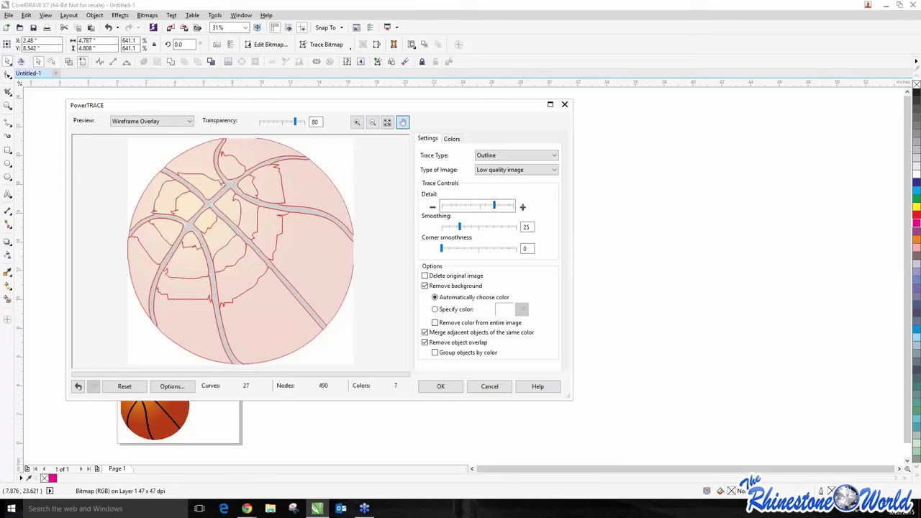
Step: Accept the trace and move the traced basketball beside the page's upper right corner
left_click(450, 387)
left_click_drag(160, 321, 285, 303)
scroll(288, 309, "up", 4)
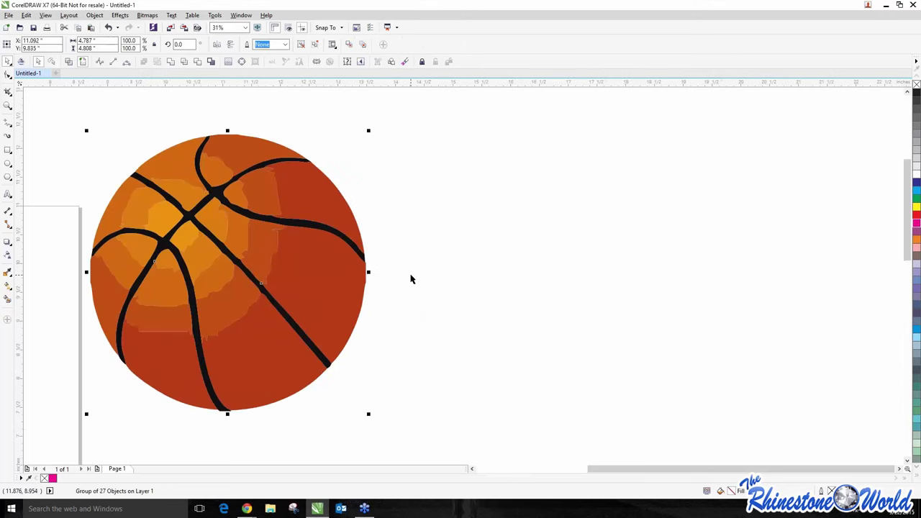
left_click(370, 274)
scroll(351, 271, "down", 4)
left_click_drag(343, 275, 323, 275)
scroll(322, 275, "down", 2)
scroll(263, 328, "up", 2)
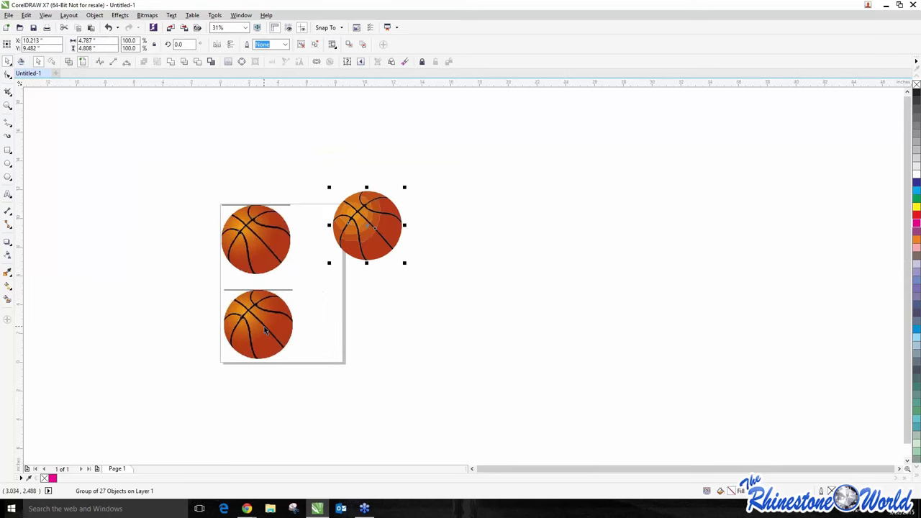
Step: Delete the upper basketball bitmap and move the traced basketball above the page's upper left corner
left_click(289, 208)
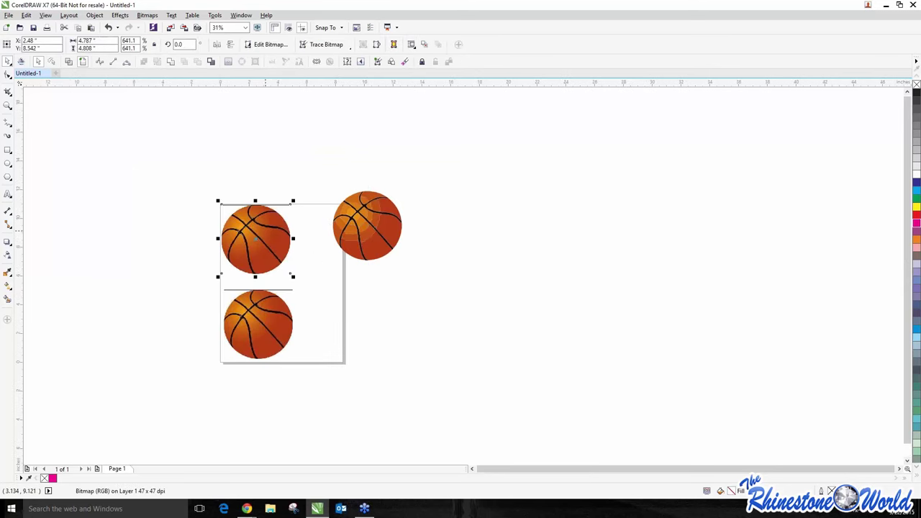
key("Delete")
left_click_drag(265, 154, 442, 282)
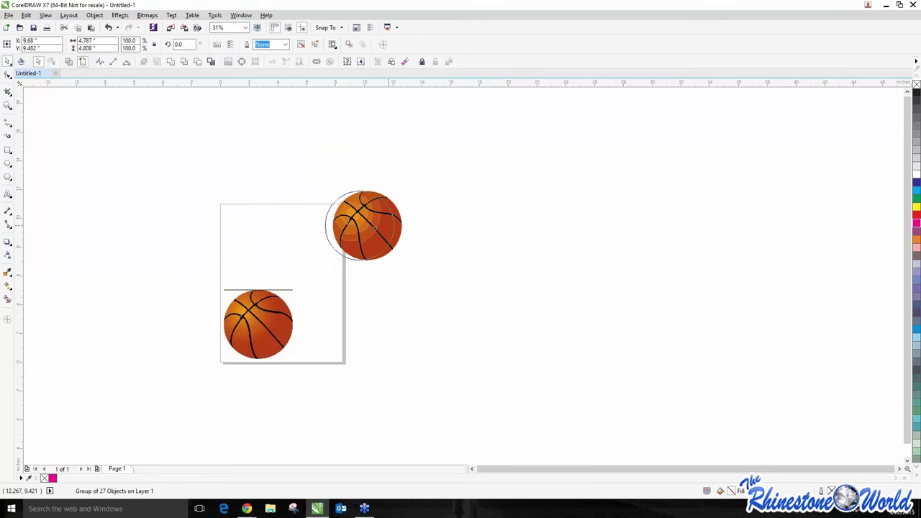
left_click_drag(396, 225, 266, 161)
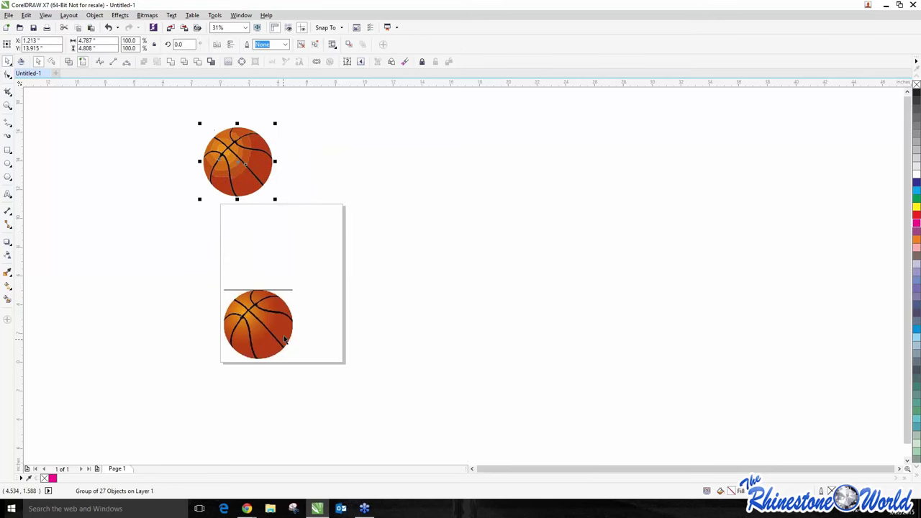
Step: Move the remaining basketball bitmap up, enlarge it to about 7.95 by 7.98 inches and lock it on the page
left_click_drag(282, 334, 283, 286)
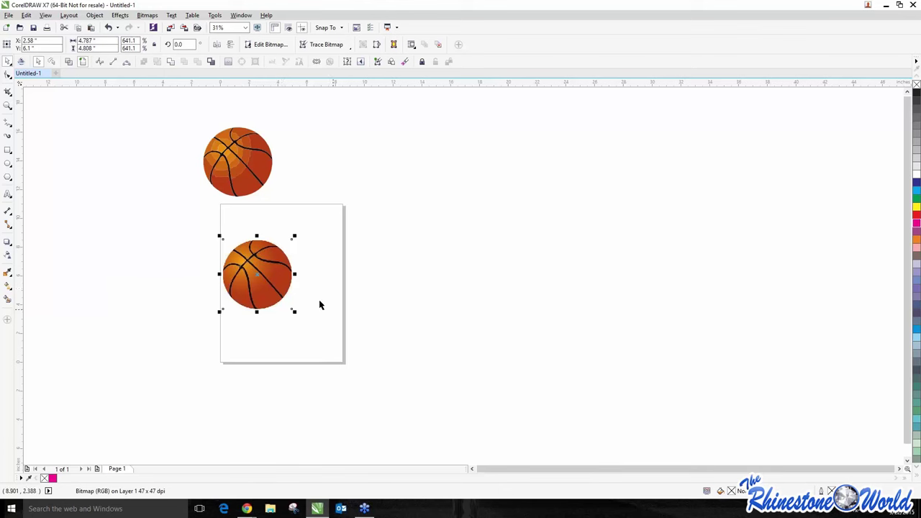
left_click_drag(294, 311, 339, 356)
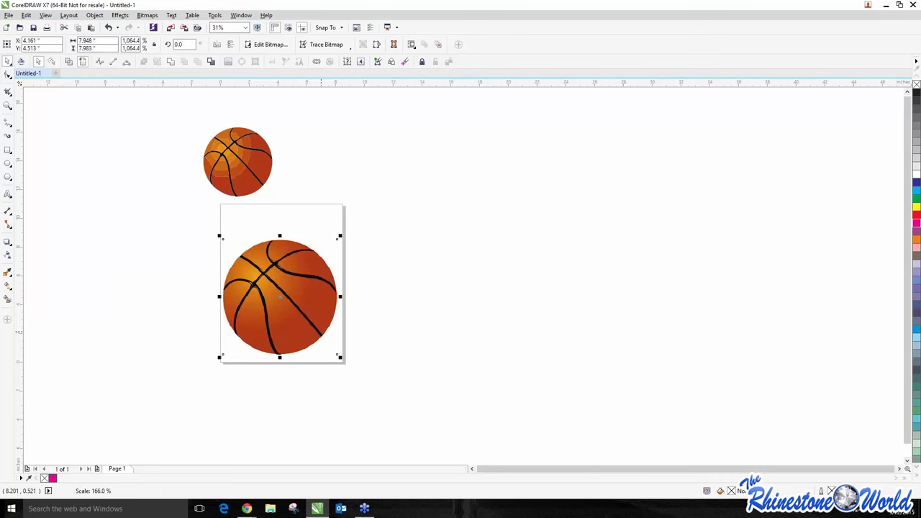
right_click(312, 252)
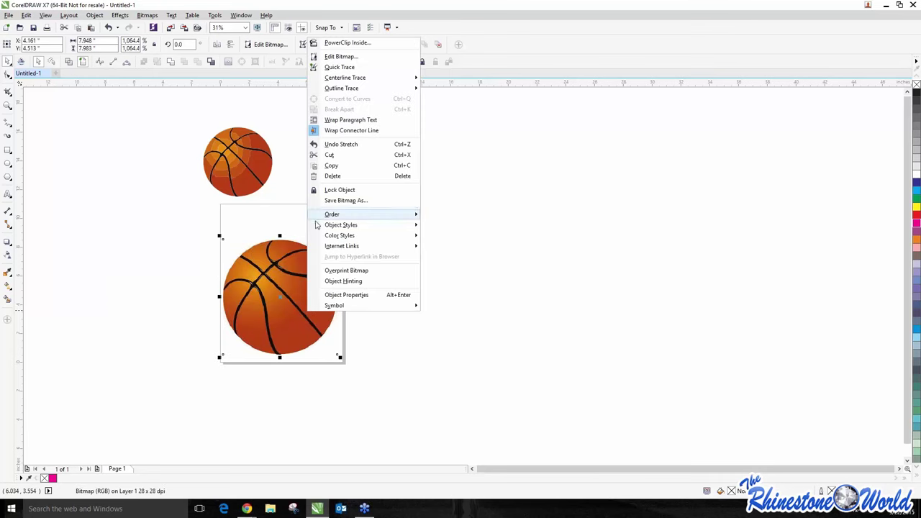
left_click(340, 189)
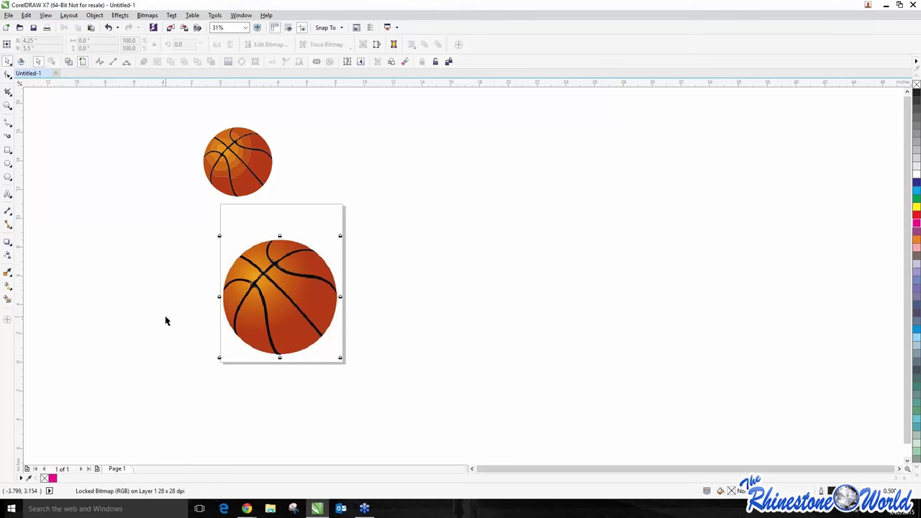
left_click(123, 362)
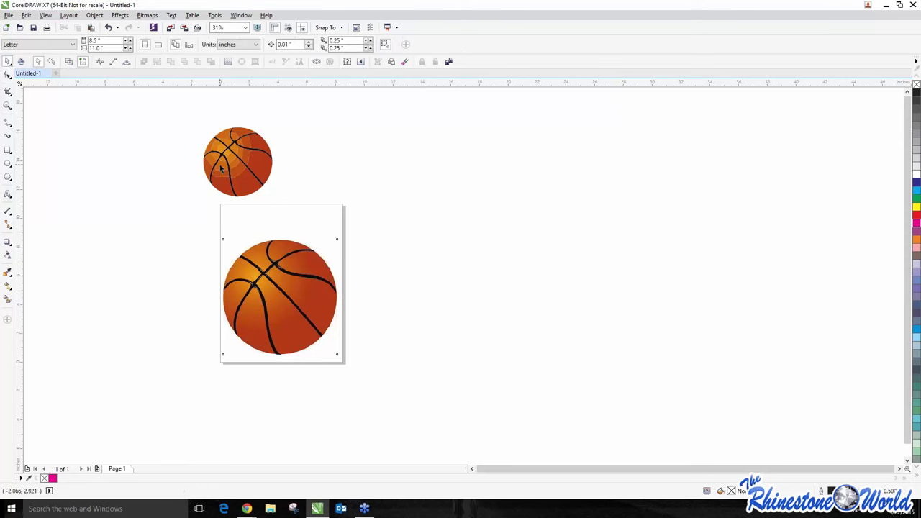
scroll(284, 318, "up", 2)
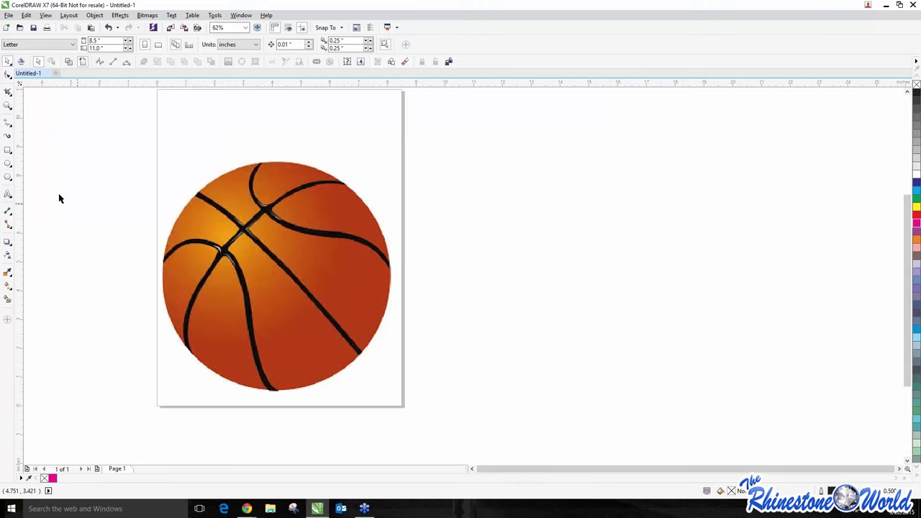
left_click(10, 127)
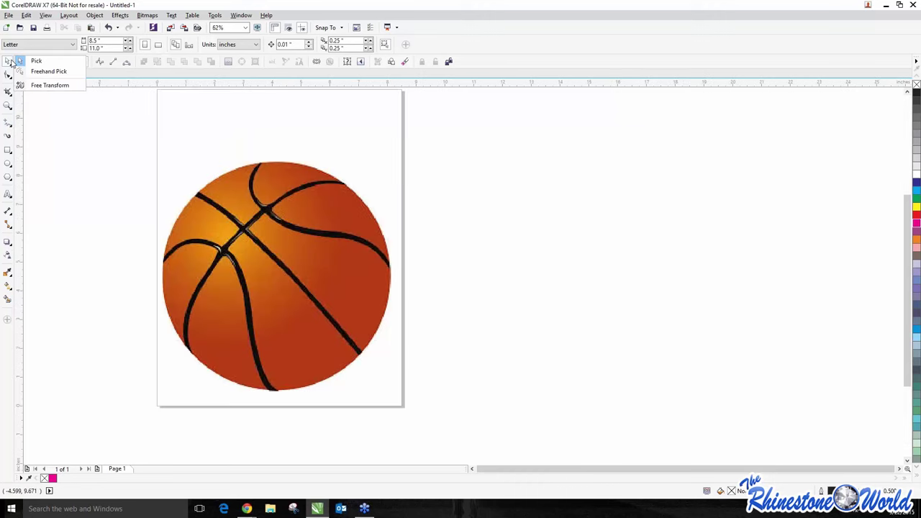
mouse_move(10, 126)
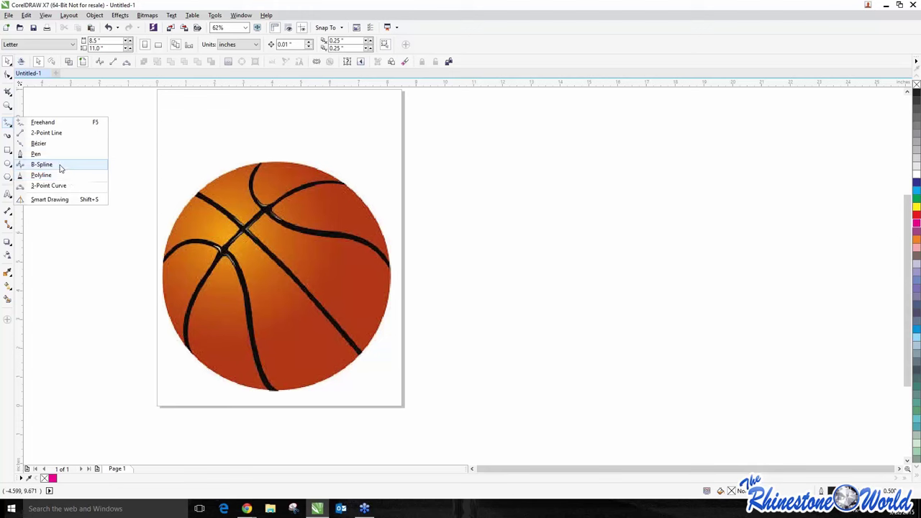
left_click(64, 325)
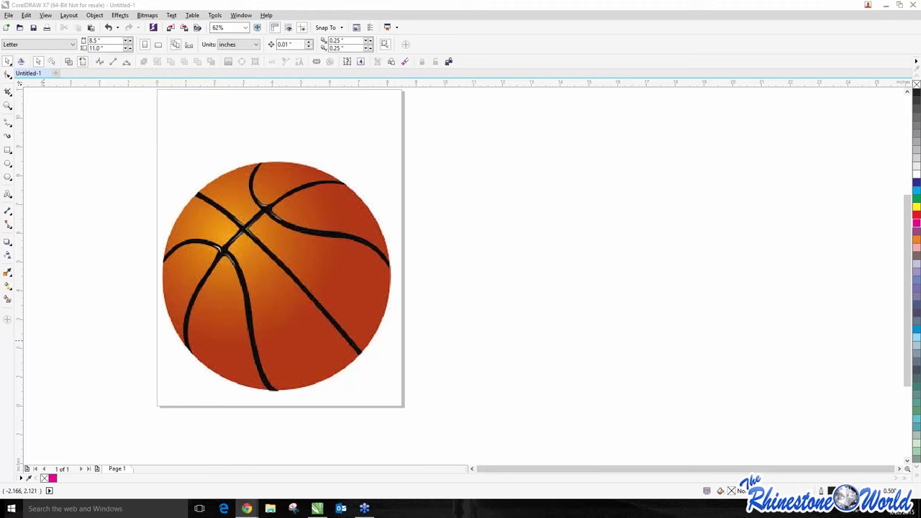
Step: Switch to Chrome, pause the TheRhinestoneWorld channel video and open the playlist Basic CorelDRAW Tools from TRW
left_click(247, 509)
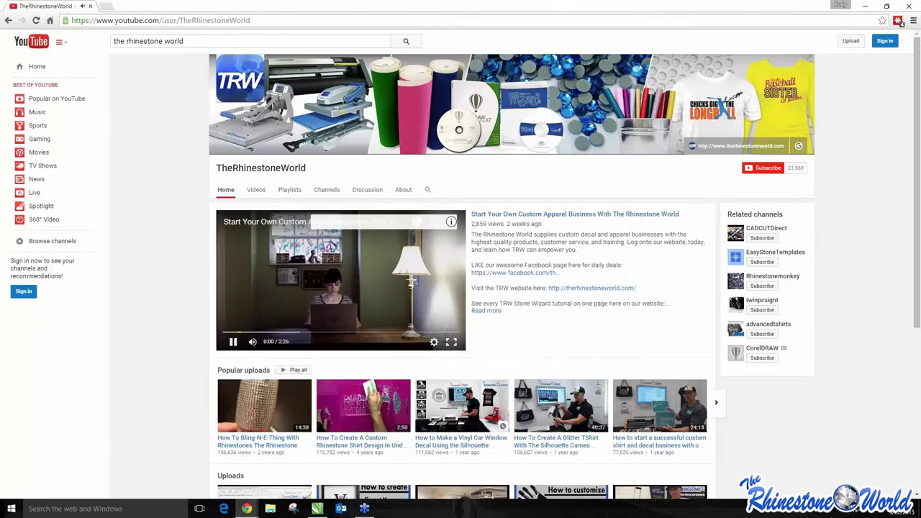
left_click(350, 248)
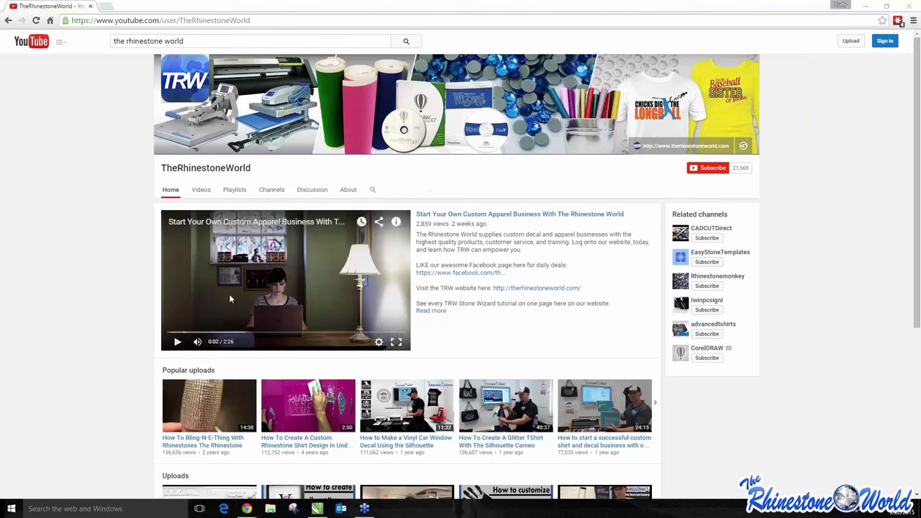
scroll(108, 260, "down", 3)
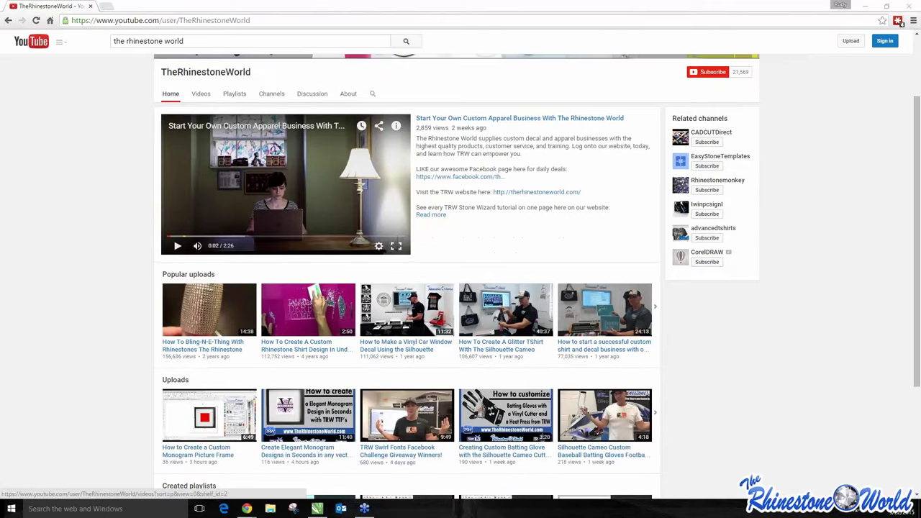
scroll(102, 255, "down", 2)
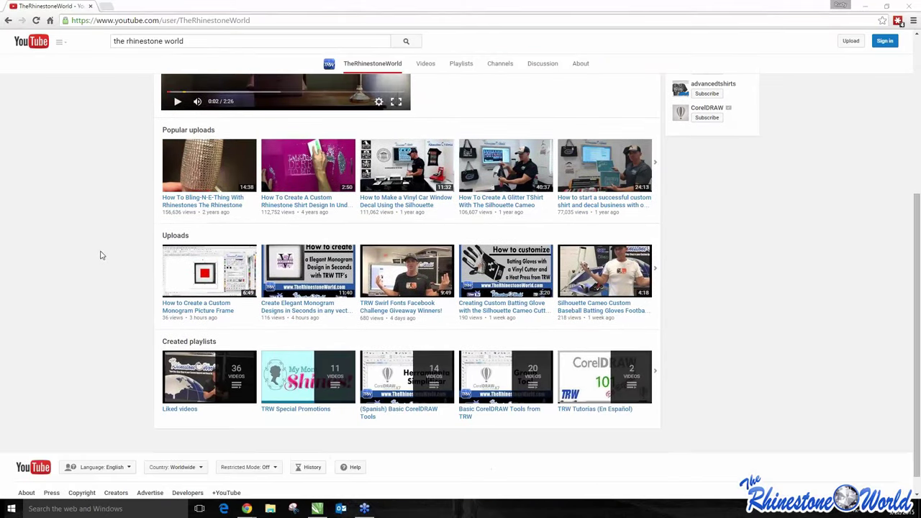
left_click(487, 412)
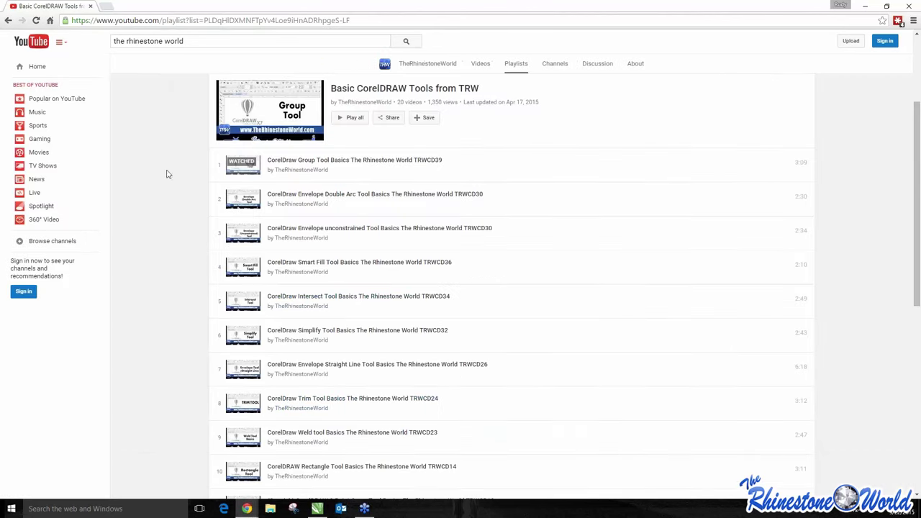
Step: Look through the tutorials in the Basic CorelDRAW Tools playlist, from the Group Tool to the Freehand Drawing Tool
scroll(302, 252, "down", 3)
scroll(243, 302, "down", 2)
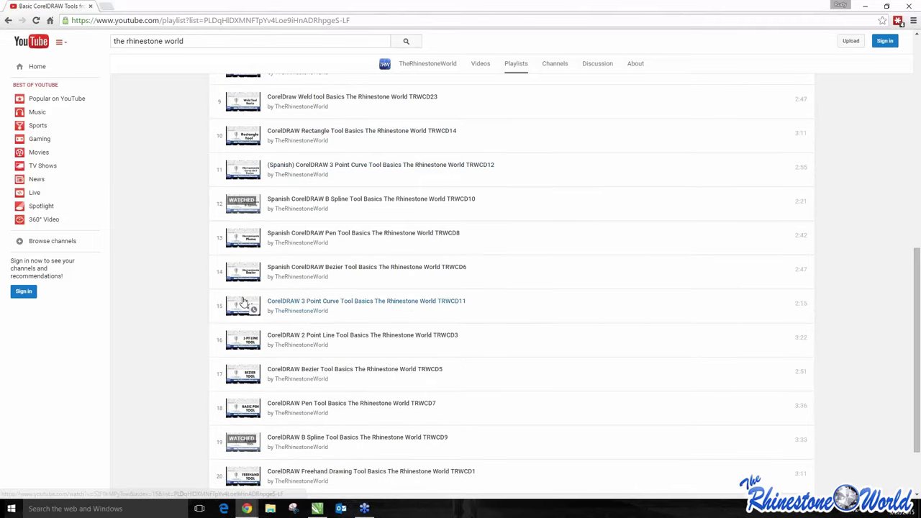
scroll(243, 302, "down", 2)
scroll(198, 282, "up", 3)
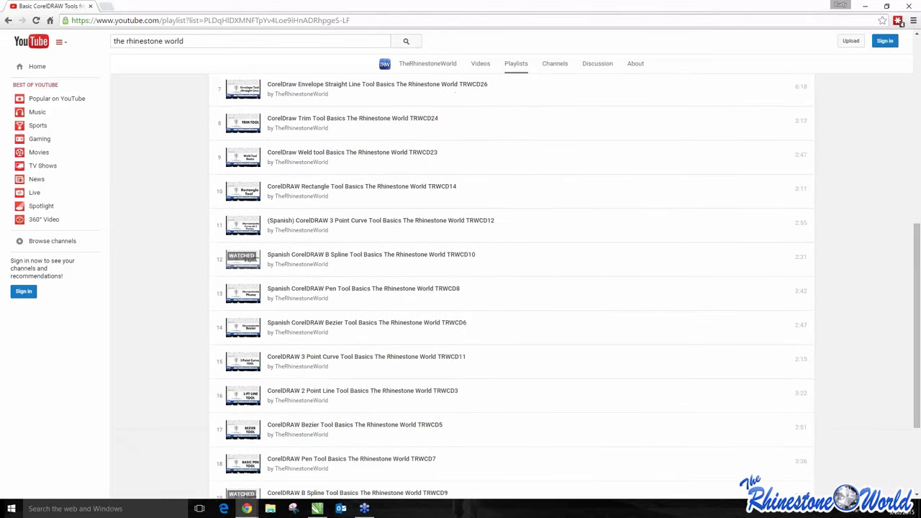
scroll(192, 296, "up", 1)
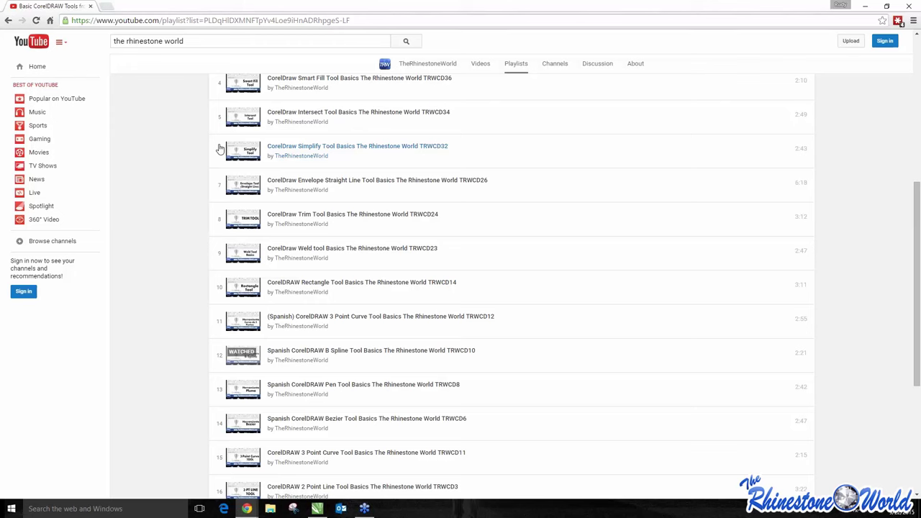
scroll(154, 246, "up", 2)
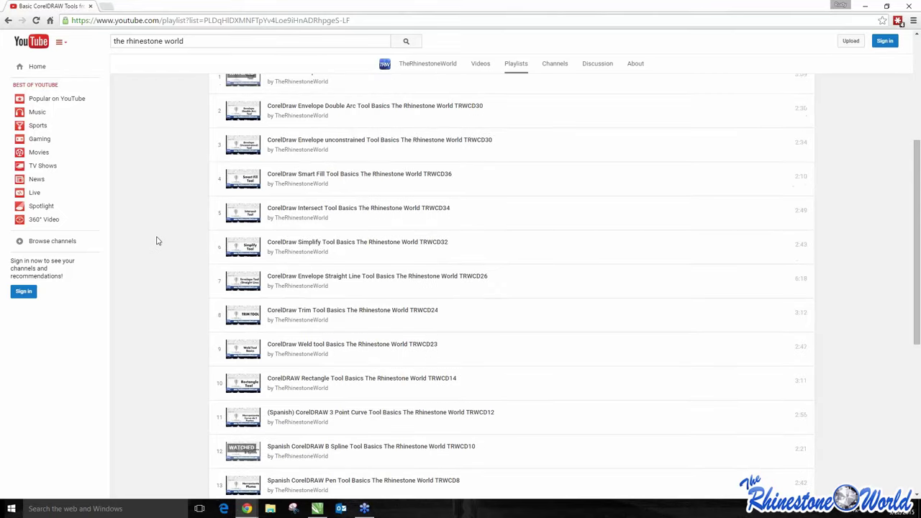
scroll(309, 216, "up", 1)
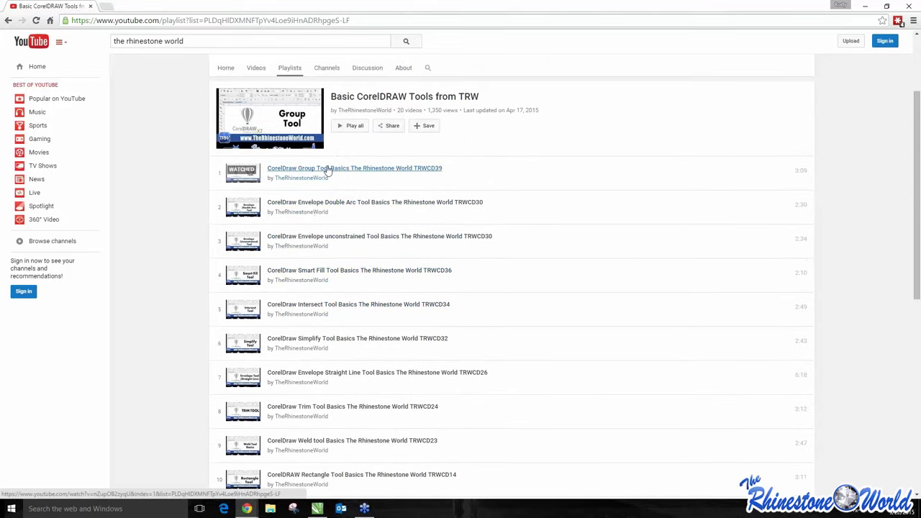
scroll(332, 170, "down", 1)
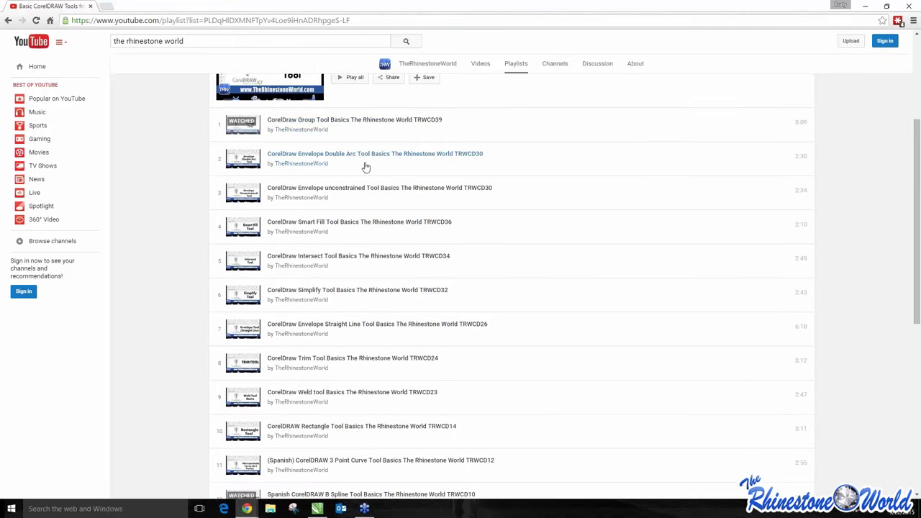
scroll(368, 159, "down", 1)
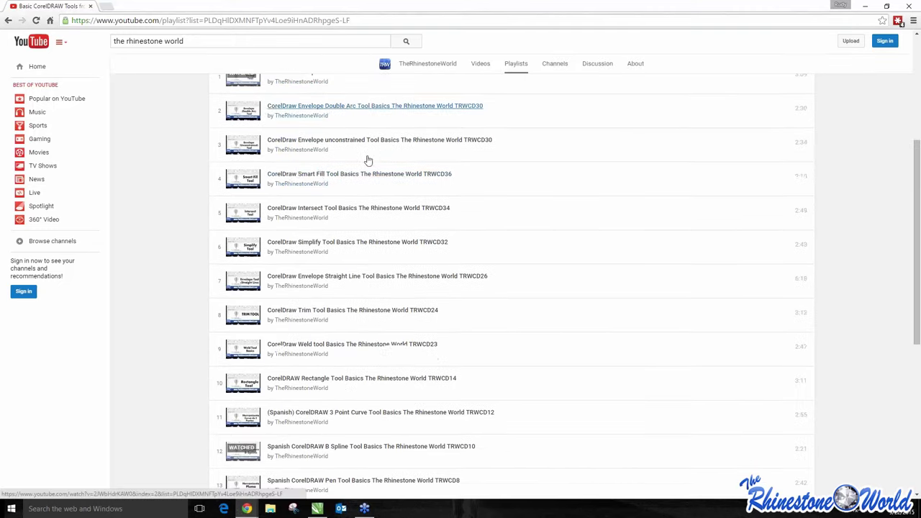
scroll(331, 237, "down", 4)
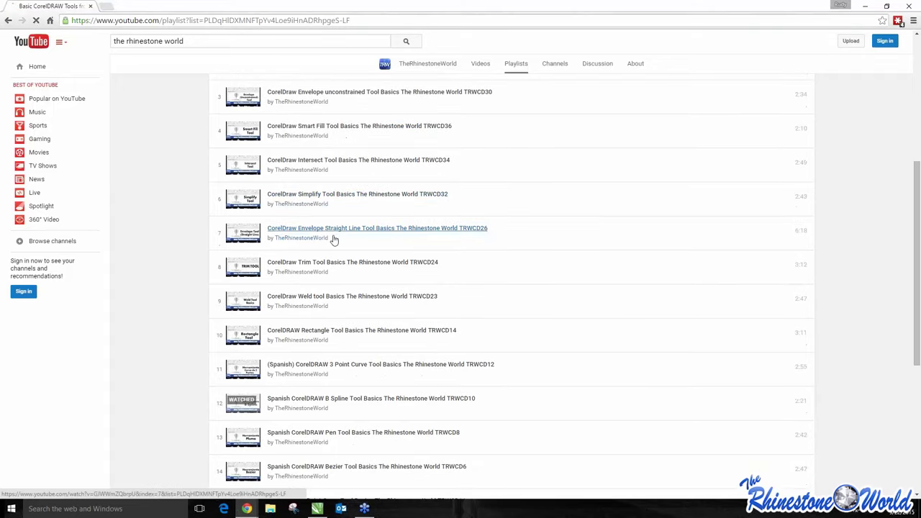
scroll(324, 265, "down", 1)
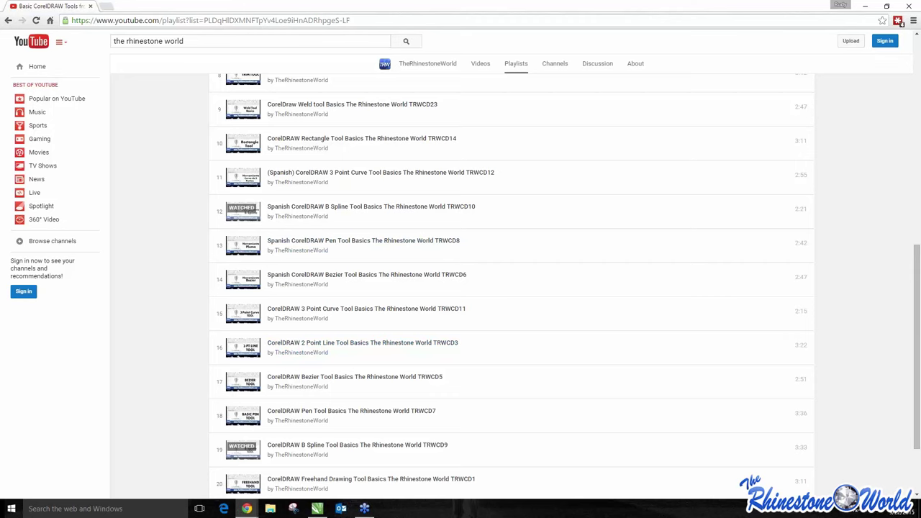
scroll(168, 178, "up", 5)
scroll(172, 180, "up", 3)
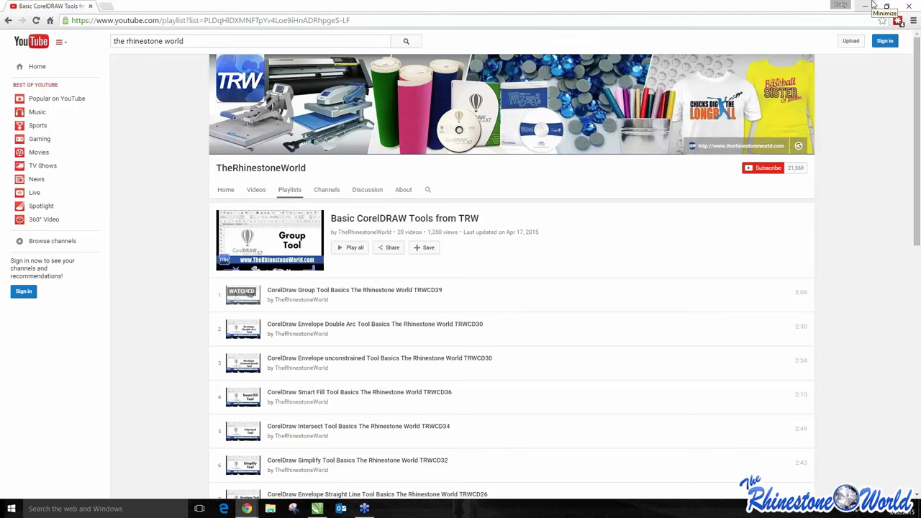
Step: Switch back to CorelDRAW and look over the available curve, ellipse and polygon drawing tools
left_click(317, 509)
scroll(268, 328, "down", 1)
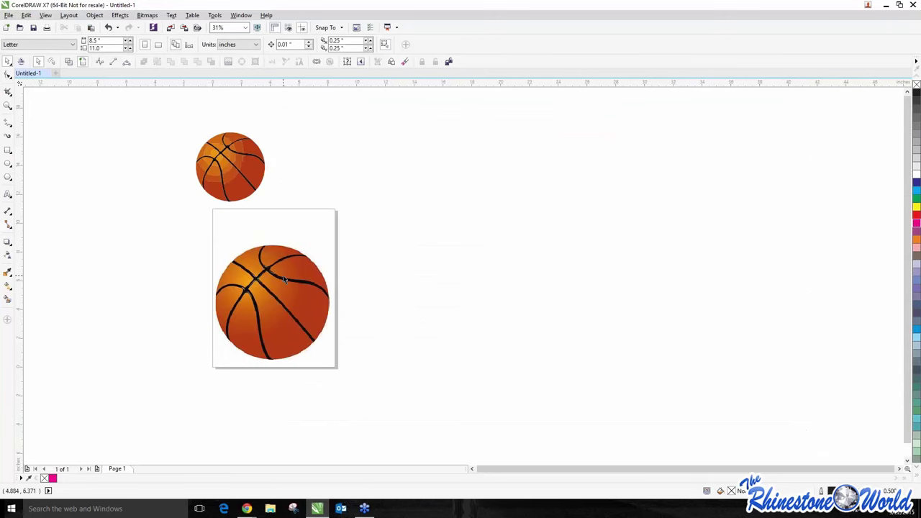
left_click(9, 126)
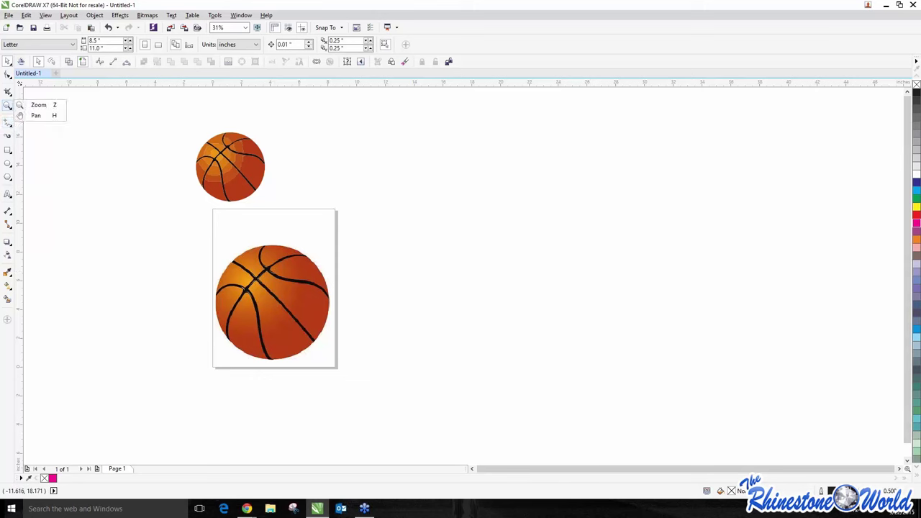
left_click(7, 178)
left_click(7, 98)
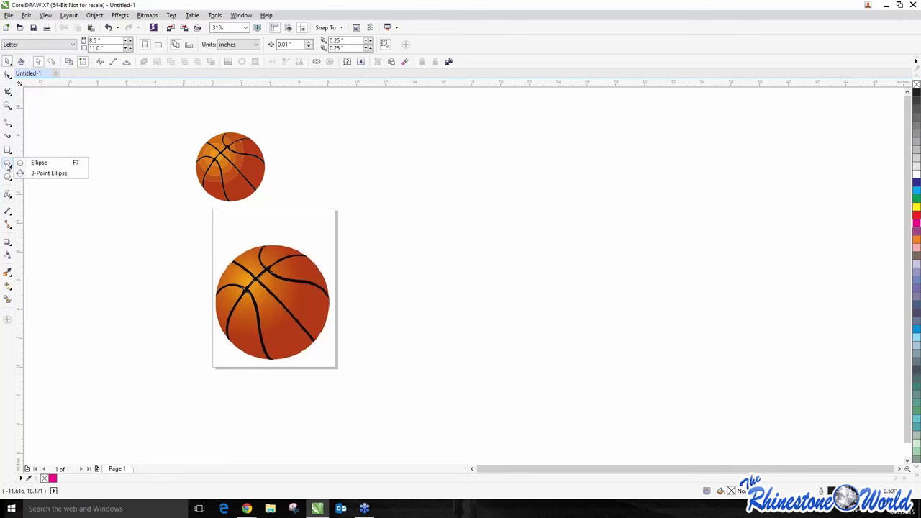
left_click(7, 177)
scroll(271, 268, "up", 2)
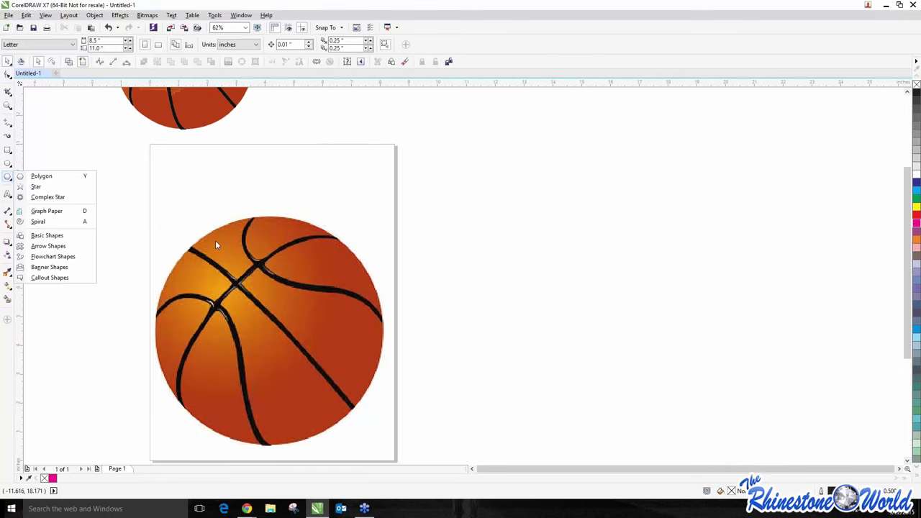
left_click(119, 365)
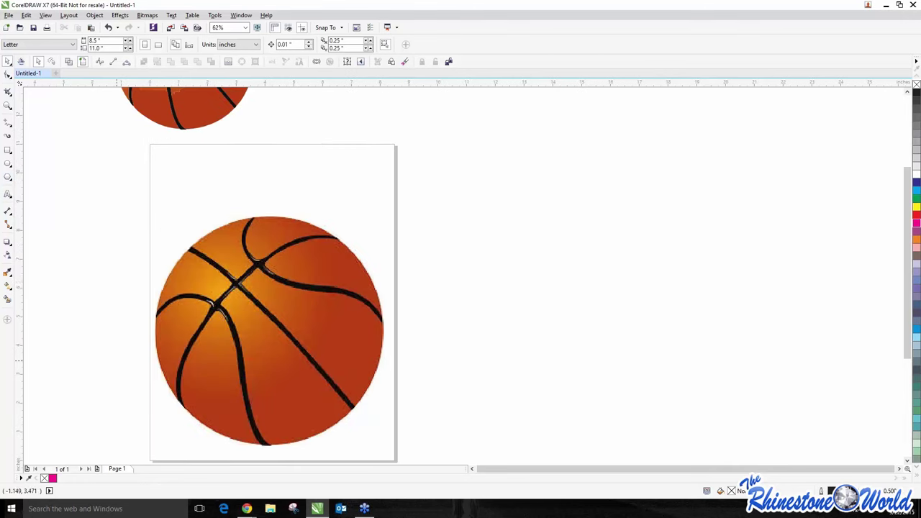
Step: Draw an ellipse about 3.43 by 3.62 inches and a circle about 8.07 inches across in the empty area beside the page
left_click(8, 163)
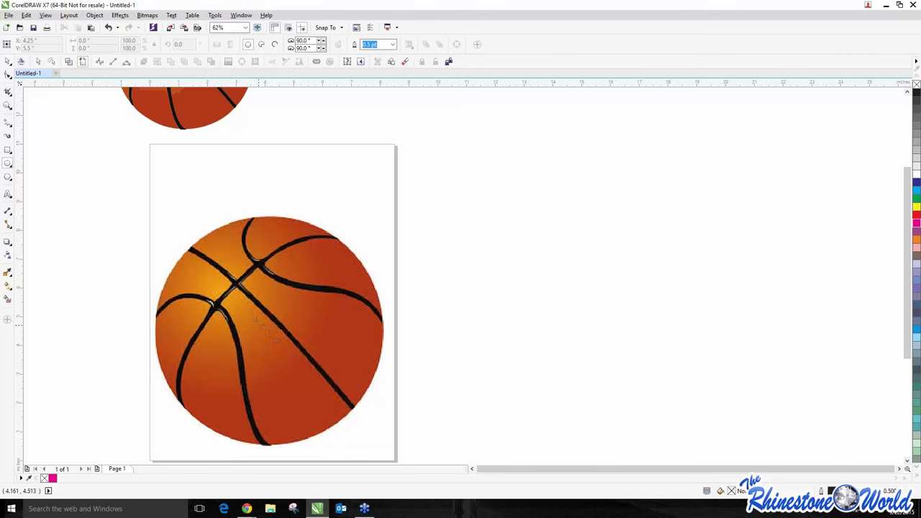
left_click_drag(493, 230, 609, 269)
key("F3")
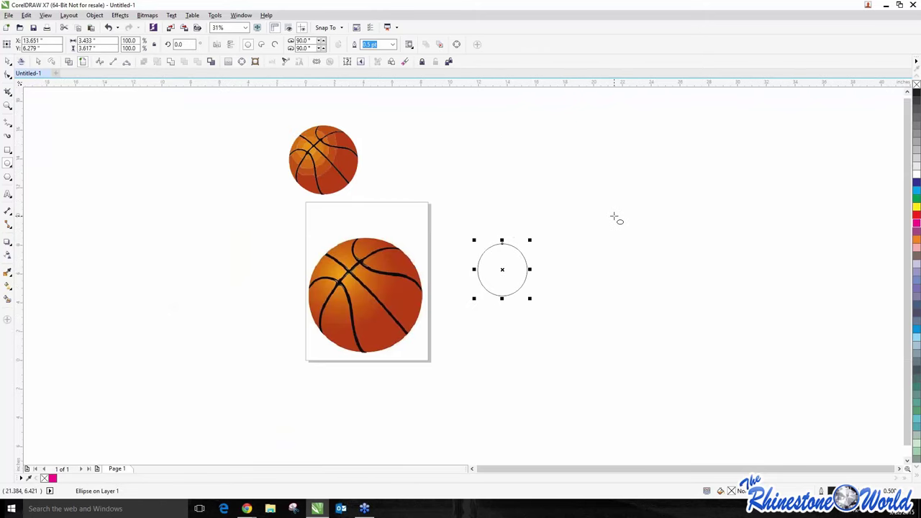
left_click_drag(614, 217, 682, 331)
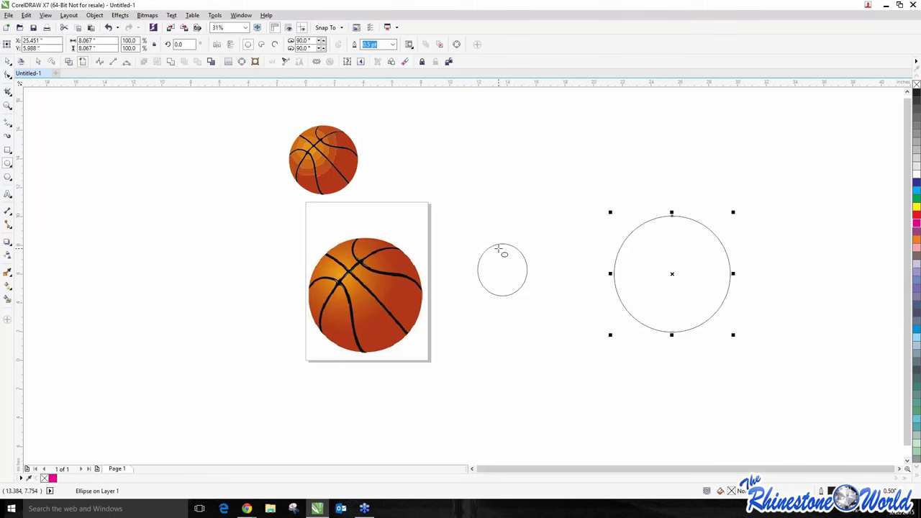
Step: Delete the practice circle and the smaller ellipse beside the page
key("Delete")
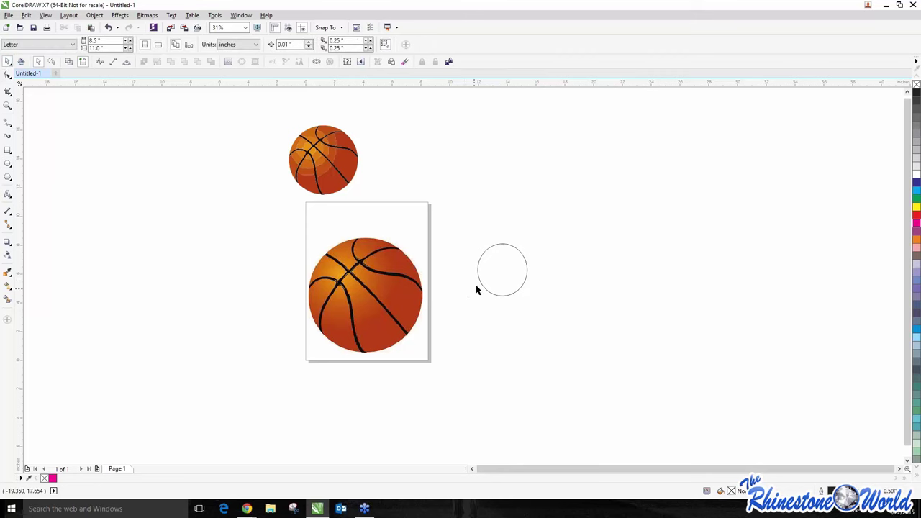
left_click(483, 282)
key("Delete")
Step: Draw an ellipse about 7.93 by 7.4 inches outward from the centre of the large basketball
scroll(386, 307, "up", 1)
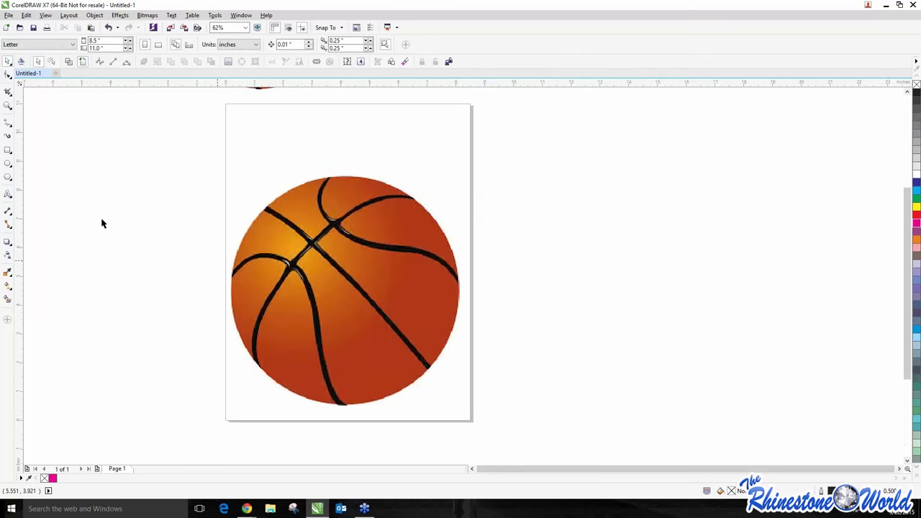
left_click(8, 164)
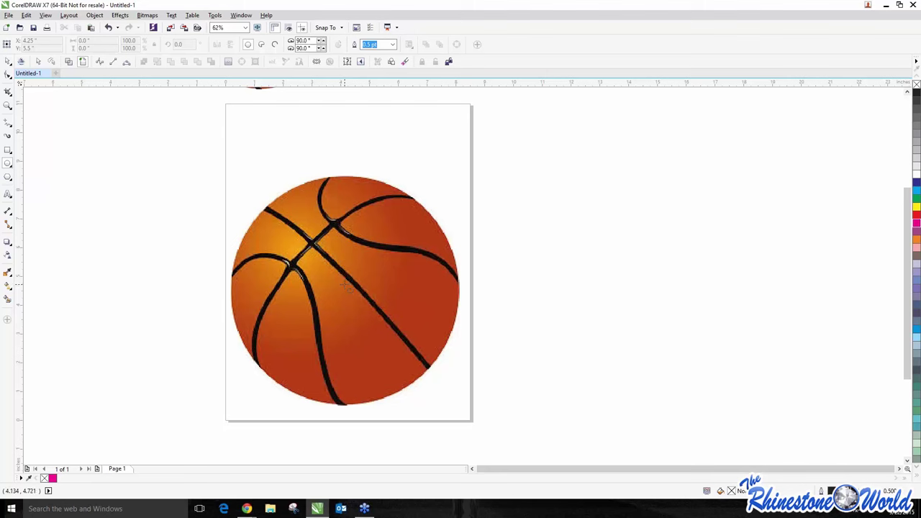
left_click_drag(335, 282, 450, 388)
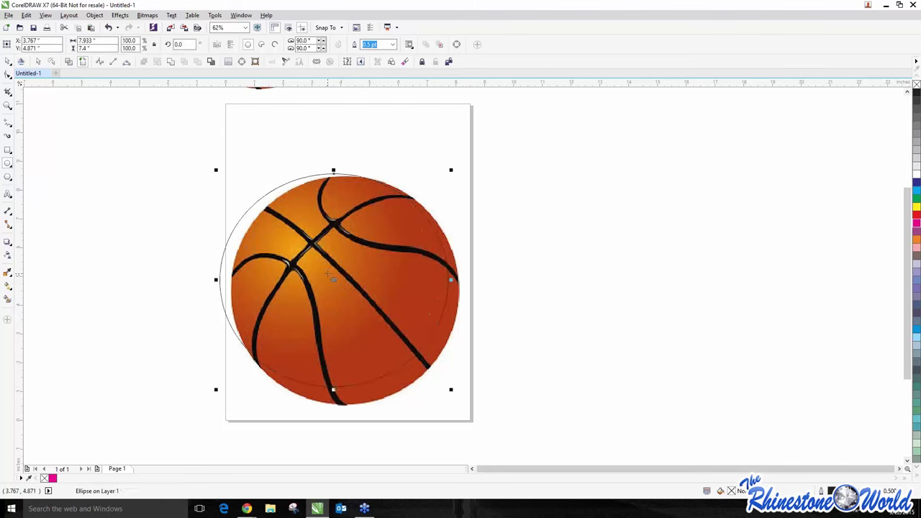
Step: Centre the ellipse on the large basketball and resize it to about 7.95 by 7.98 inches so it follows the ball's edge
left_click_drag(334, 280, 343, 283)
left_click_drag(460, 391, 471, 431)
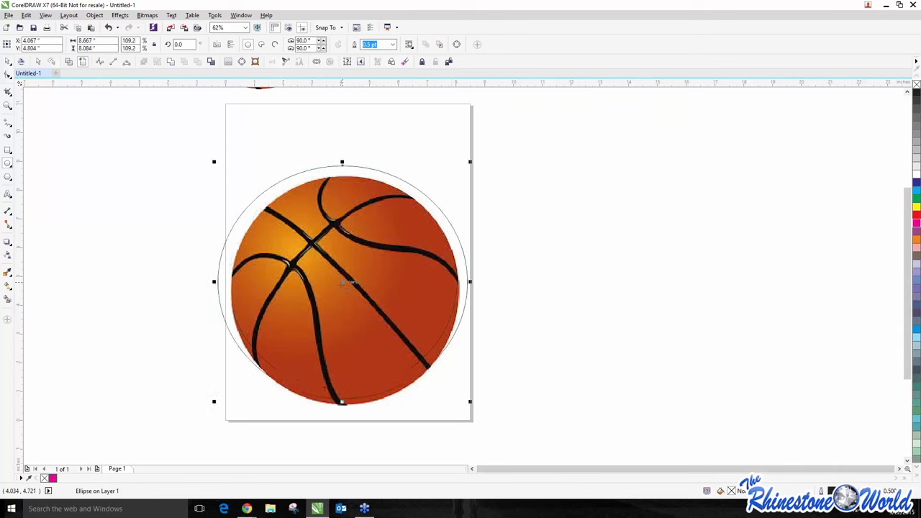
mouse_move(339, 282)
left_mouse_down()
mouse_move(341, 297)
mouse_move(346, 290)
left_mouse_up()
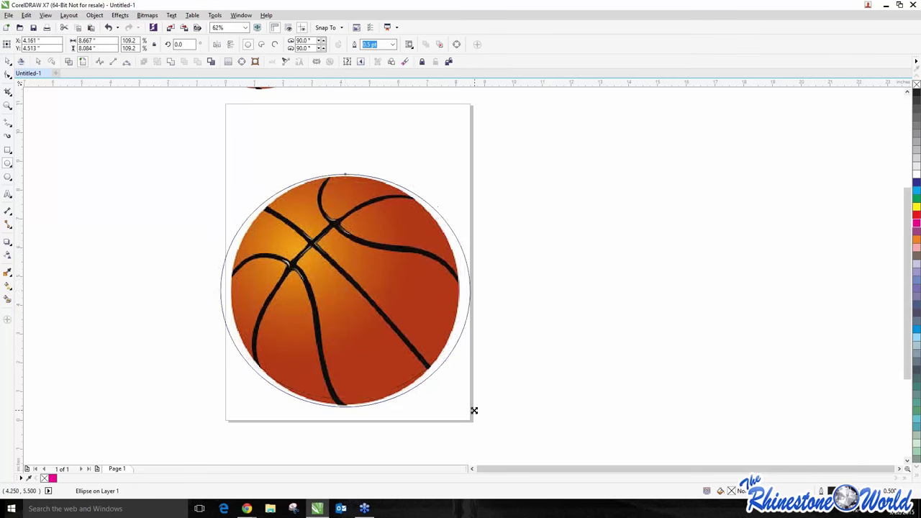
left_click_drag(473, 410, 462, 401)
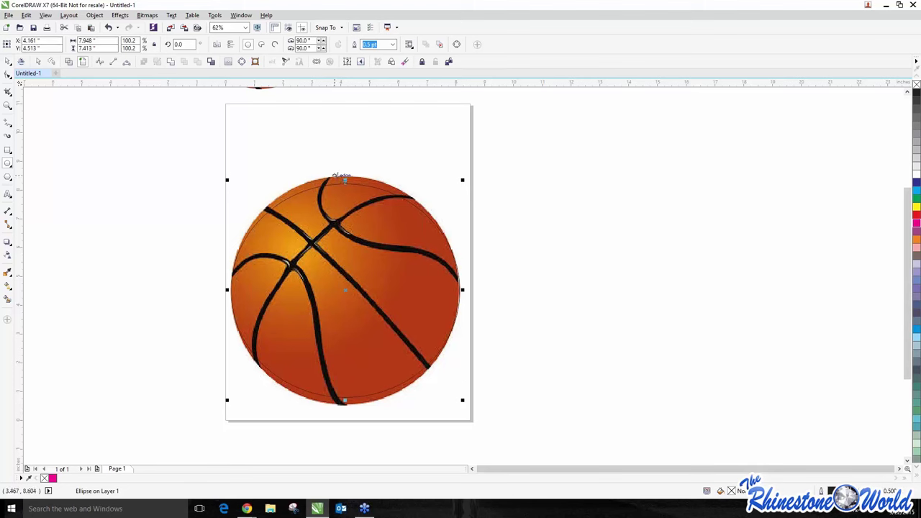
left_click_drag(347, 180, 345, 173)
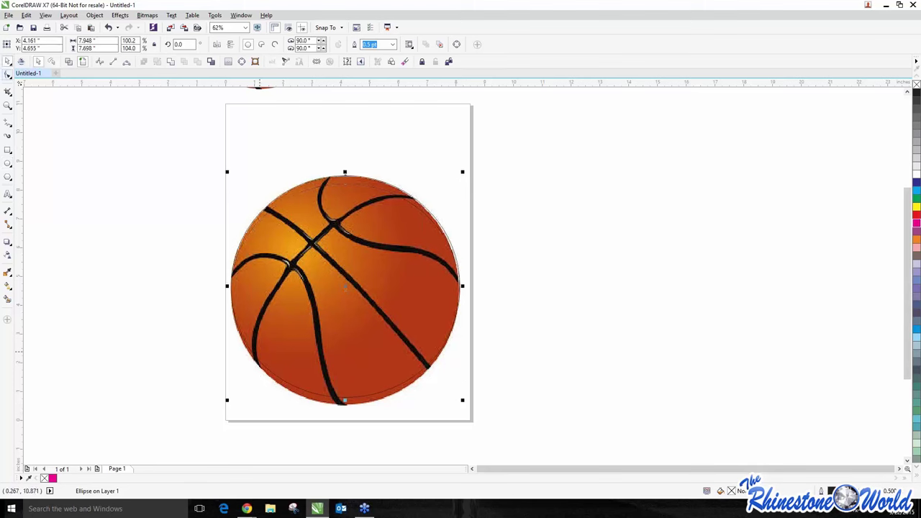
left_click_drag(345, 400, 346, 407)
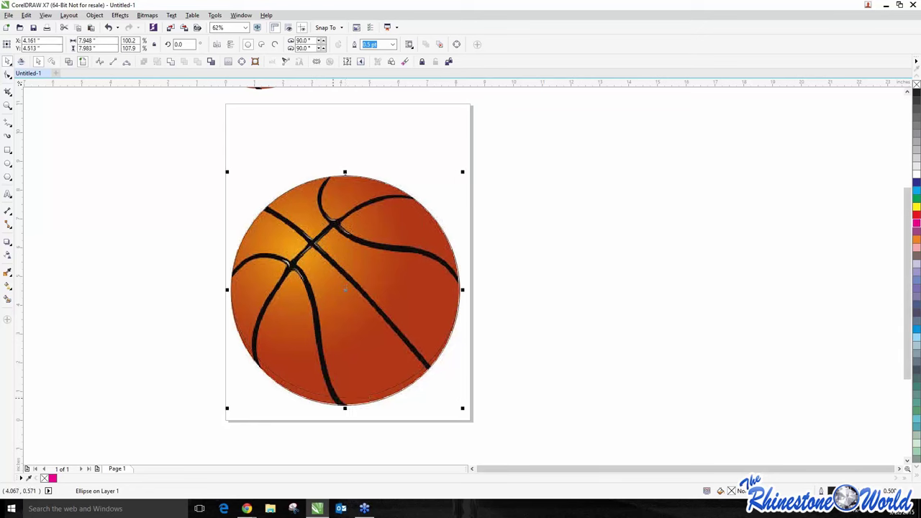
Step: Check which snapping options are active, and switch the drawing to wireframe view
left_click(324, 27)
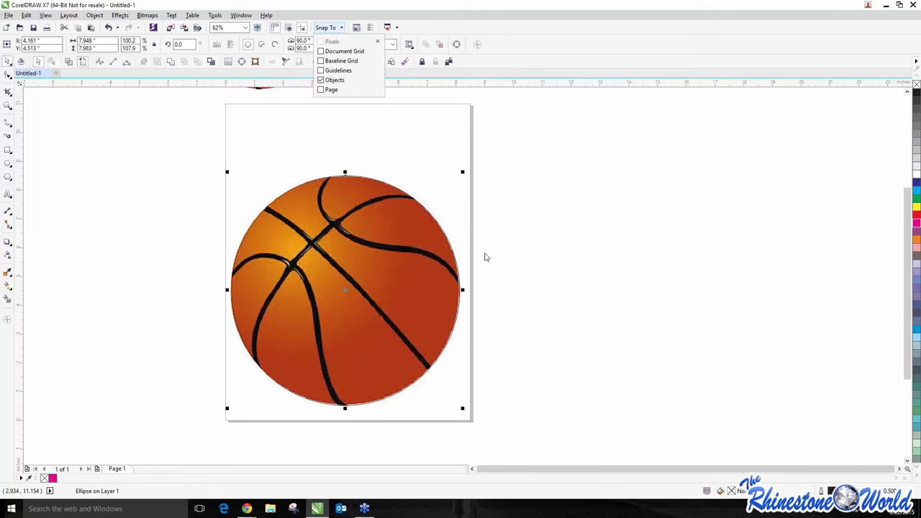
left_click(537, 273)
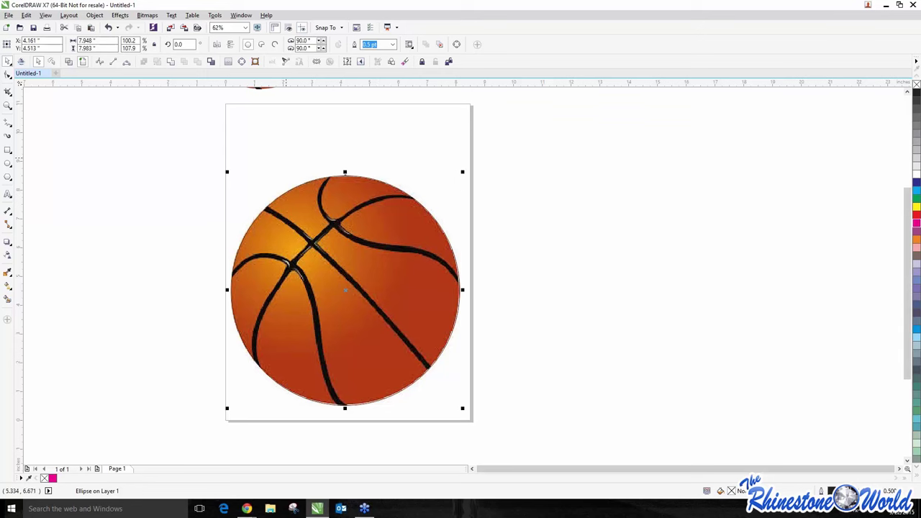
left_click(72, 63)
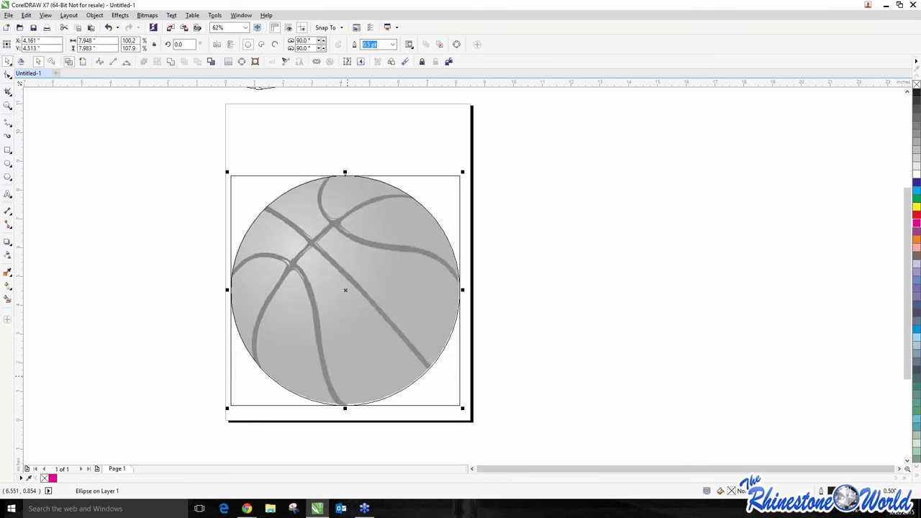
scroll(442, 212, "up", 2)
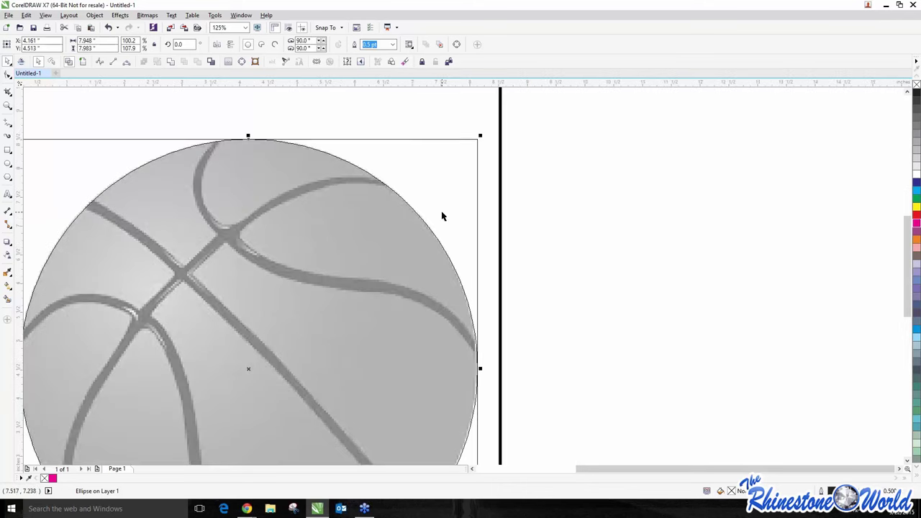
scroll(457, 240, "down", 2)
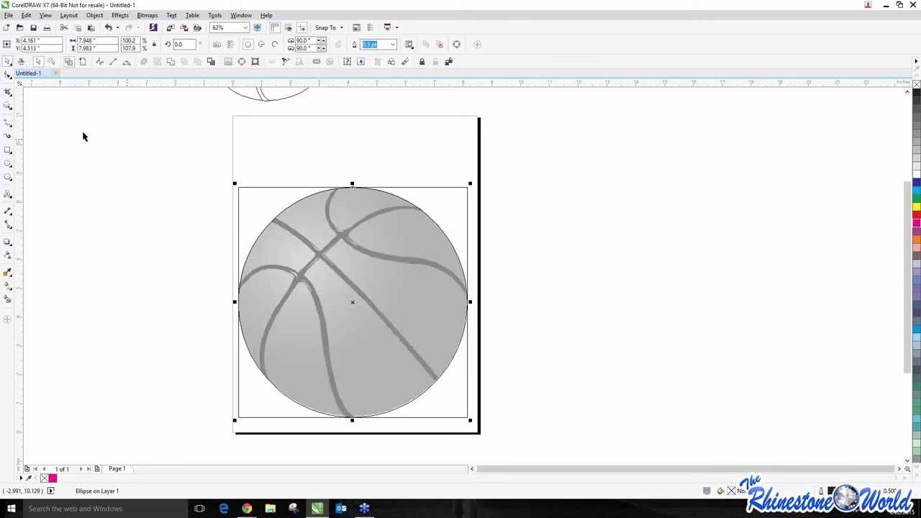
Step: Draw a wavy practice B-spline curve about 4.17 by 0.96 inches in the empty area left of the page
left_click(11, 128)
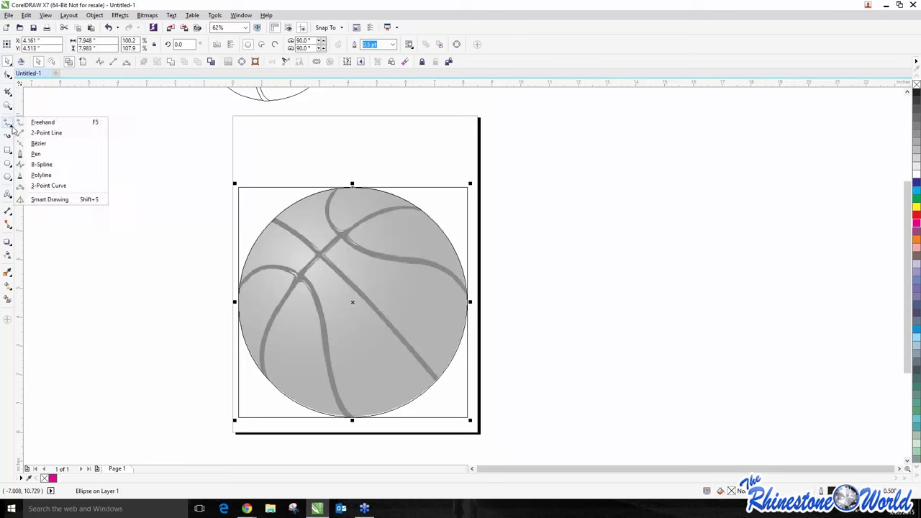
left_click(40, 165)
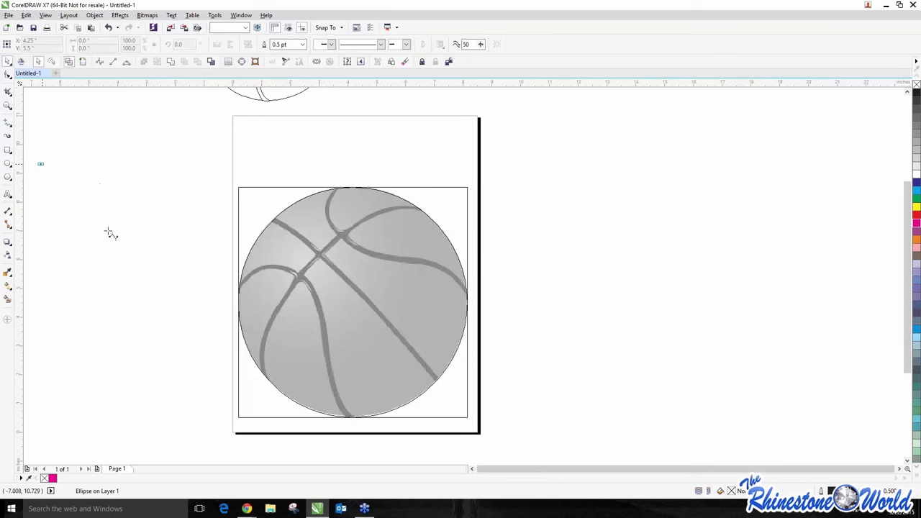
left_click(100, 187)
left_click(106, 166)
left_click(103, 146)
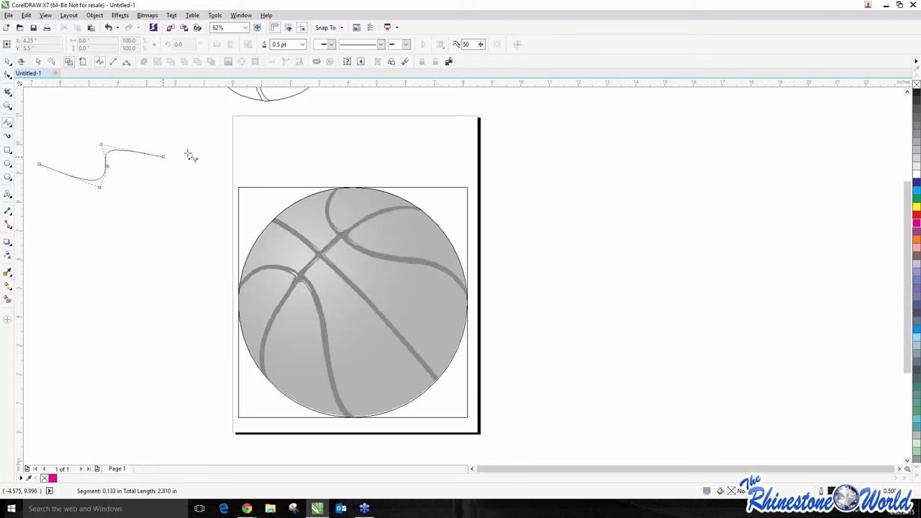
double_click(160, 170)
Step: Clamp the lower control point of the practice B-spline so the curve turns in a sharp corner there
left_click(8, 75)
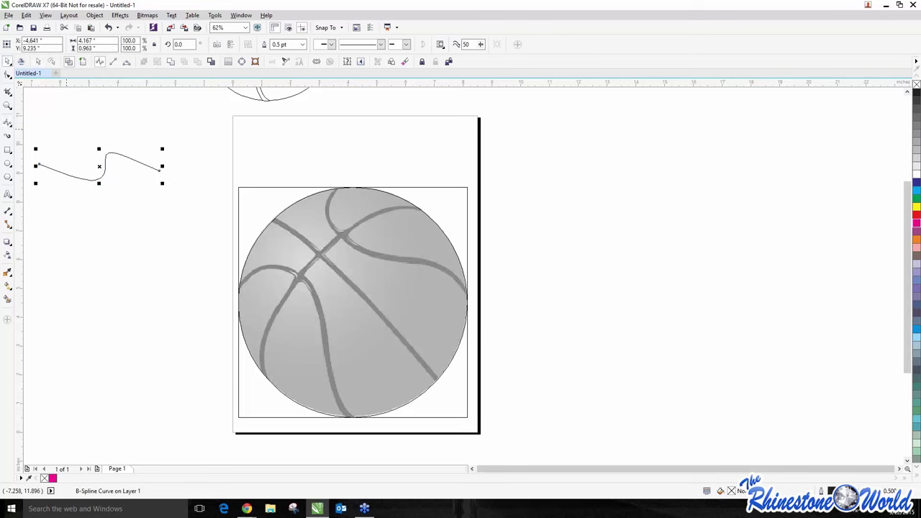
left_click(8, 91)
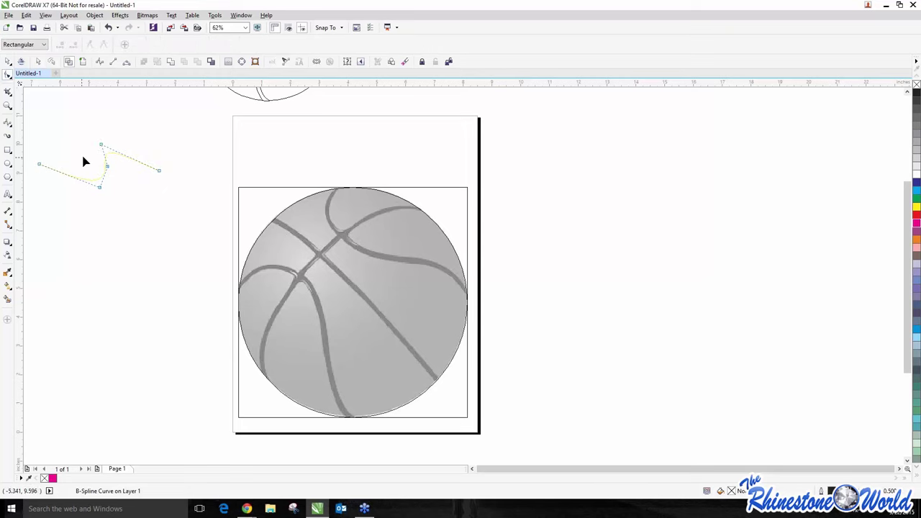
scroll(93, 150, "up", 5)
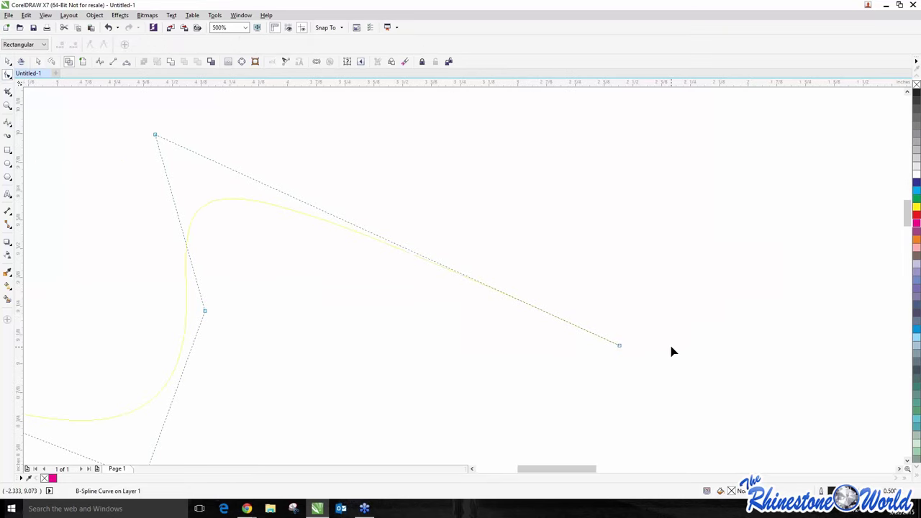
scroll(619, 335, "down", 3)
scroll(497, 375, "up", 4)
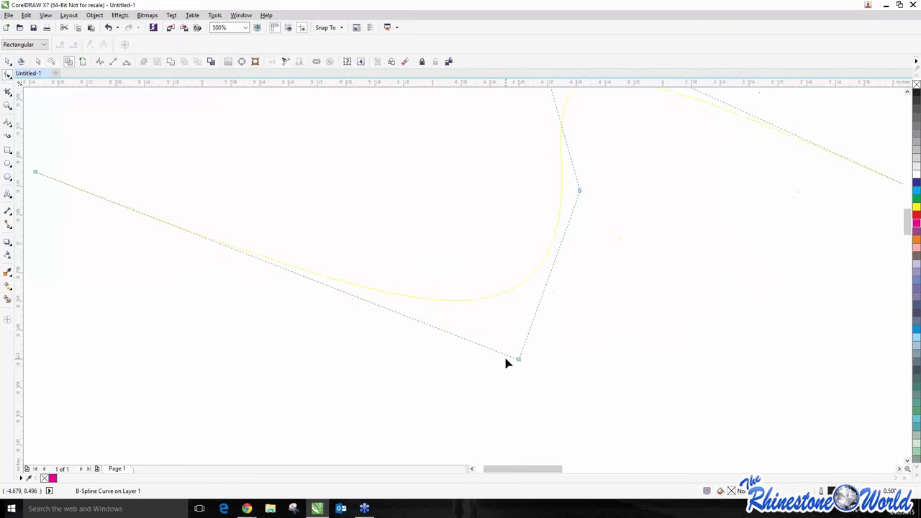
left_click(519, 360)
left_click(90, 44)
scroll(296, 296, "down", 2)
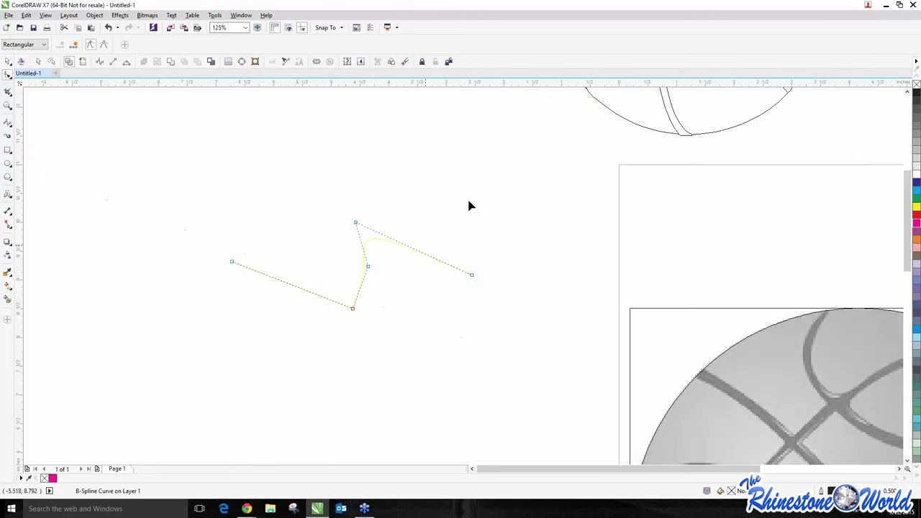
Step: Delete the practice B-spline curve beside the page
left_click(7, 61)
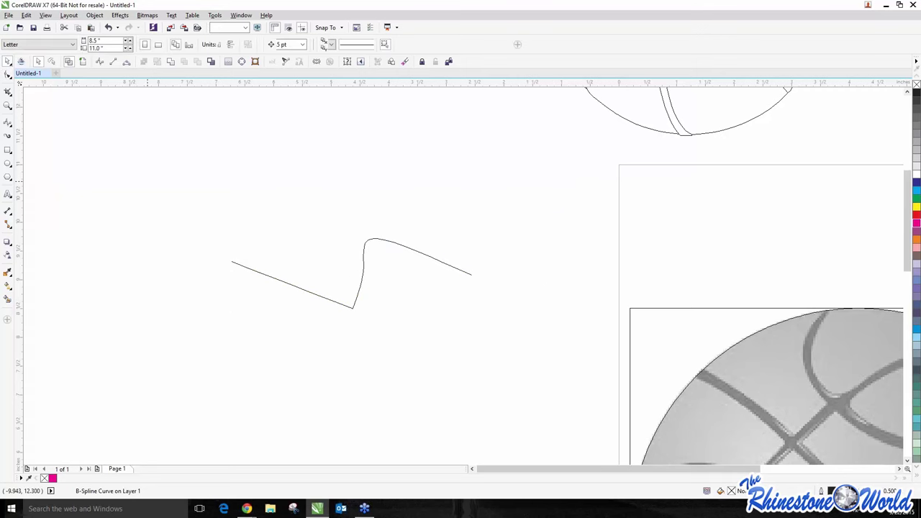
left_click_drag(148, 181, 508, 356)
scroll(333, 286, "down", 2)
key("Delete")
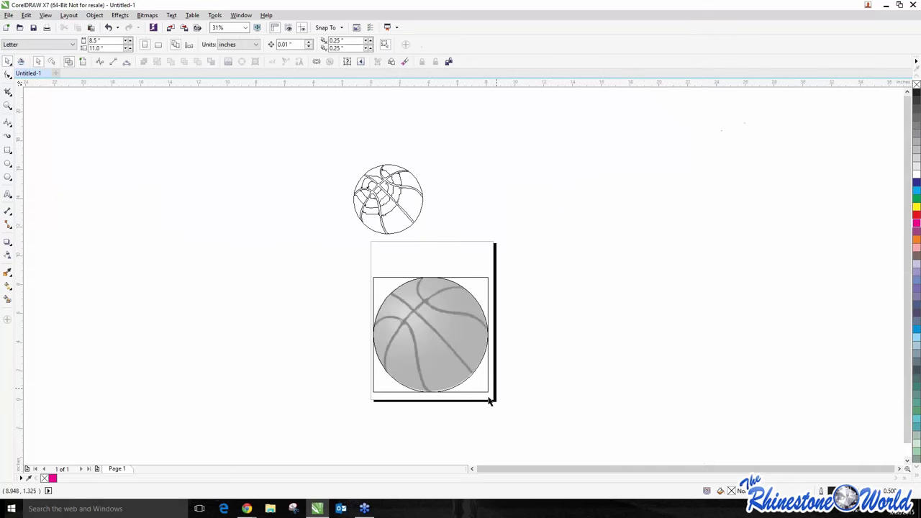
Step: Draw a practice Bézier path of straight zigzag segments in the empty area right of the page
scroll(437, 313, "up", 1)
scroll(437, 313, "up", 1)
scroll(385, 288, "down", 1)
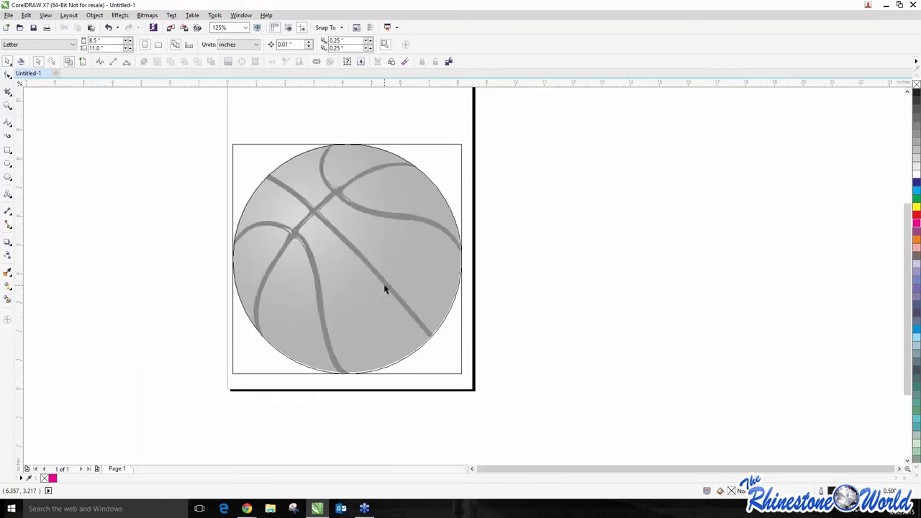
left_click(12, 131)
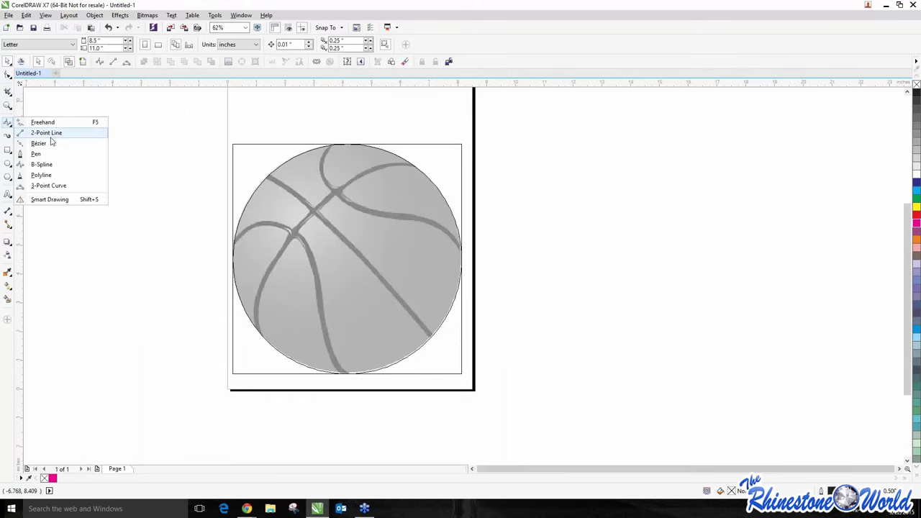
left_click(40, 144)
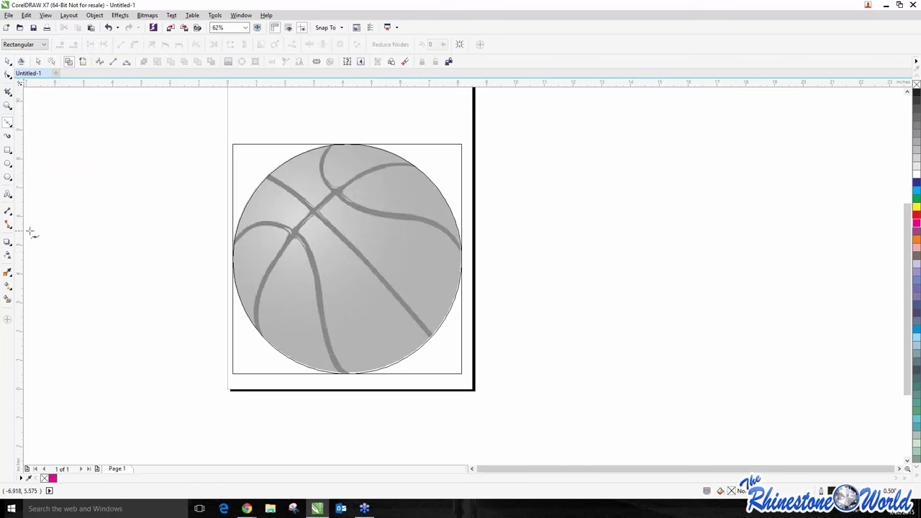
left_click(540, 216)
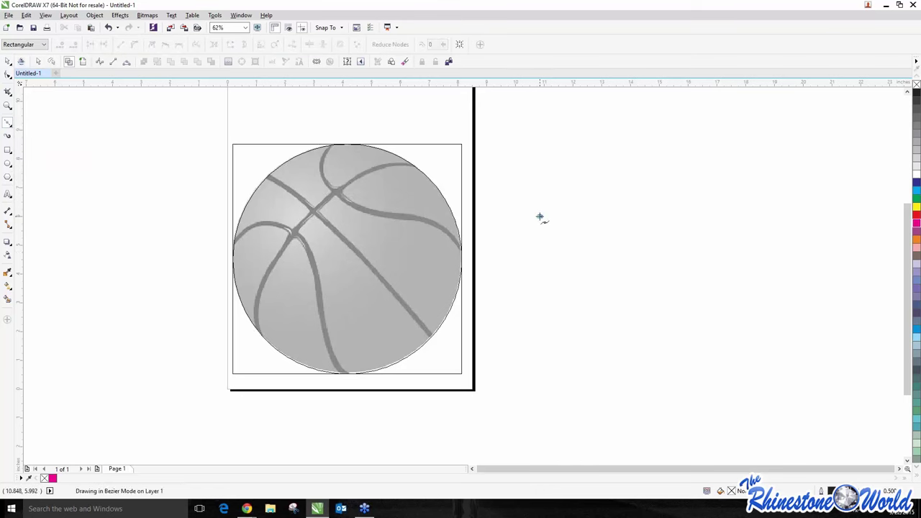
left_click(692, 209)
left_click(681, 301)
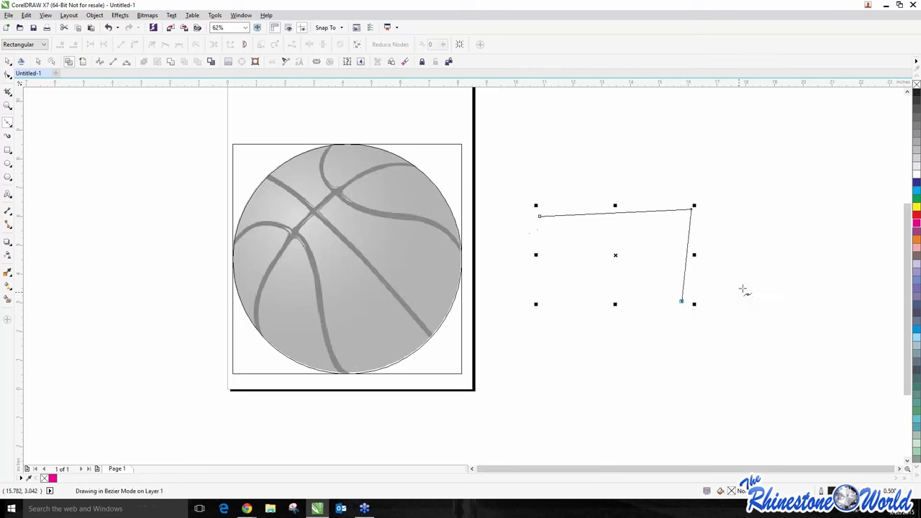
left_click(776, 266)
left_click(776, 160)
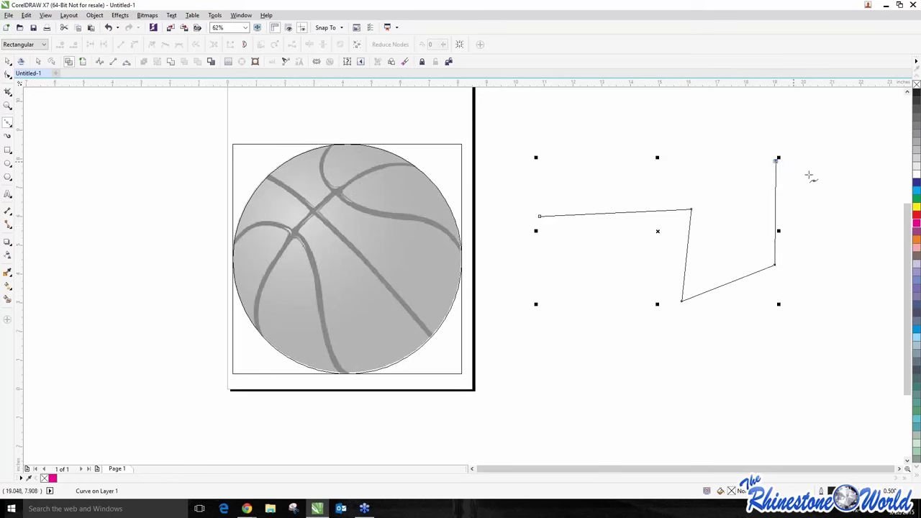
left_click(823, 188)
left_click(813, 300)
left_click(748, 375)
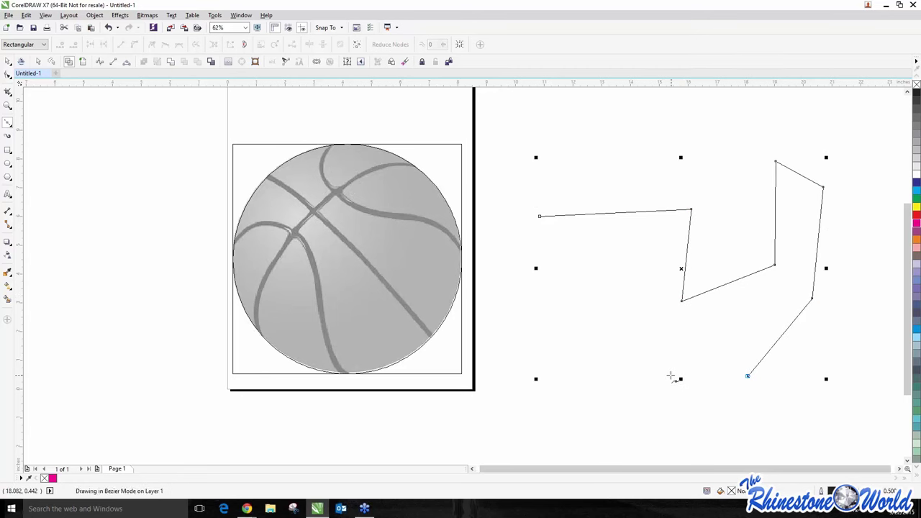
left_click(664, 376)
left_click(664, 375)
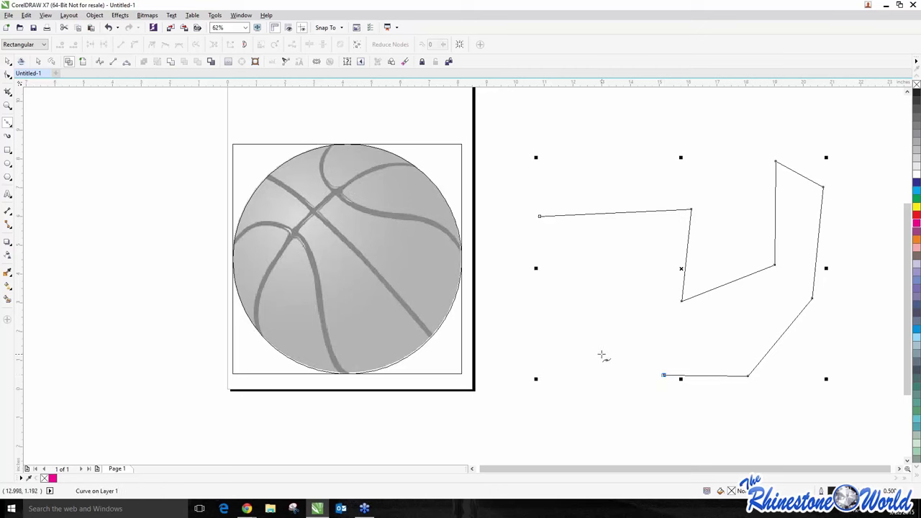
Step: Extend the practice Bézier path with curved segments to the lower end of the basketball's diagonal seam, and delete the path
left_click_drag(575, 337, 494, 396)
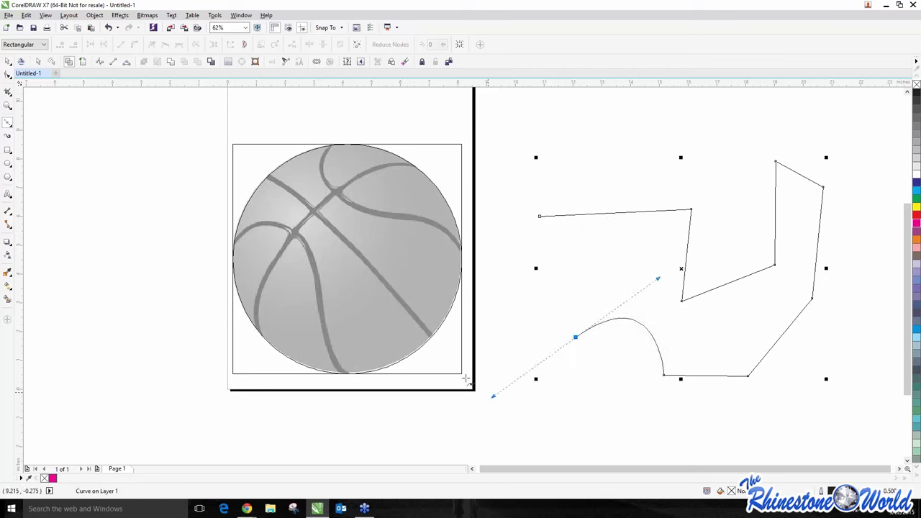
left_click(432, 336)
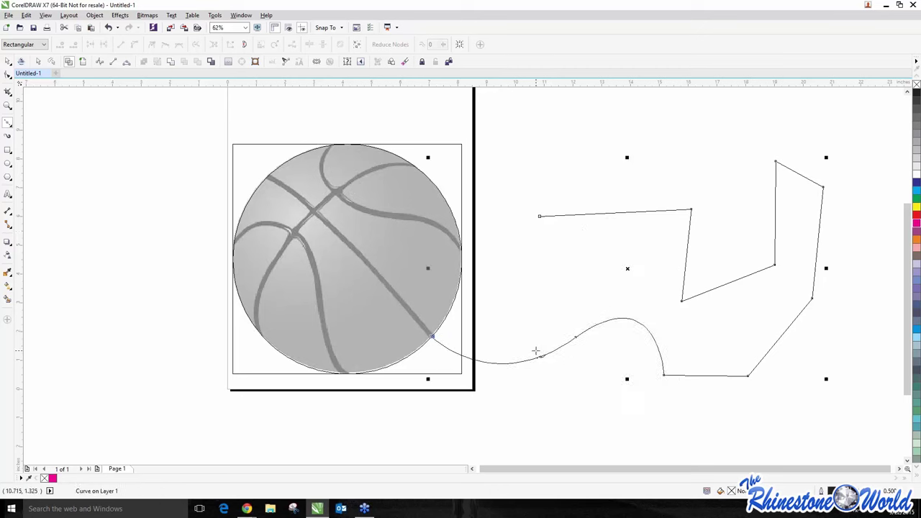
key("Delete")
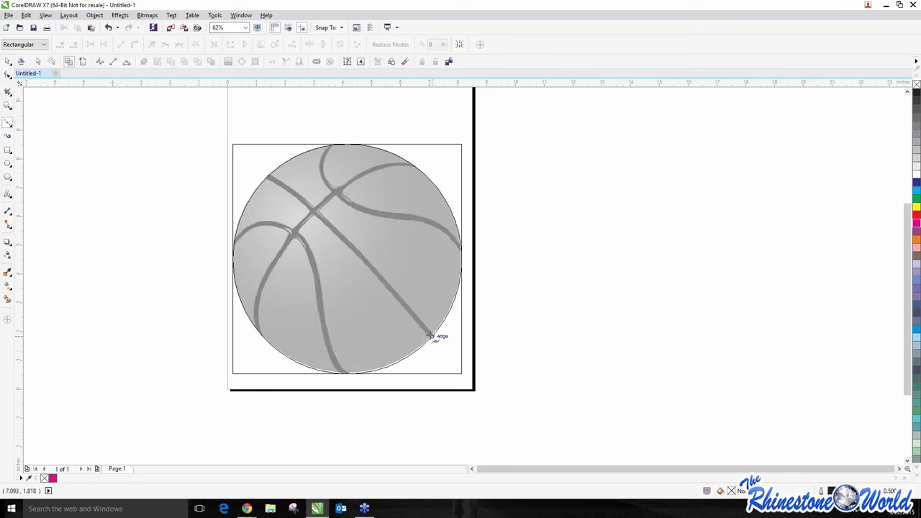
Step: Try a Bézier path on the basketball from the diagonal seam's lower end through the seam crossing and back toward the seam
left_click(314, 211)
left_click_drag(321, 210, 335, 153)
left_click(438, 231)
left_click(402, 298)
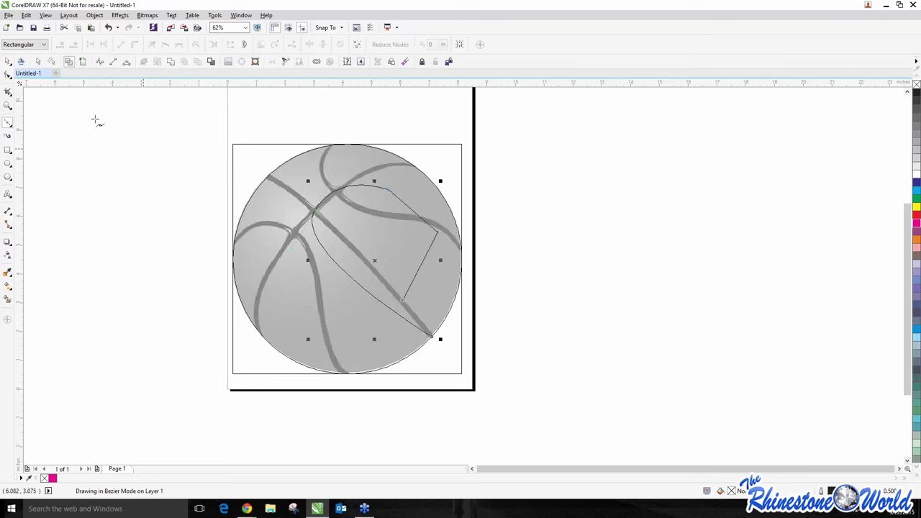
Step: End the trial Bézier path on the basketball and delete it
key("space")
left_click(7, 61)
key("Escape")
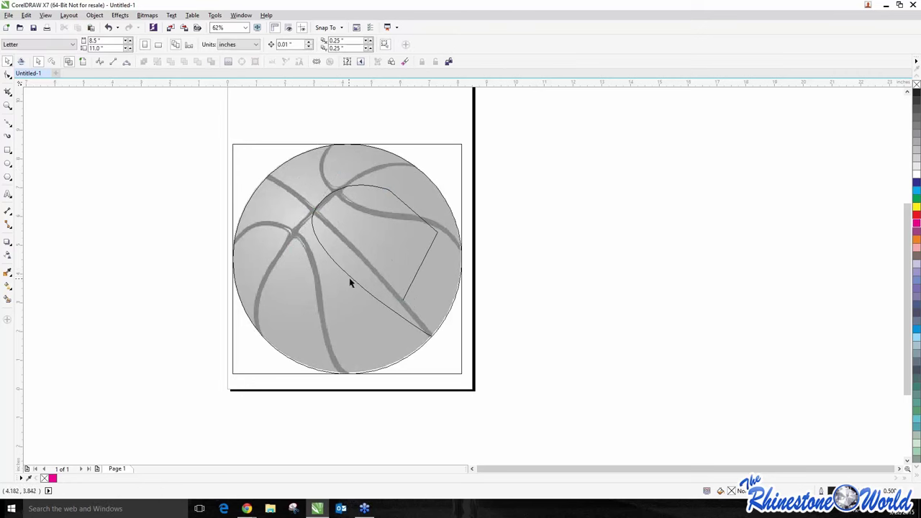
left_click(352, 279)
key("Delete")
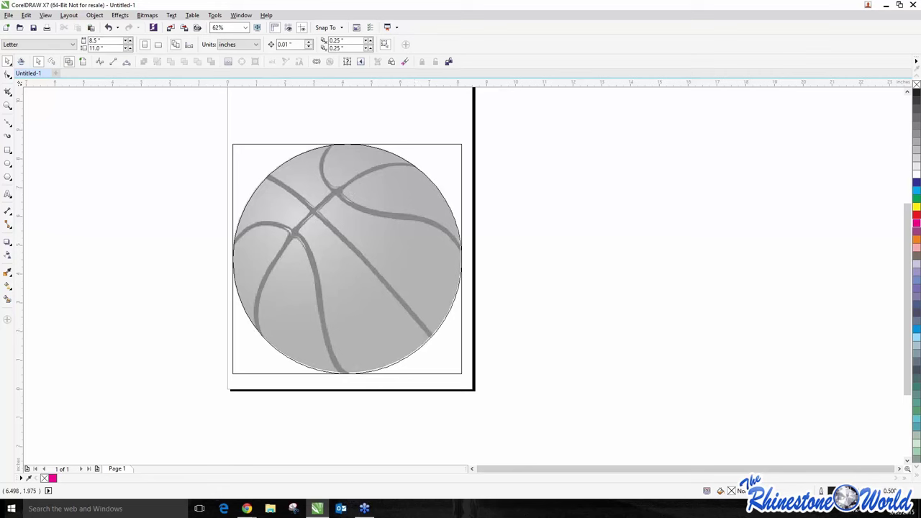
Step: Trace the arched seam with a B-spline from the ball's left edge to its bottom edge, about 3.74 by 5.21 inches
left_click(10, 130)
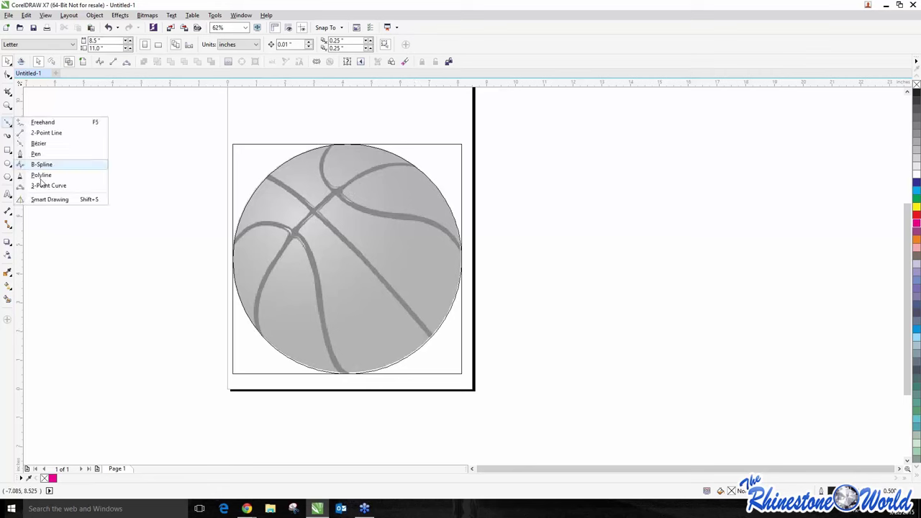
left_click(32, 171)
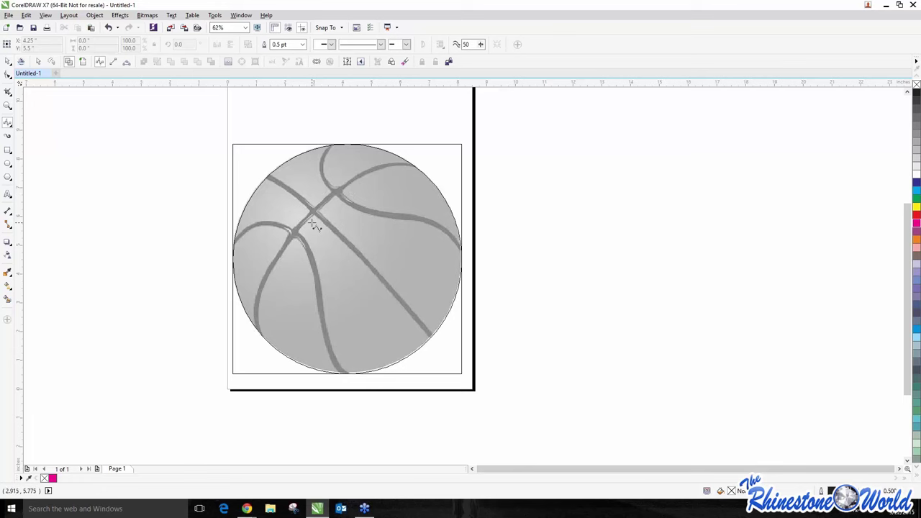
scroll(244, 249, "up", 3)
left_click(225, 239)
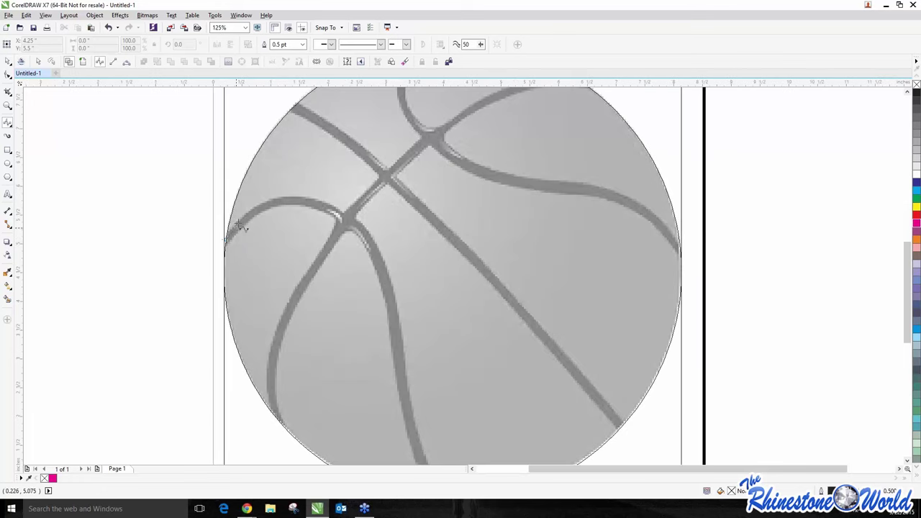
left_click(246, 219)
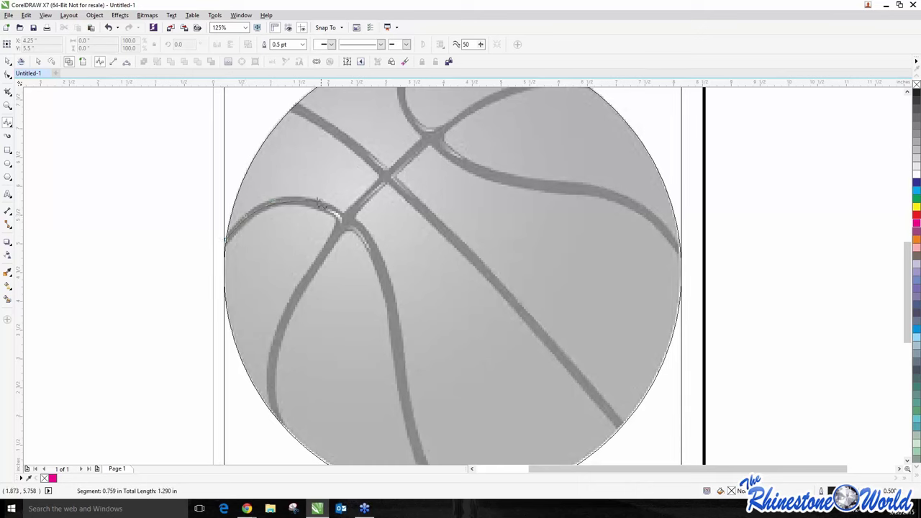
left_click(338, 216)
left_click(373, 247)
left_click(386, 293)
left_click(394, 356)
scroll(398, 313, "down", 3)
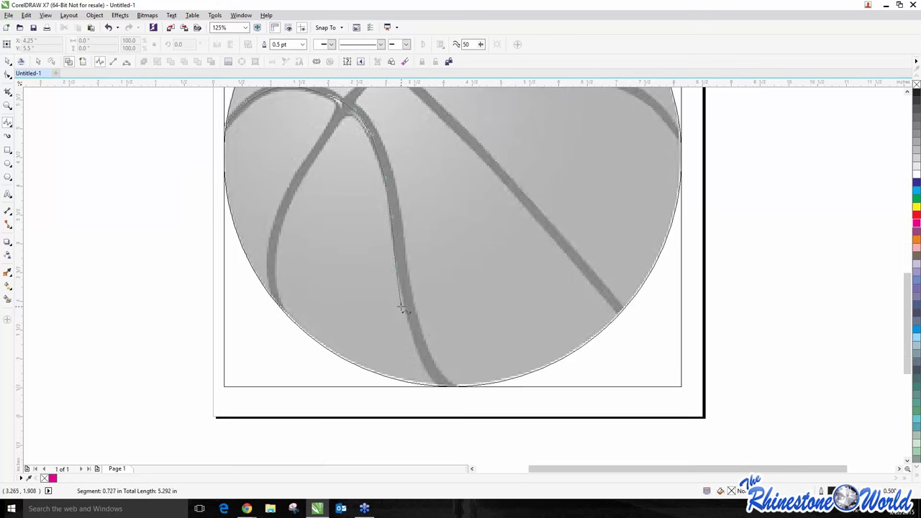
left_click(405, 312)
left_click(409, 341)
left_click(430, 381)
double_click(445, 389)
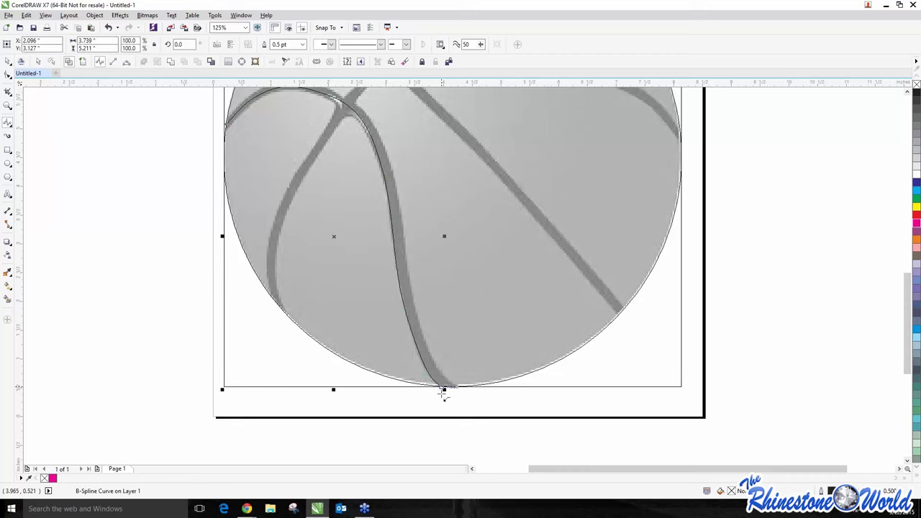
Step: Start a B-spline at the lower-left end of the basketball's crossing seam and carry it up along the curve toward the arched seam
scroll(443, 390, "up", 4)
scroll(441, 346, "up", 2)
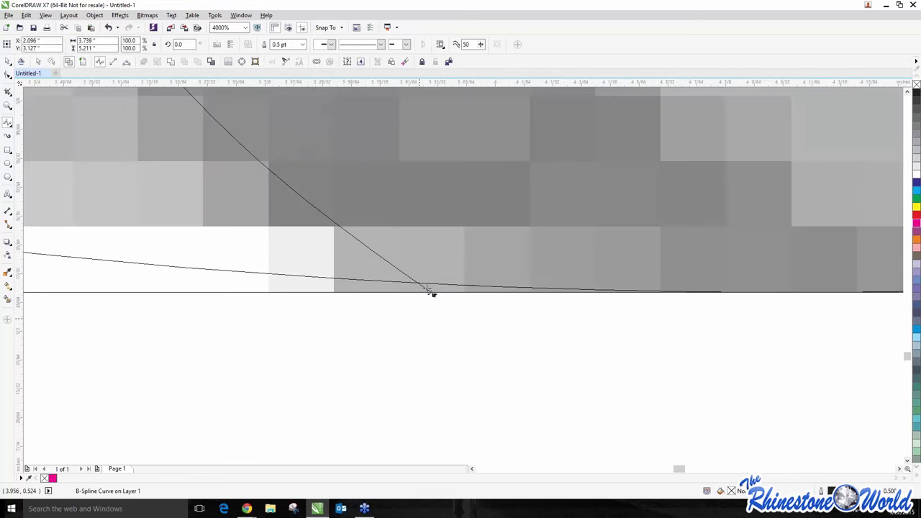
scroll(405, 303, "down", 6)
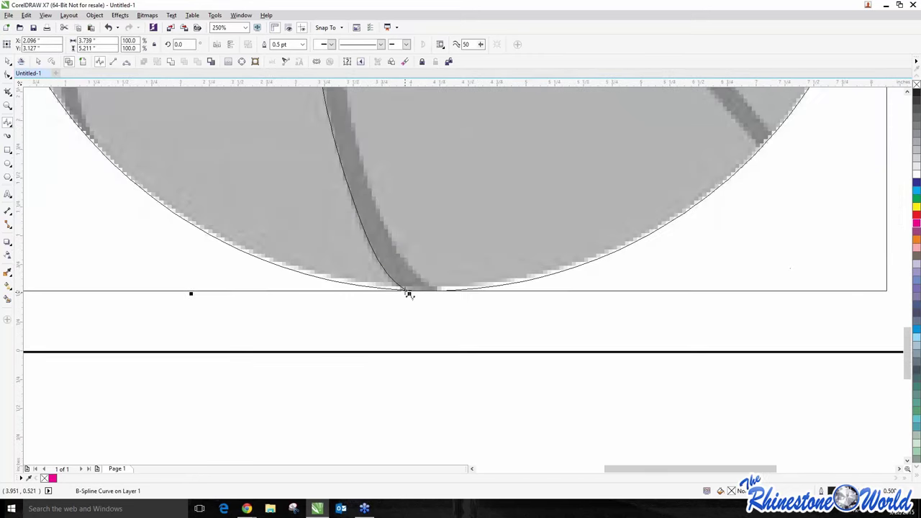
scroll(321, 189, "up", 1)
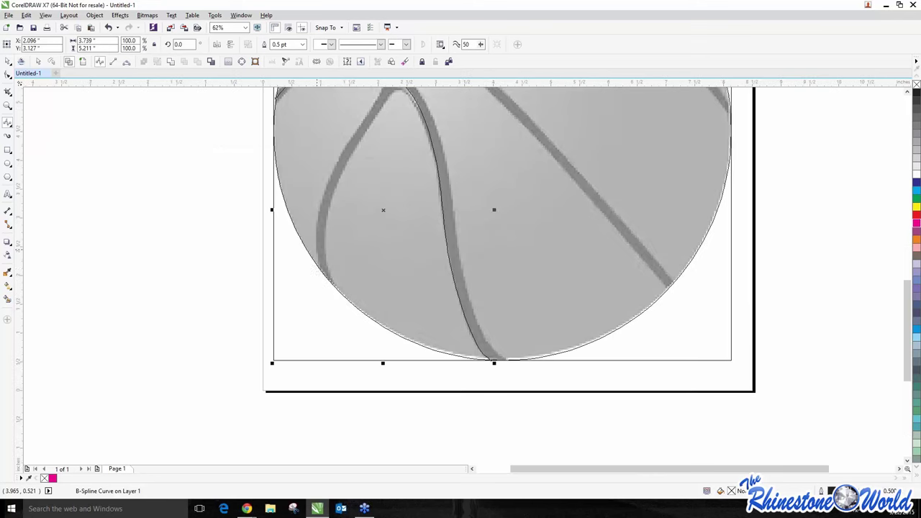
left_click(323, 273)
left_click(321, 246)
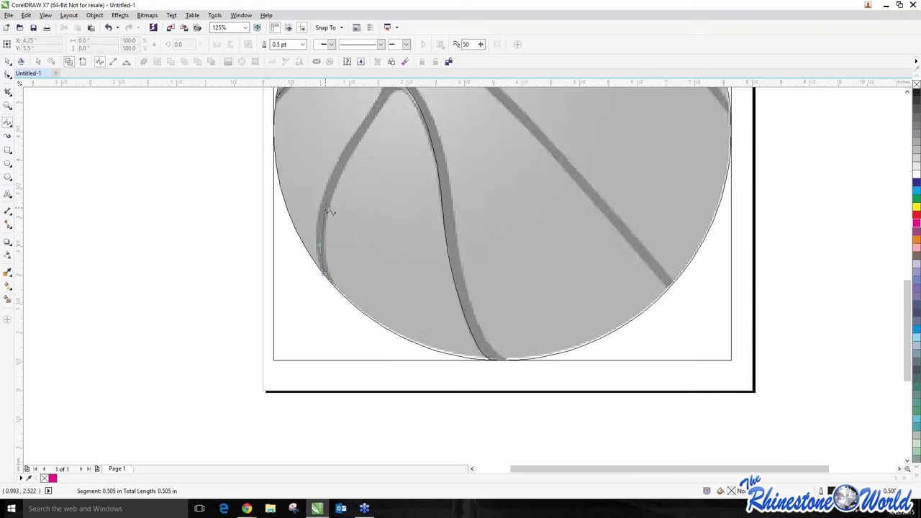
left_click(329, 206)
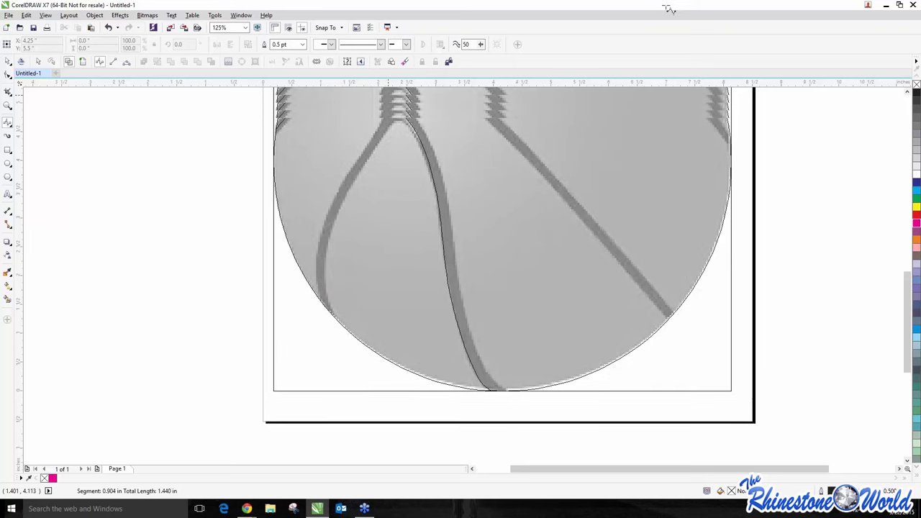
scroll(223, 317, "up", 5)
scroll(223, 316, "right", 3)
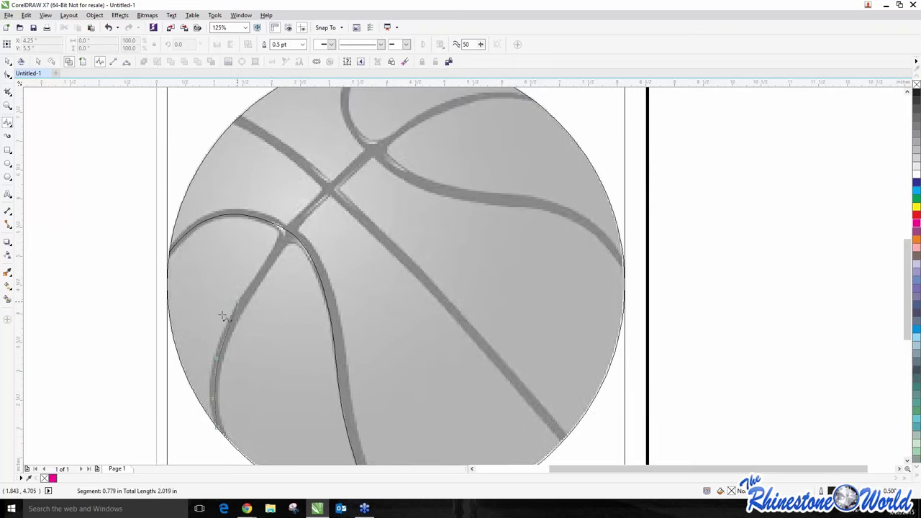
Step: Continue the B-spline through the seam crossings and finish it at the ball's upper-right edge, about 5.43 by 5.77 inches overall
left_click(266, 263)
left_click(303, 220)
left_click(336, 188)
left_click(393, 134)
left_click(442, 109)
scroll(442, 109, "up", 1)
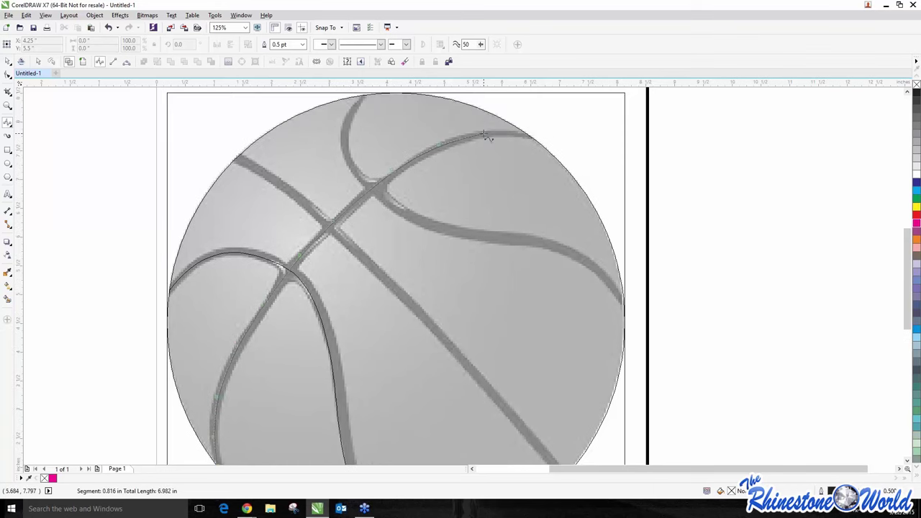
left_click(488, 135)
double_click(529, 135)
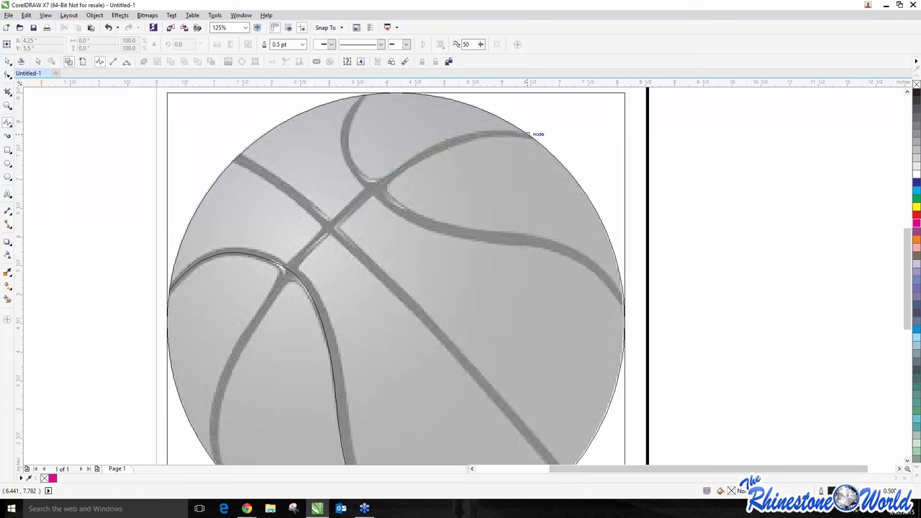
Step: Trace the long diagonal seam with a B-spline from the ball's upper-left edge to its lower-right edge, about 5.67 by 5.59 inches
scroll(531, 140, "up", 2)
scroll(531, 142, "down", 3)
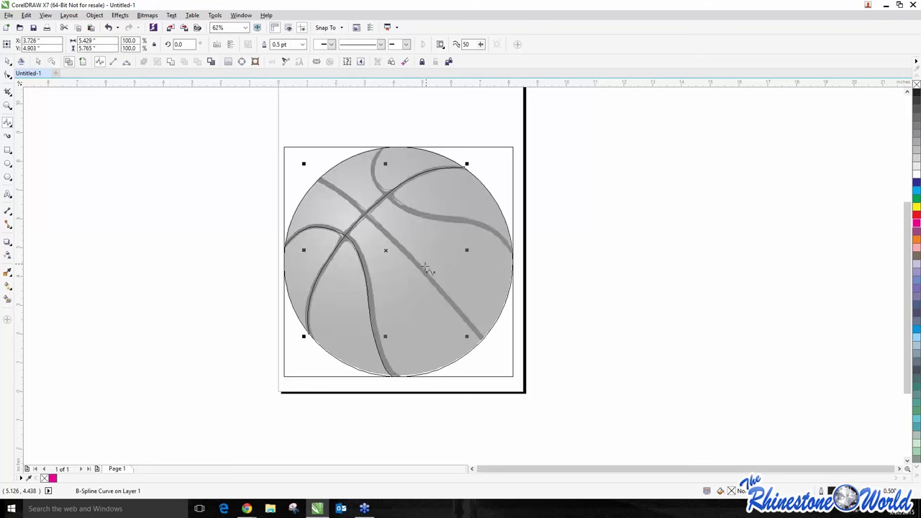
scroll(426, 268, "up", 2)
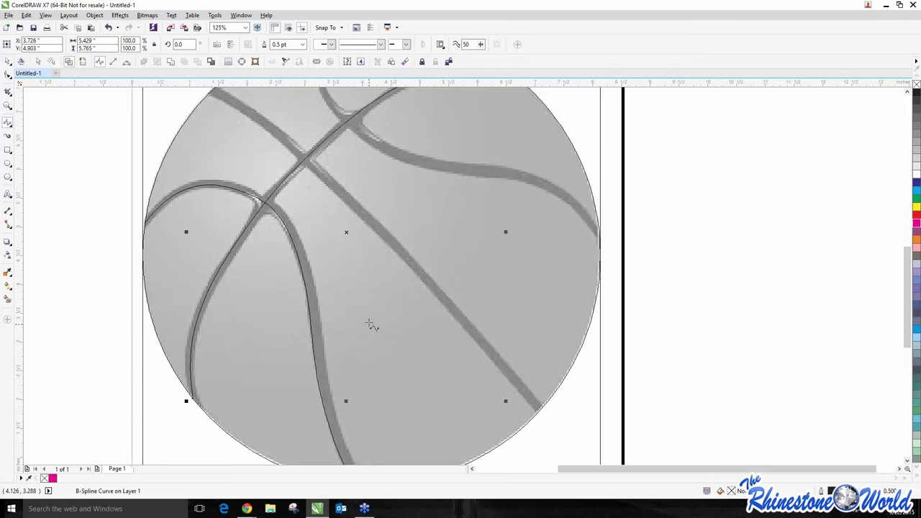
scroll(370, 325, "down", 2)
scroll(485, 362, "up", 2)
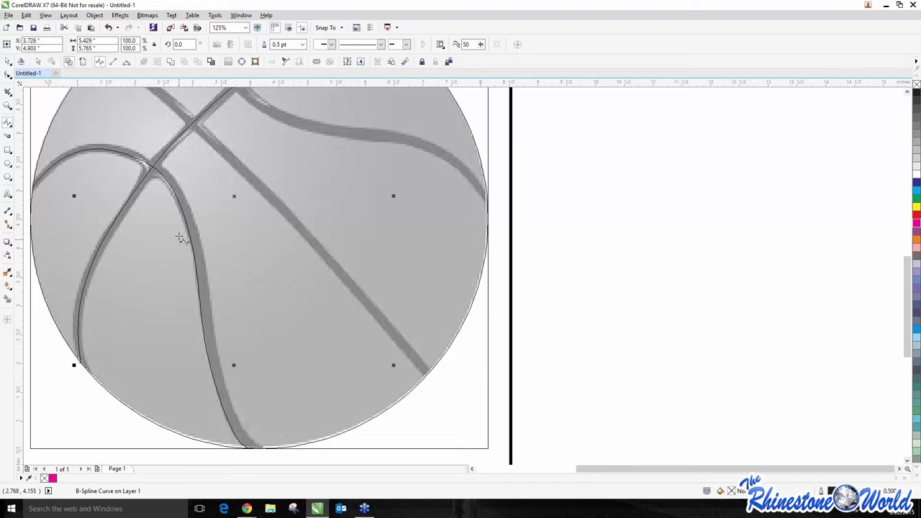
scroll(179, 238, "down", 2)
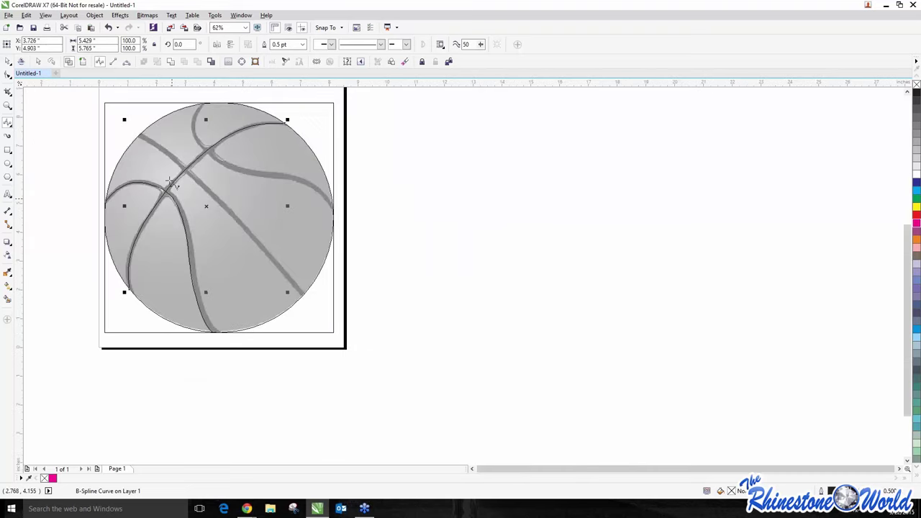
left_click(140, 135)
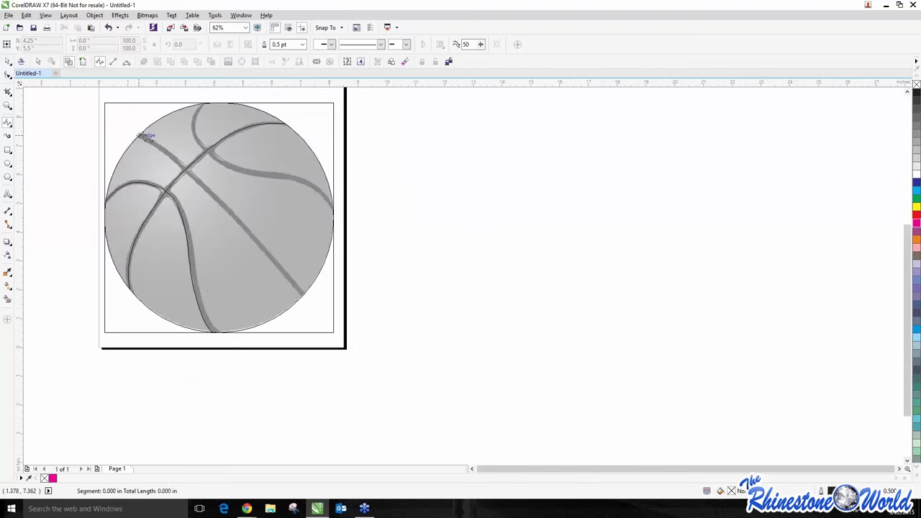
left_click(180, 166)
left_click(200, 183)
left_click(235, 218)
left_click(263, 249)
double_click(303, 297)
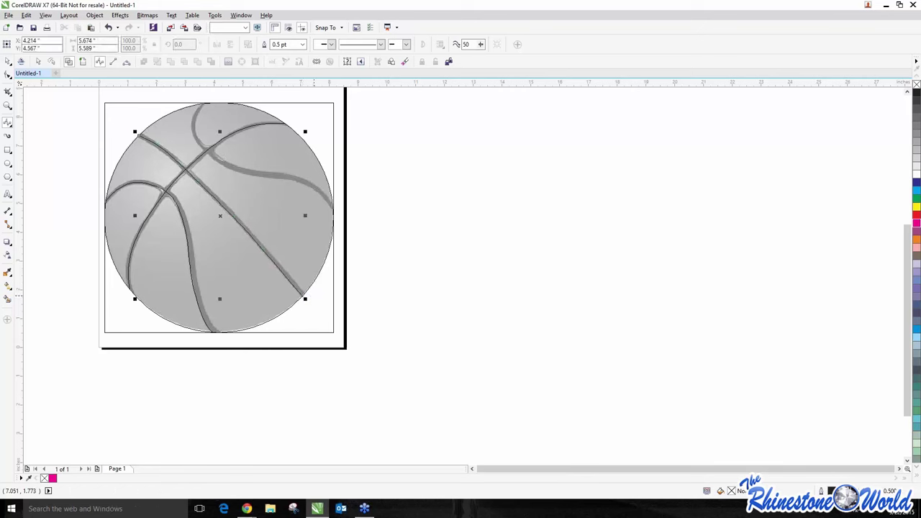
Step: Trace the remaining S-shaped seam with a B-spline from the ball's top edge to its right edge, about 4.82 by 3.46 inches
left_click(206, 105)
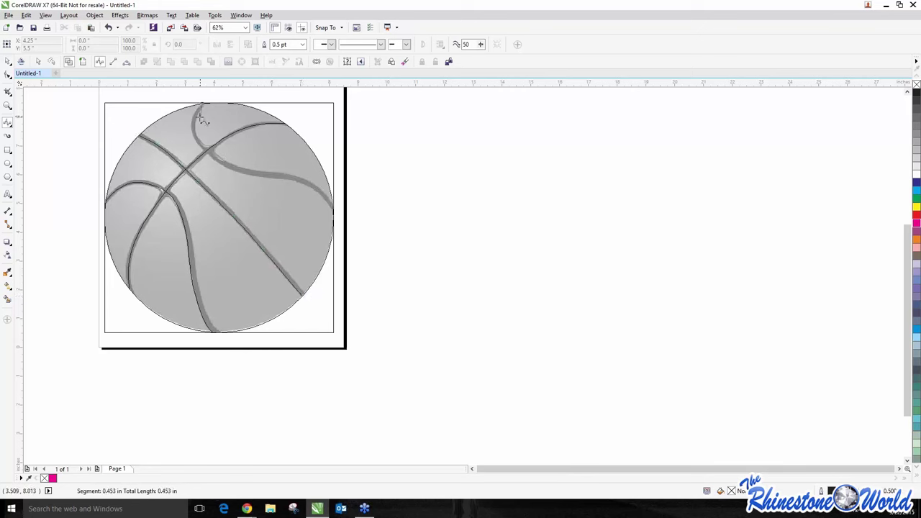
left_click(198, 151)
left_click(211, 152)
left_click(229, 164)
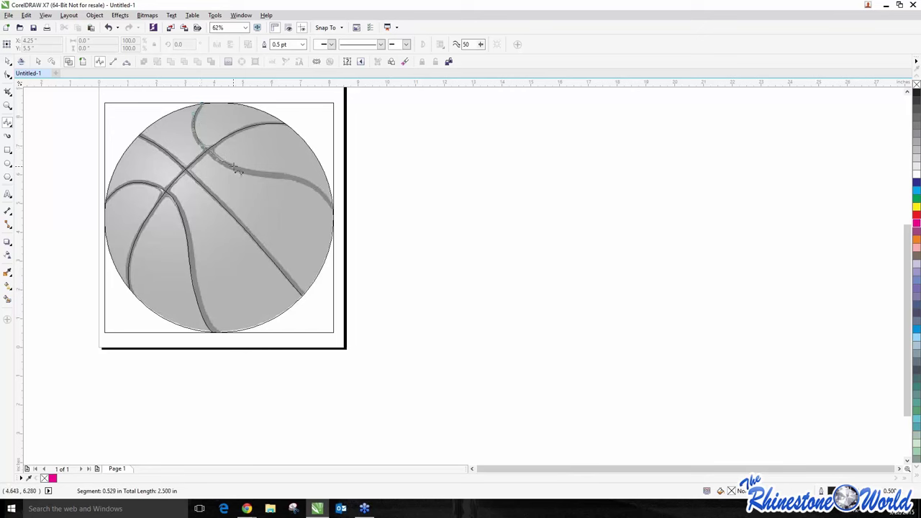
left_click(281, 175)
double_click(335, 204)
Step: Return to the full-color view, select the ball outline with its four seam curves, and move them off the bitmap to the page's right
left_click(7, 74)
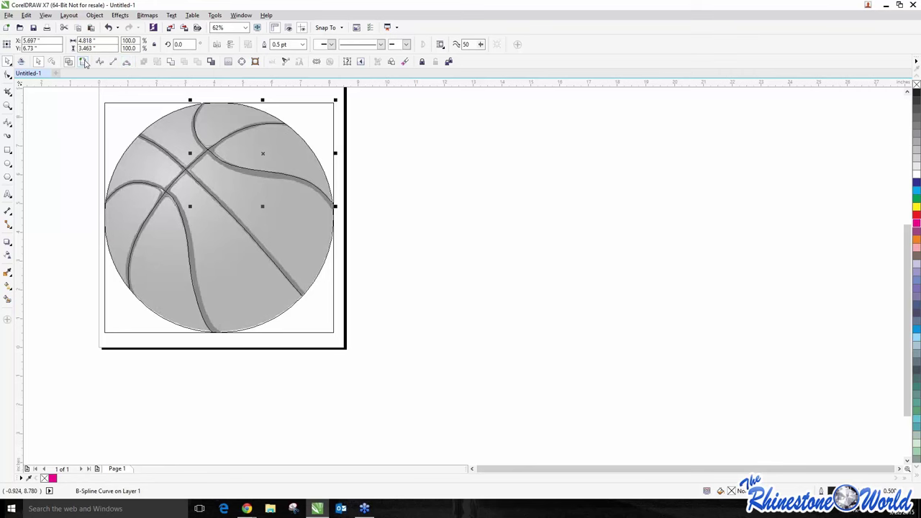
scroll(224, 281, "down", 2)
left_click(274, 279)
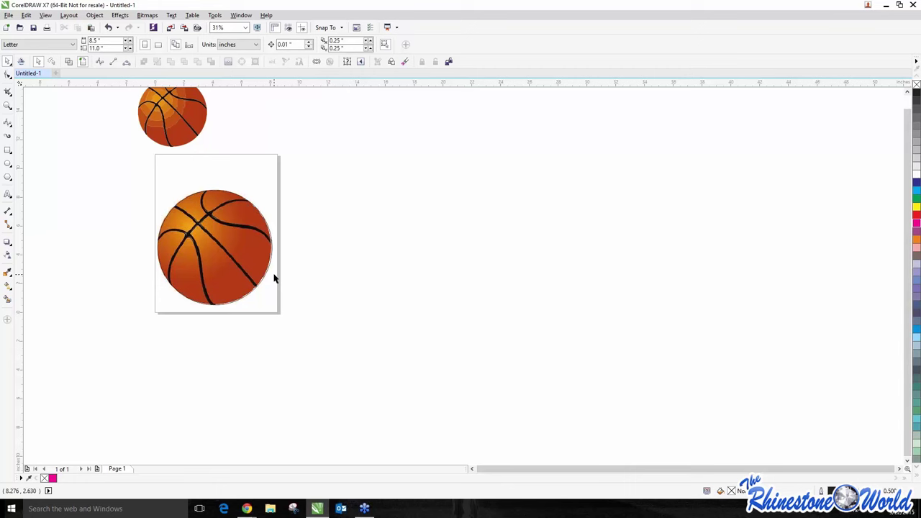
left_click_drag(104, 179, 273, 336)
left_click_drag(229, 256, 389, 186)
scroll(389, 186, "down", 2)
scroll(404, 135, "up", 2)
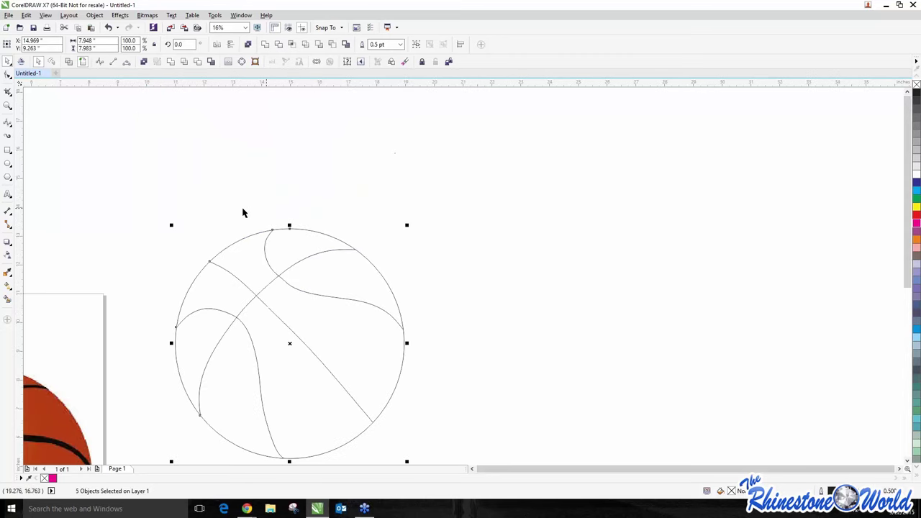
Step: Move the selected basketball tracing closer to the page, centered at about X 12.9, Y 11.4 inches
left_click_drag(289, 274, 292, 336)
scroll(292, 335, "up", 1)
scroll(218, 425, "up", 1)
scroll(163, 388, "down", 2)
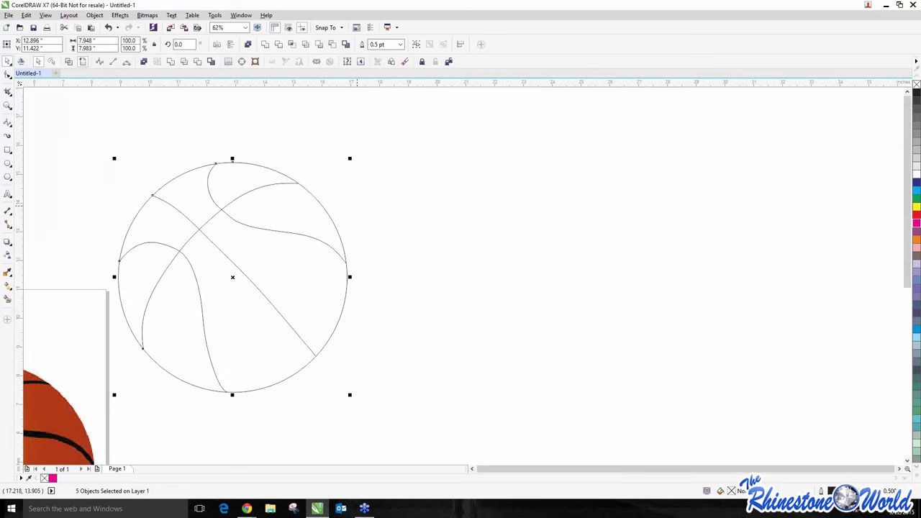
scroll(358, 210, "down", 3)
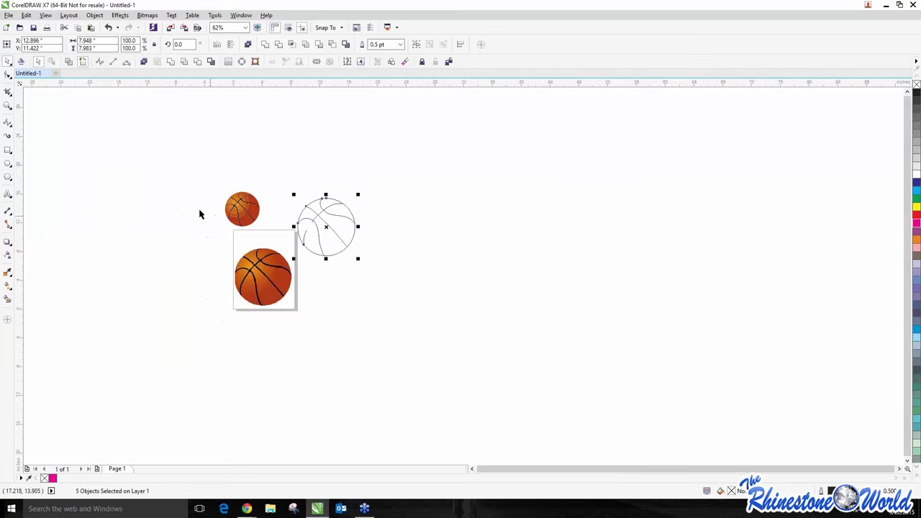
scroll(224, 173, "up", 1)
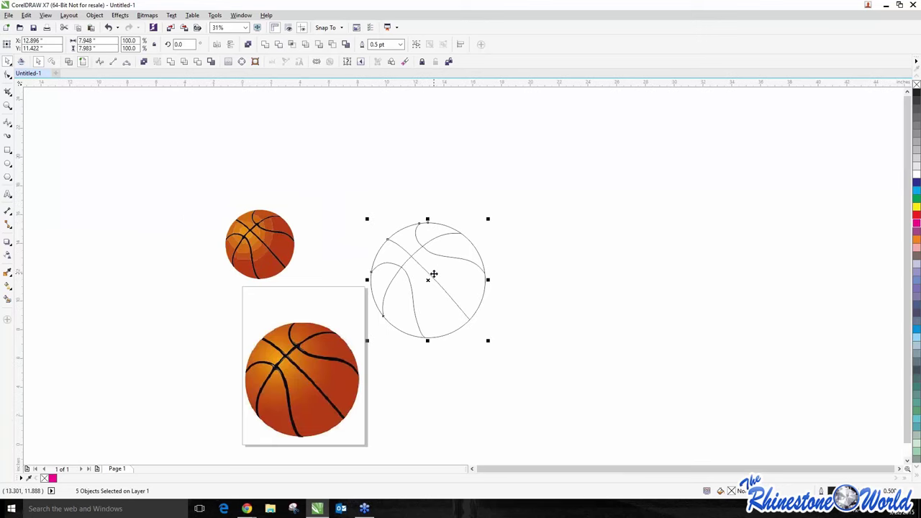
Step: Scale the manual tracing down to about 5.56 by 5.59 inches and place it beside the automatic trace, near X 7.84, Y 13.85 inches
left_click_drag(549, 132, 368, 362)
left_click_drag(411, 292, 356, 249)
scroll(323, 245, "up", 1)
left_click_drag(544, 106, 477, 175)
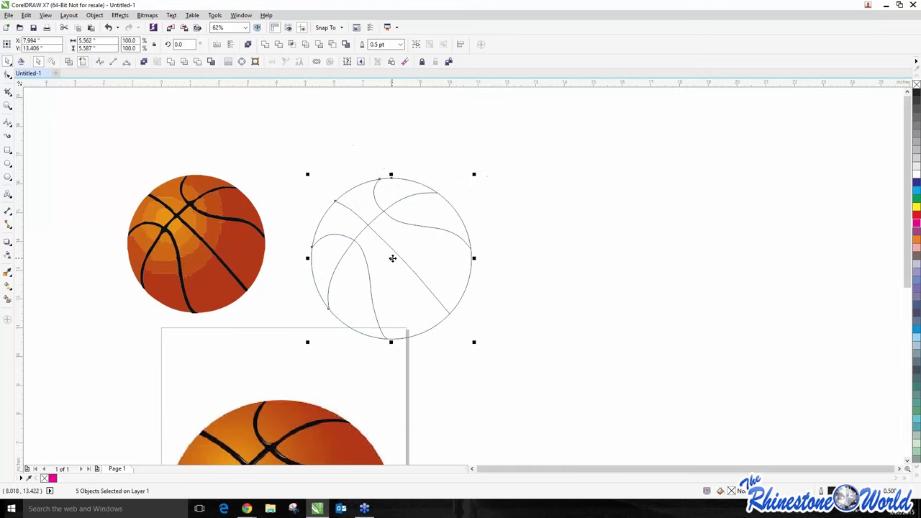
left_click_drag(393, 257, 389, 245)
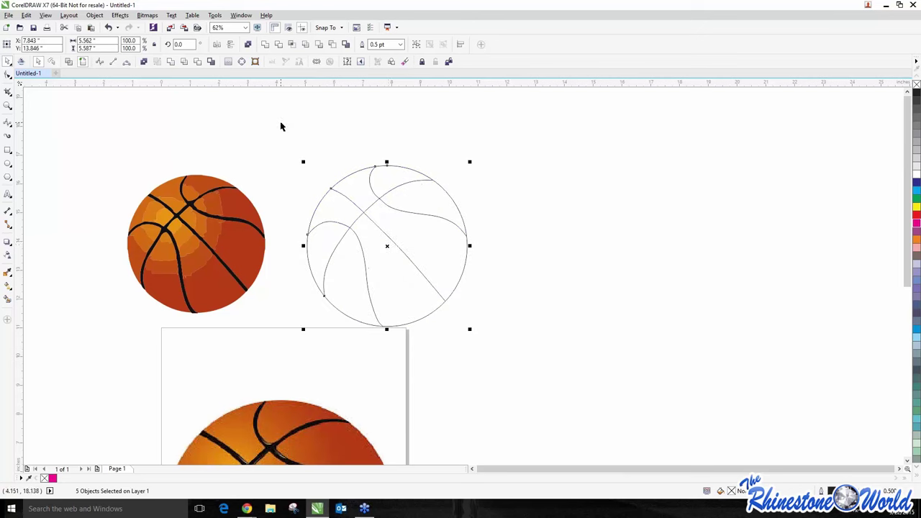
Step: Set the outline width of the selected basketball tracing to 4.0 pt
left_click(401, 45)
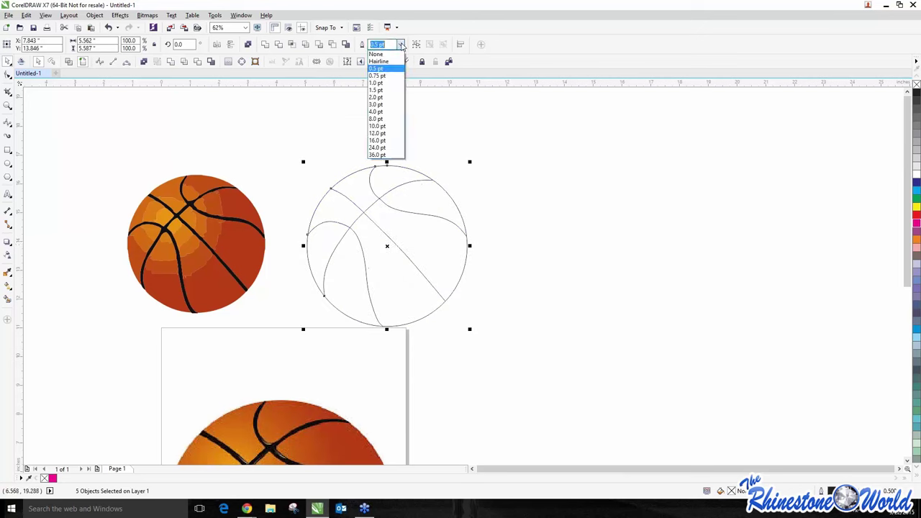
left_click(377, 111)
scroll(403, 247, "up", 2)
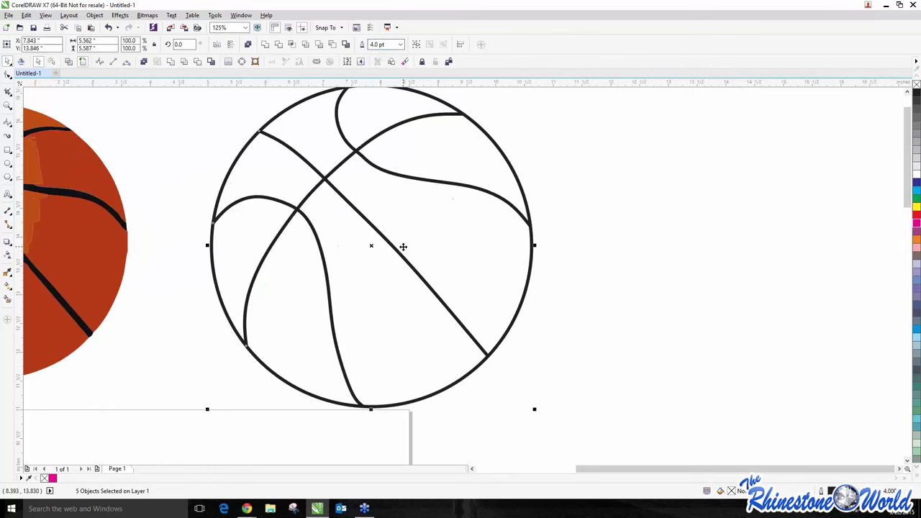
Step: Thicken the outlines of the selected basketball tracing to 16.0 pt
left_click(401, 44)
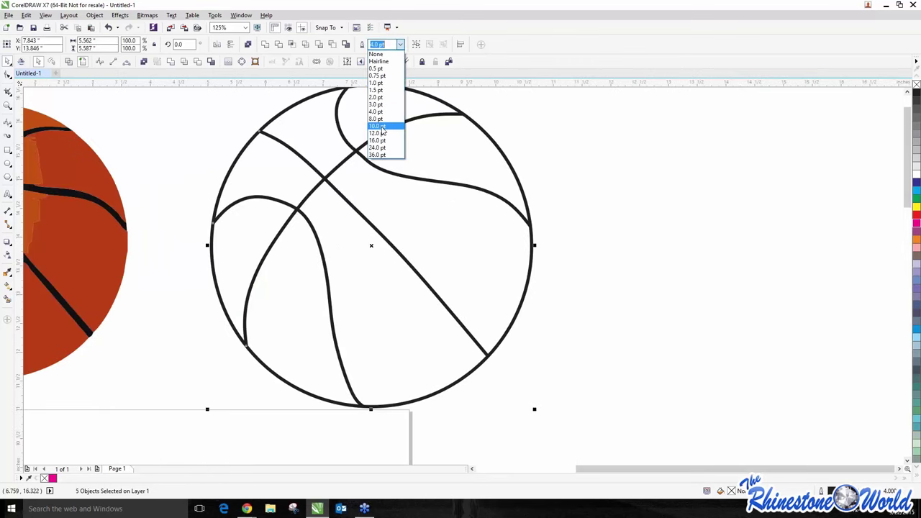
left_click(377, 146)
scroll(423, 242, "down", 2)
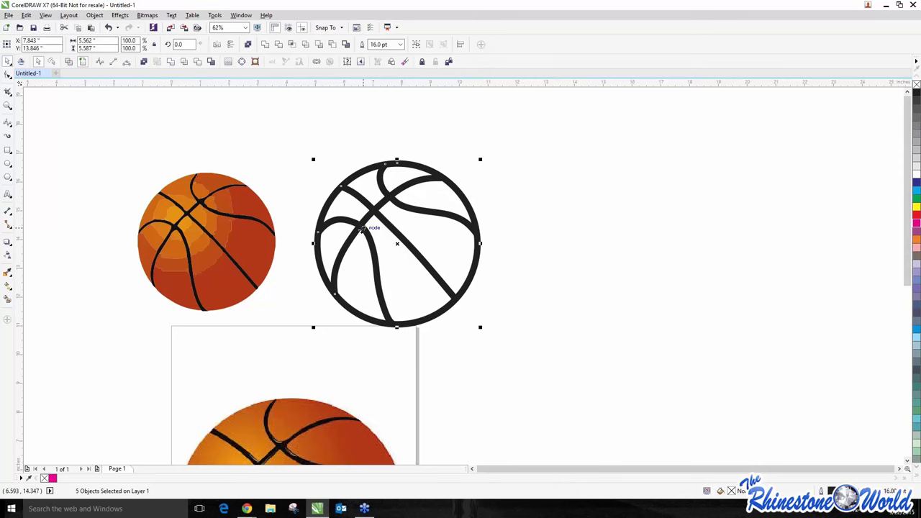
scroll(330, 281, "up", 2)
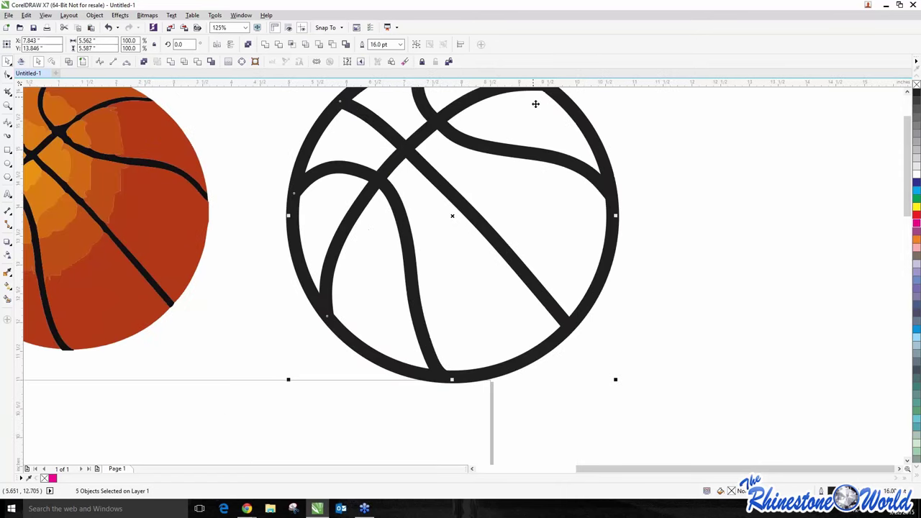
scroll(537, 106, "down", 2)
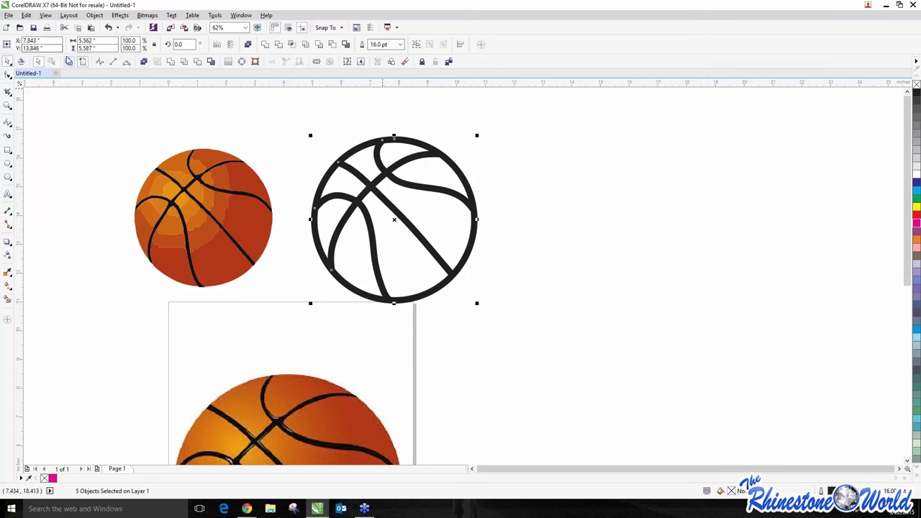
Step: Examine the manual tracing's line structure beside the automatic trace in wireframe view, and return to the full-color view
left_click(68, 62)
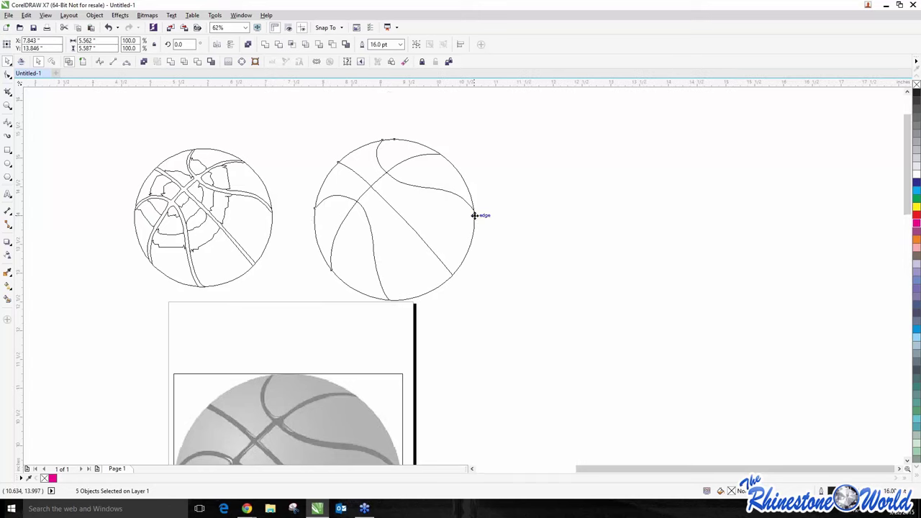
scroll(475, 216, "up", 2)
scroll(475, 215, "down", 2)
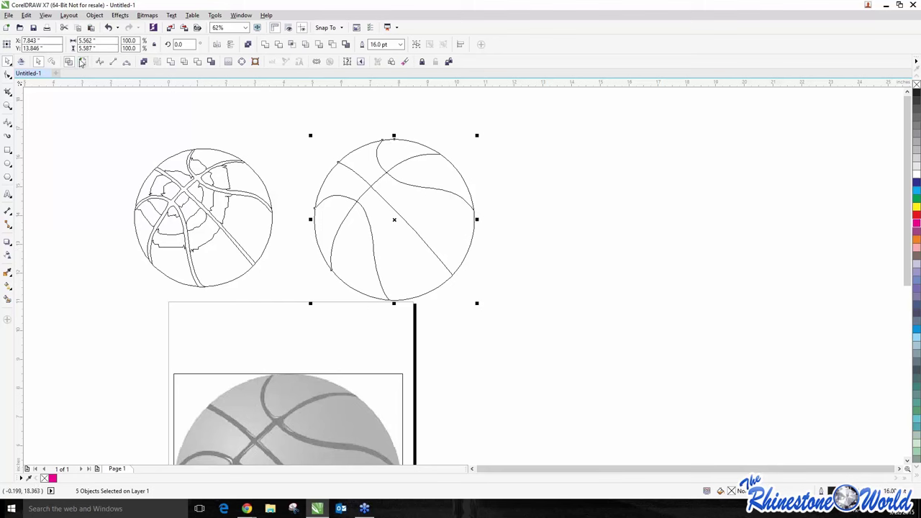
left_click(82, 62)
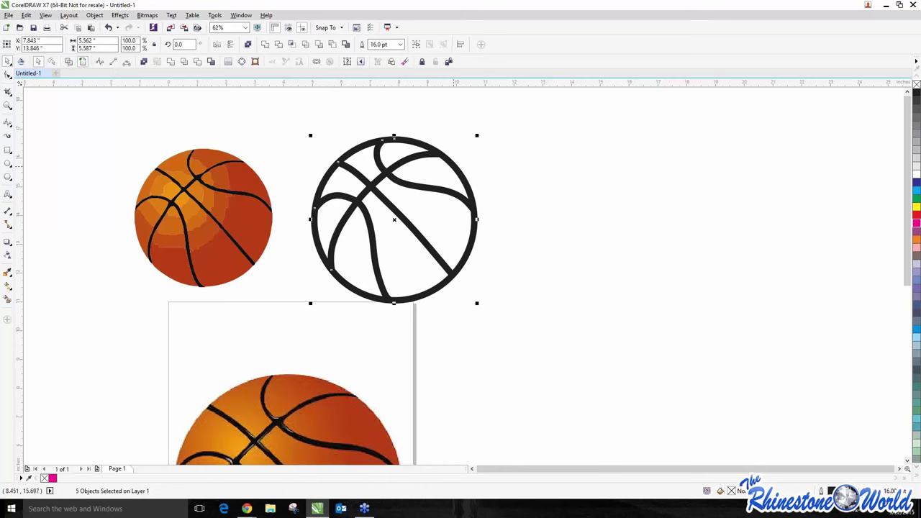
Step: Convert the thick outlines of the selected basketball tracing to objects
scroll(474, 170, "up", 3)
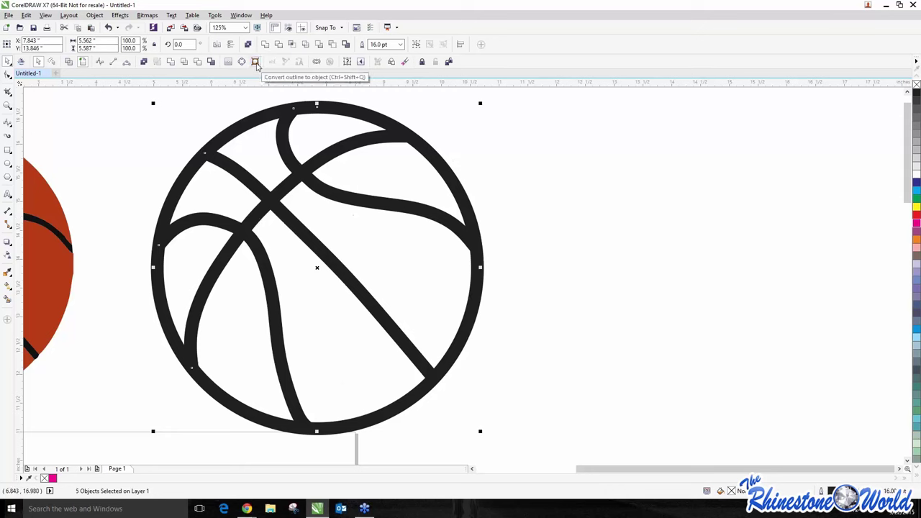
right_click(410, 139)
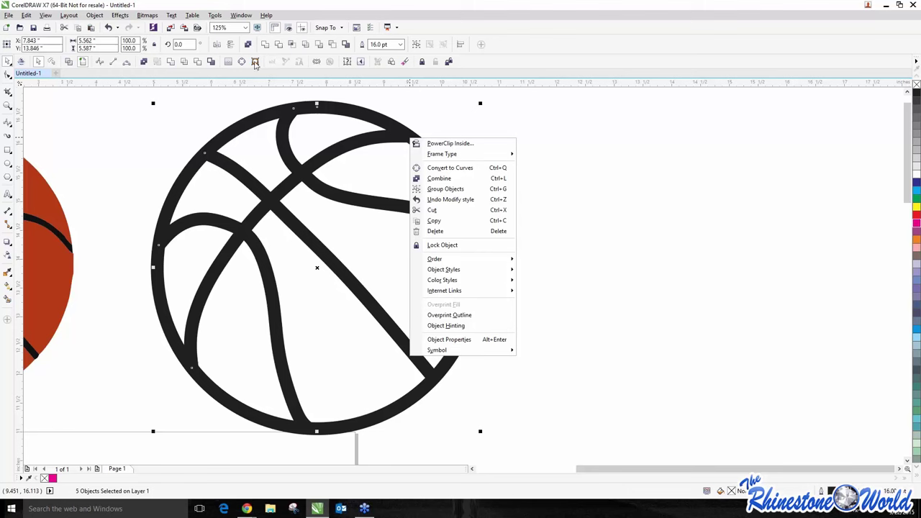
key("Escape")
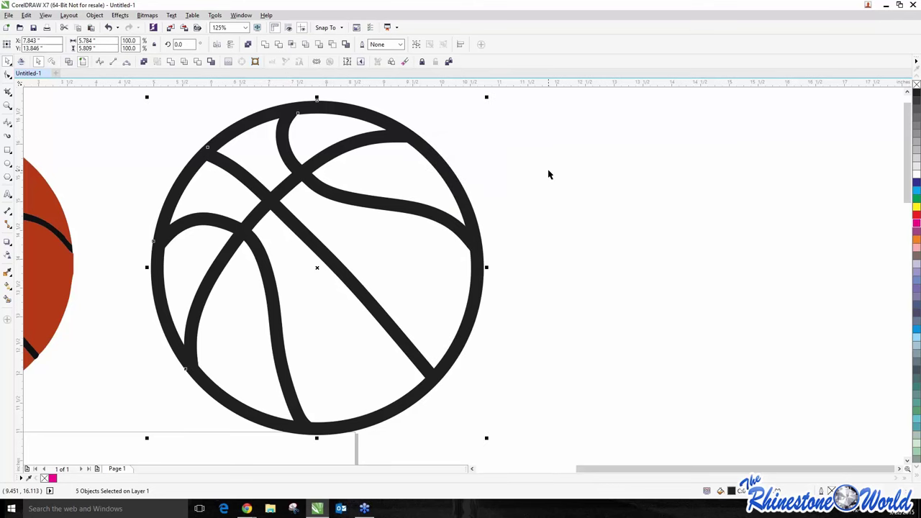
Step: Examine the overlapping seam and circle shapes of the black basketball outline in wireframe view, and return to the normal view
left_click(463, 178)
key("shift+F9")
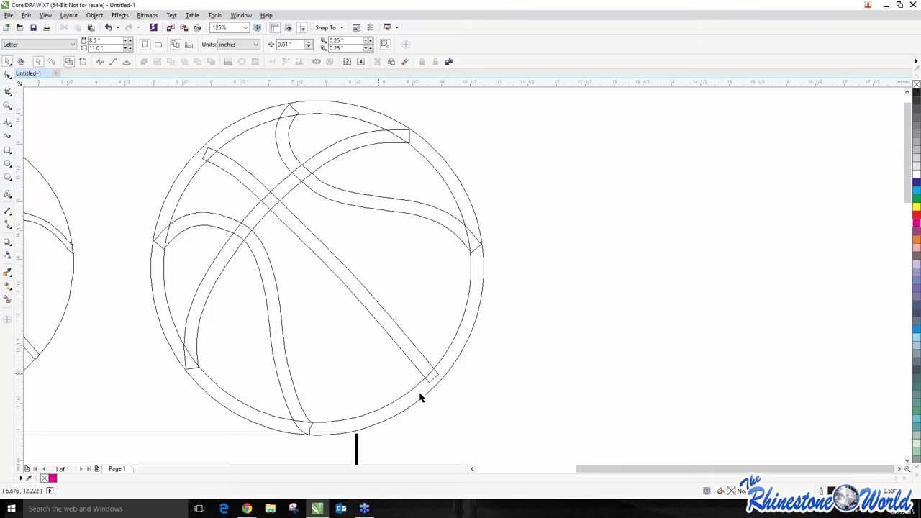
scroll(436, 381, "up", 4)
scroll(403, 346, "down", 4)
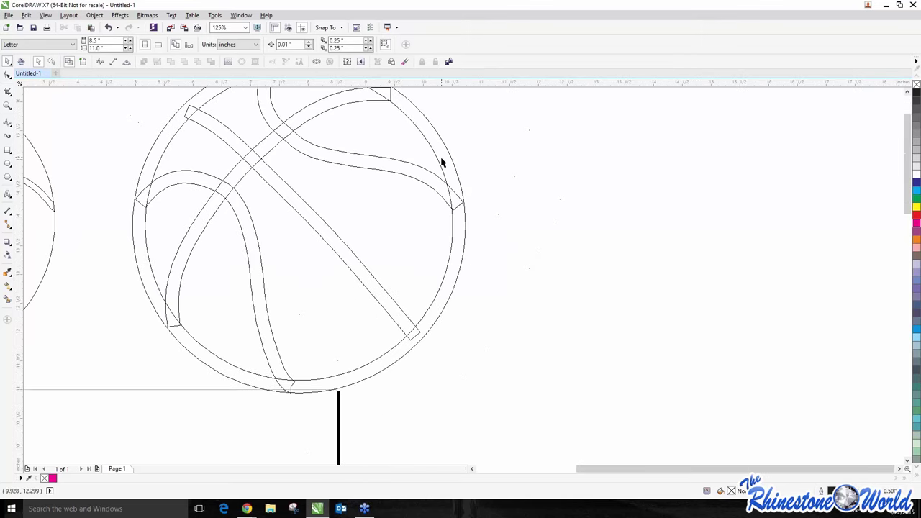
scroll(431, 202, "down", 4)
scroll(419, 216, "up", 2)
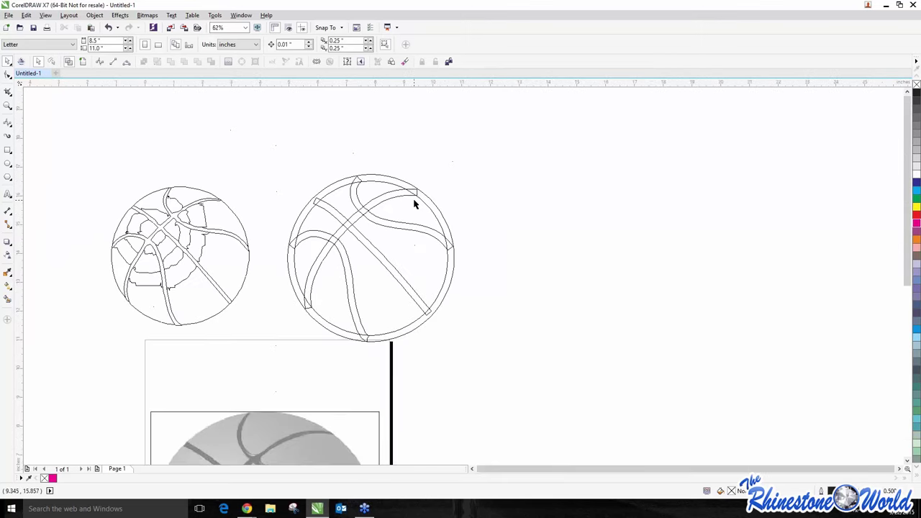
left_click(82, 61)
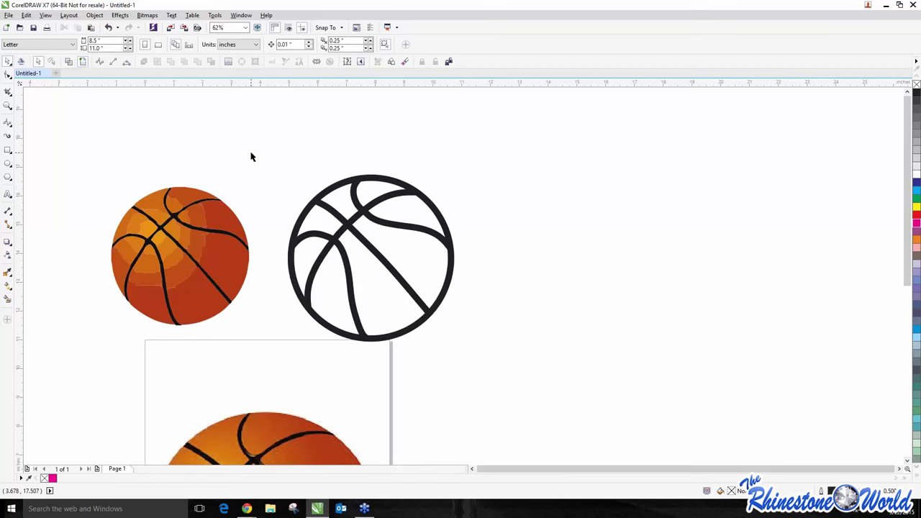
Step: Weld the five shapes of the black basketball outline into a single curve and check the merged contours in wireframe view
left_click_drag(259, 130, 492, 371)
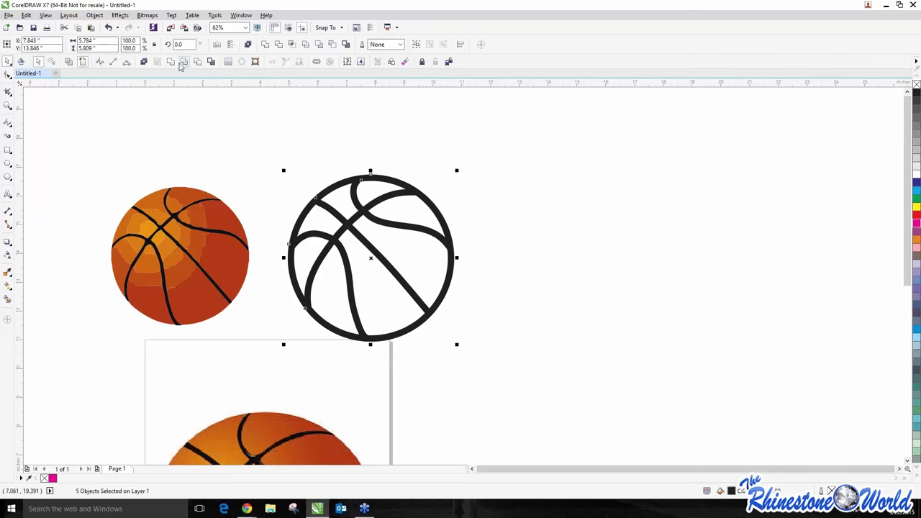
left_click(173, 65)
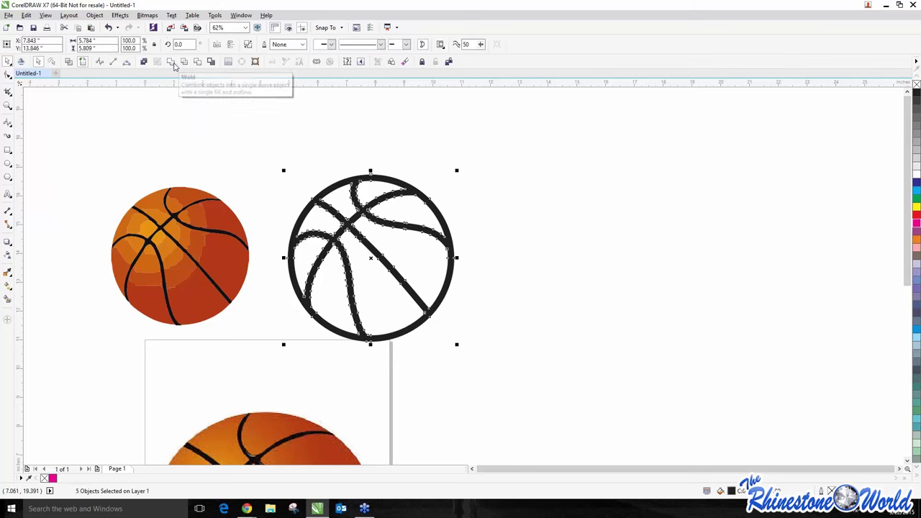
key("shift+F9")
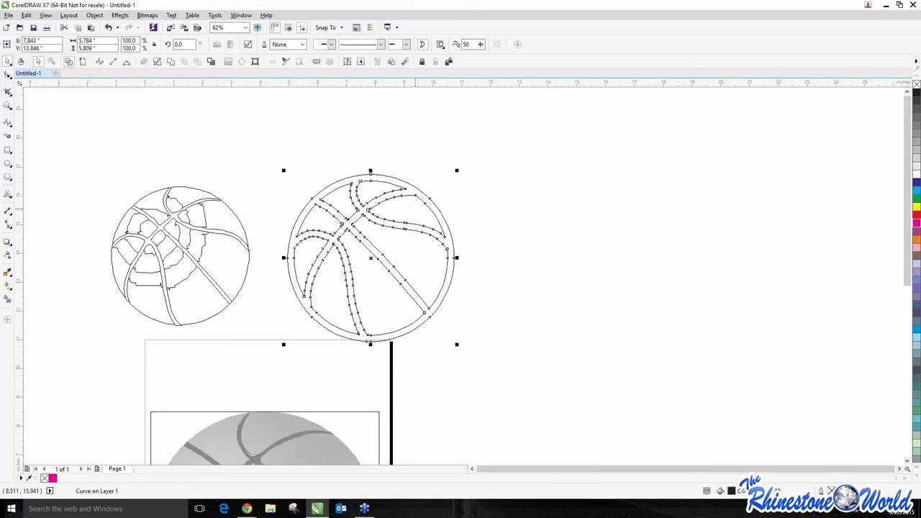
scroll(421, 217, "up", 2)
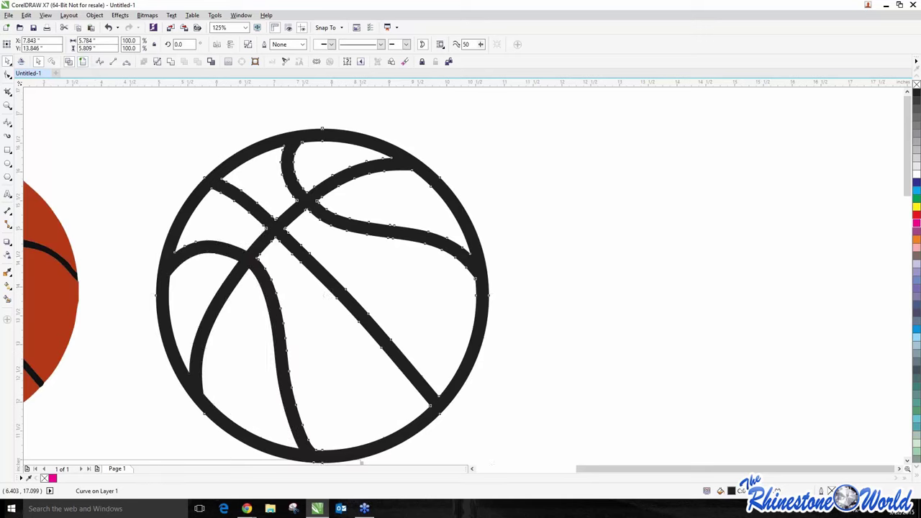
key("shift+F9")
scroll(321, 181, "down", 2)
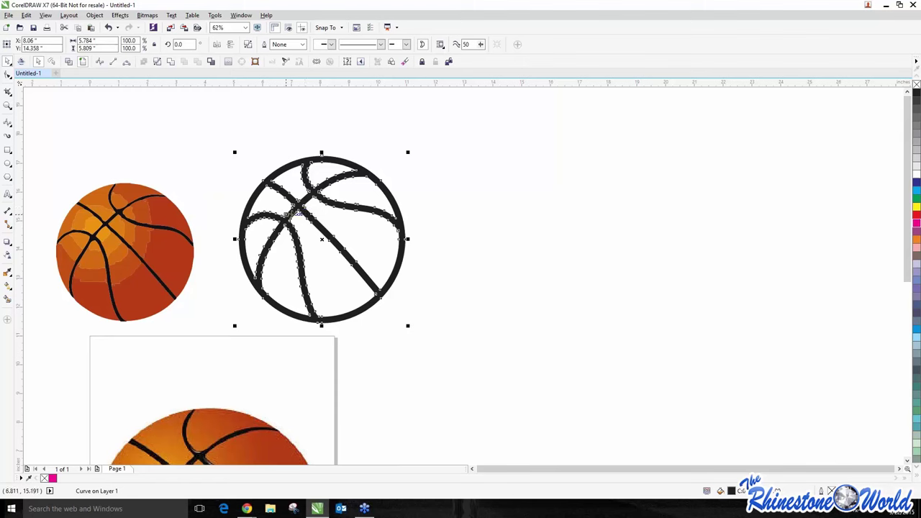
Step: Move the welded basketball outline as one object, placing it beside the coloured ball at about X 7.7 in, Y 14.1 in
left_click(220, 224)
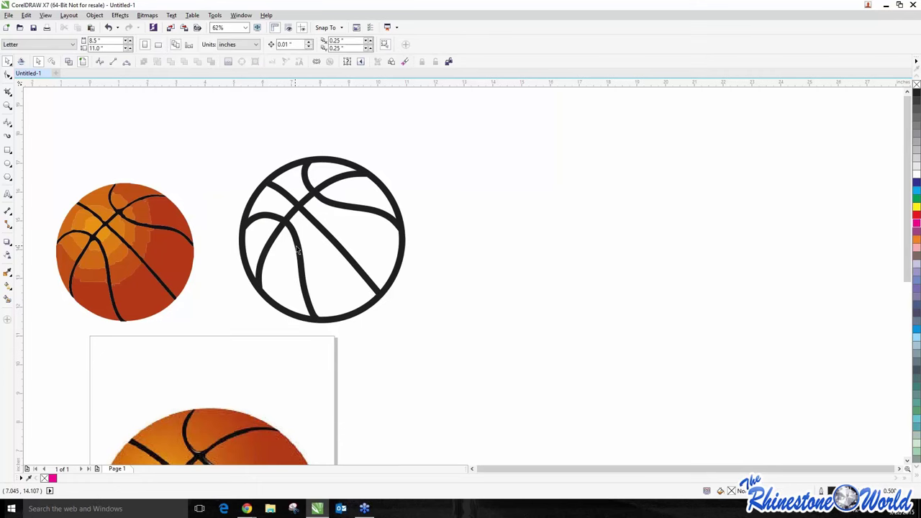
left_click_drag(296, 249, 358, 257)
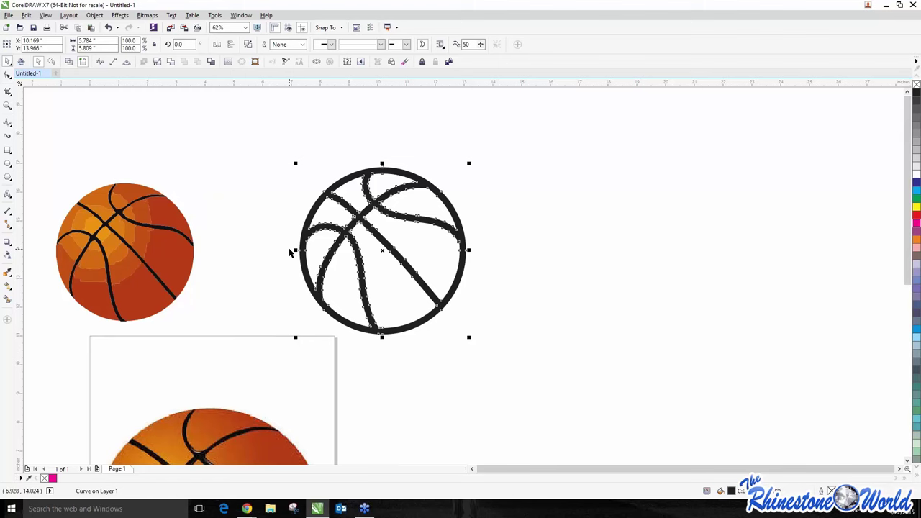
right_click(345, 208)
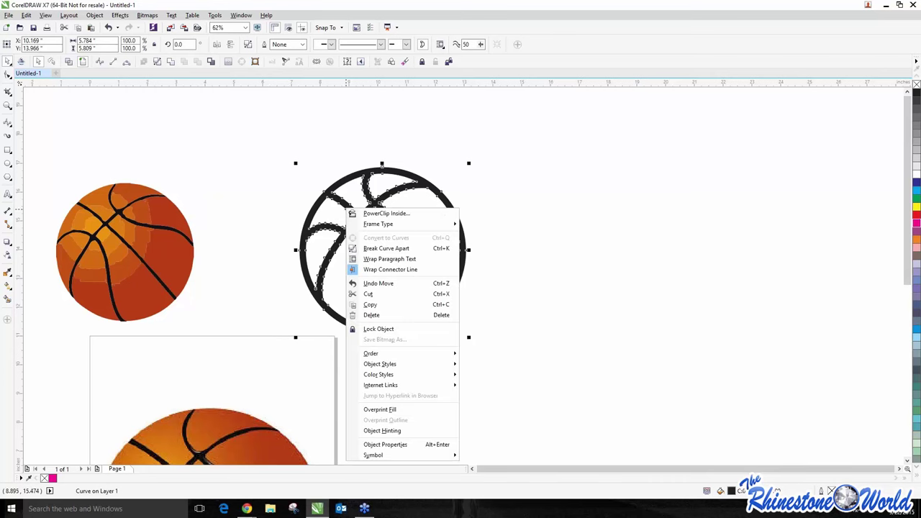
key("Escape")
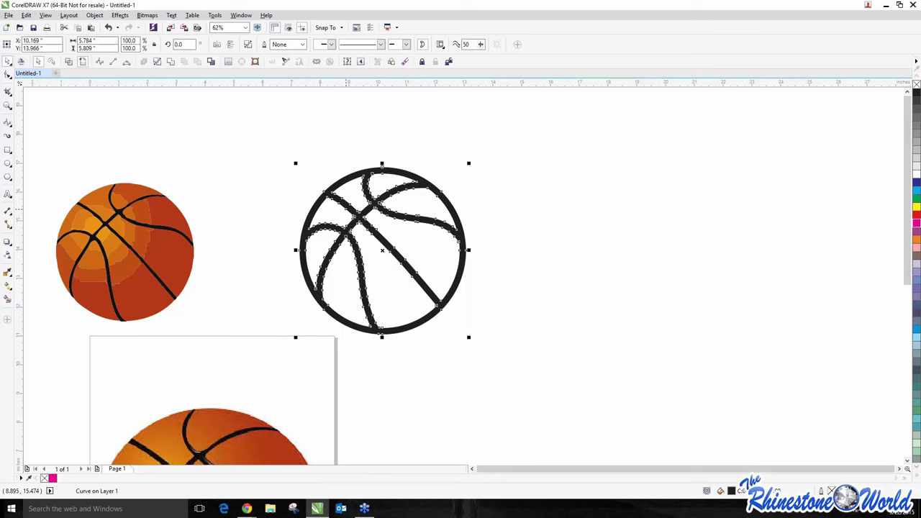
left_click(289, 203)
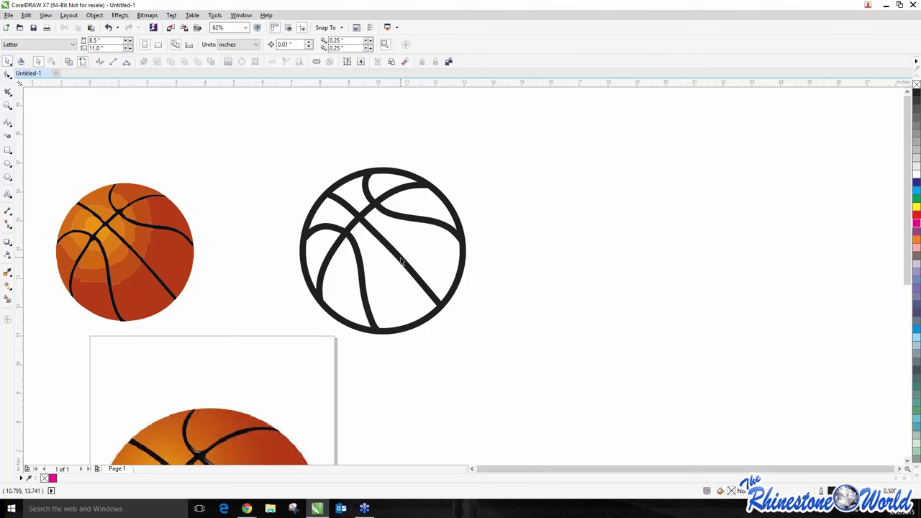
left_click_drag(401, 264, 329, 259)
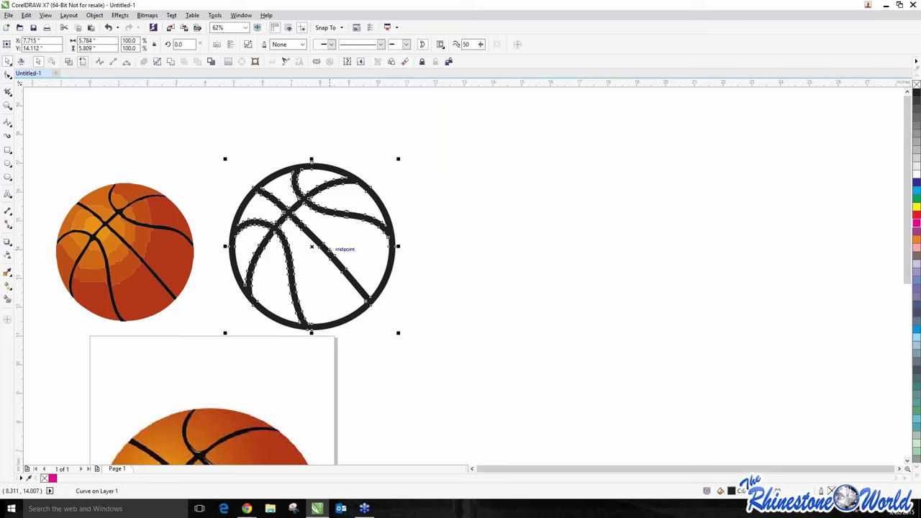
left_click(397, 281)
scroll(355, 324, "down", 2)
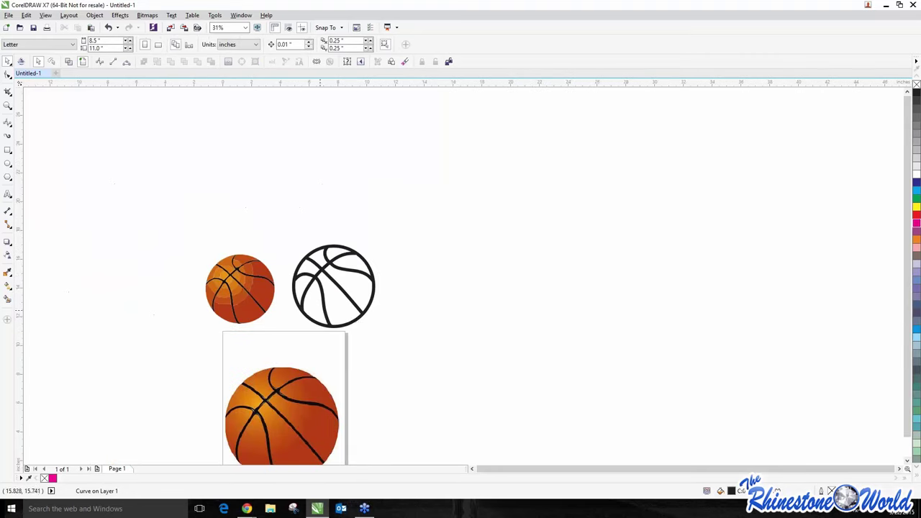
scroll(353, 319, "up", 2)
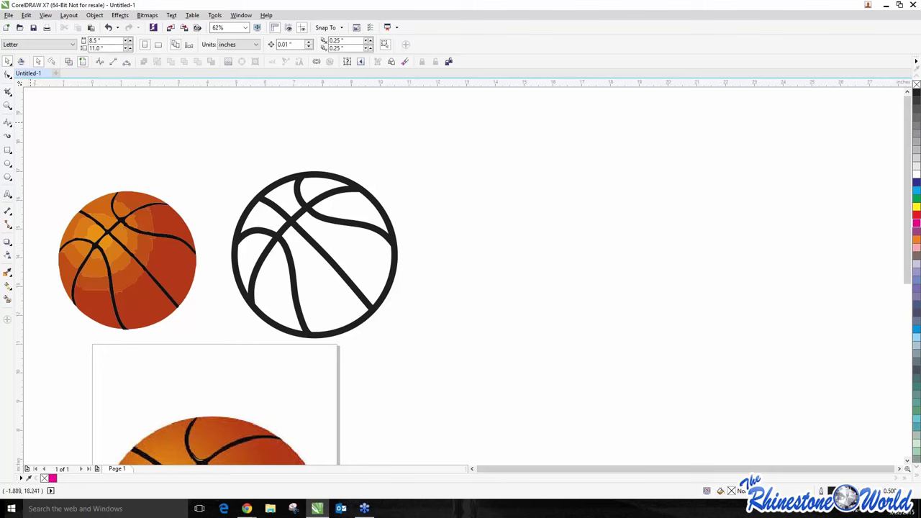
Step: Draw an open, winding B-spline curve about 10.8 by 7.5 in in the empty area beside the basketball outline
left_click(8, 123)
left_click(431, 164)
left_click(551, 199)
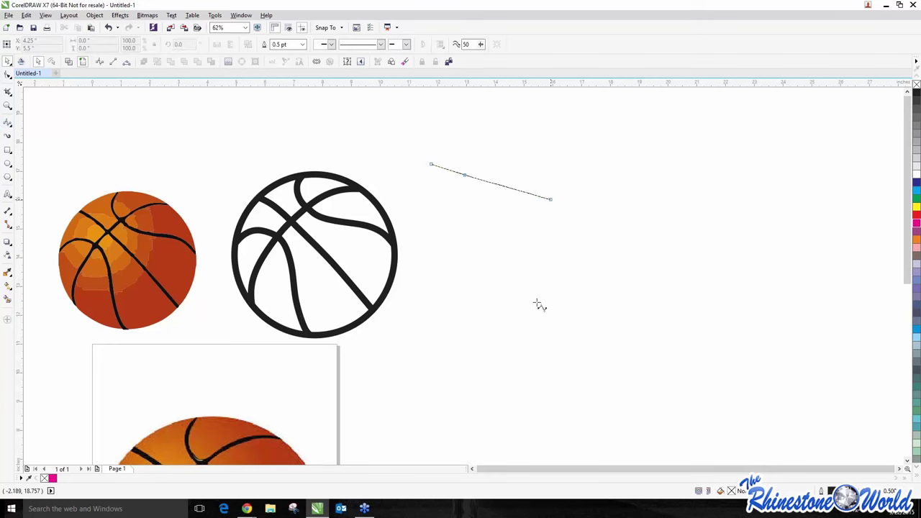
left_click(537, 300)
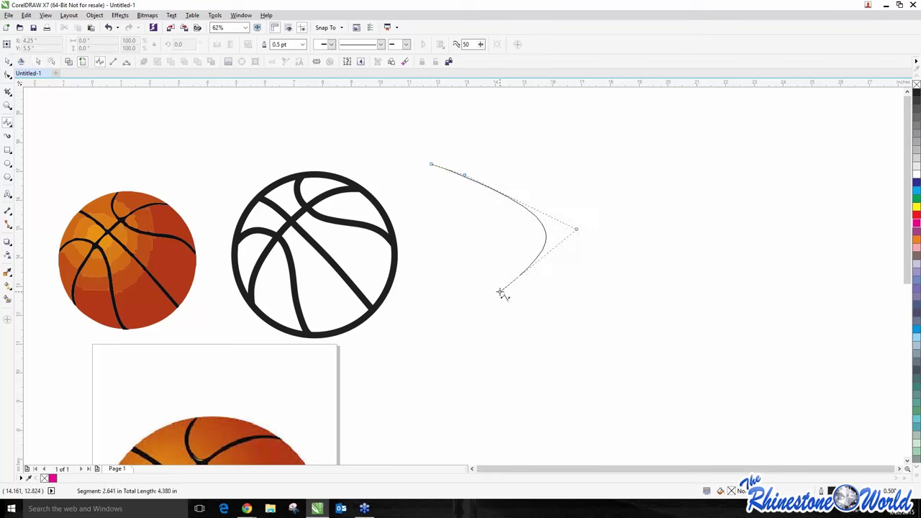
left_click(500, 292)
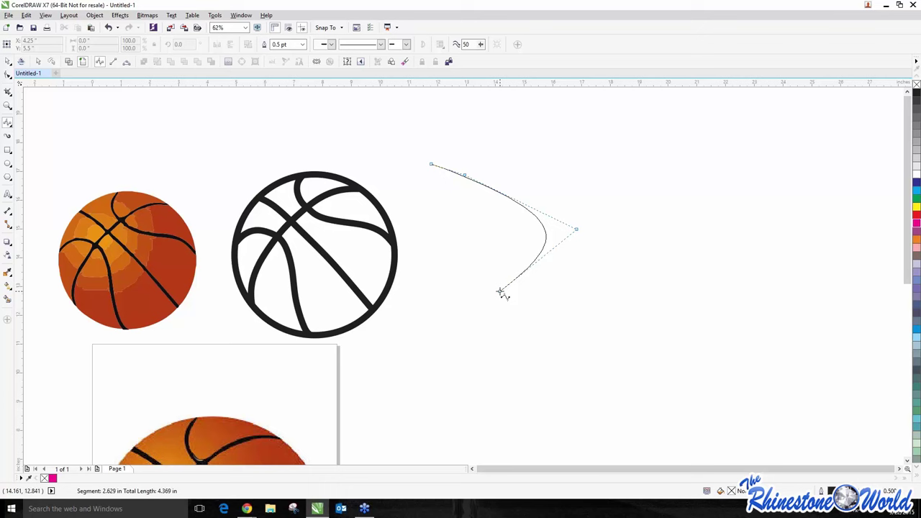
left_click(440, 376)
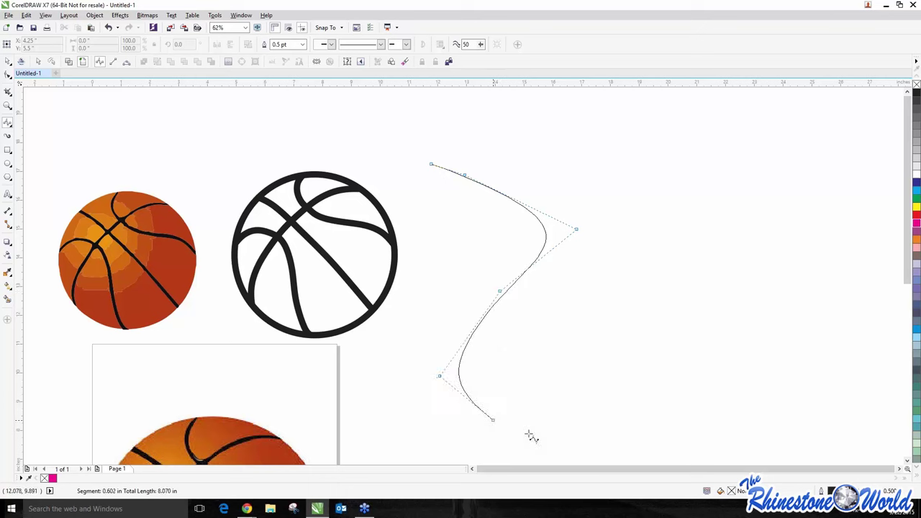
left_click(718, 390)
left_click(759, 249)
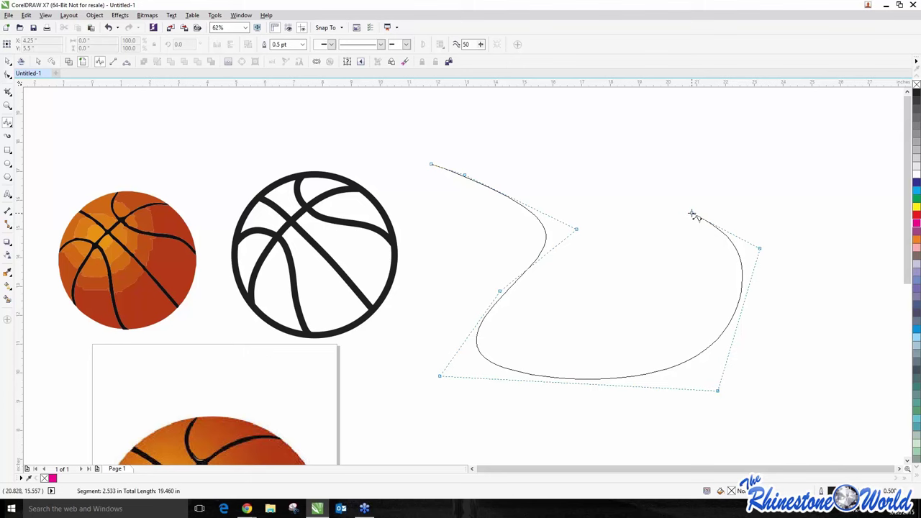
double_click(692, 214)
Step: Inspect the B-spline curve's control points with the Shape tool, selecting the one at its first bend
key("F10")
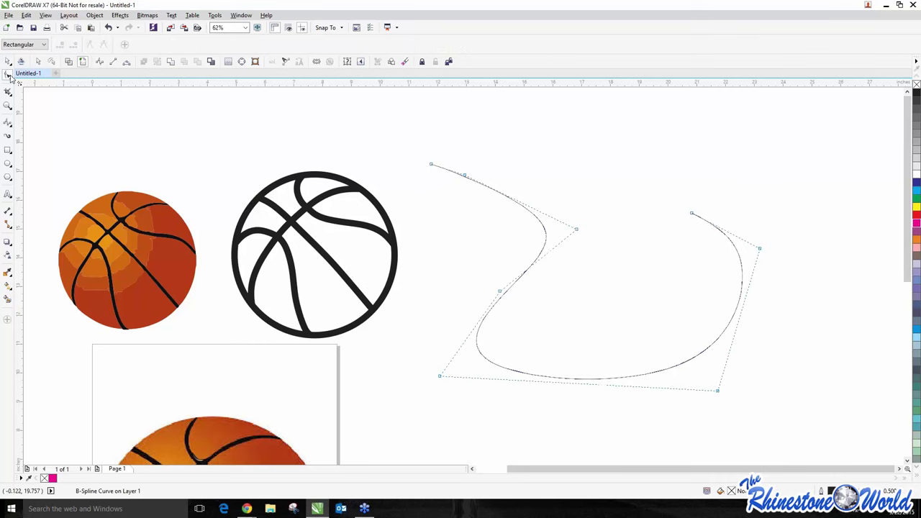
scroll(581, 238, "up", 2)
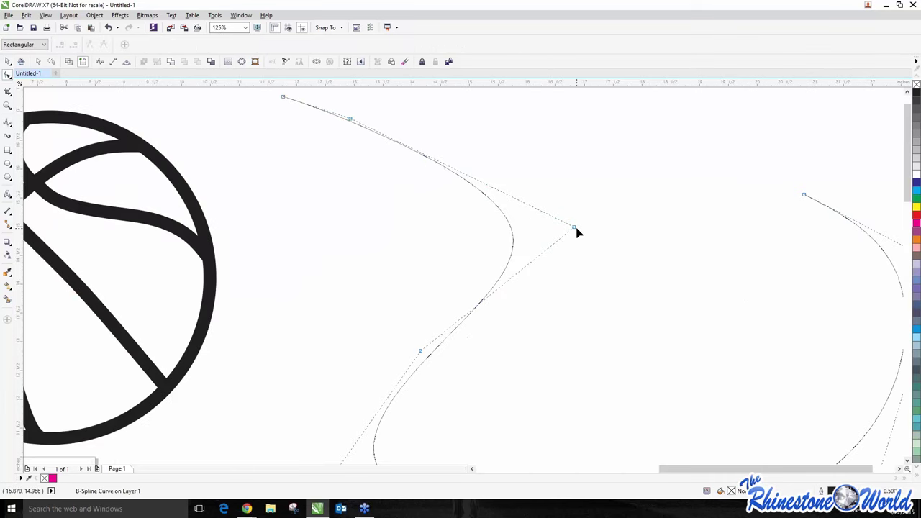
left_click(576, 230)
scroll(575, 229, "down", 2)
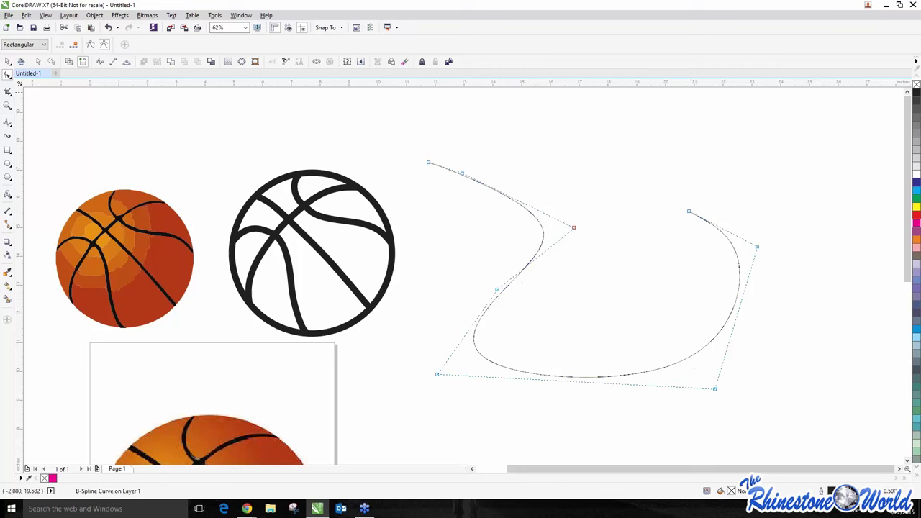
Step: Scale the B-spline curve down to about 62.4% and move it to about X 15.8 in, Y 14.1 in
left_click(8, 62)
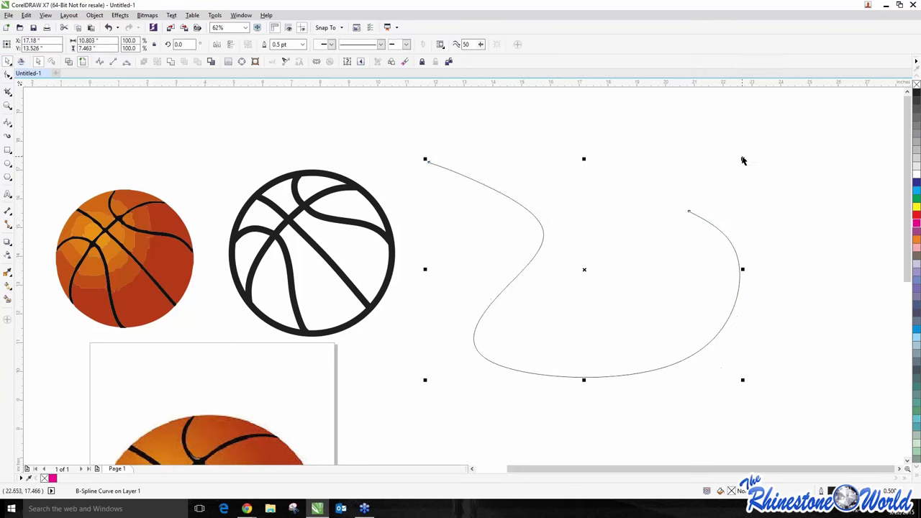
left_click_drag(743, 158, 625, 239)
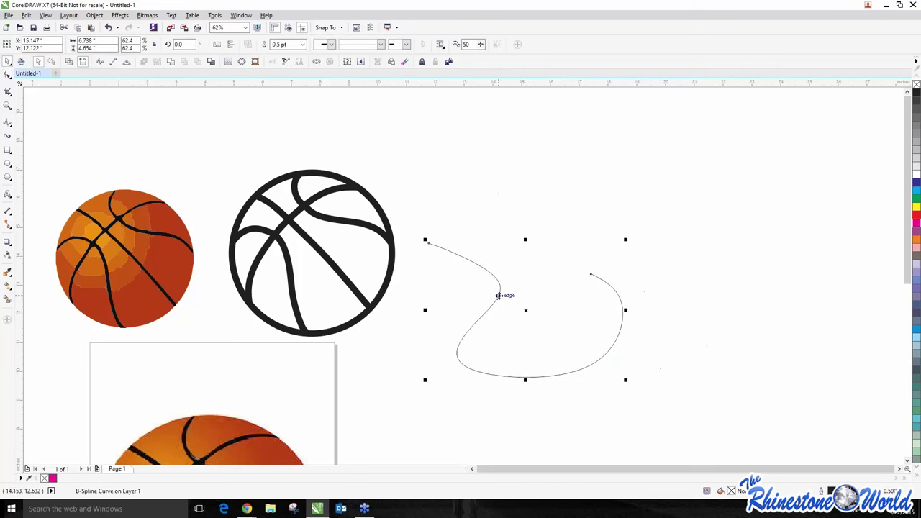
left_click_drag(506, 295, 517, 236)
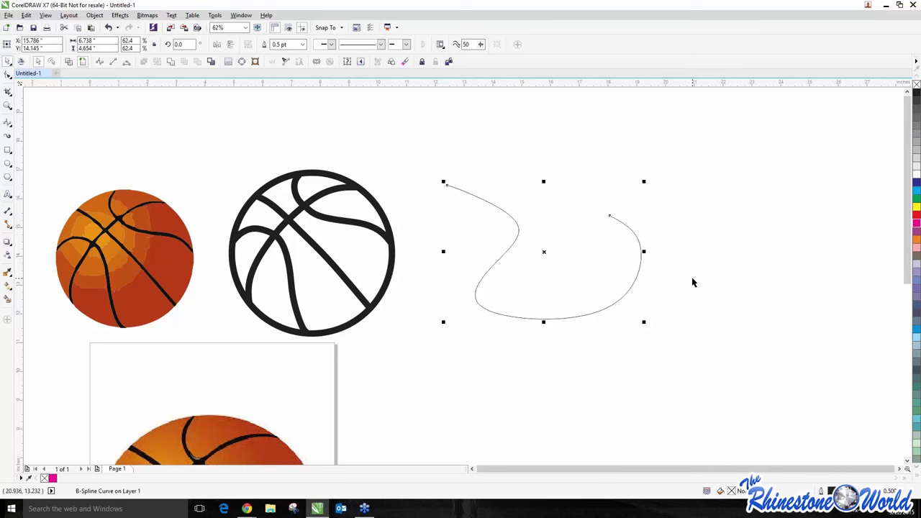
Step: Thicken the B-spline curve's outline, trying a width of 10 pt and settling on 24 pt
scroll(677, 265, "up", 2)
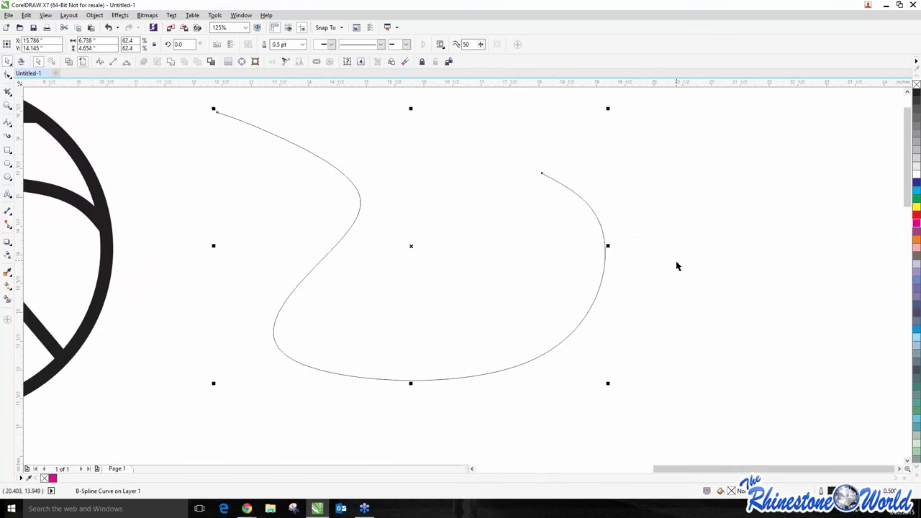
left_click(302, 44)
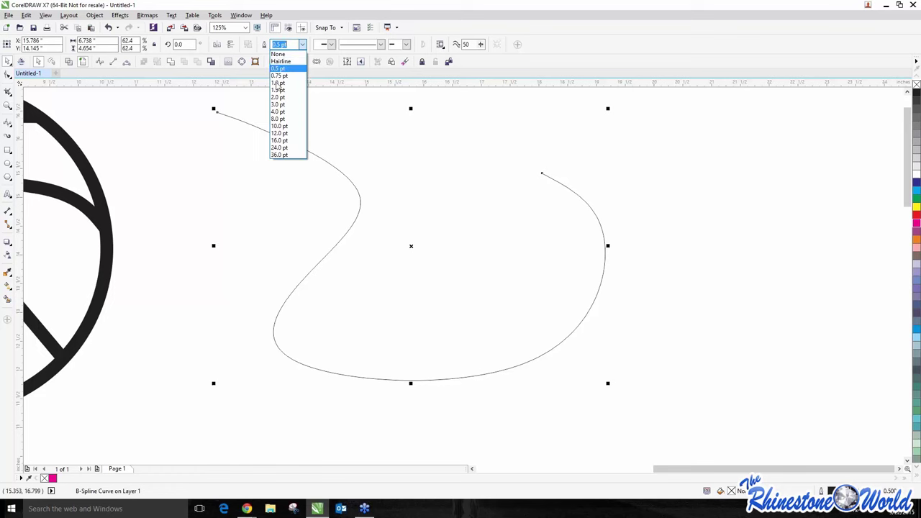
left_click(284, 126)
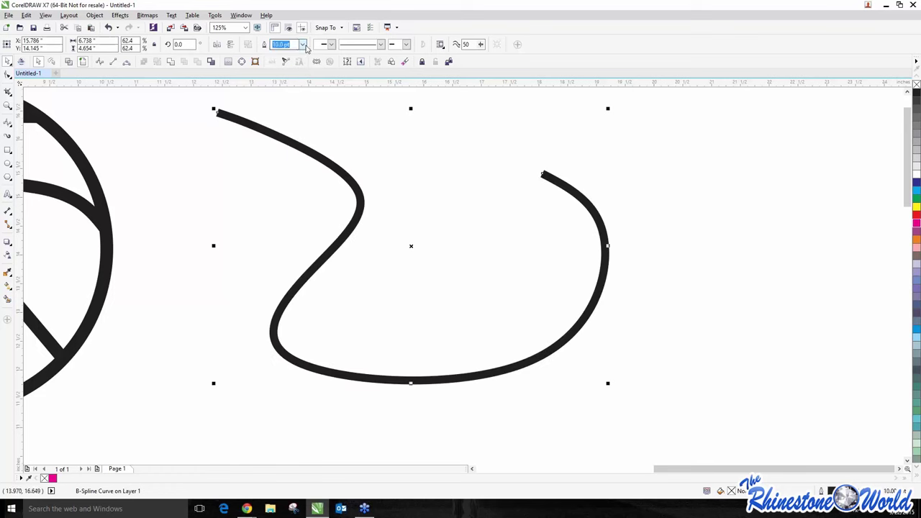
left_click(303, 44)
left_click(280, 148)
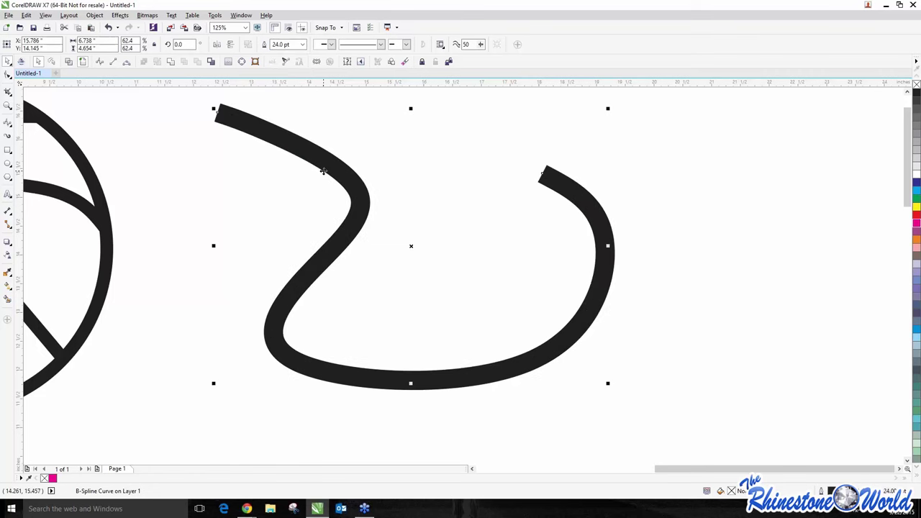
Step: Compare the thick B-spline curve with the welded basketball outline in wireframe view, and return to the normal view
scroll(295, 151, "down", 5)
scroll(306, 154, "up", 5)
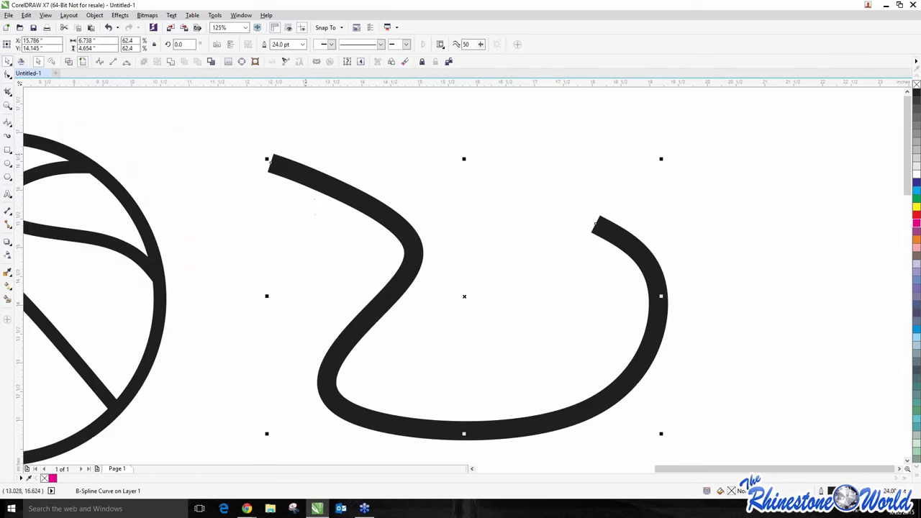
left_click(69, 62)
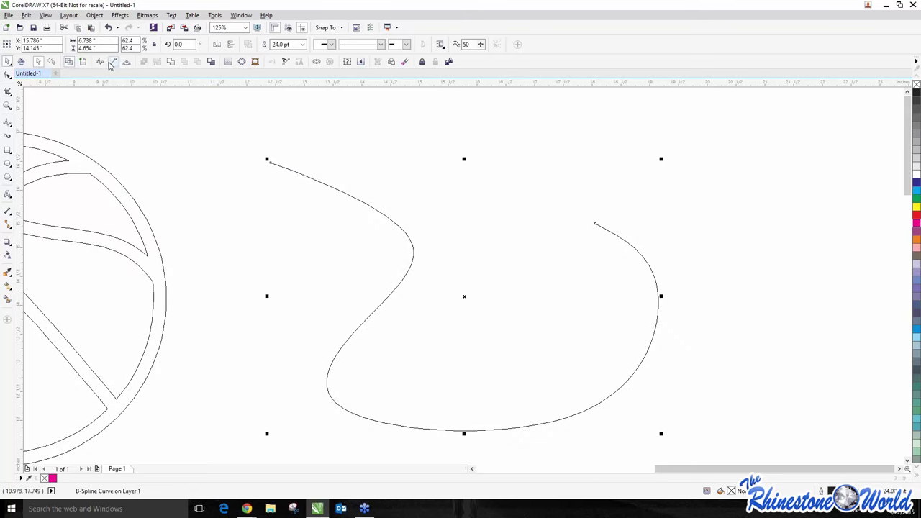
left_click(75, 62)
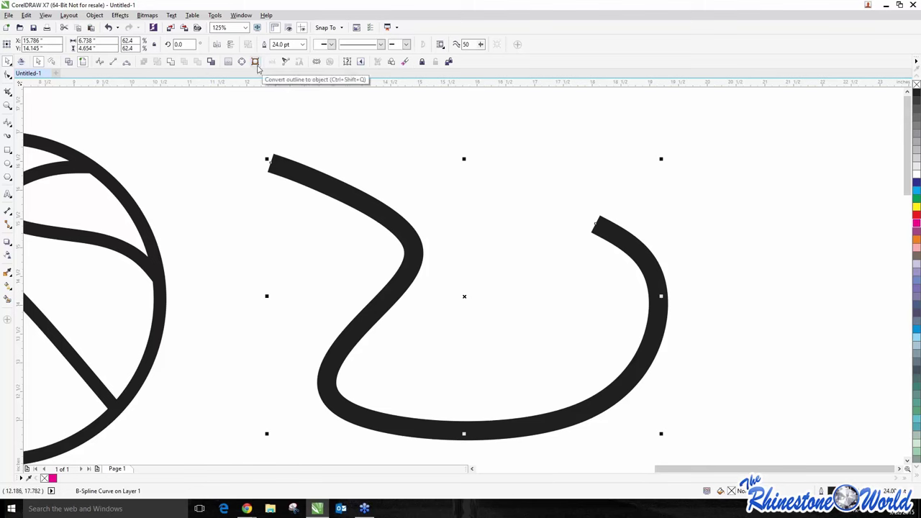
Step: Convert the thick B-spline curve's outline to an object and check the resulting shape in wireframe view
left_click(94, 16)
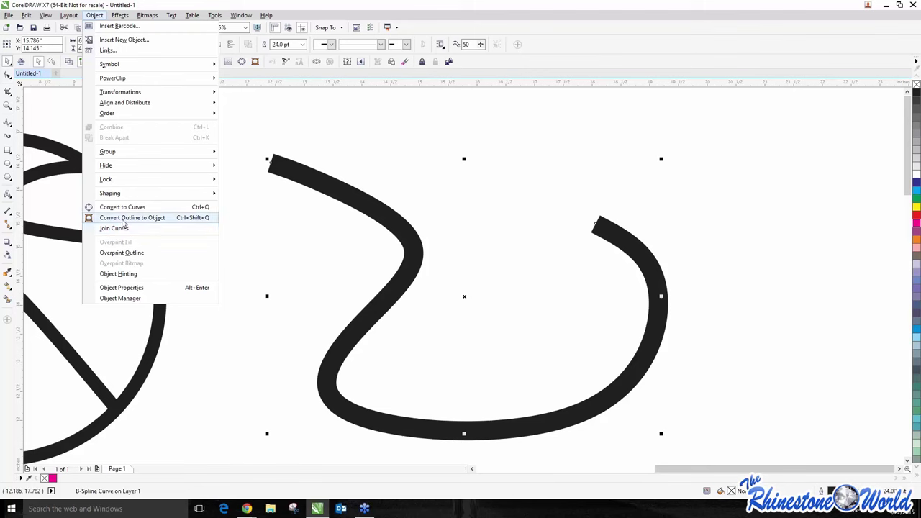
left_click(185, 218)
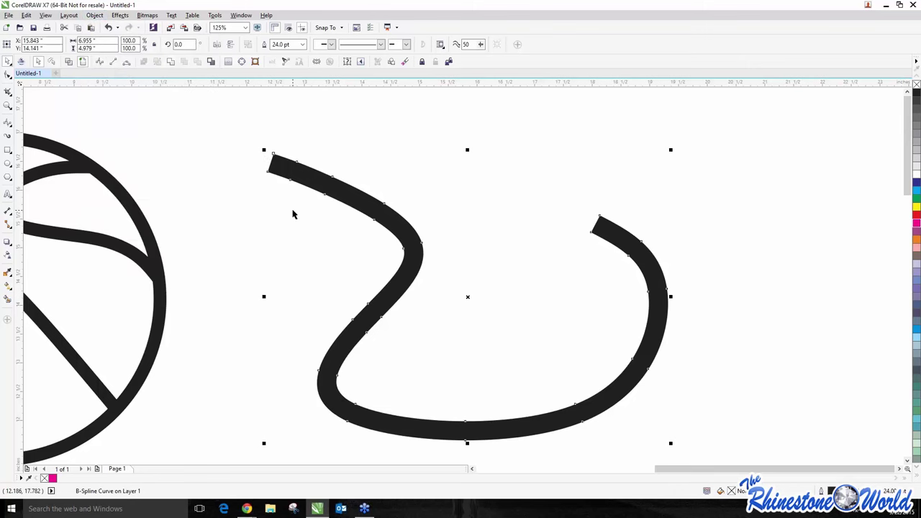
left_click(69, 62)
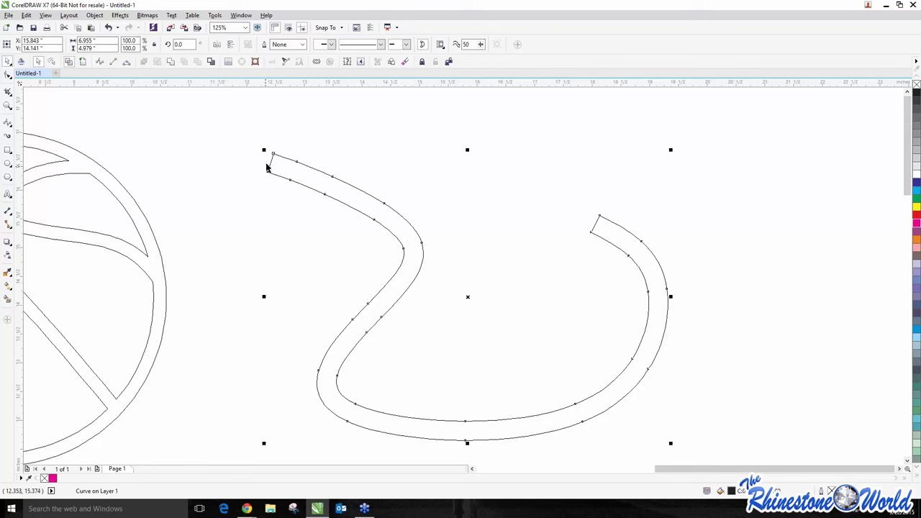
left_click(82, 61)
Step: Distort the converted curve with the Shape tool by pulling edge nodes near both of its ends away from the band
scroll(293, 116, "up", 4)
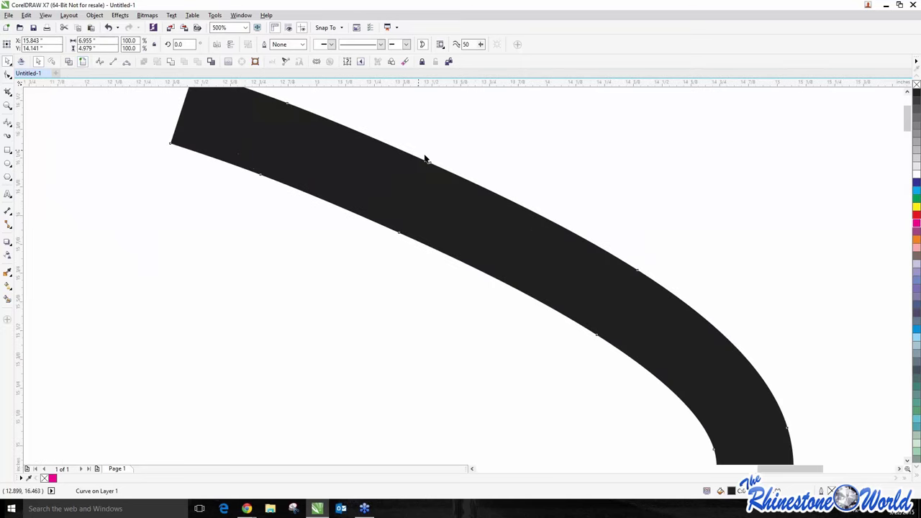
key("F10")
left_click_drag(427, 162, 463, 132)
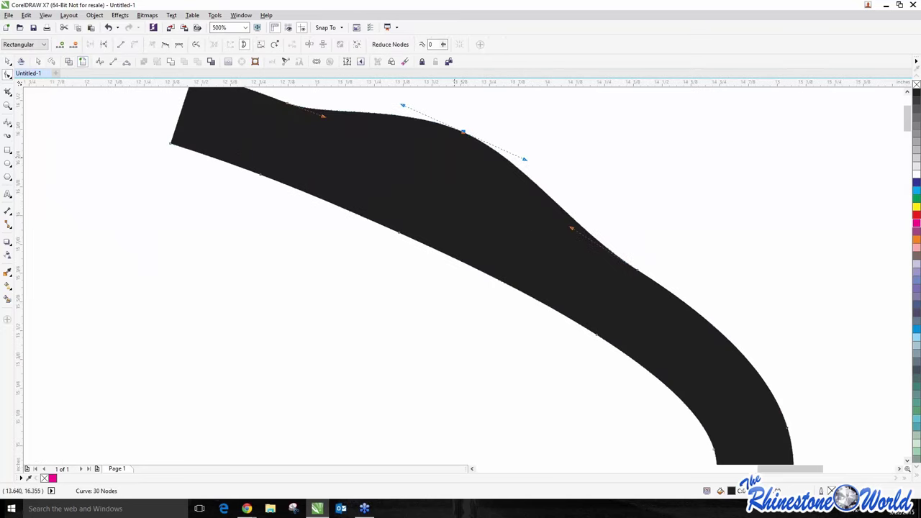
scroll(415, 226, "down", 2)
left_click_drag(423, 202, 331, 303)
scroll(332, 302, "down", 1)
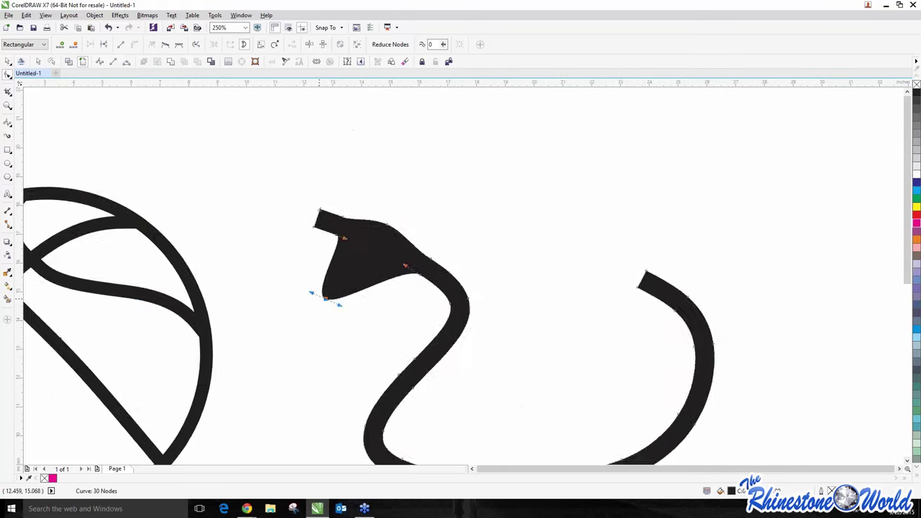
scroll(317, 284, "down", 5)
scroll(313, 282, "up", 7)
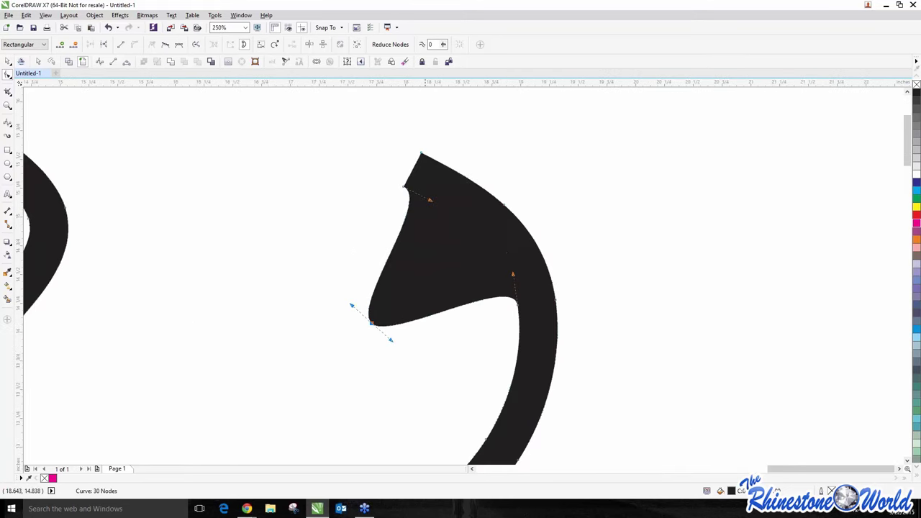
left_click_drag(504, 206, 821, 130)
scroll(442, 352, "down", 4)
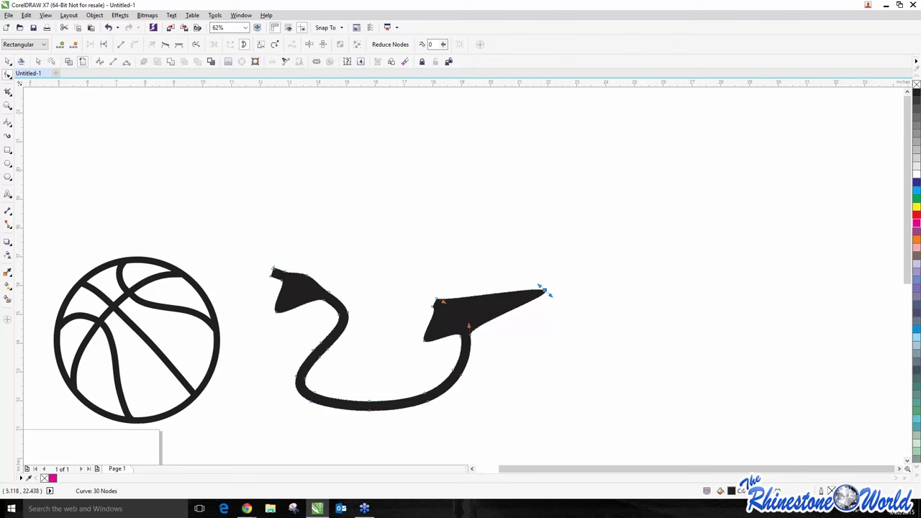
Step: Delete the distorted curve object beside the basketball outline
key("space")
left_click(230, 214)
scroll(432, 338, "down", 1)
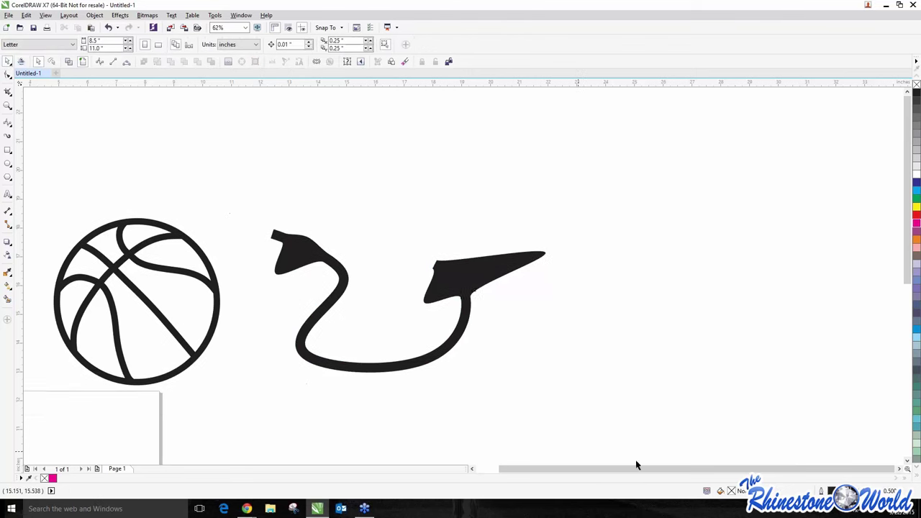
left_click(465, 317)
key("Delete")
Step: Move the welded basketball outline away from the small colored ball to about X 9.0 in, Y 14.4 in
scroll(107, 380, "down", 2)
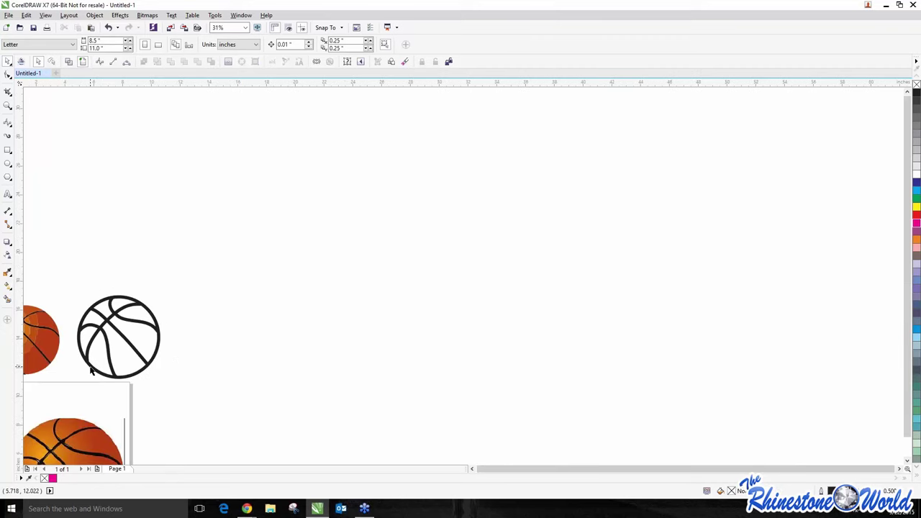
scroll(92, 370, "up", 1)
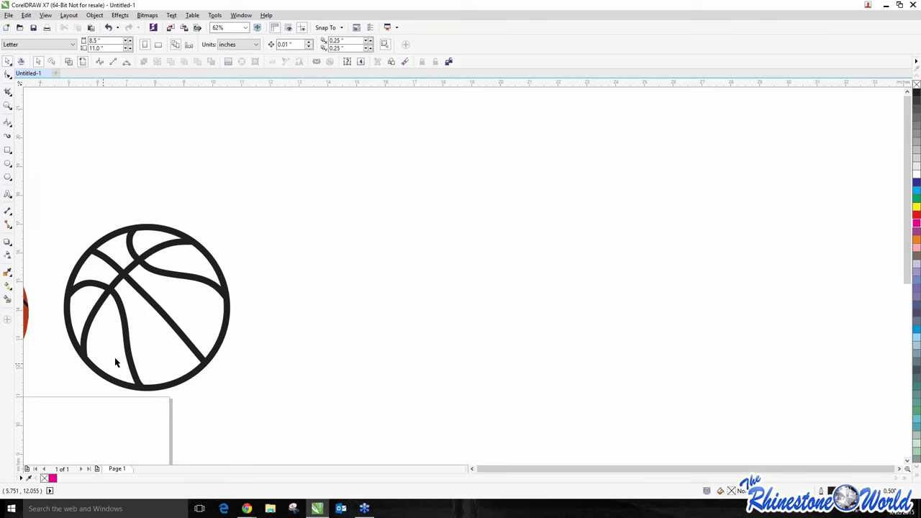
scroll(114, 379, "up", 1)
scroll(103, 370, "down", 1)
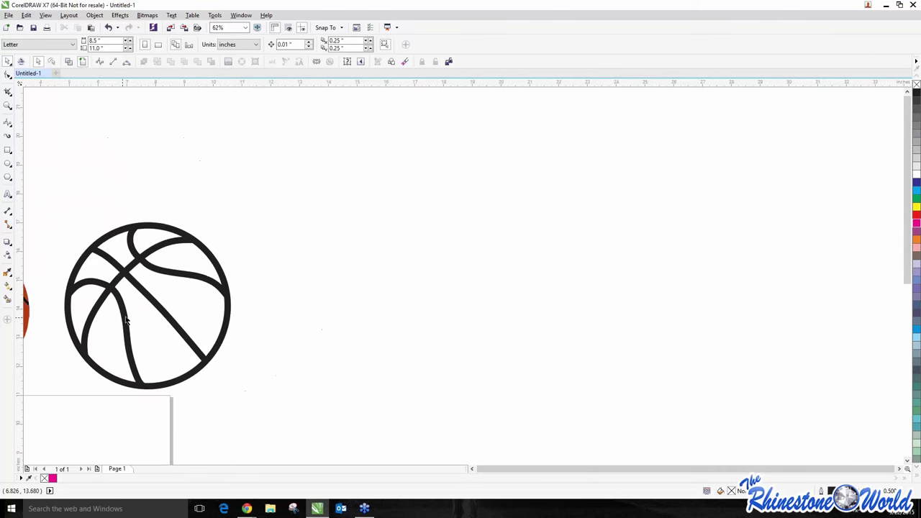
left_click_drag(128, 336, 146, 330)
scroll(153, 323, "down", 1)
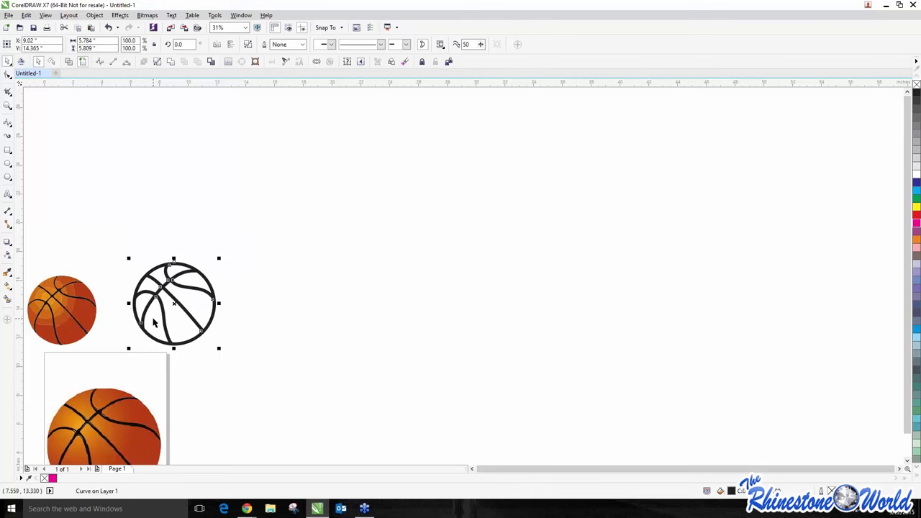
scroll(144, 308, "up", 1)
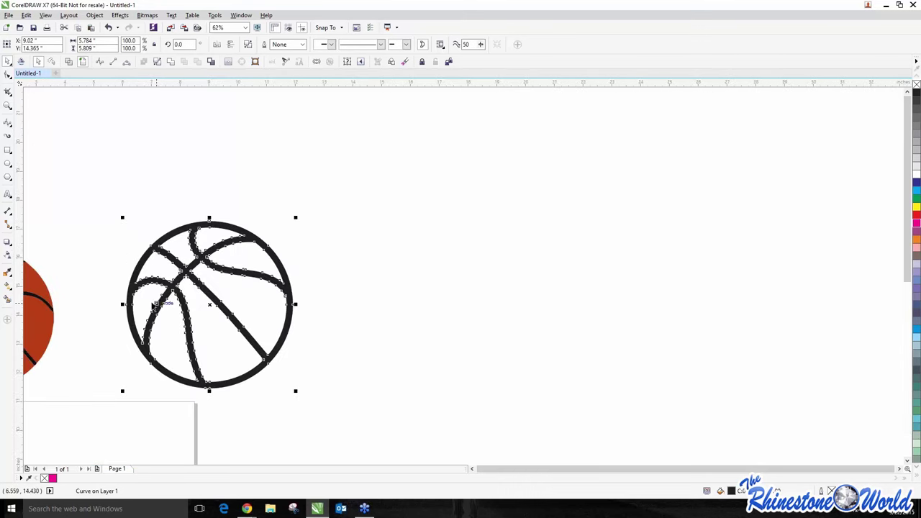
Step: Break the welded basketball curve apart, check the separate pieces in wireframe view, and return to the normal view
right_click(175, 291)
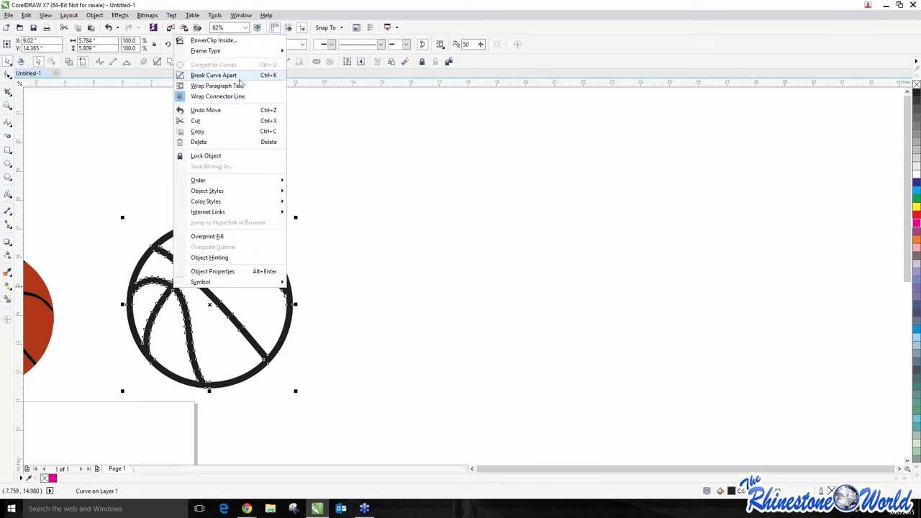
left_click(214, 75)
left_click(213, 172)
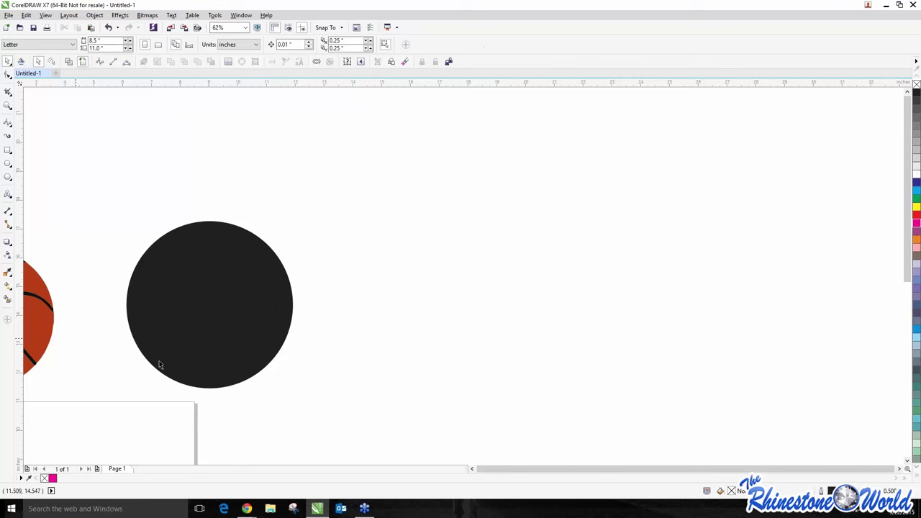
left_click(69, 62)
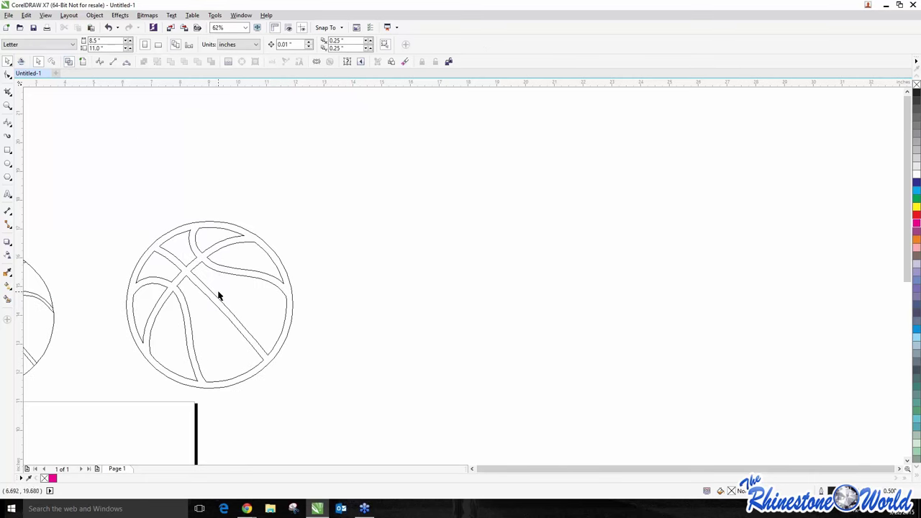
left_click(82, 62)
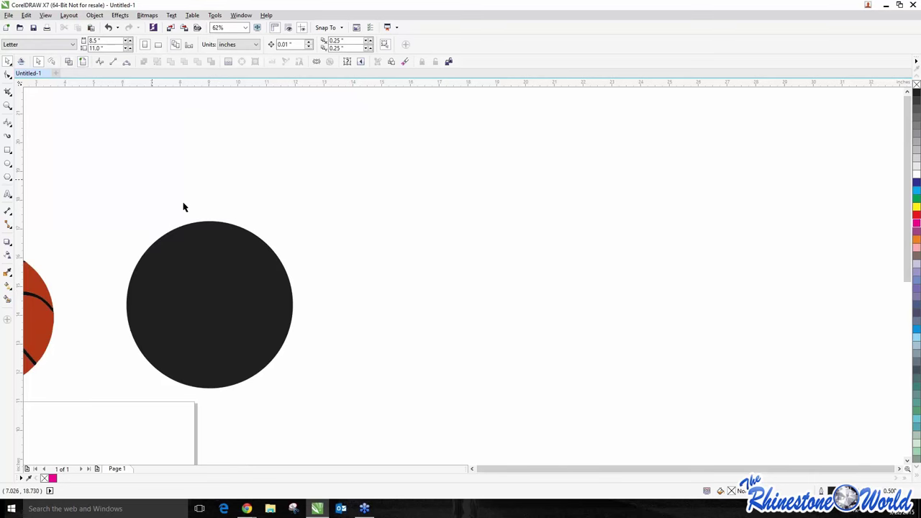
Step: Try moving the solid black circle off the panel pieces to about X 18.4 in, Y 14.8 in and center-aligning it with them
left_click_drag(263, 248, 533, 231)
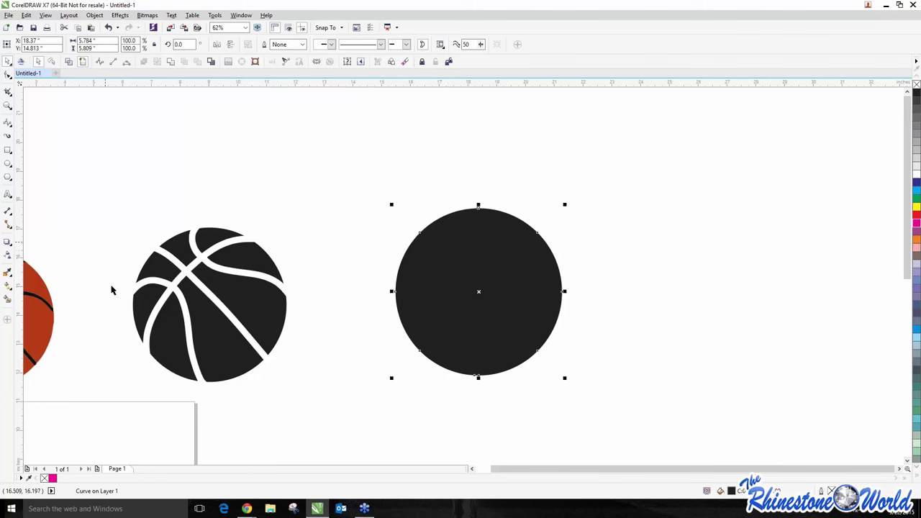
left_click(191, 265, "shift")
key("c")
key("e")
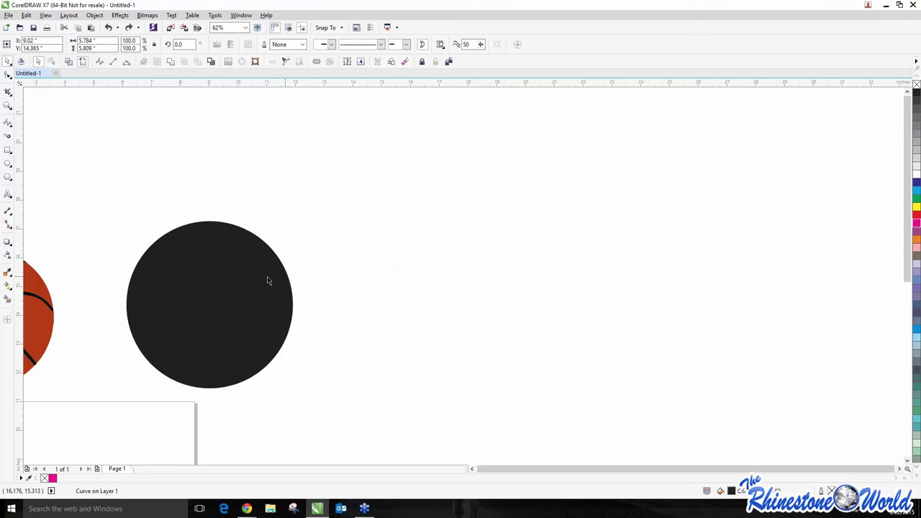
key("Escape")
Step: Fill the solid black circle covering the panel pieces with cyan blue
scroll(267, 278, "up", 2)
left_click(295, 254)
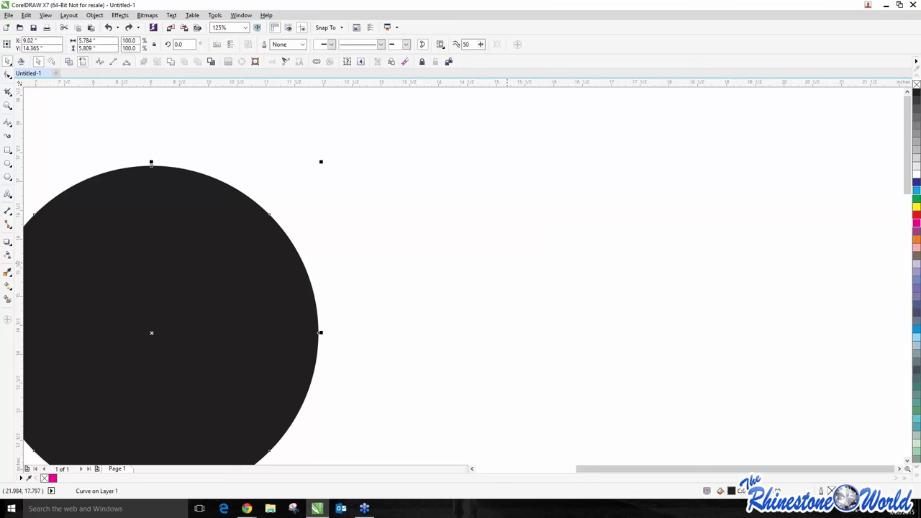
left_click(917, 190)
scroll(341, 249, "down", 2)
key("Escape")
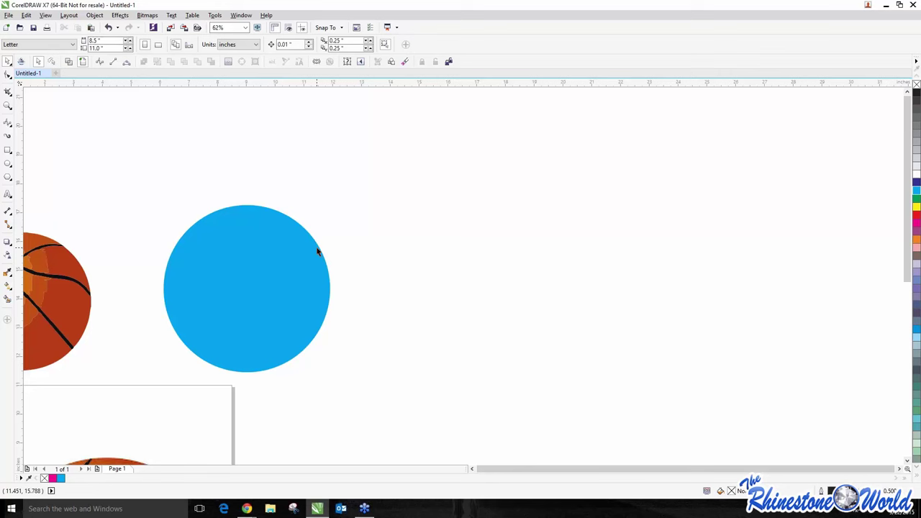
Step: Try moving the blue circle off the black panels to about X 12.9 in, Y 15.5 in, and undo the move
left_click(317, 251)
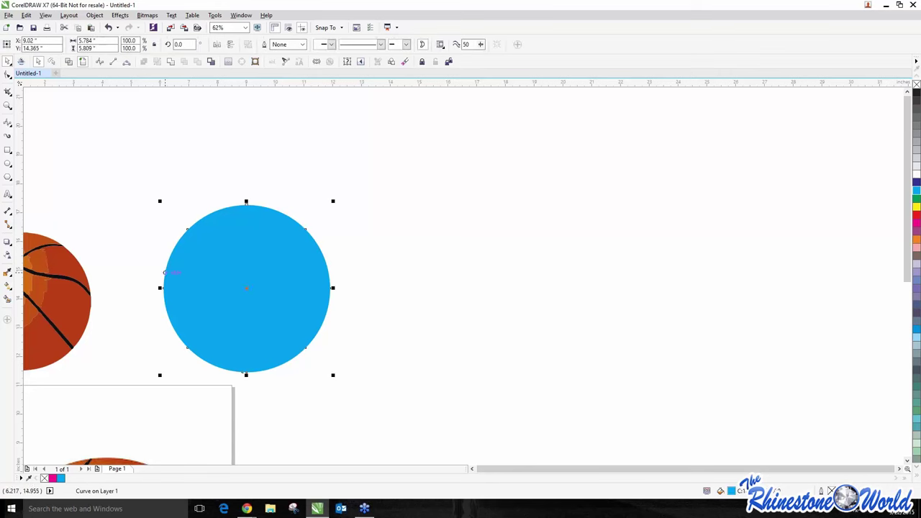
left_click_drag(318, 251, 431, 218)
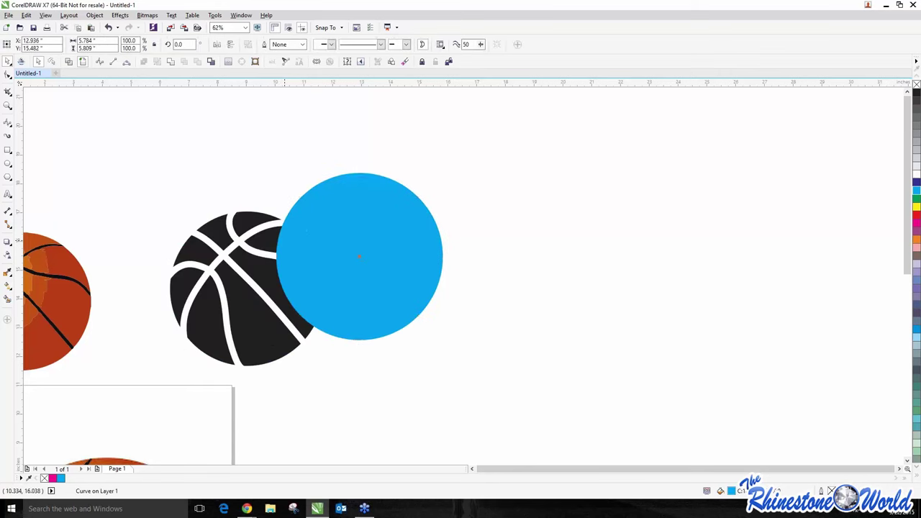
key("ctrl+z")
Step: Send the blue circle to the back of the page, behind the black basketball panels
right_click(306, 233)
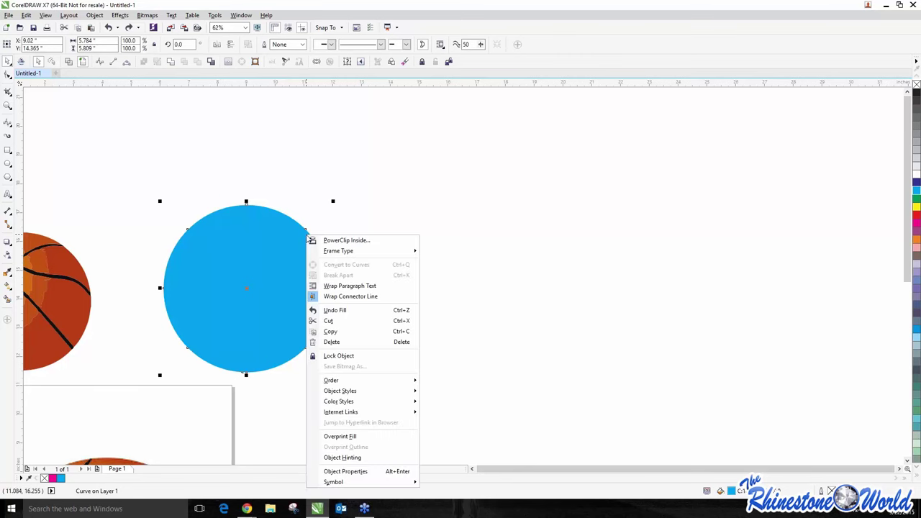
mouse_move(343, 384)
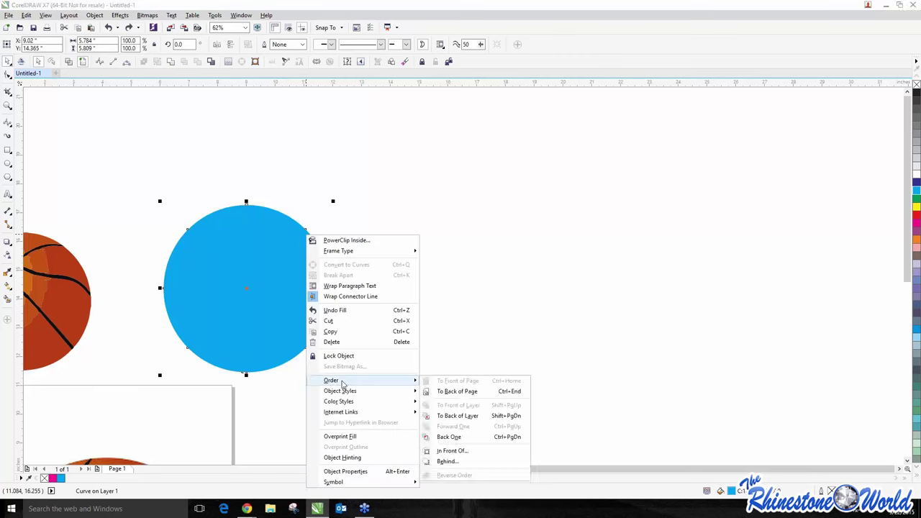
left_click(453, 392)
key("Escape")
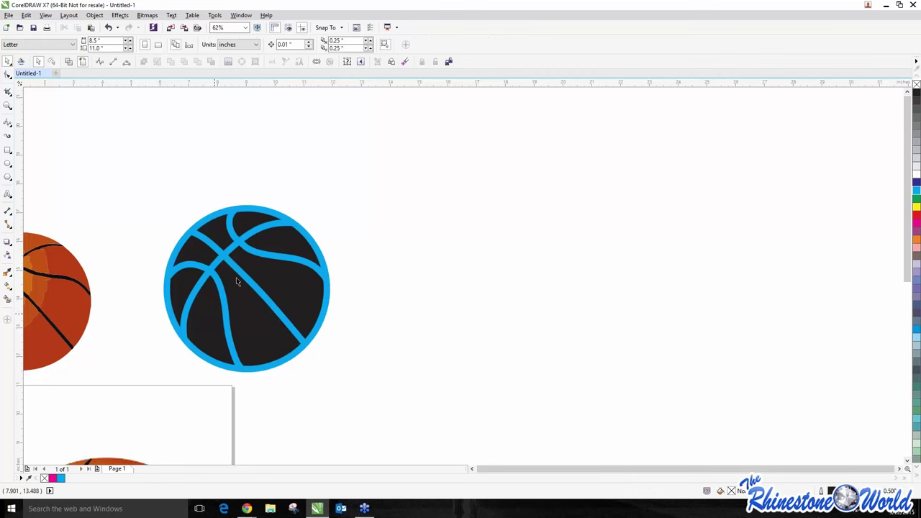
Step: Select all eight black basketball panels without the blue circle and fill them with orange
scroll(241, 287, "up", 3)
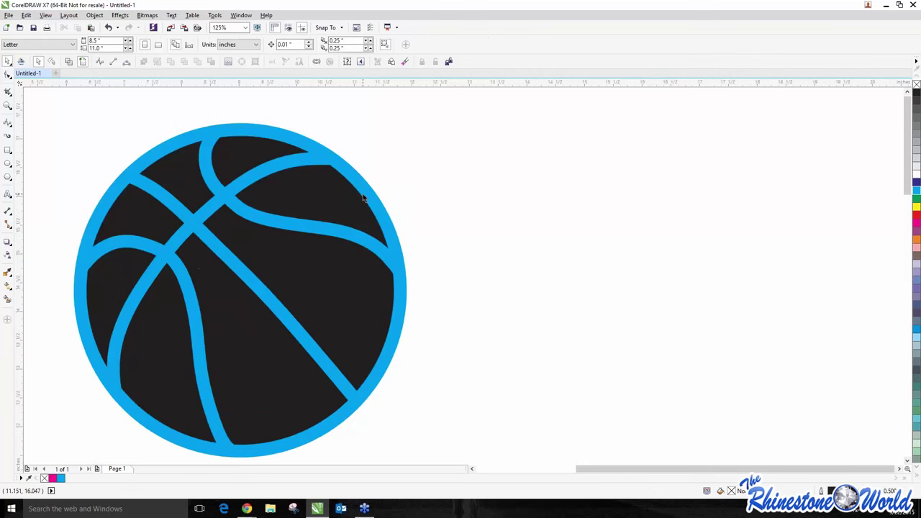
scroll(173, 154, "down", 3)
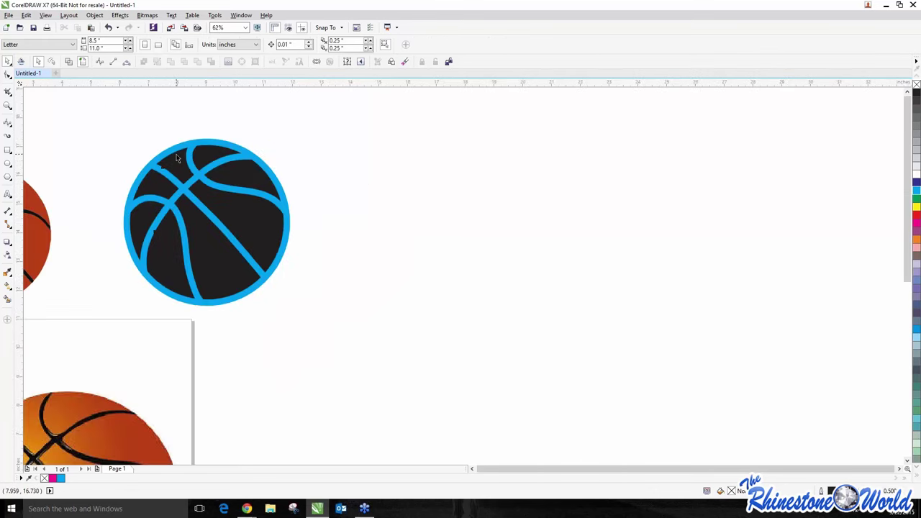
scroll(173, 165, "up", 3)
left_click(174, 164)
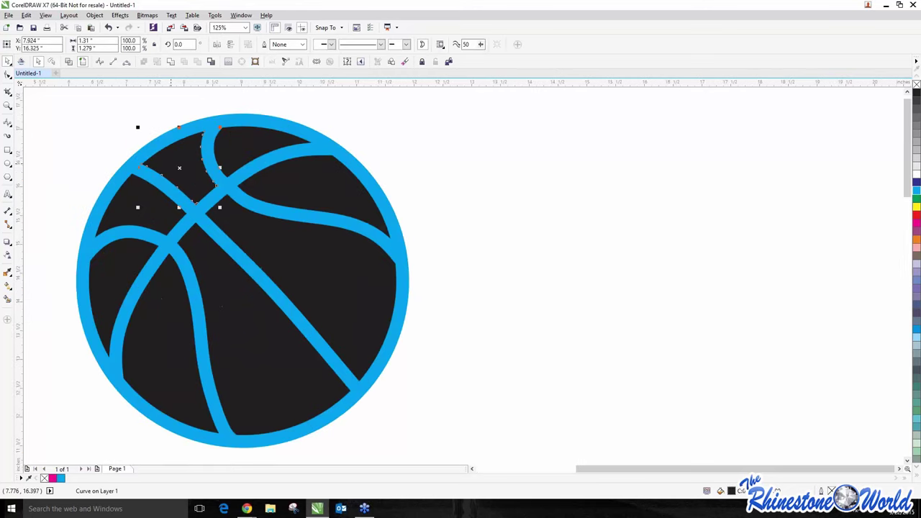
scroll(170, 164, "down", 3)
left_click_drag(89, 136, 288, 323)
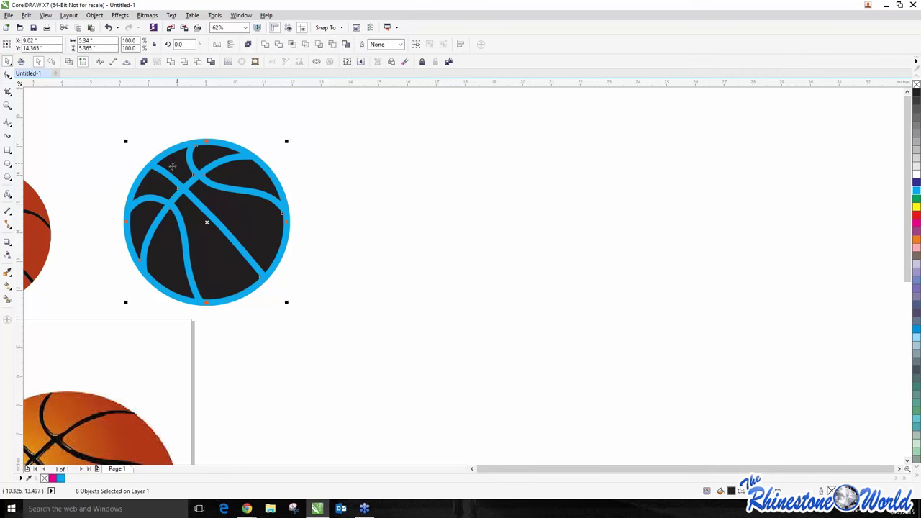
left_click(916, 240)
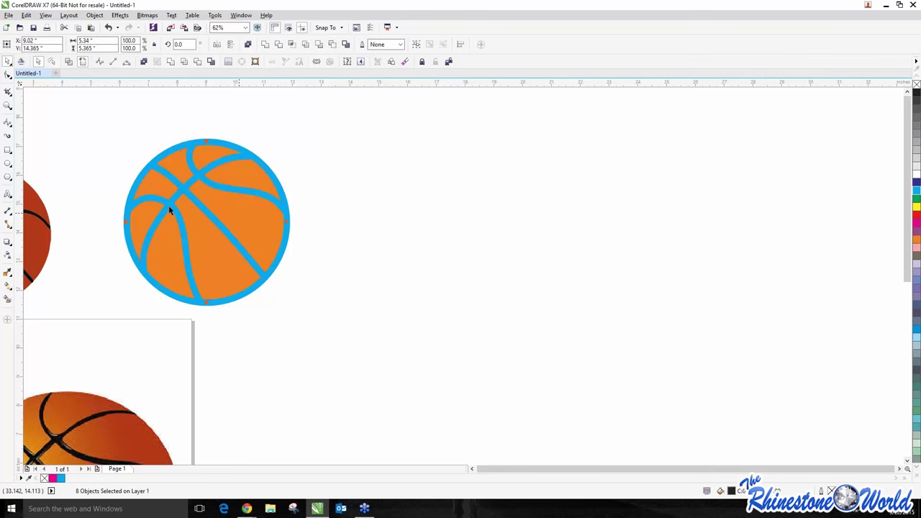
key("Escape")
Step: Recolor the blue circle behind the orange panels to black
left_click(277, 211)
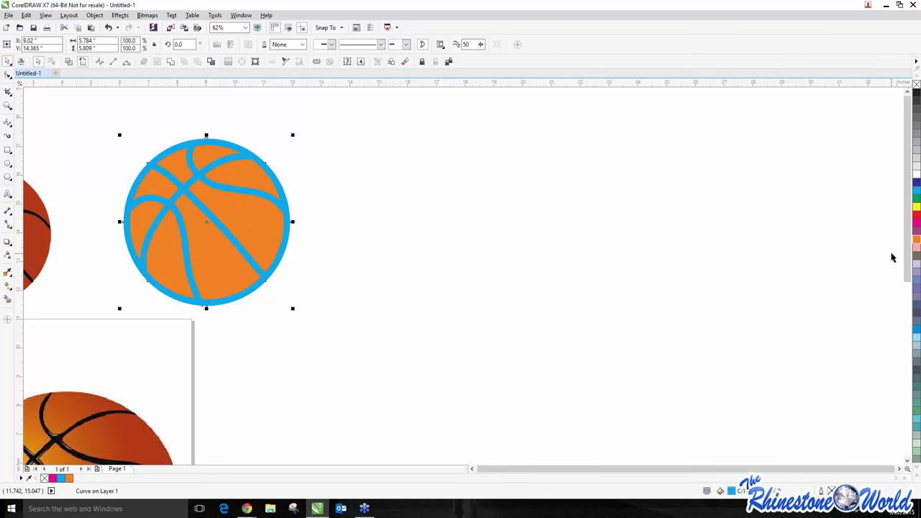
right_click(916, 92)
key("Escape")
Step: Move the whole orange basketball next to the small traced ball, to about X 7.0 in, Y 14.3 in
scroll(259, 247, "down", 1)
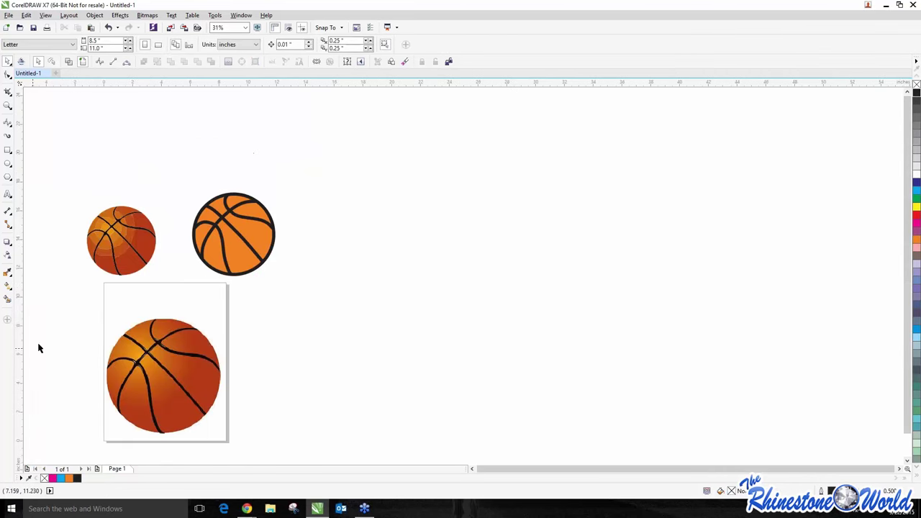
left_click_drag(157, 154, 284, 284)
left_click_drag(256, 251, 227, 252)
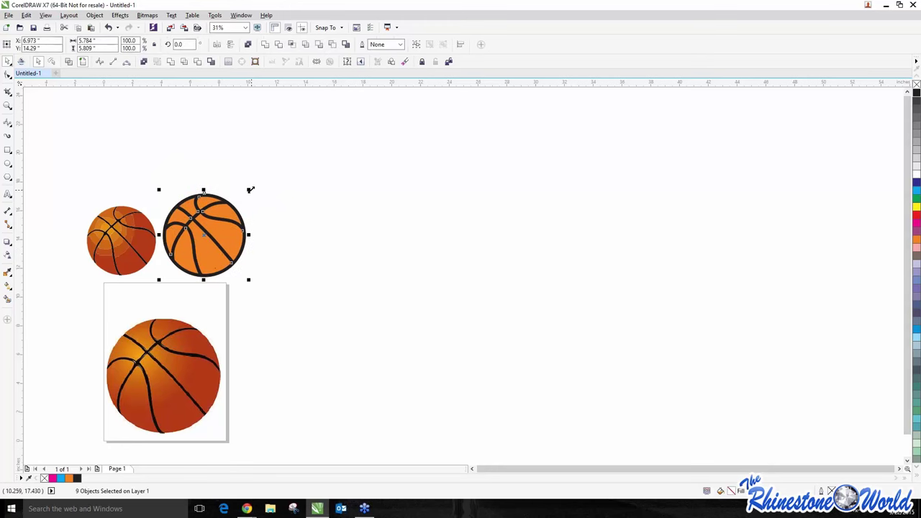
Step: Scale the whole orange basketball down to about 4.78 by 4.80 in to match the traced ball beside it
left_click_drag(251, 193, 237, 206)
scroll(189, 234, "up", 1)
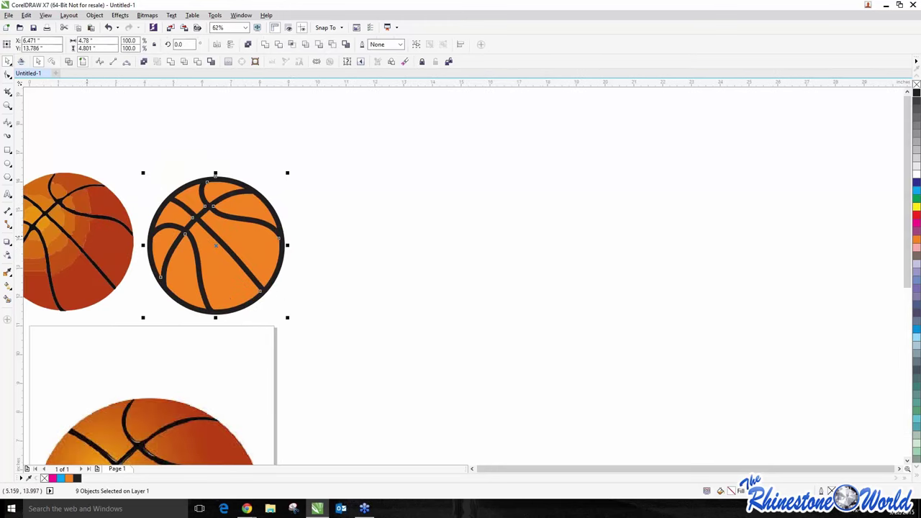
scroll(108, 258, "down", 1)
scroll(52, 257, "up", 1)
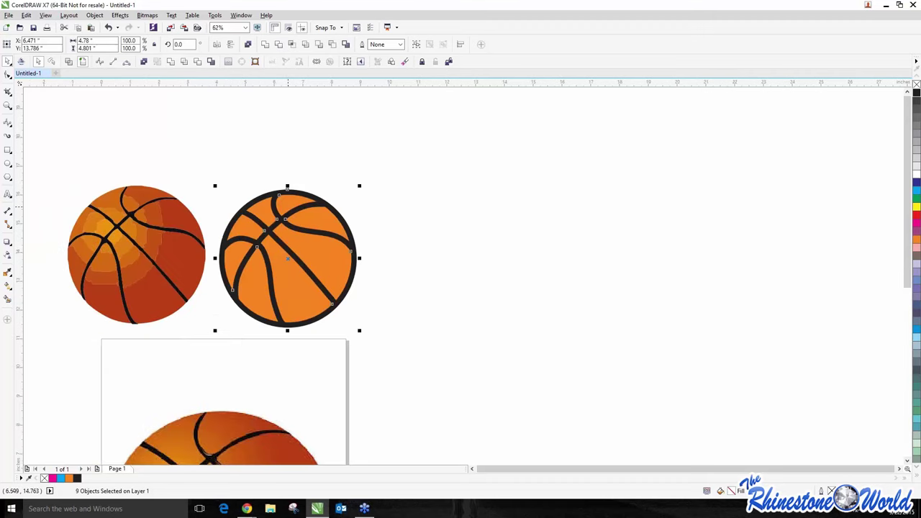
Step: Compare the edges and color areas of the small traced basketball with the clean seams and panels of the orange two-color basketball
scroll(282, 241, "up", 1)
scroll(281, 241, "down", 1)
scroll(314, 264, "up", 2)
scroll(314, 264, "down", 2)
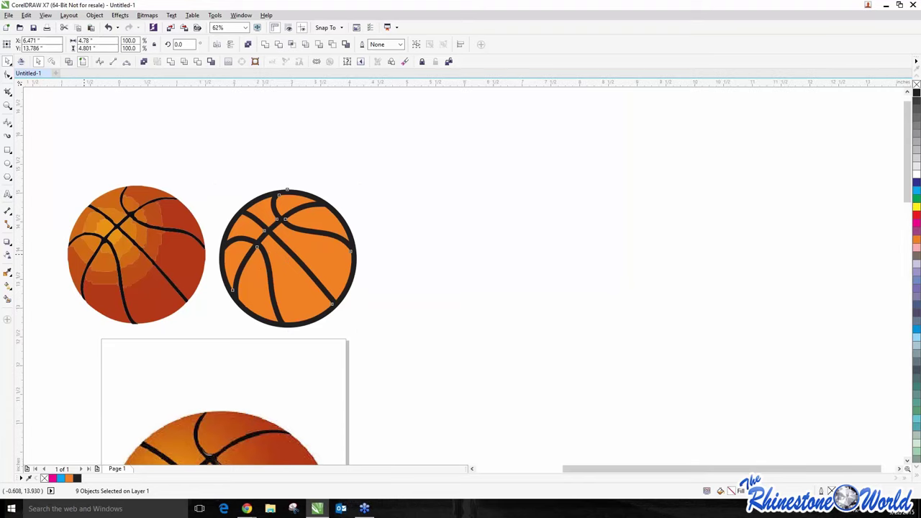
scroll(86, 258, "up", 1)
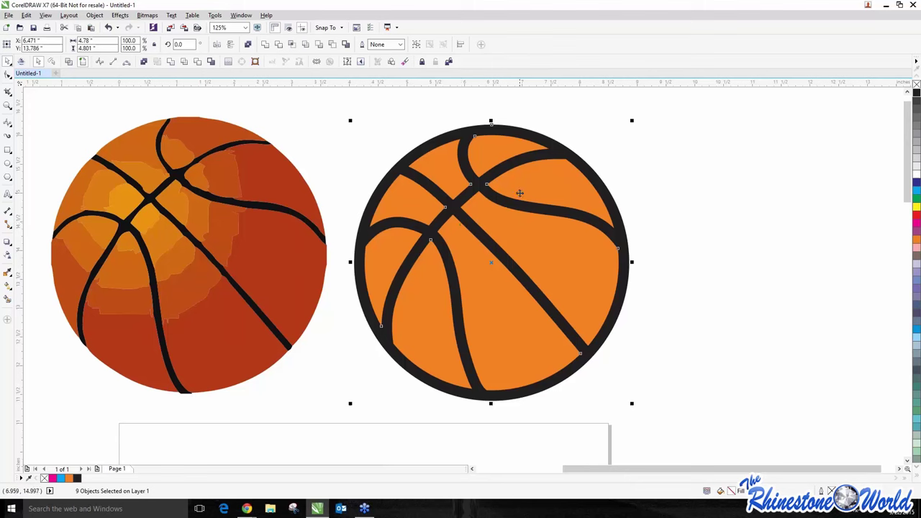
left_click(164, 187)
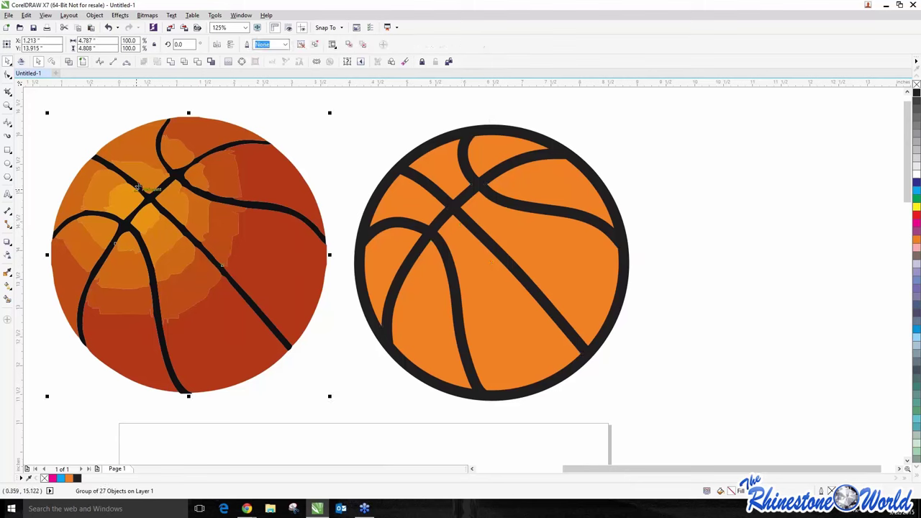
scroll(89, 170, "up", 2)
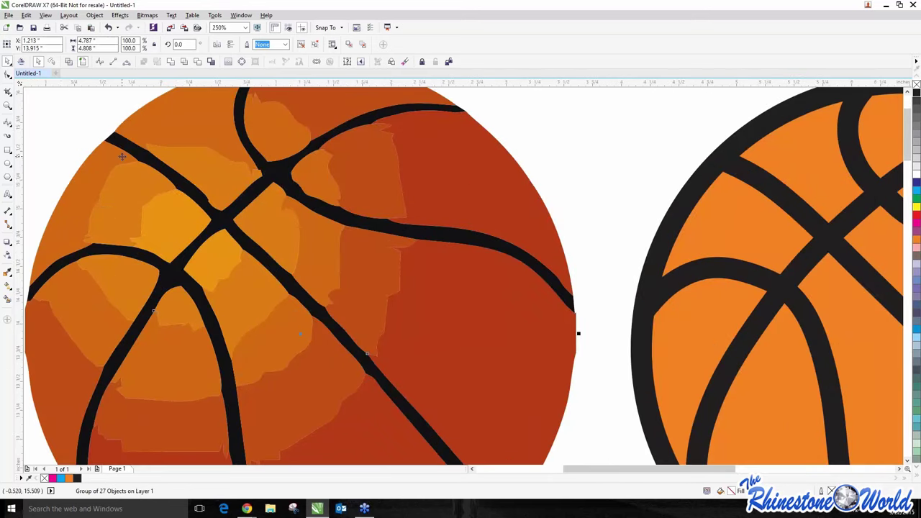
scroll(203, 258, "down", 2)
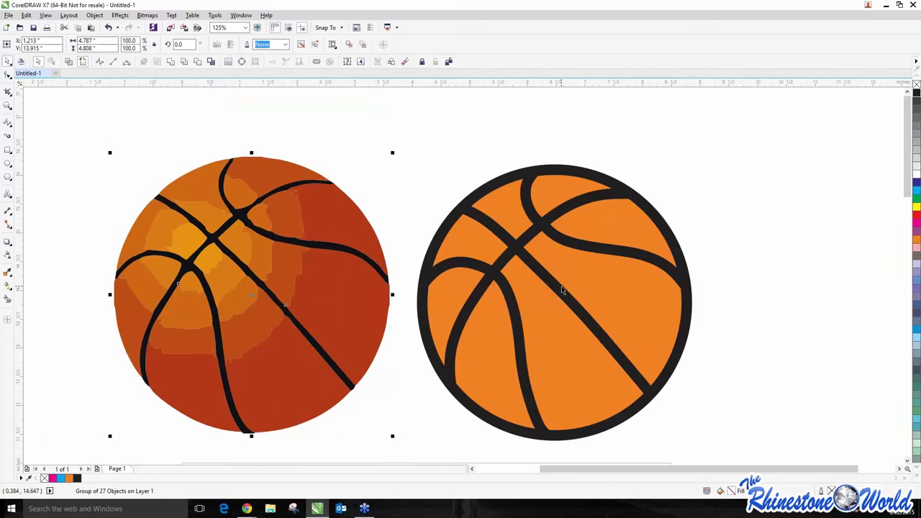
scroll(564, 290, "up", 2)
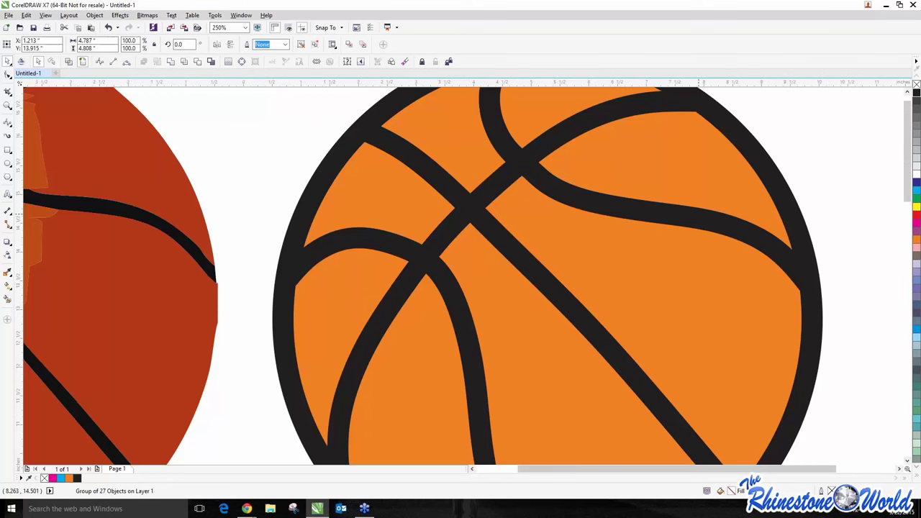
scroll(670, 208, "down", 4)
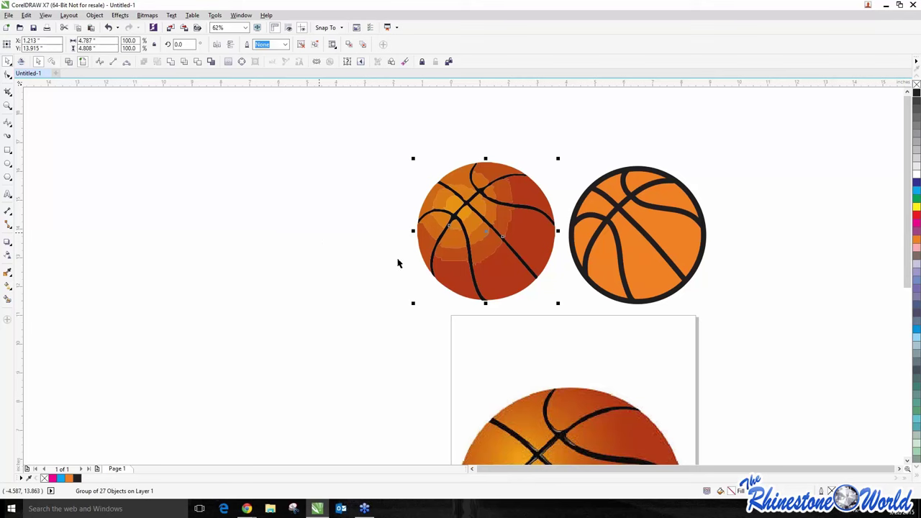
scroll(417, 269, "up", 2)
scroll(495, 229, "down", 2)
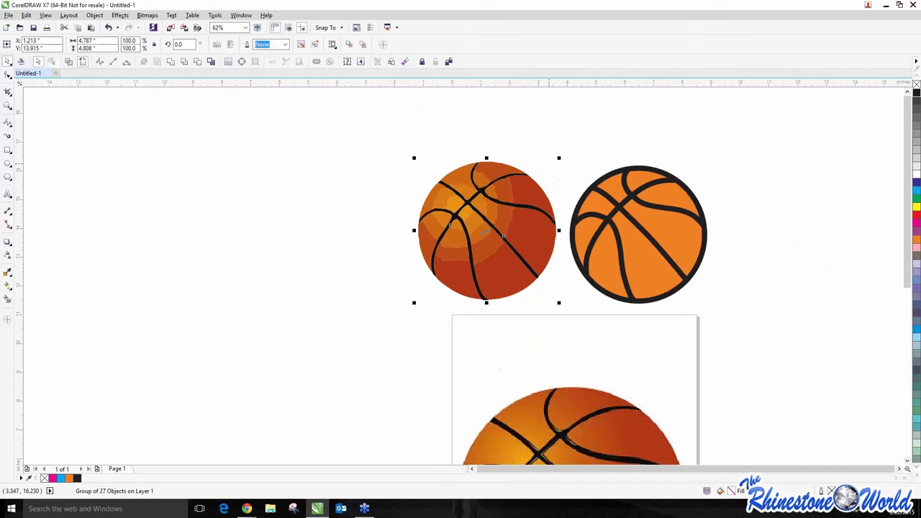
scroll(425, 297, "up", 2)
scroll(462, 200, "down", 2)
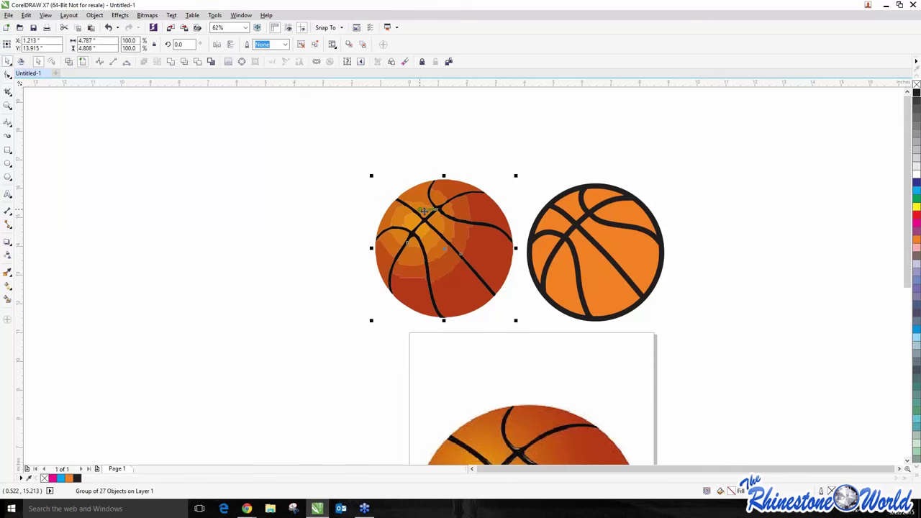
scroll(422, 210, "down", 2)
scroll(551, 218, "up", 2)
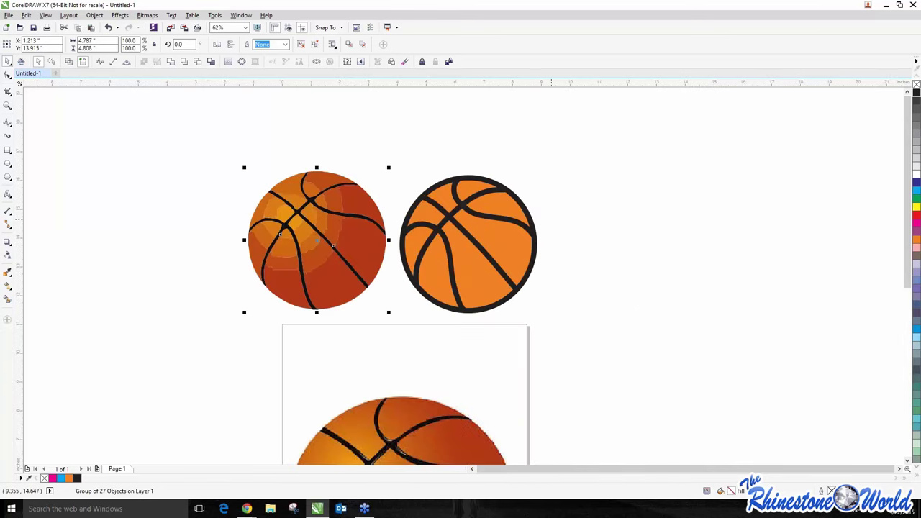
scroll(530, 218, "up", 2)
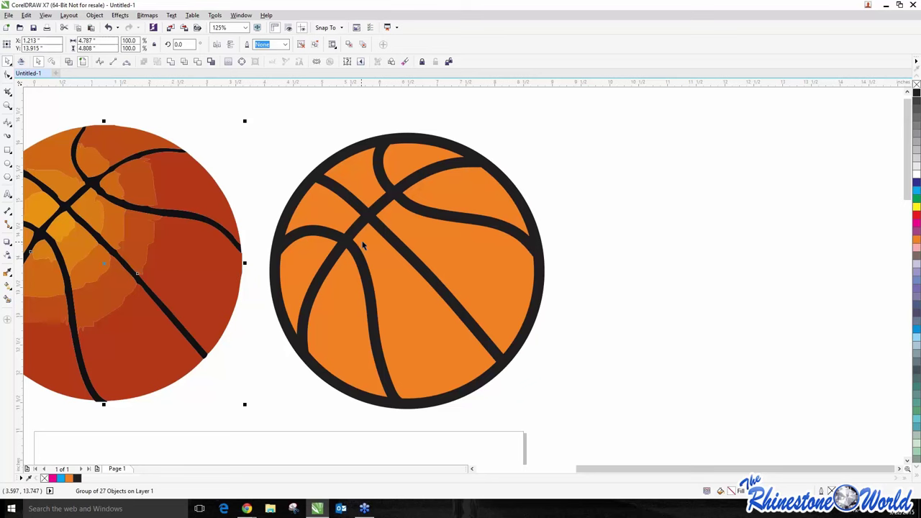
scroll(362, 242, "down", 4)
scroll(371, 242, "up", 2)
Step: Undo the scaling, moving, recoloring and ordering edits back to the point where the blue circle covers the black basketball panels
key("Escape")
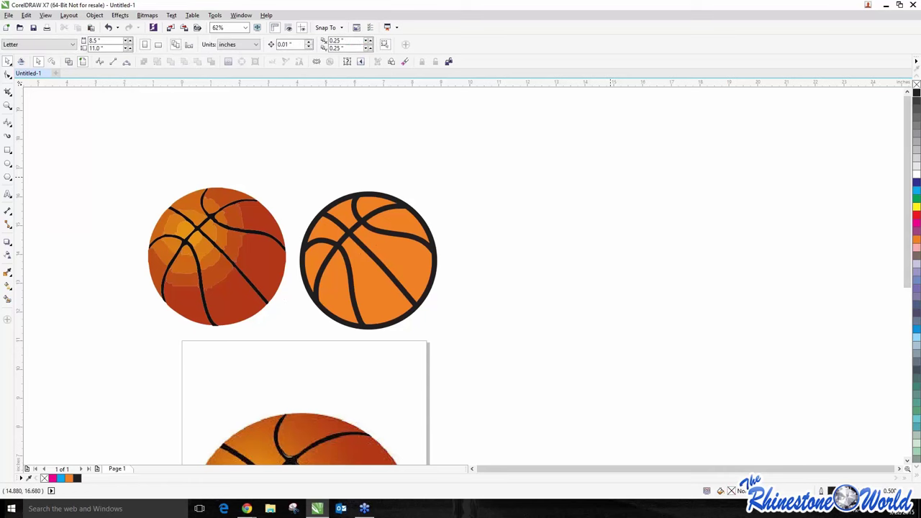
left_click(447, 236)
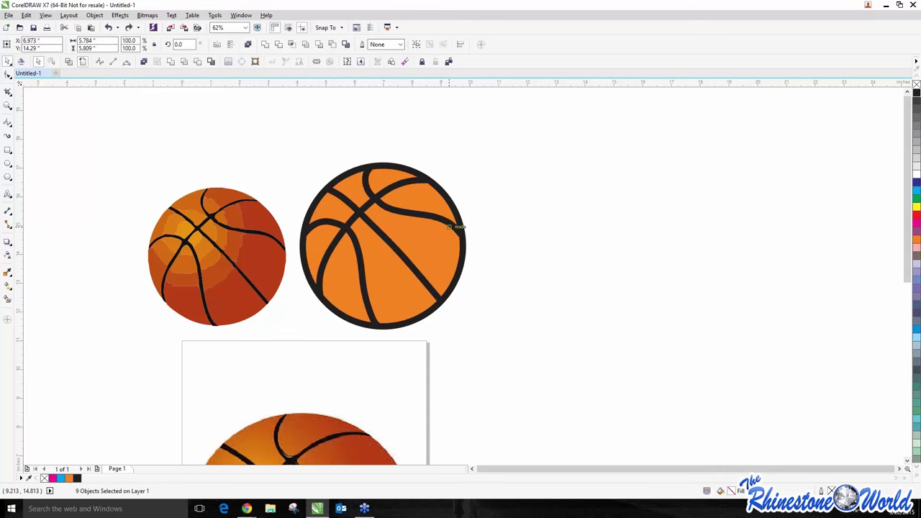
left_click_drag(449, 237, 509, 237)
right_click(917, 330)
left_click_drag(917, 329, 463, 218)
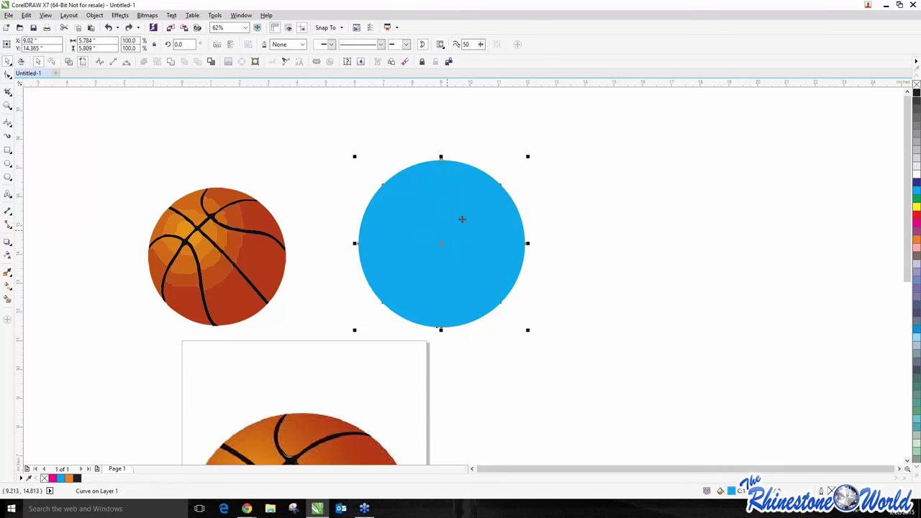
left_click(550, 191)
left_click_drag(518, 205, 759, 201)
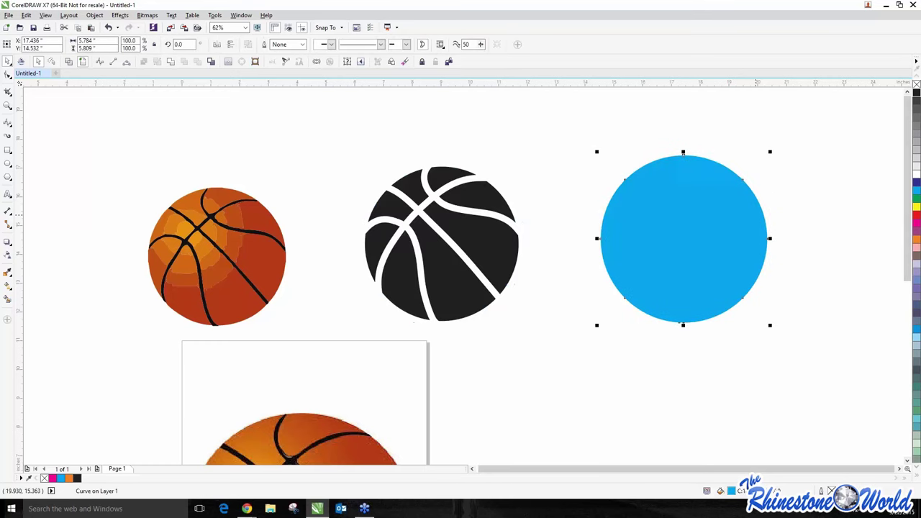
key("ctrl+z")
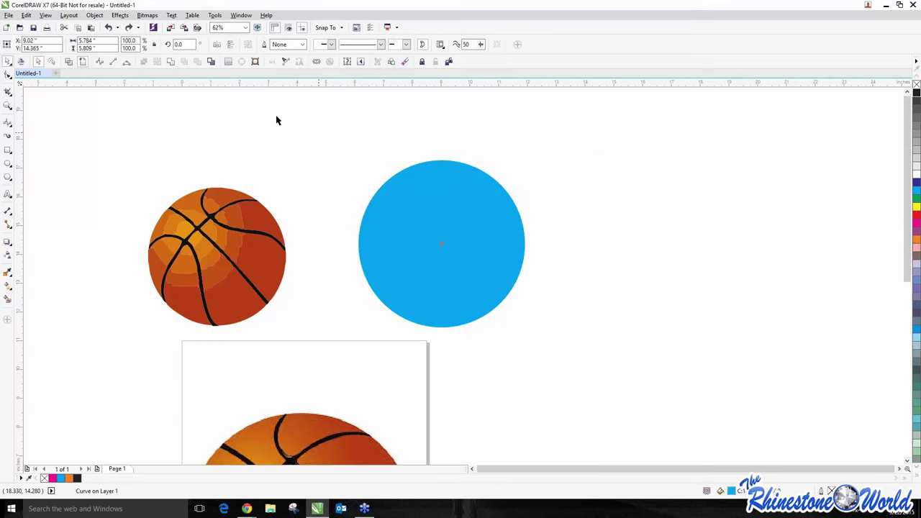
Step: Launch the TRW Stone Wizard beside the blue circle and show its Edit tools
left_click(278, 120)
left_click(21, 61)
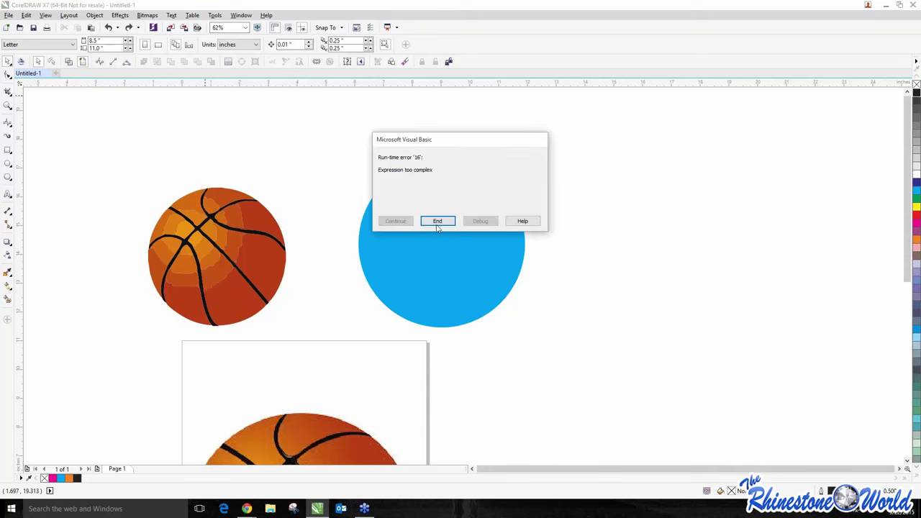
left_click(438, 222)
left_click(21, 61)
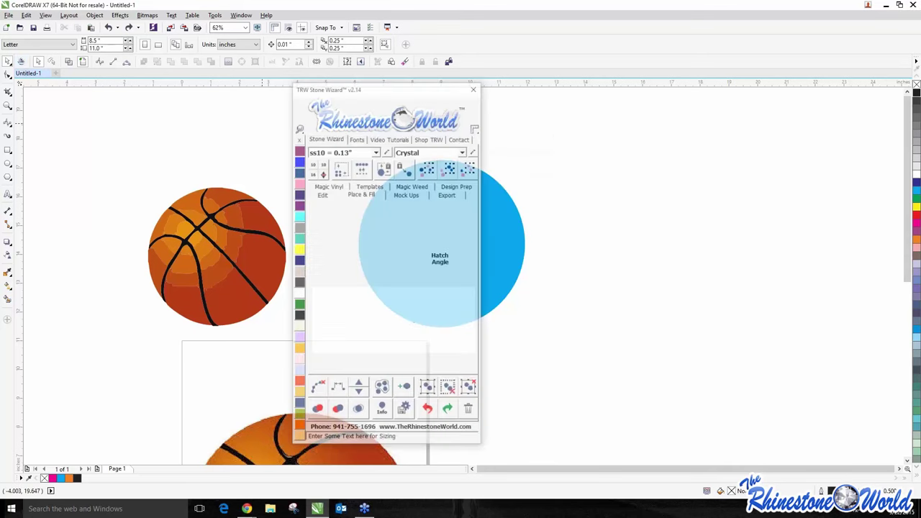
left_click_drag(418, 91, 707, 47)
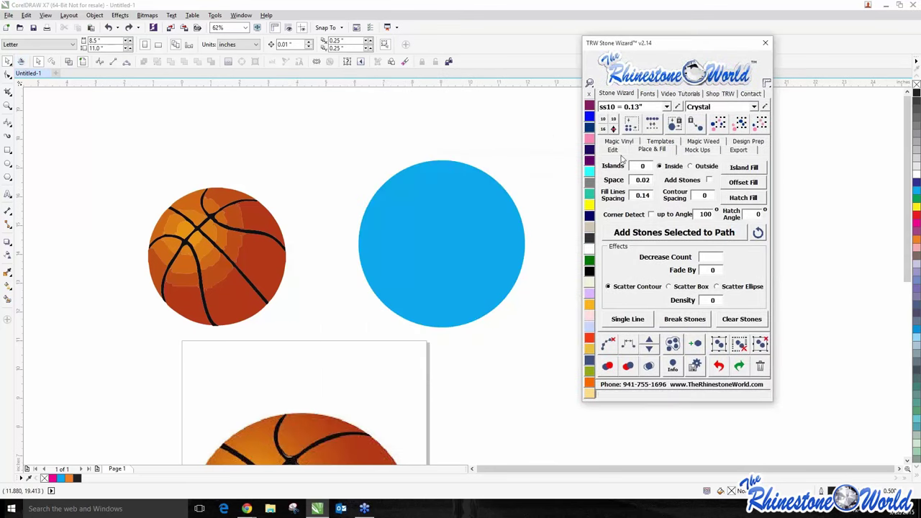
left_click(613, 151)
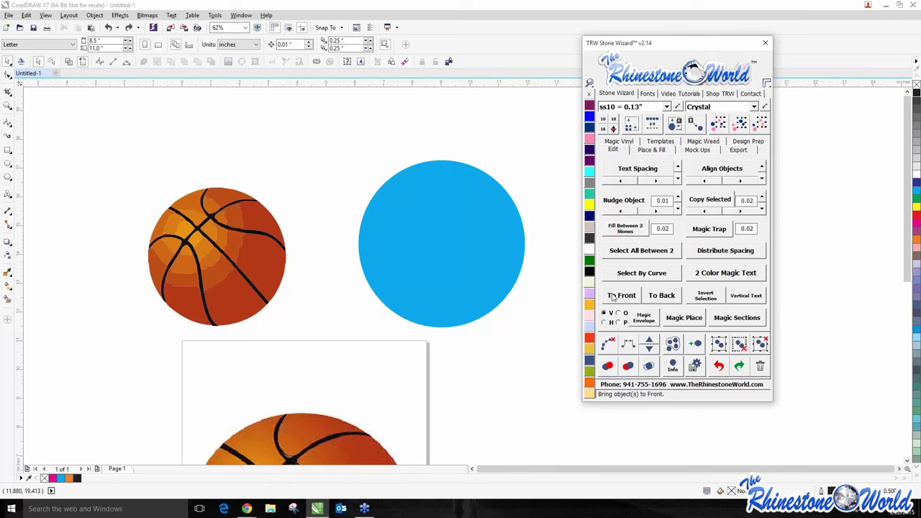
Step: Send the blue circle behind the black panels with the Stone Wizard's To Back command, and undo it
left_click(509, 246)
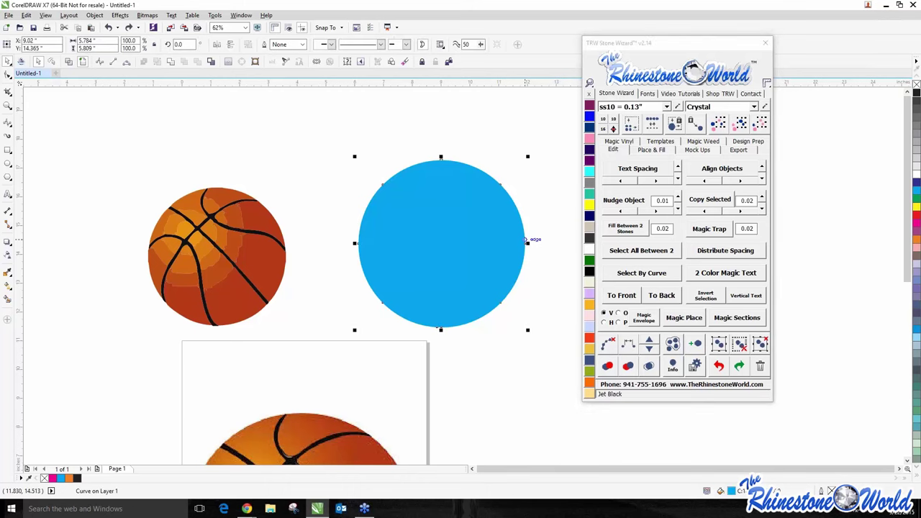
left_click(661, 295)
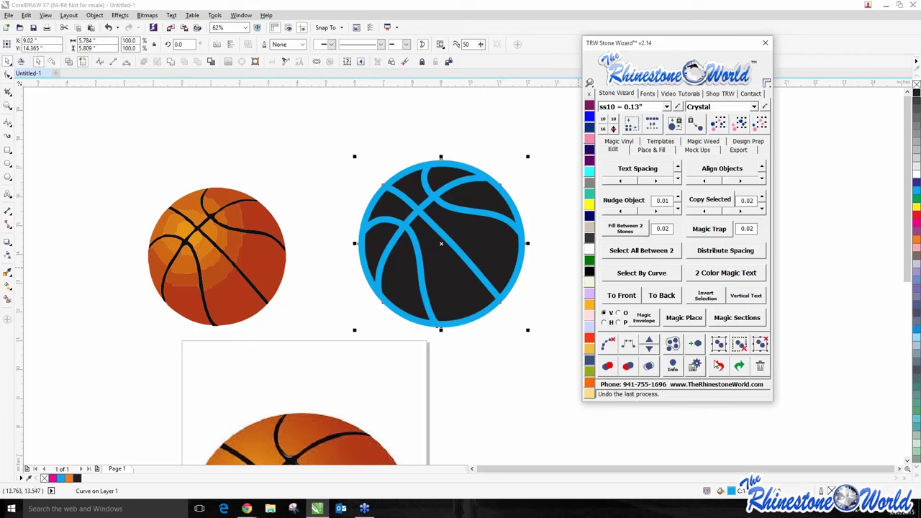
key("Delete")
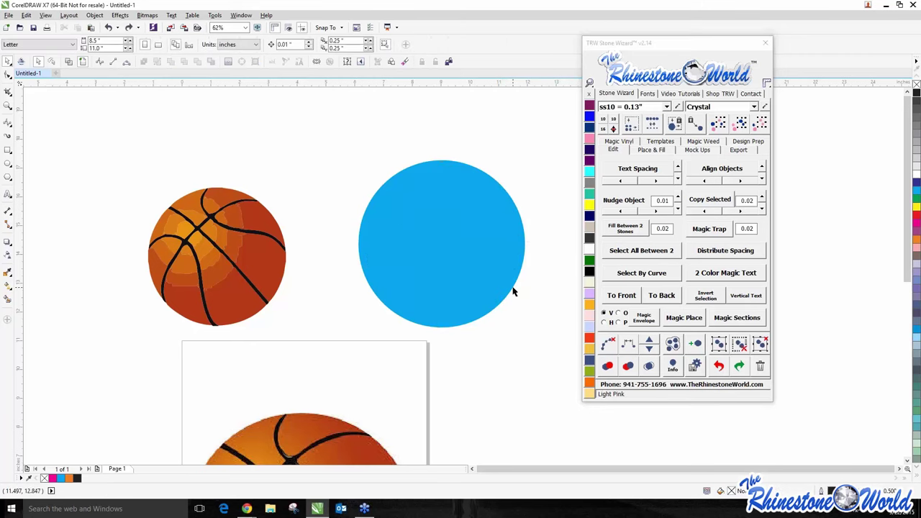
Step: Move the Stone Wizard window farther from the blue circle to clear the space beside it
left_click(508, 287)
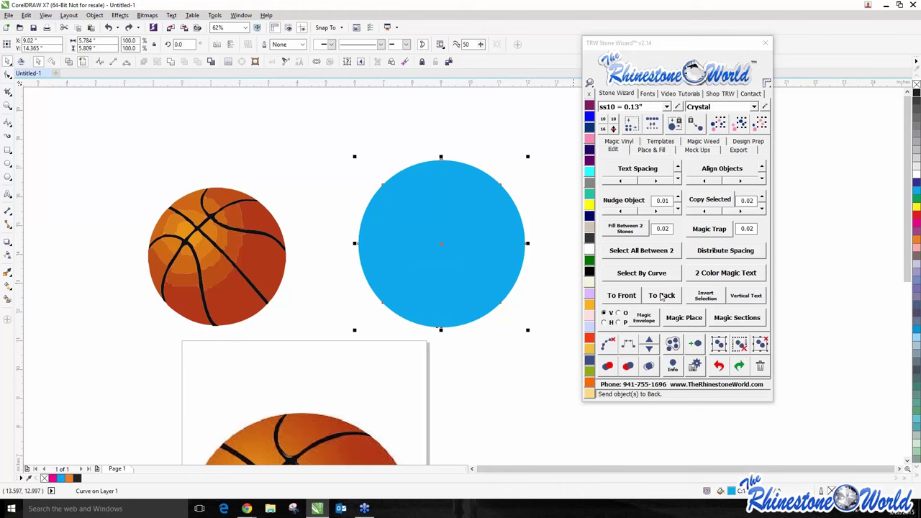
left_click_drag(686, 58, 809, 53)
left_click(612, 180)
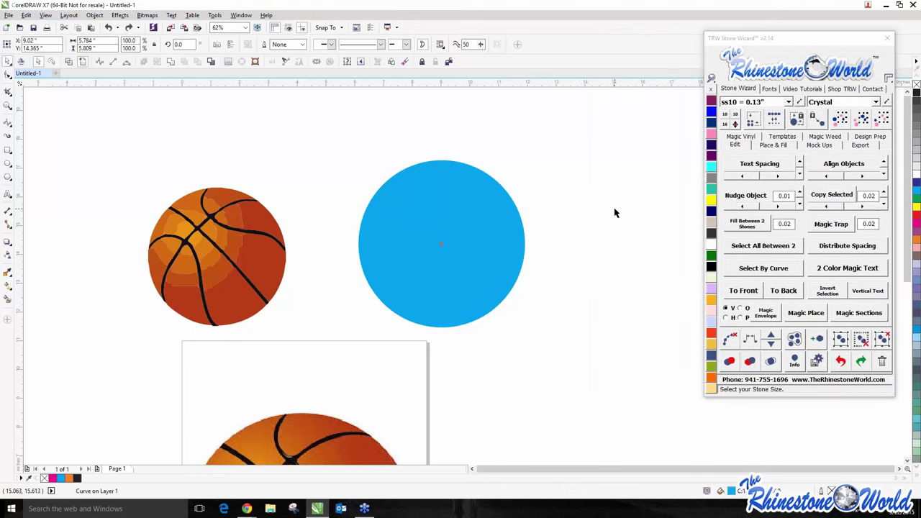
Step: Reorder the blue circle to the back of the page using the Order options
left_click(524, 227)
right_click(520, 225)
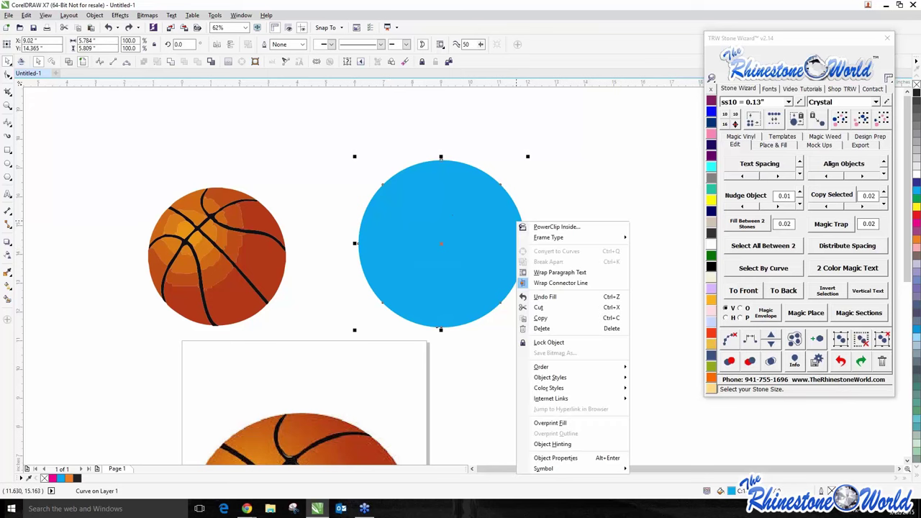
mouse_move(624, 377)
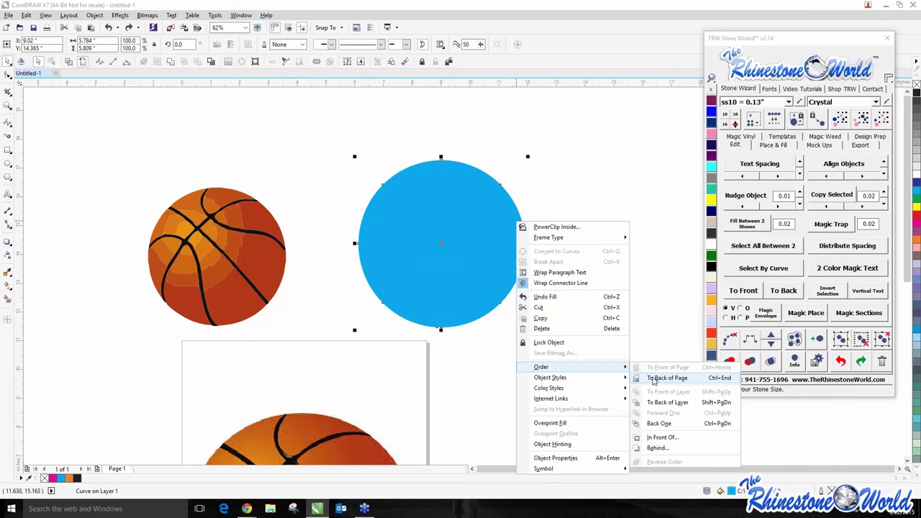
left_click(654, 379)
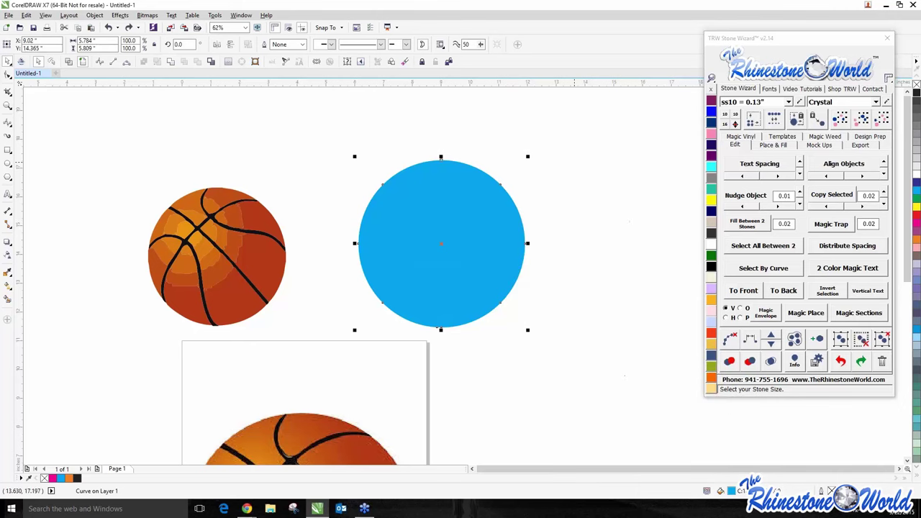
Step: Undo the remaining circle and panel edits back to the single welded black basketball line-art curve
left_click(569, 173)
scroll(569, 173, "down", 2)
scroll(568, 176, "up", 2)
left_click(841, 361)
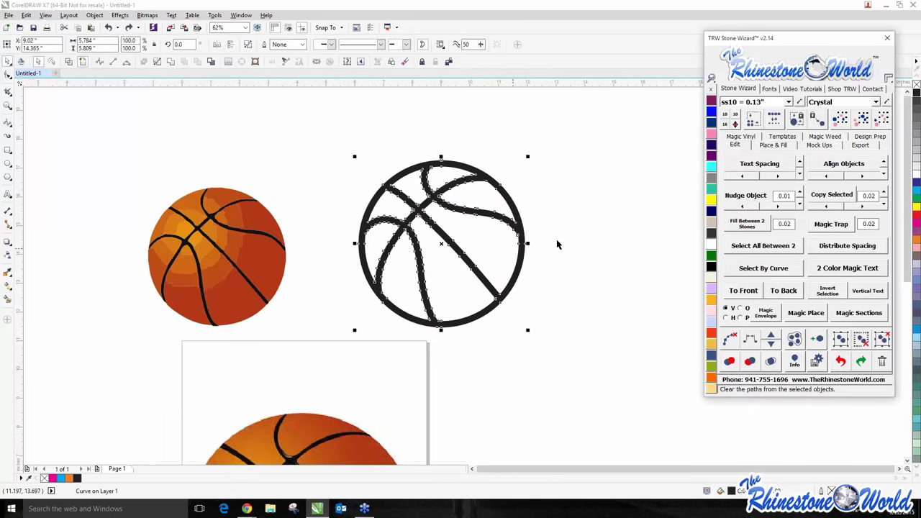
Step: Move the black basketball line art slightly up and right, to about X 9.26 in, Y 14.92 in
left_click(548, 240)
left_click_drag(486, 218, 511, 191)
double_click(500, 217)
Step: Deselect the basketball line art and switch the drawing to wireframe view
right_click(449, 215)
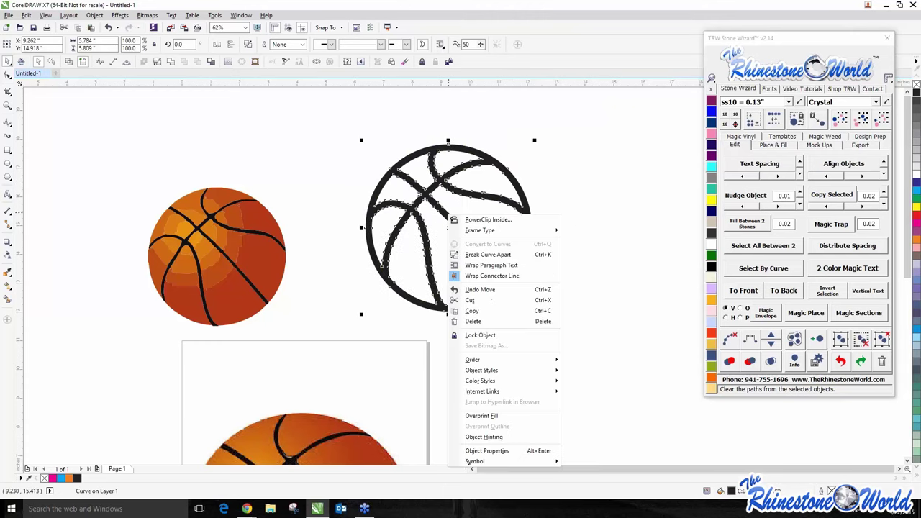
key("Escape")
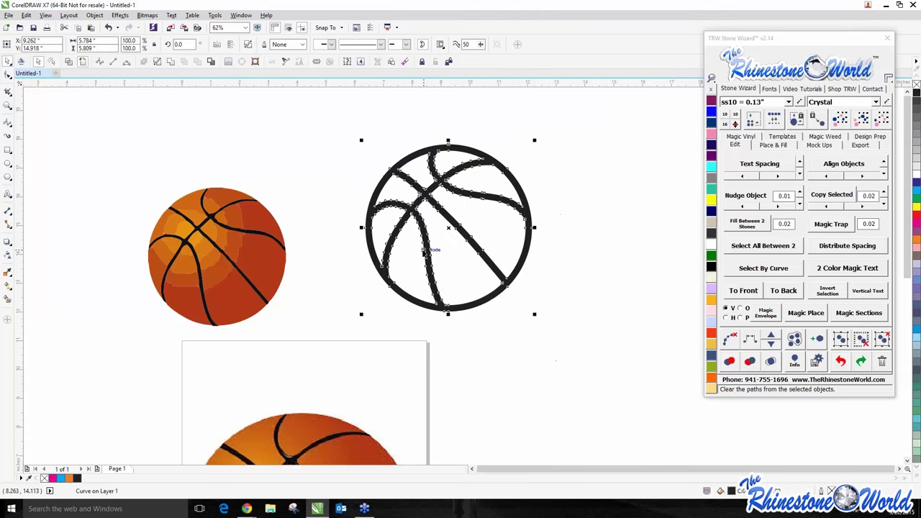
left_click_drag(424, 251, 483, 255)
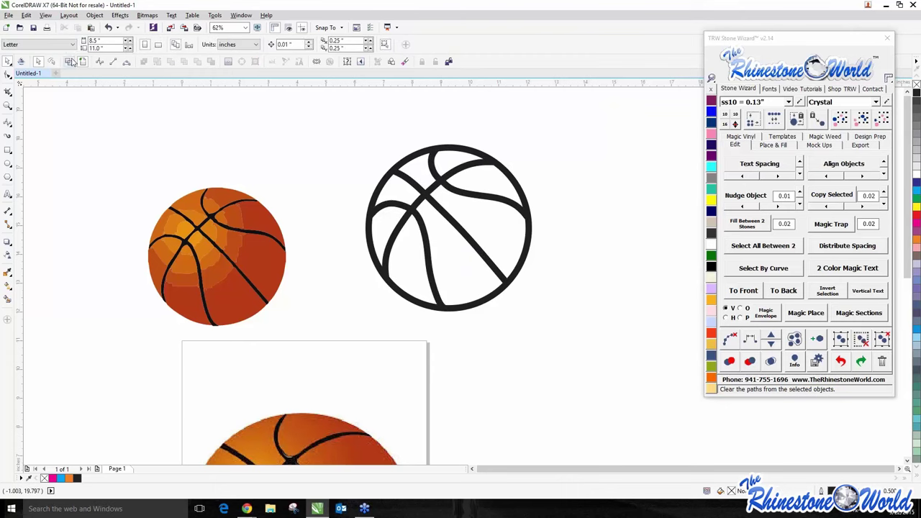
left_click(74, 61)
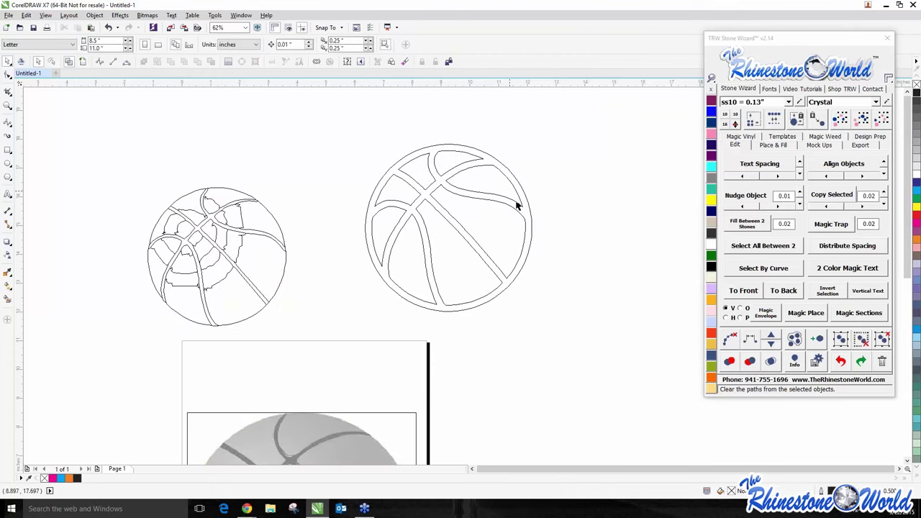
Step: Return the drawing to its full-color view and move the black basketball line art to about X 8.79 in, Y 14.64 in
left_click(82, 61)
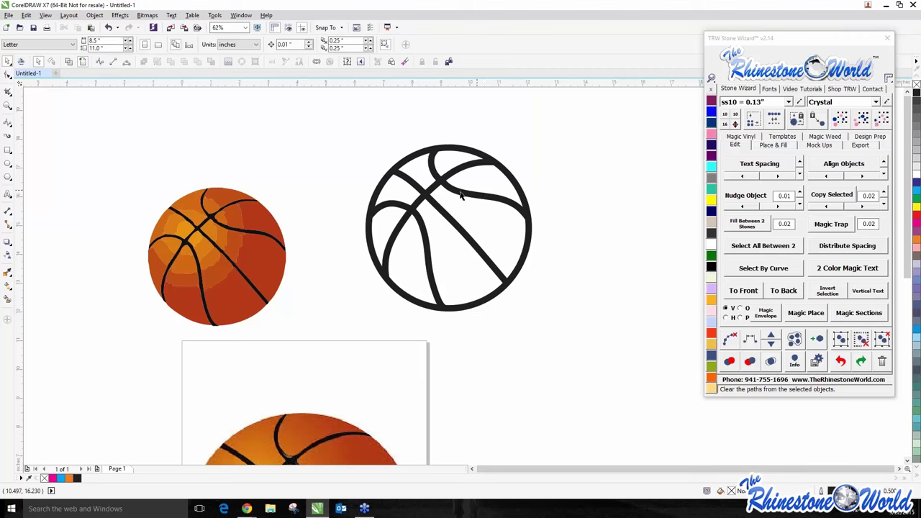
left_click_drag(461, 188, 448, 197)
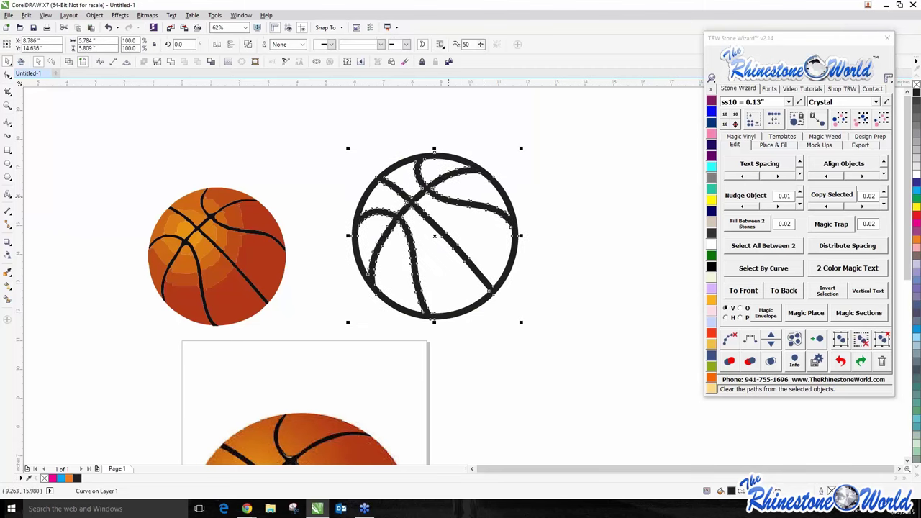
Step: Break the basketball line art apart and try moving its front circle aside to about X 12.3 in, Y 14.81 in
right_click(448, 198)
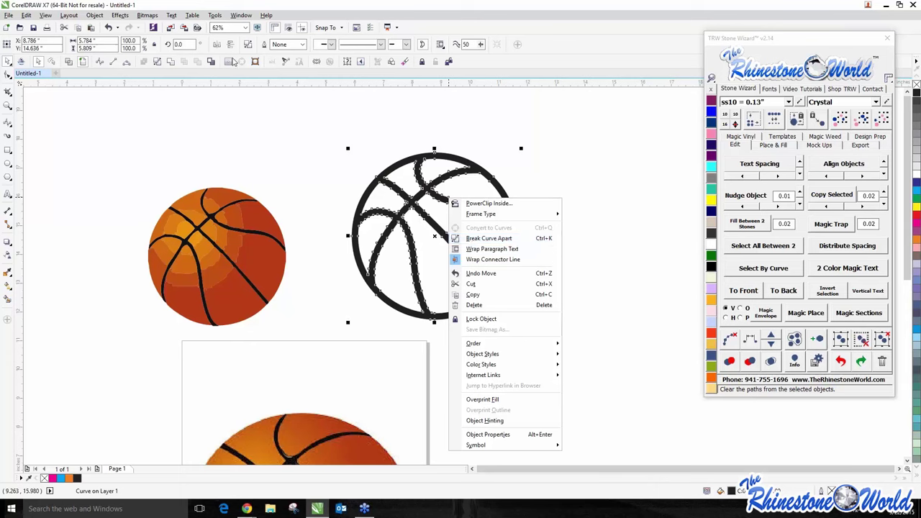
left_click(490, 238)
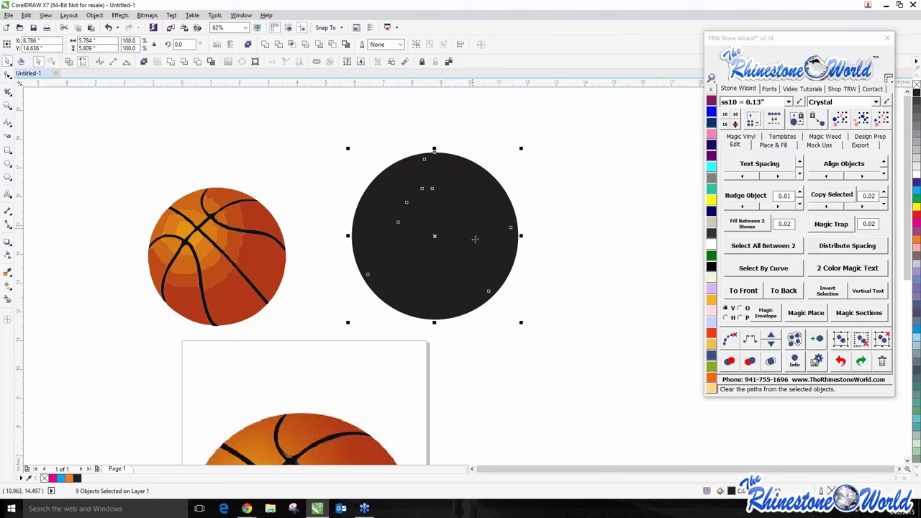
left_click(551, 232)
left_click_drag(518, 232, 619, 225)
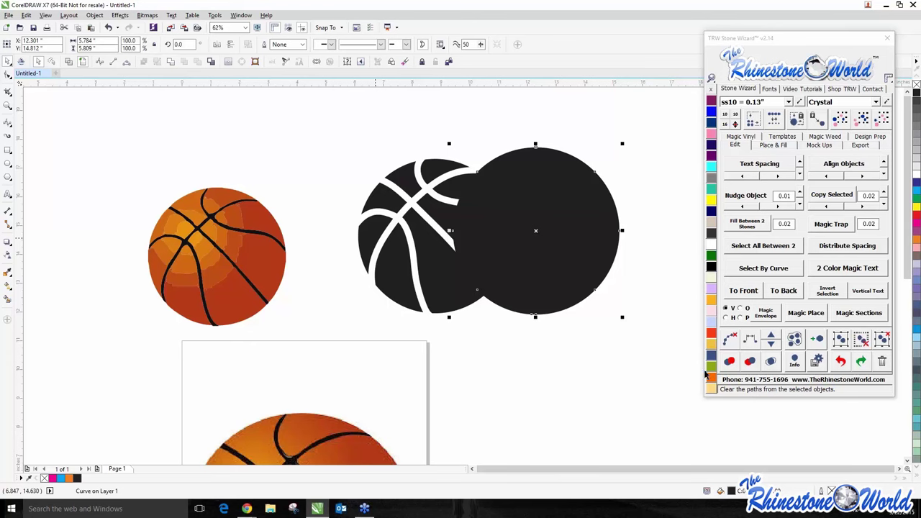
key("ctrl+z")
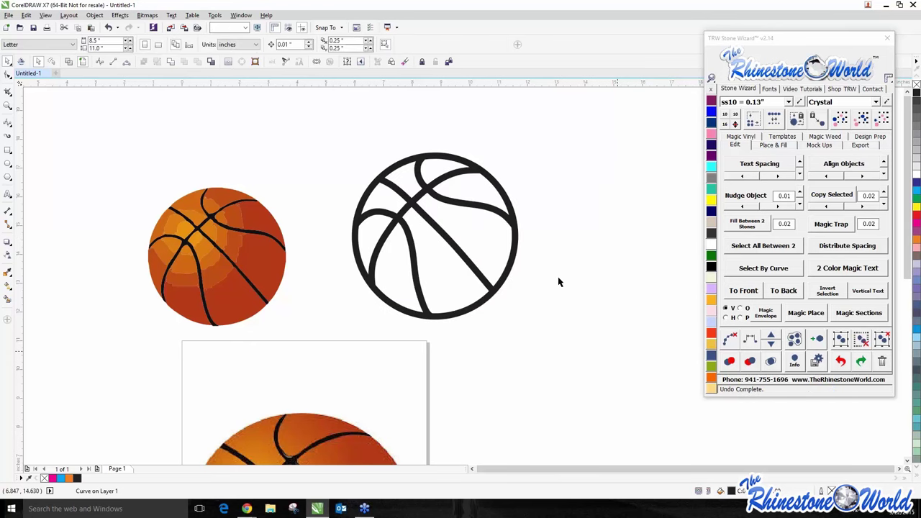
Step: Redo breaking the line art apart and make the full outer circle an Aquamarine backing behind the black panels
key("ctrl+shift+z")
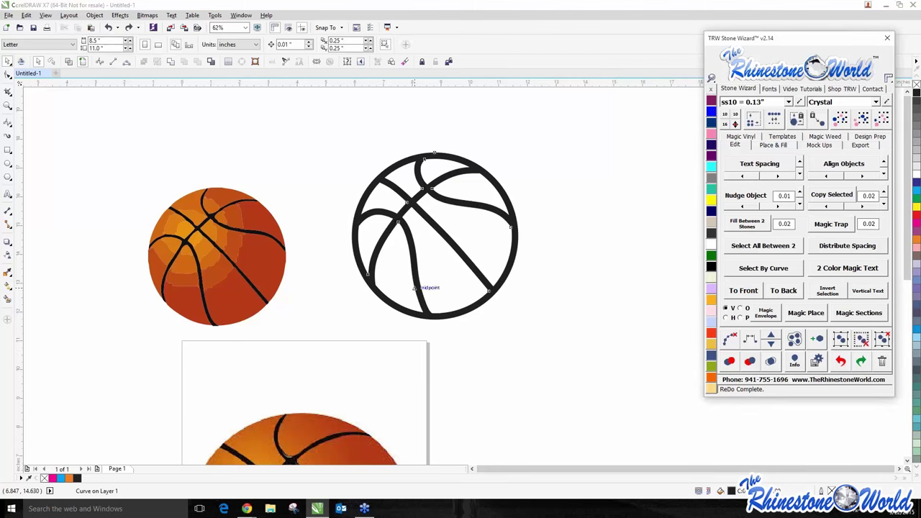
key("ctrl+shift+z")
left_click(518, 237)
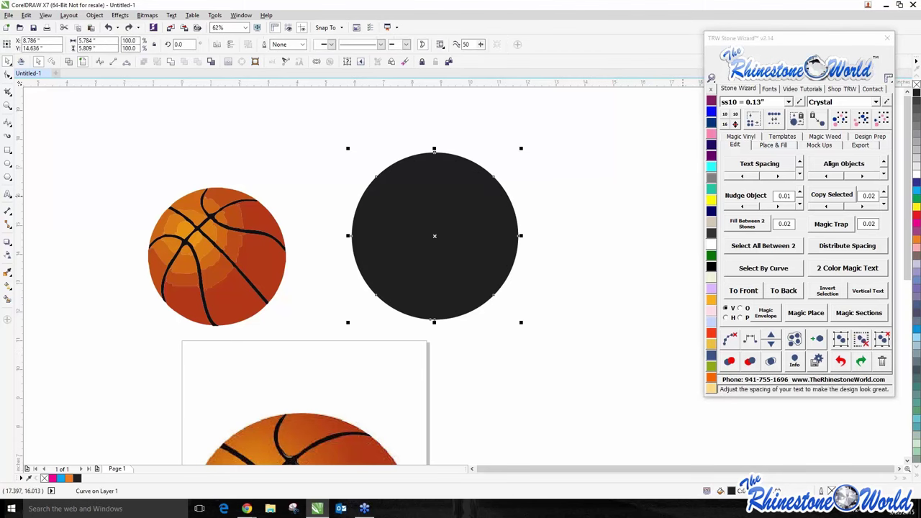
key("ctrl+z")
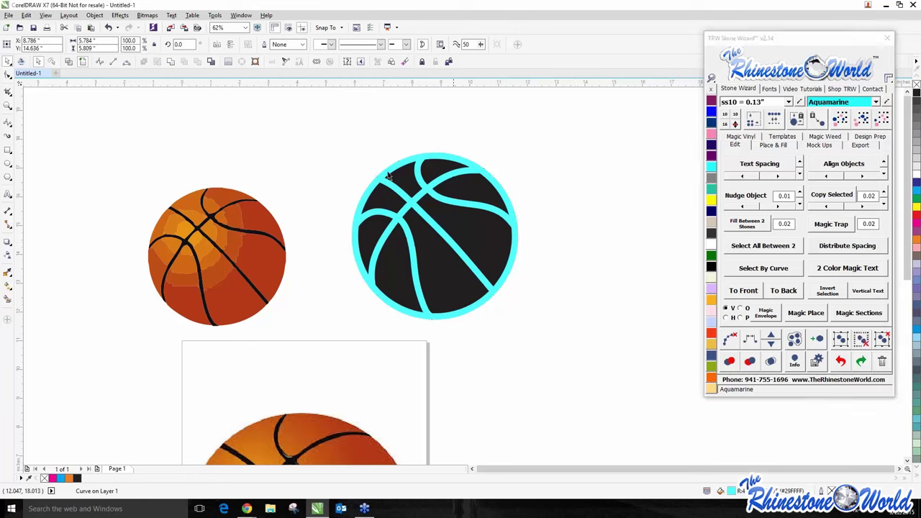
key("Escape")
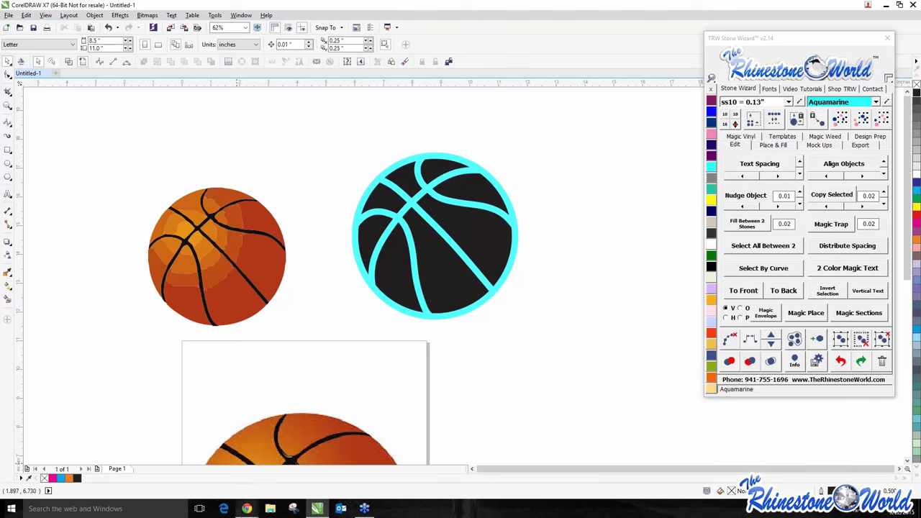
Step: Switch to Chrome and open therhinestoneworld.com in a new tab to view its home page and Tutorials entry
mouse_move(240, 504)
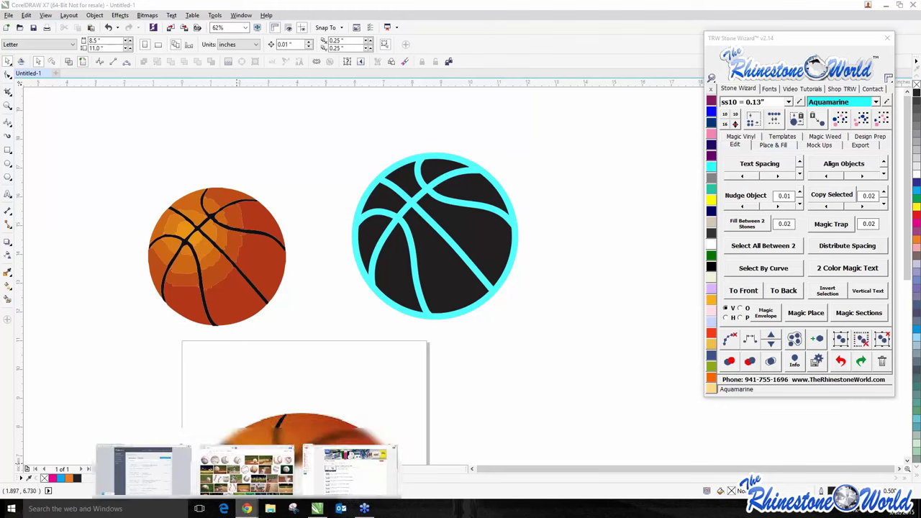
key("alt+Tab")
key("ctrl+t")
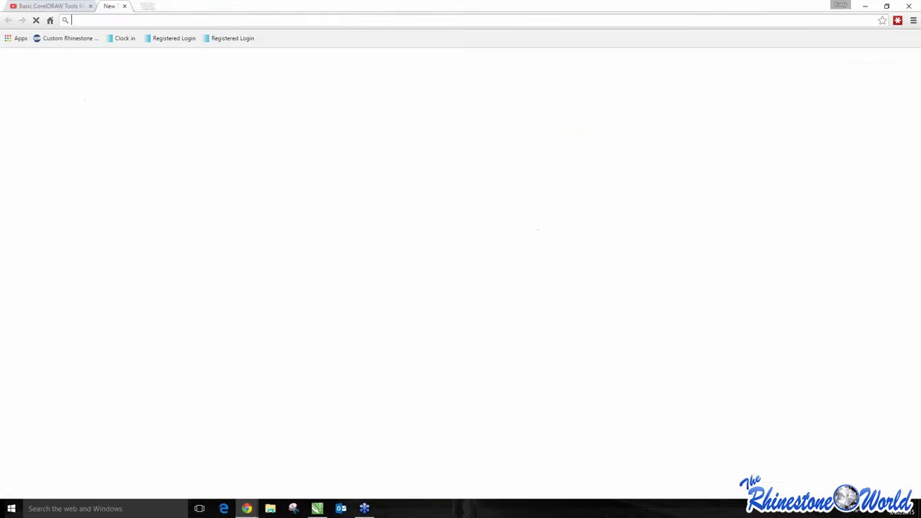
type("the")
key("Return")
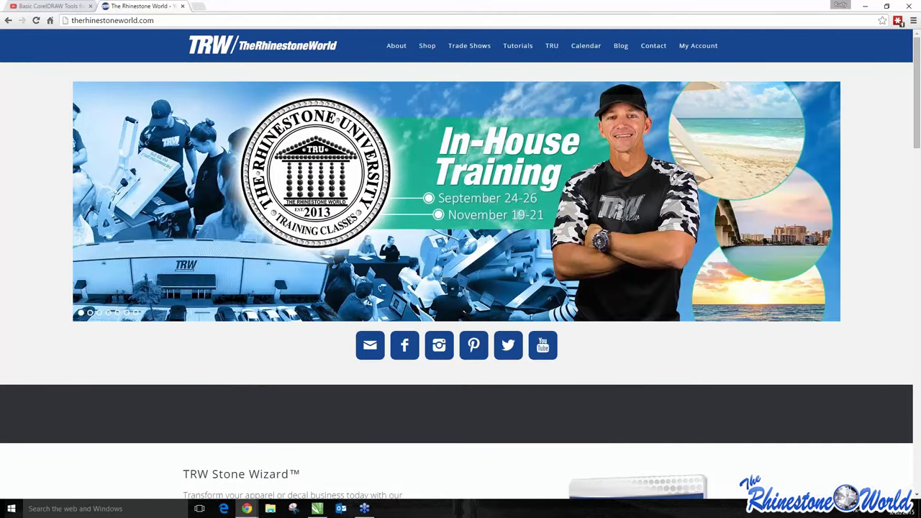
mouse_move(518, 46)
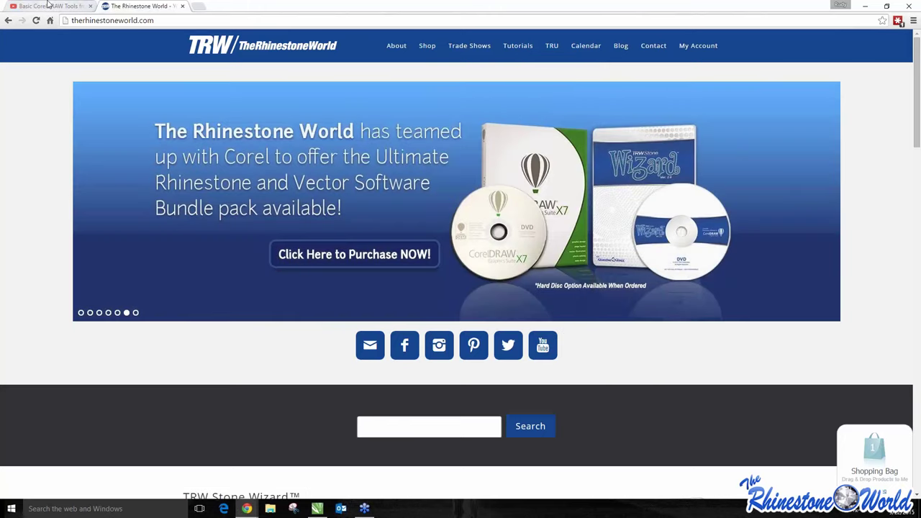
Step: Look through the video list of the Basic CorelDRAW Tools from TRW playlist on YouTube
left_click(49, 6)
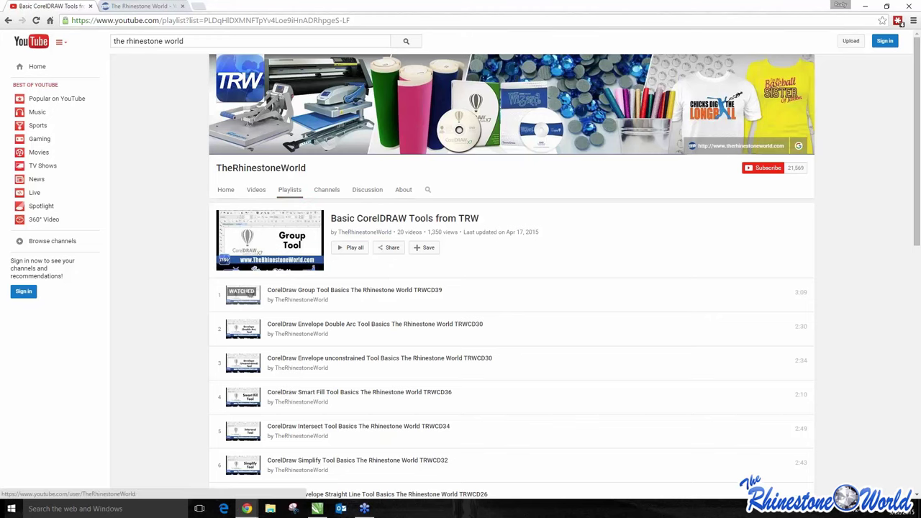
scroll(438, 218, "down", 8)
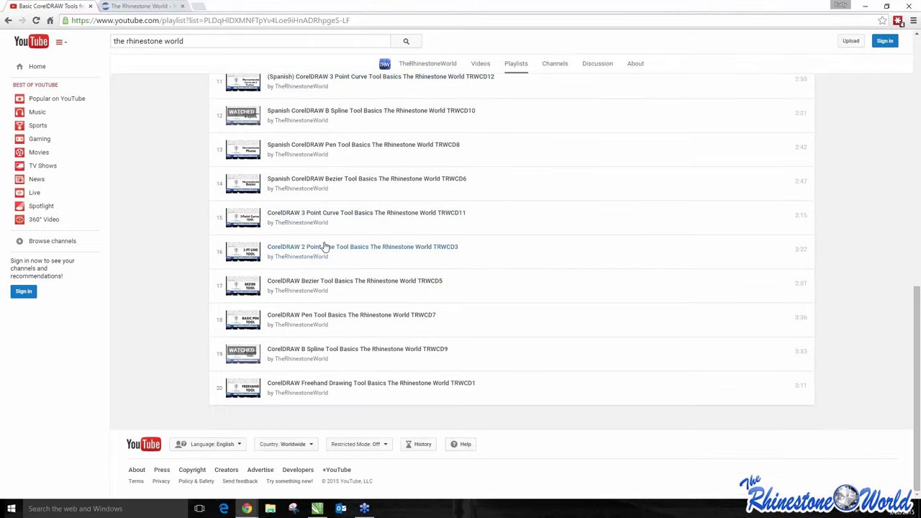
scroll(325, 246, "up", 3)
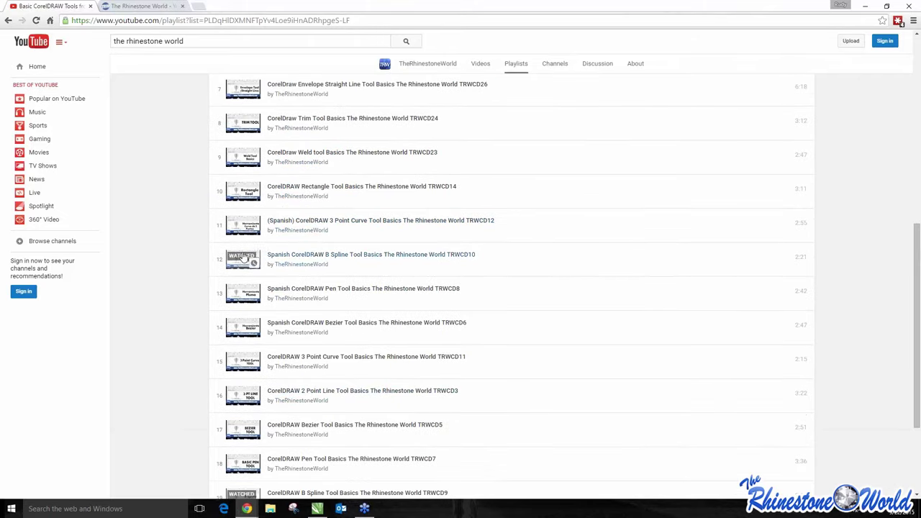
Step: Switch back to CorelDRAW and undo the Aquamarine coloring and break-apart to restore the single black line-art curve
left_click(317, 509)
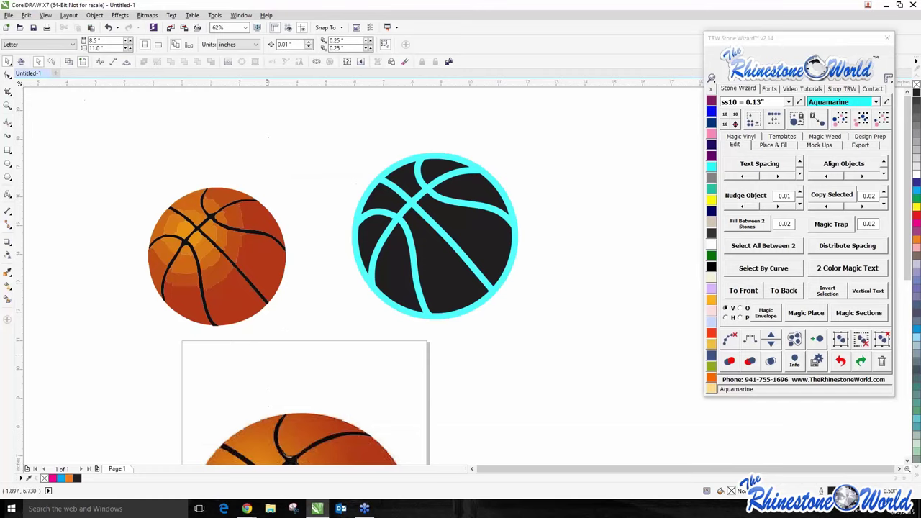
scroll(333, 249, "down", 2)
scroll(397, 200, "up", 2)
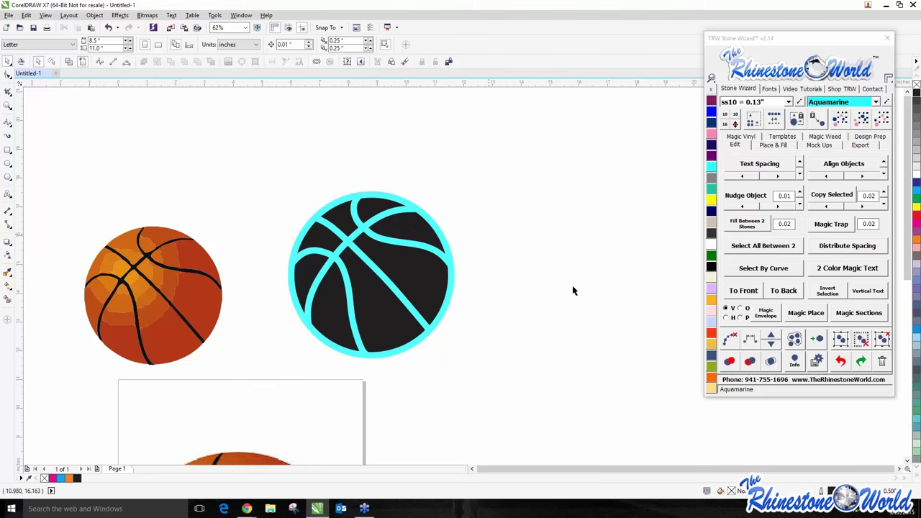
left_click(840, 361)
left_click(840, 362)
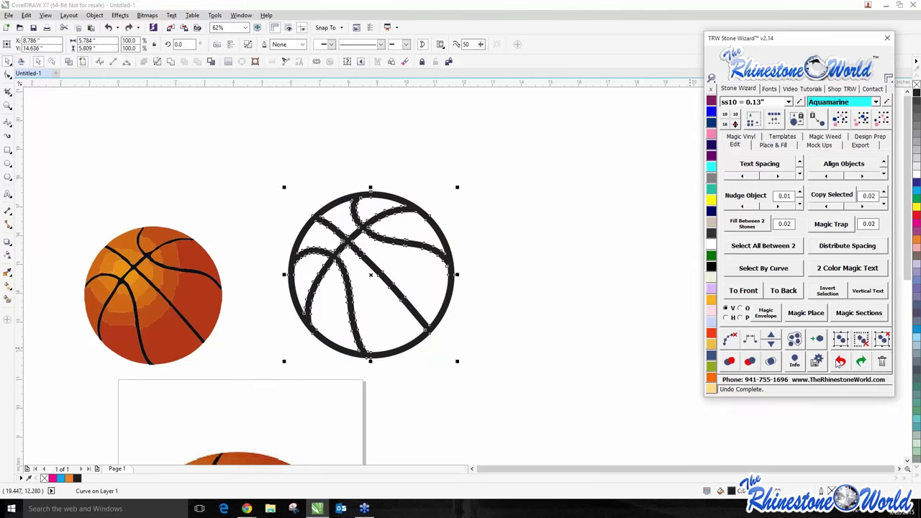
Step: Move the black basketball line art slightly left, closer to the small traced basketball, and deselect it
left_click_drag(447, 268, 421, 272)
scroll(422, 272, "up", 2)
left_click(327, 298)
scroll(327, 299, "down", 2)
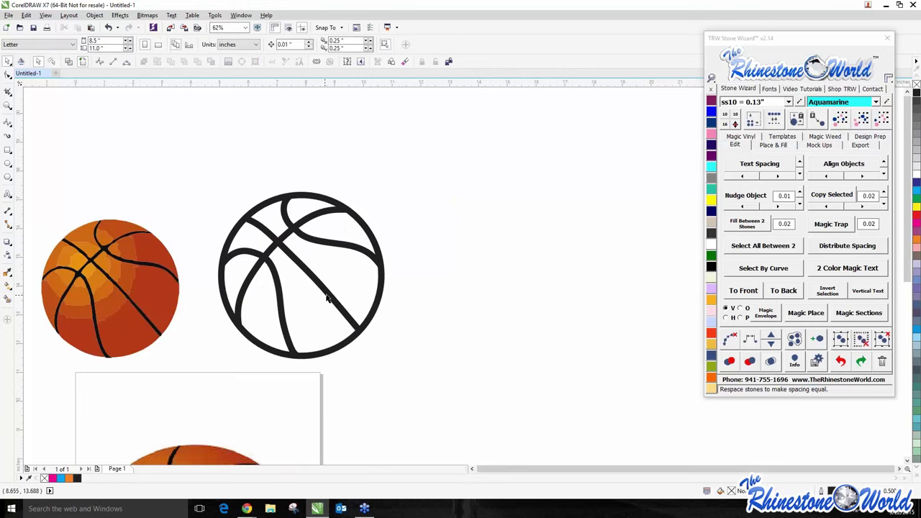
Step: Fill all eight enclosed panels of the basketball line art with pink using the Smart Fill tool
scroll(327, 298, "up", 2)
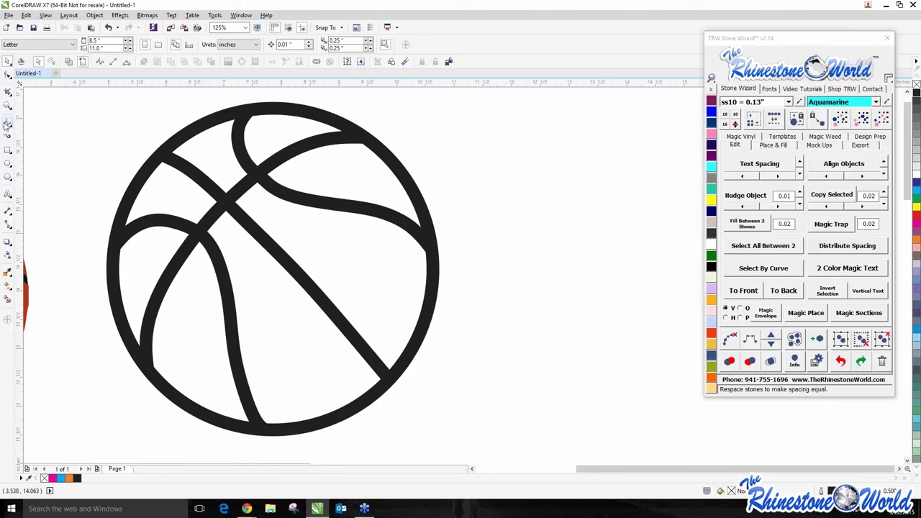
left_click(7, 301)
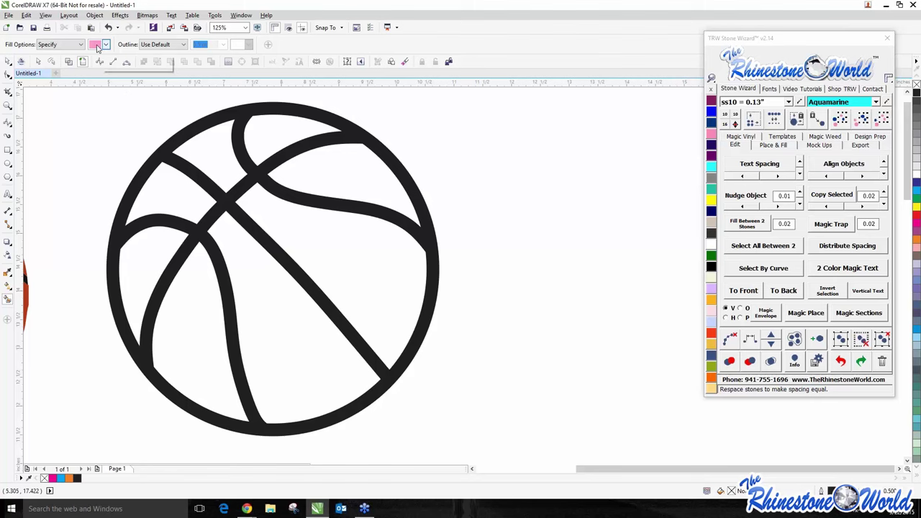
left_click(176, 188)
left_click(207, 155)
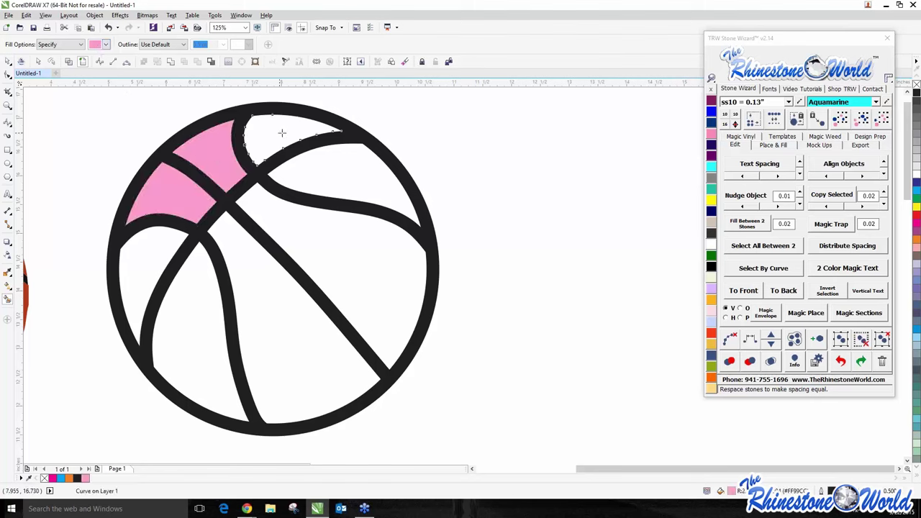
left_click(281, 132)
left_click(353, 179)
left_click(350, 243)
left_click(259, 318)
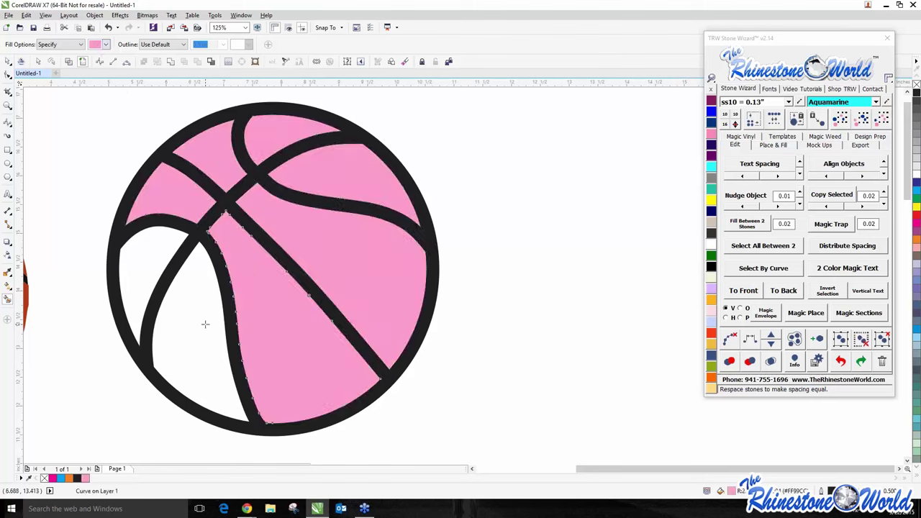
left_click(205, 324)
left_click(153, 258)
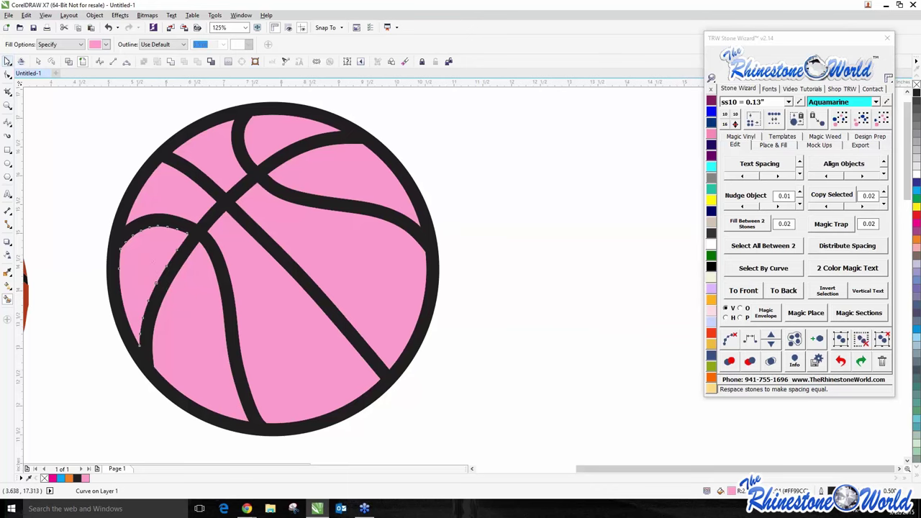
left_click(8, 61)
scroll(192, 219, "down", 1)
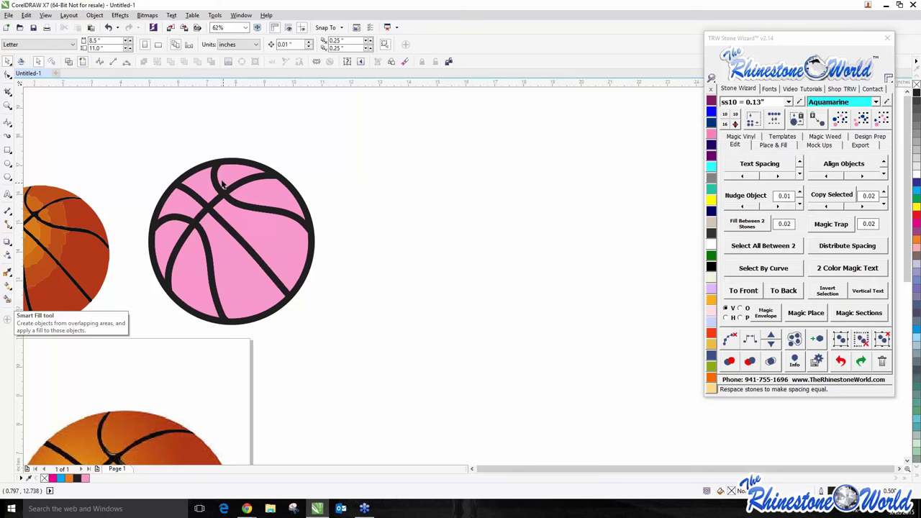
scroll(239, 189, "up", 2)
scroll(239, 189, "down", 2)
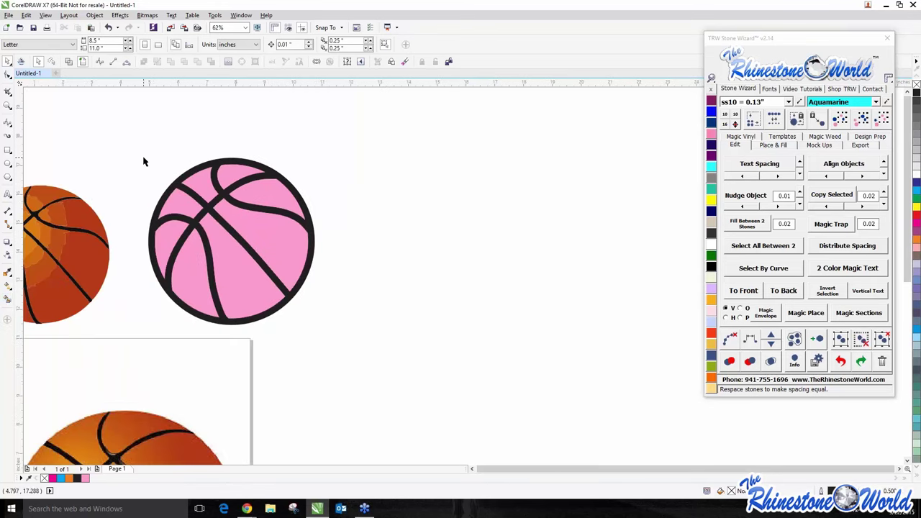
scroll(187, 152, "down", 2)
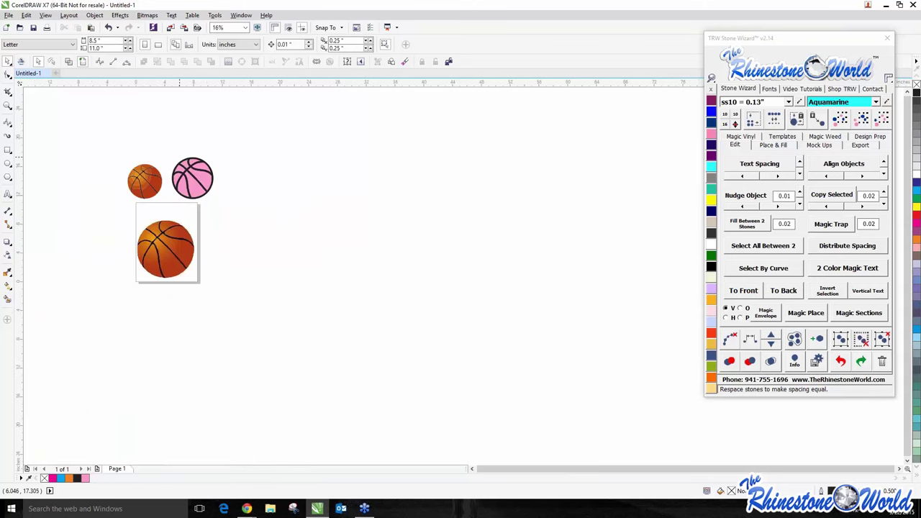
scroll(187, 151, "up", 1)
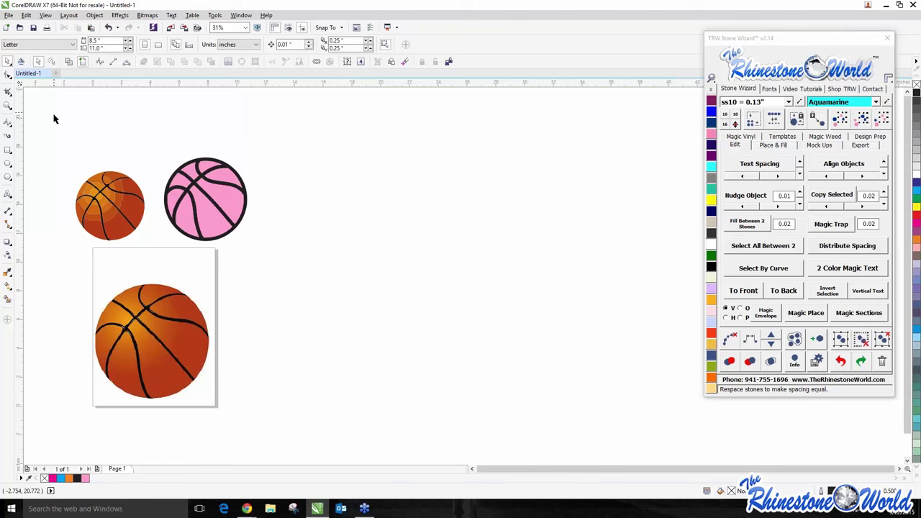
left_click(11, 129)
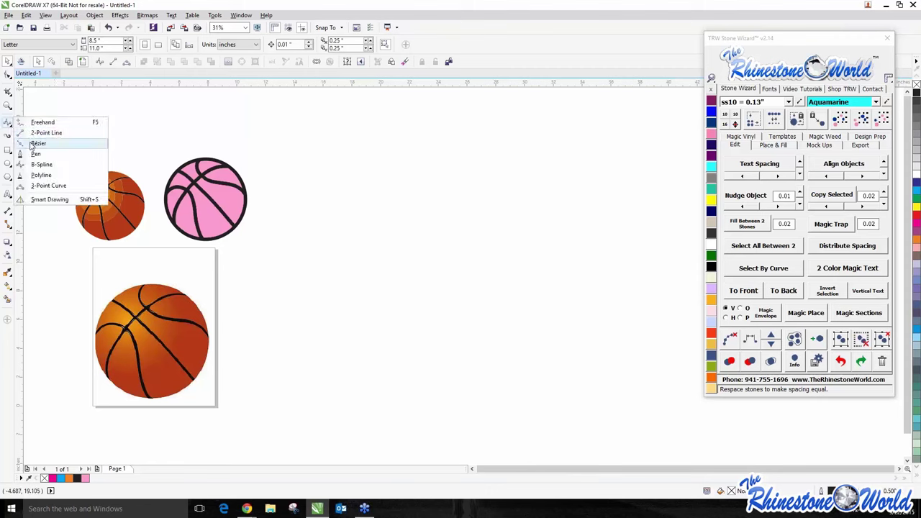
left_click(43, 141)
left_click(8, 61)
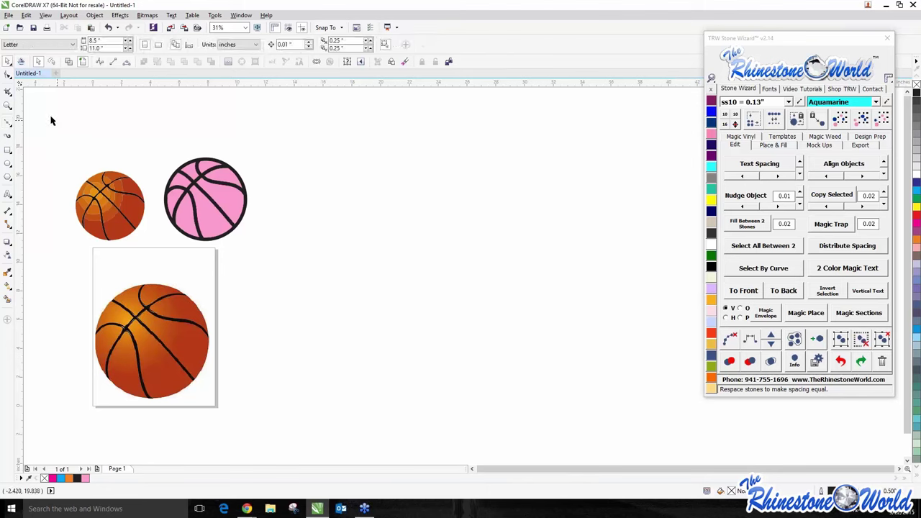
Step: Clear the drawing by deleting both vector basketballs, then unlocking and deleting the basketball bitmap on the page
left_click_drag(50, 115, 350, 460)
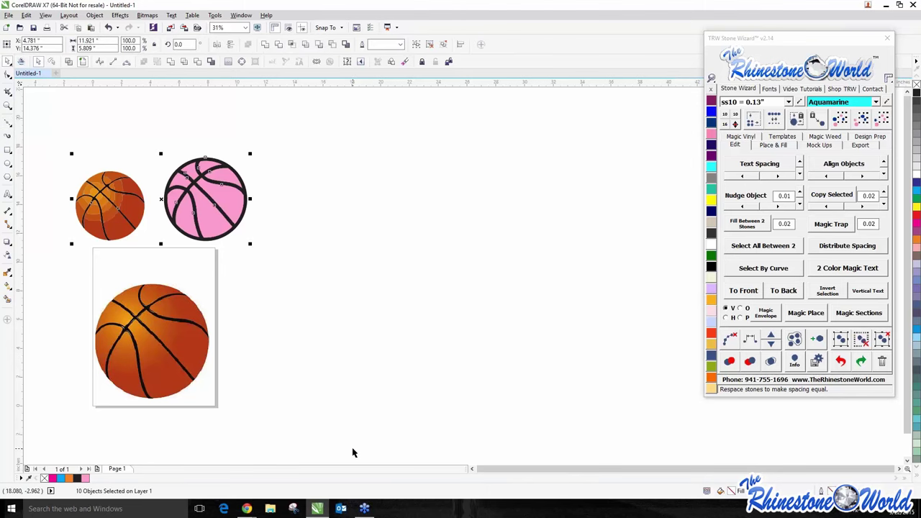
key("Delete")
left_click(175, 336)
right_click(175, 337)
left_click(205, 346)
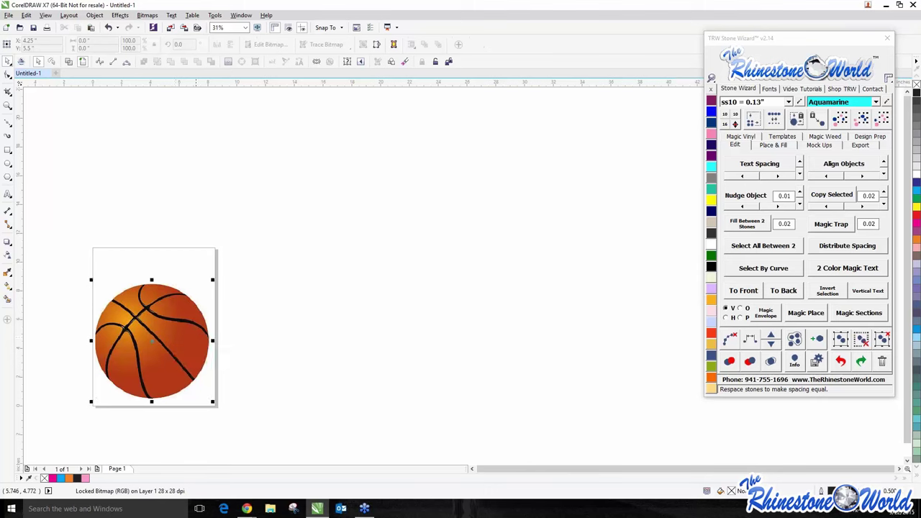
key("Delete")
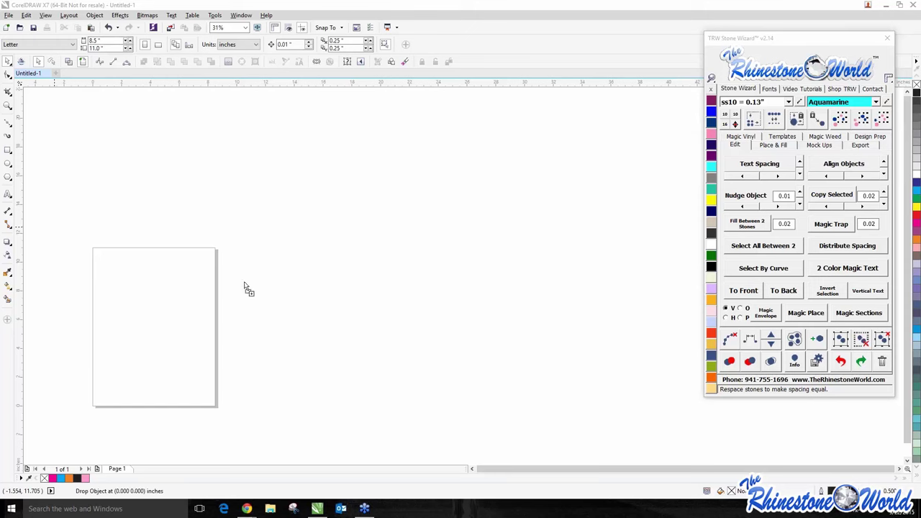
Step: Place the AVEDA logo bitmap near the top of the empty page
left_click_drag(243, 288, 137, 281)
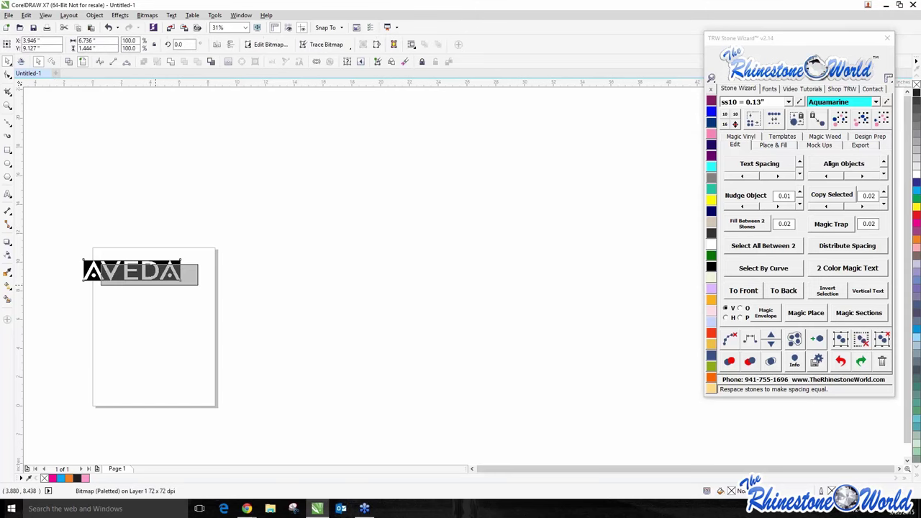
scroll(137, 280, "up", 2)
scroll(185, 267, "down", 1)
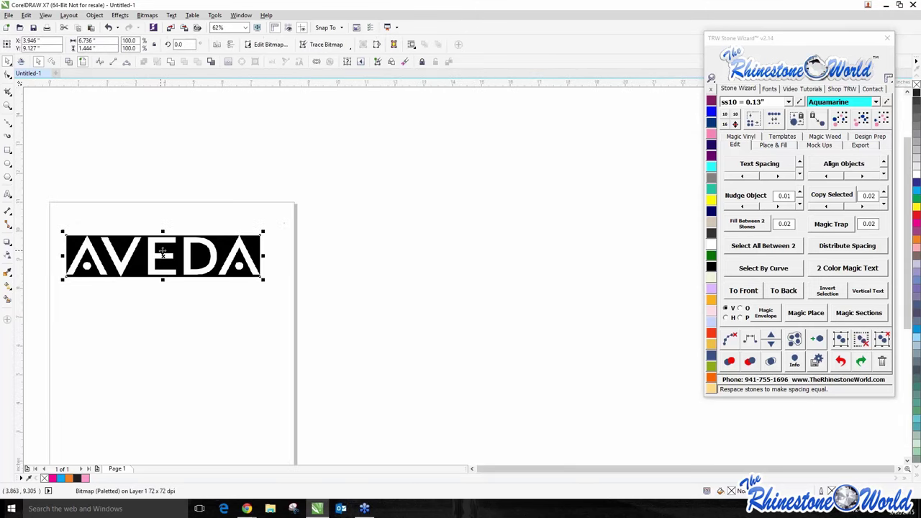
Step: Scale the AVEDA bitmap proportionally to about 6.37 inches wide, move it against the page's top right corner, and deselect it
left_click_drag(260, 235, 387, 209)
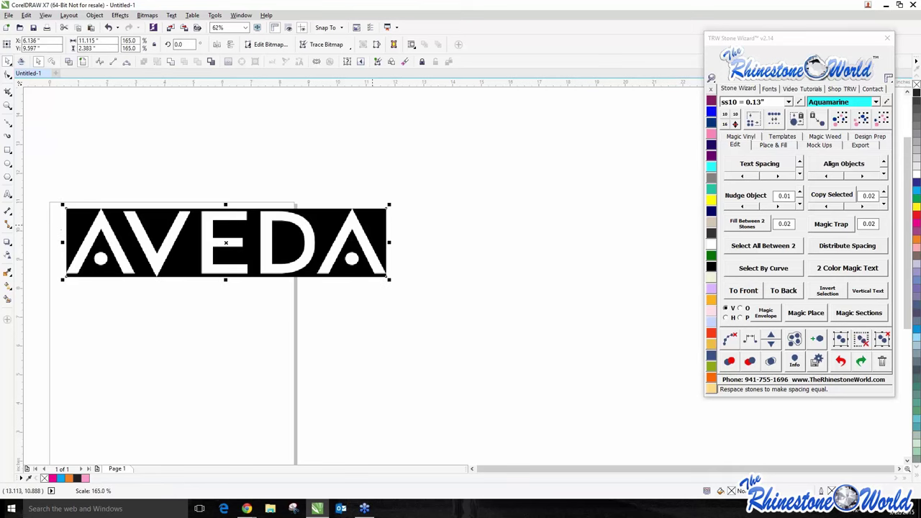
left_click_drag(226, 242, 242, 256)
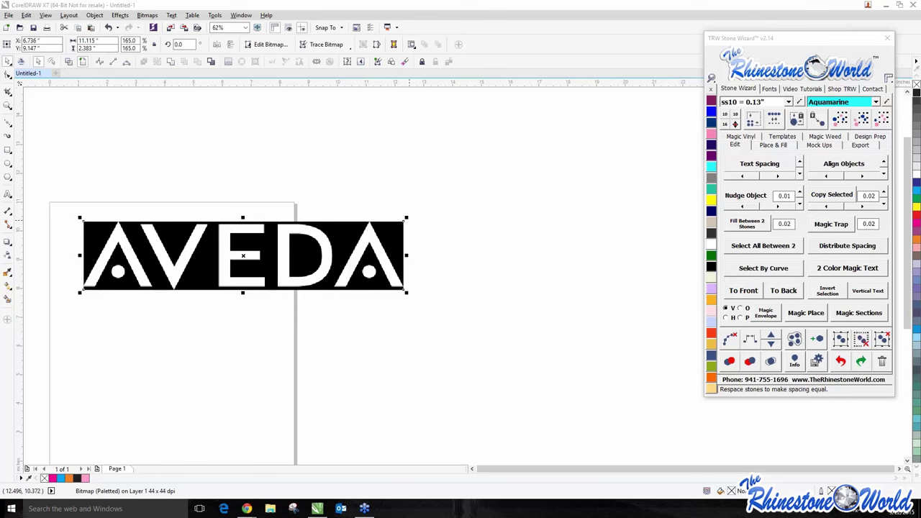
left_click_drag(408, 217, 351, 244)
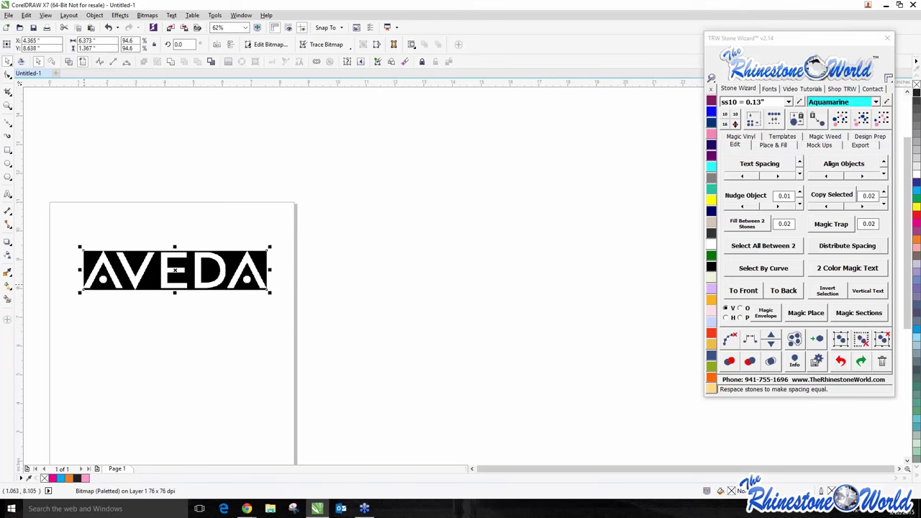
scroll(104, 273, "up", 2)
left_click_drag(159, 193, 169, 185)
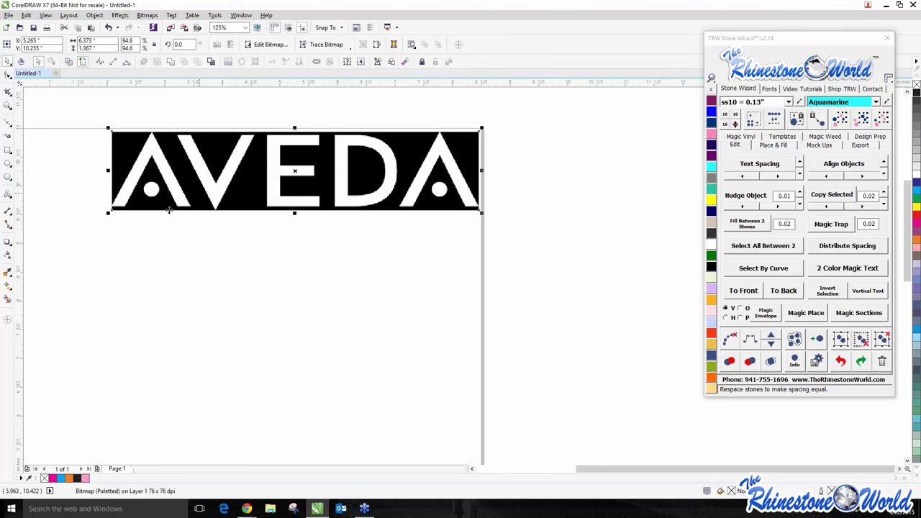
left_click(36, 126)
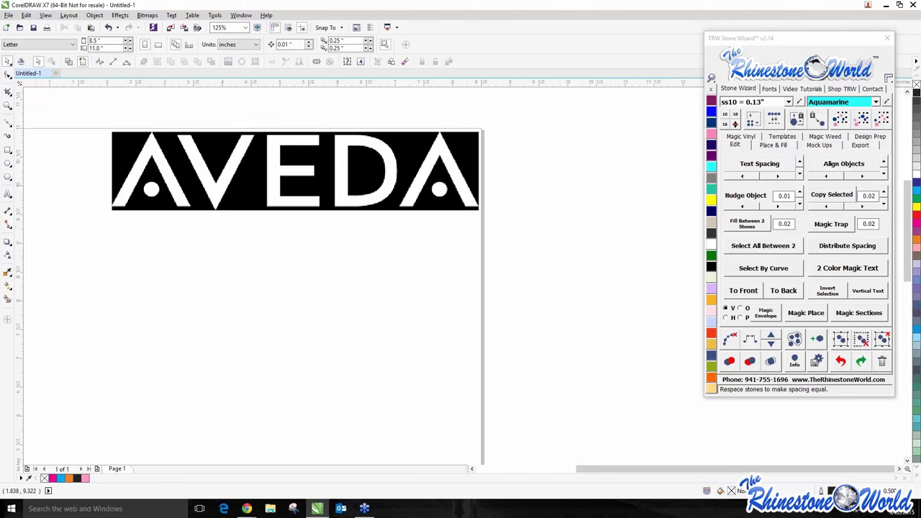
Step: Trace the AVEDA bitmap with the Low Quality Image outline trace, fill the resulting lettering with Jet Black, and deselect it
scroll(298, 167, "down", 2)
scroll(298, 168, "up", 2)
left_click(297, 167)
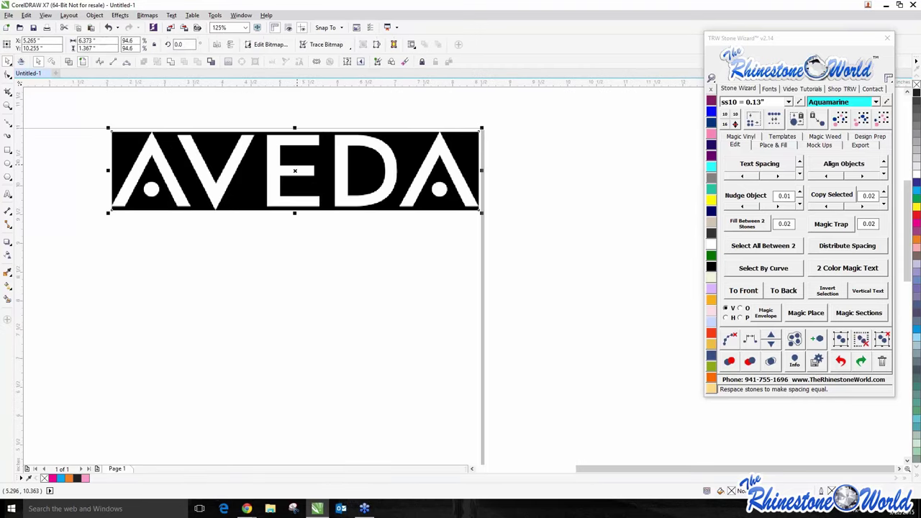
left_click(331, 48)
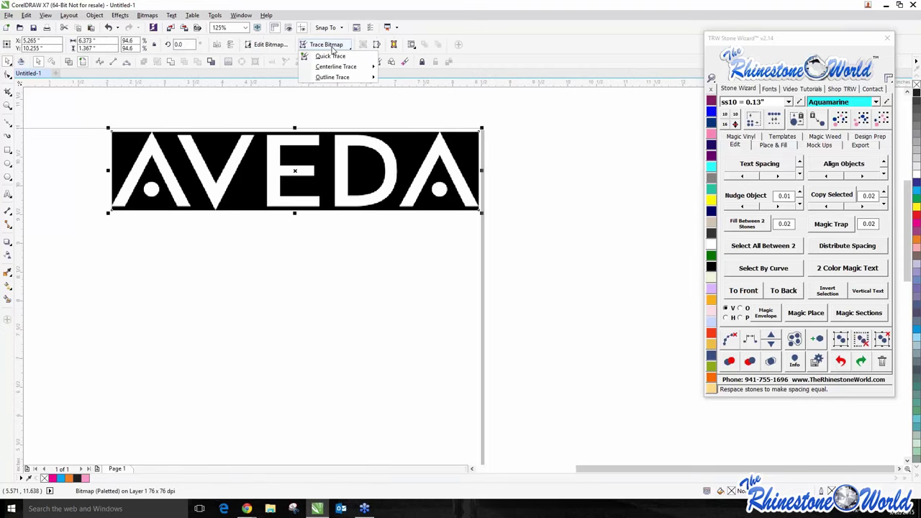
mouse_move(340, 84)
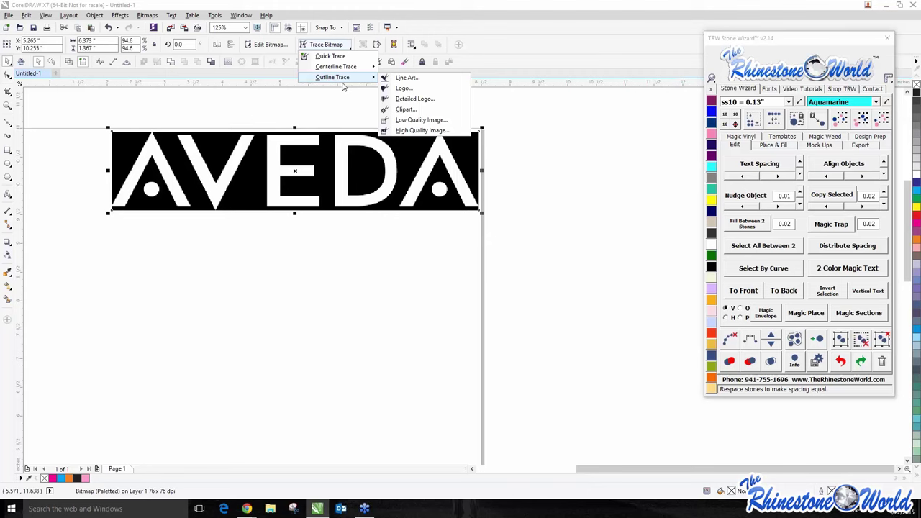
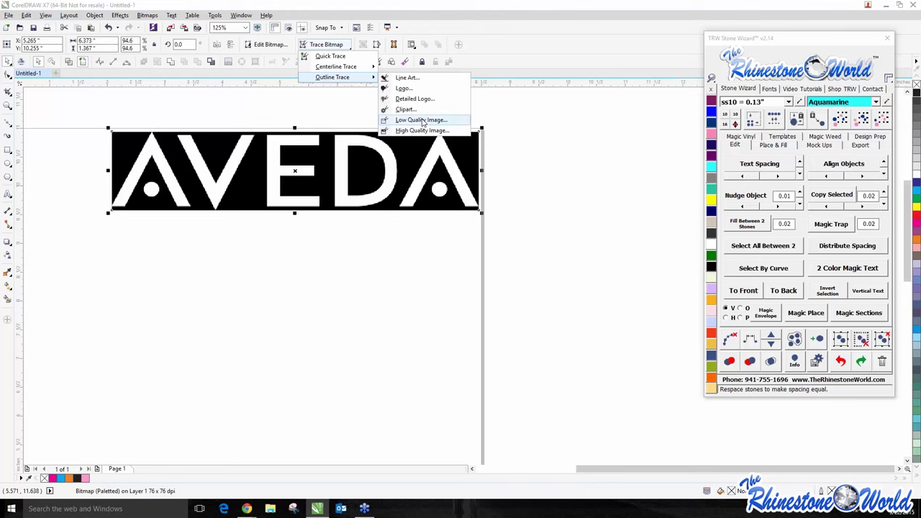
left_click(423, 115)
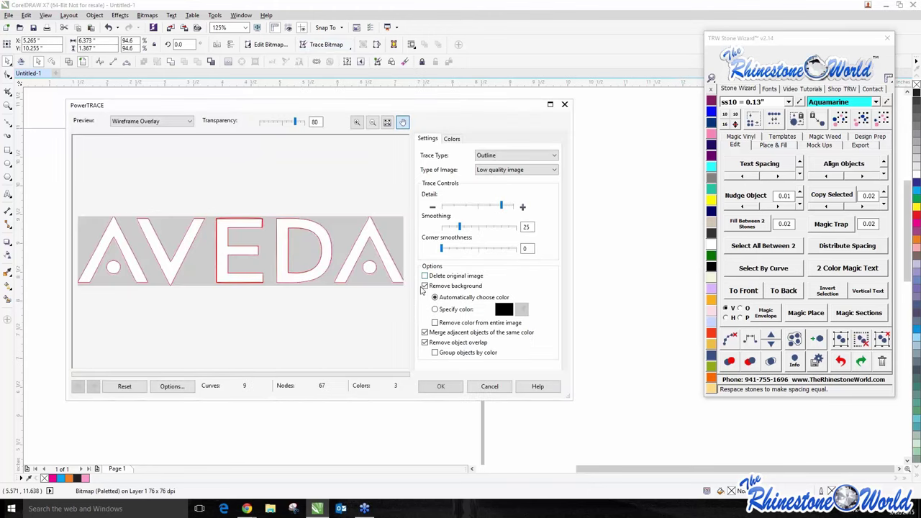
key("Return")
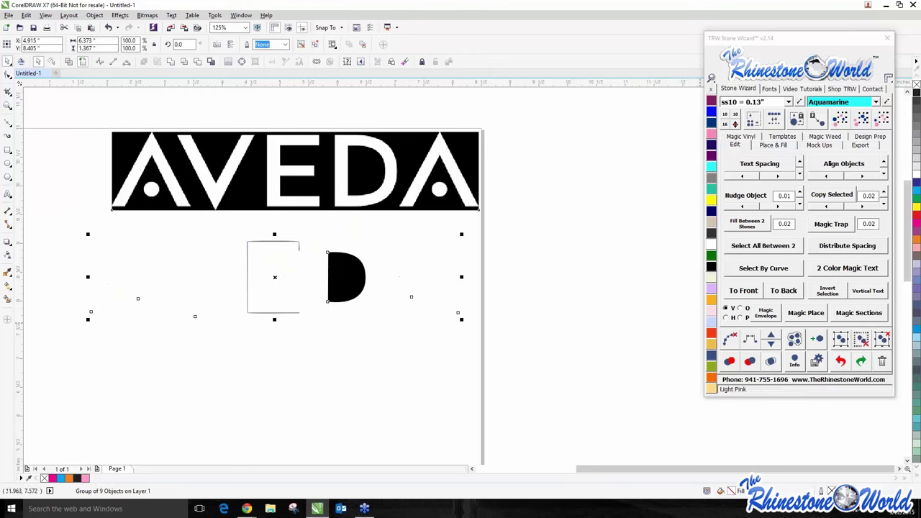
left_click(711, 267)
left_click(241, 311)
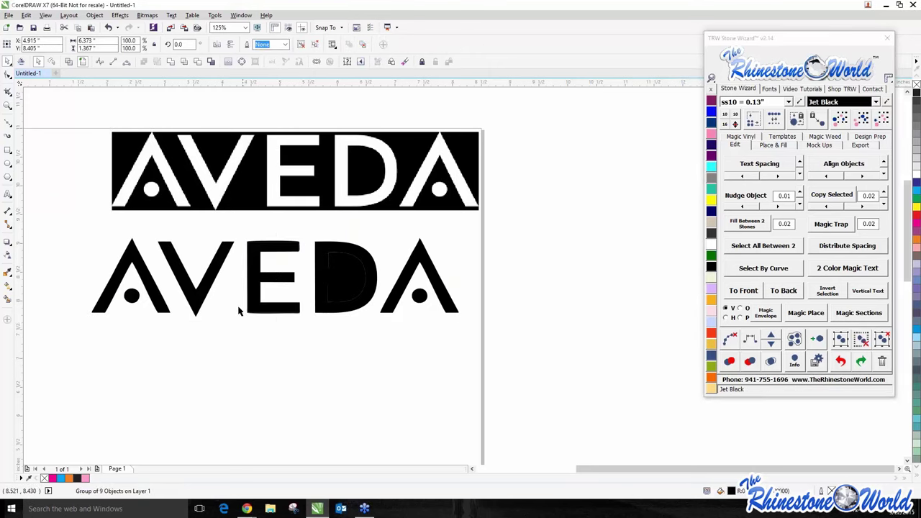
Step: Examine the traced letters up close, checking the edges and corners of the A, V, E and D
scroll(131, 246, "up", 3)
scroll(246, 409, "down", 4)
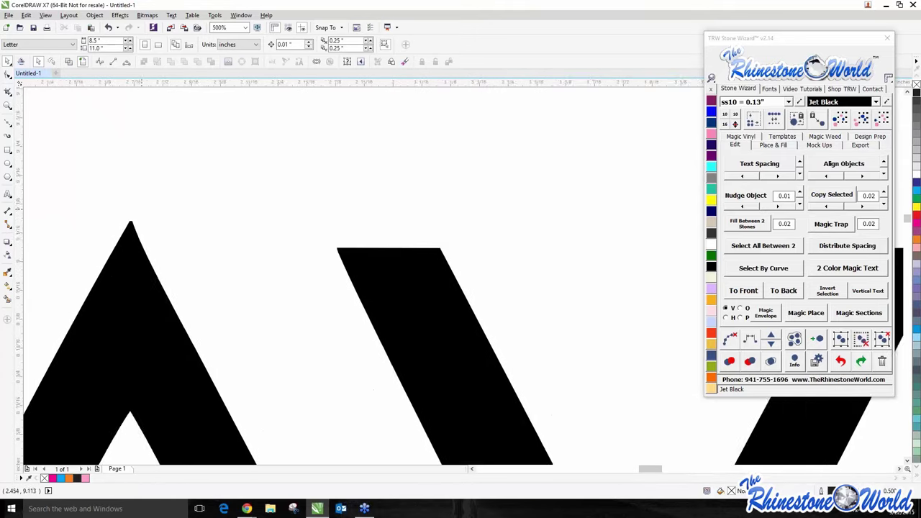
scroll(246, 409, "up", 2)
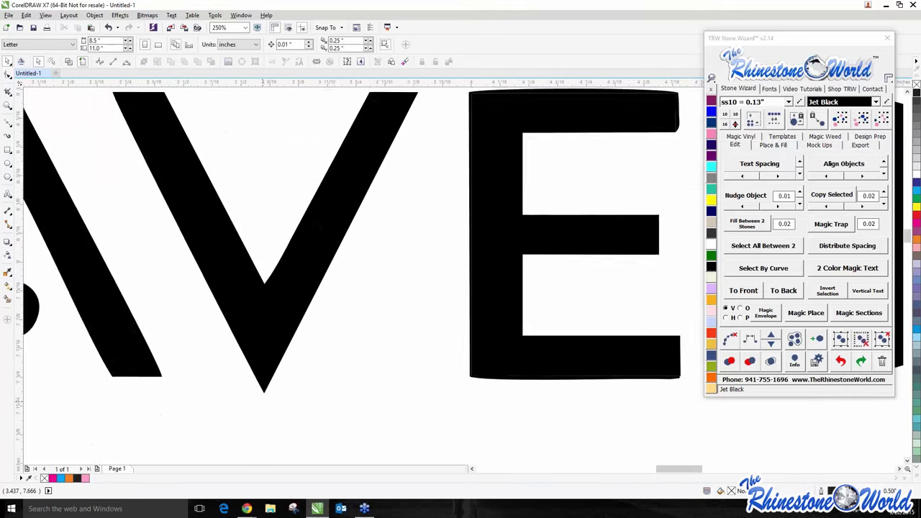
scroll(265, 390, "down", 6)
scroll(240, 288, "up", 4)
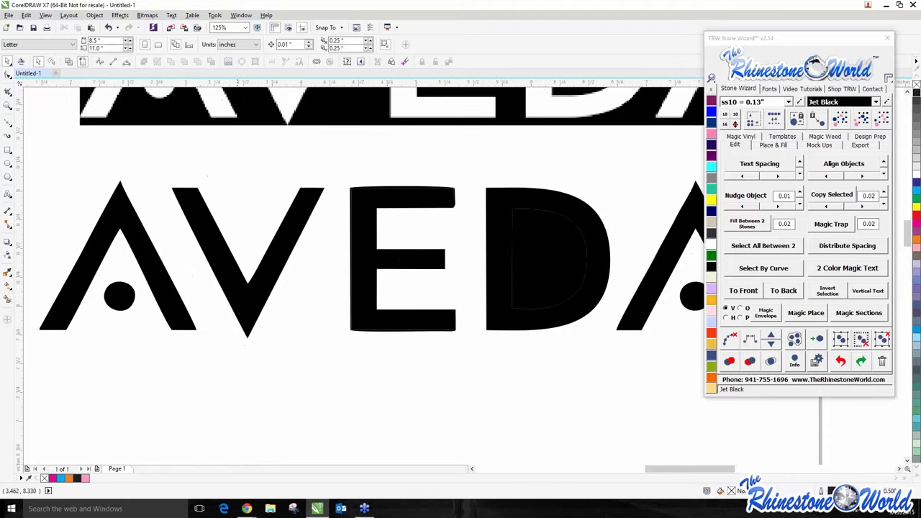
scroll(366, 161, "down", 1)
scroll(317, 204, "down", 3)
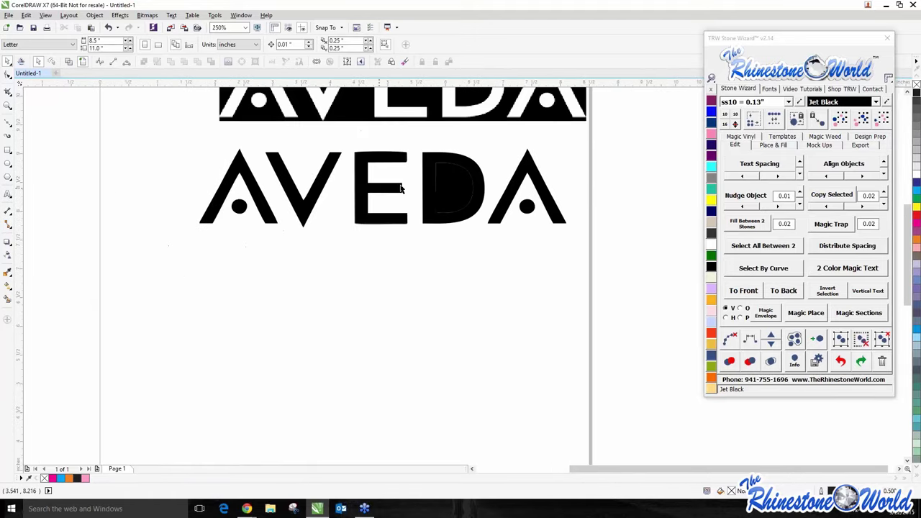
scroll(371, 151, "up", 2)
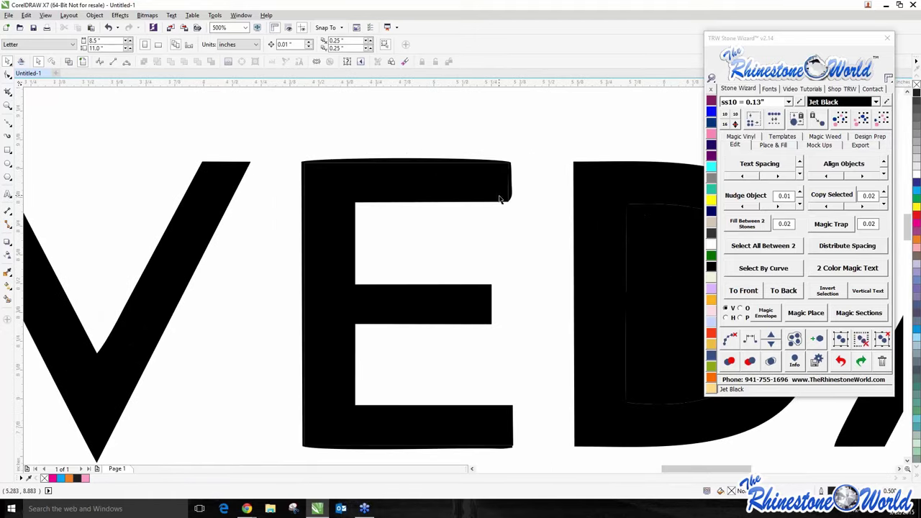
scroll(267, 216, "down", 1)
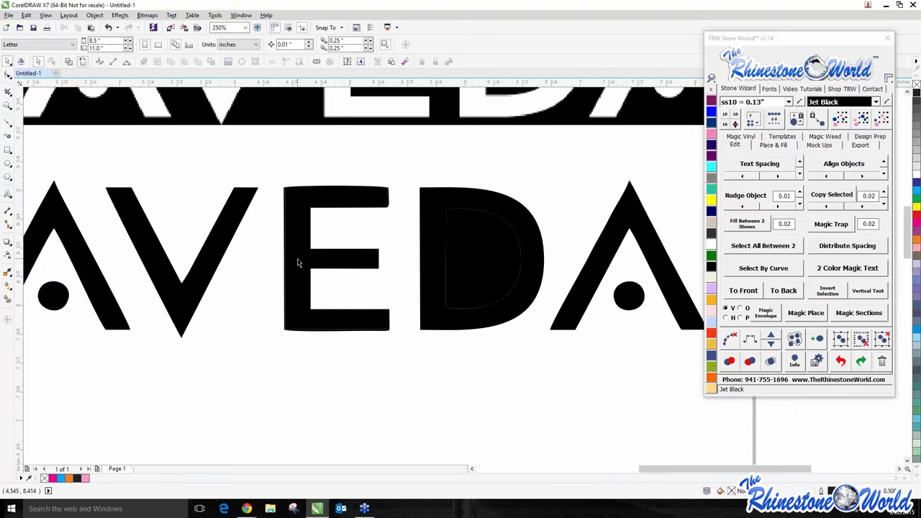
scroll(261, 243, "down", 1)
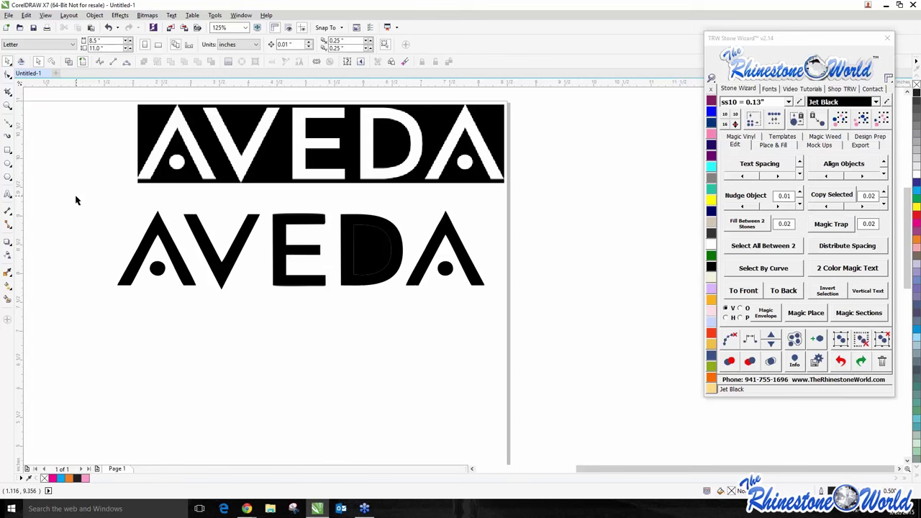
Step: Delete the group of black traced letters below the AVEDA bitmap
left_click_drag(76, 201, 568, 373)
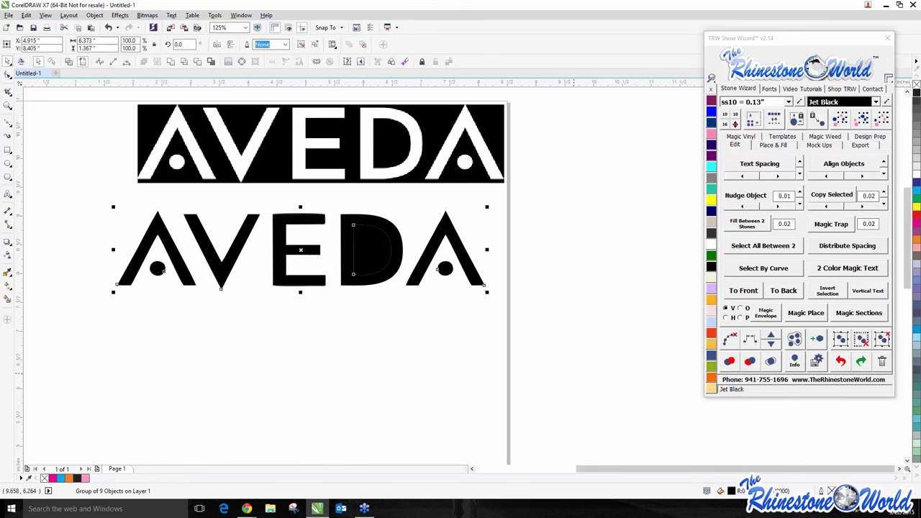
key("Delete")
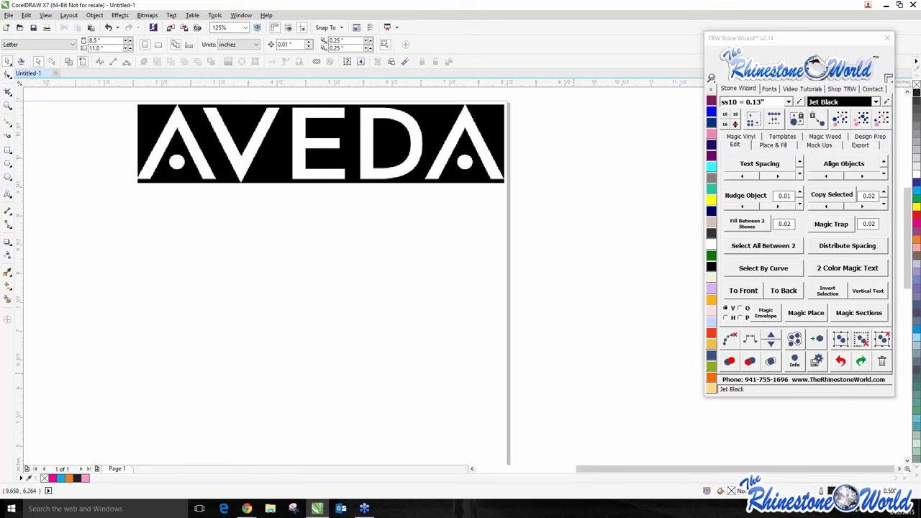
scroll(299, 209, "down", 1)
scroll(301, 198, "up", 1)
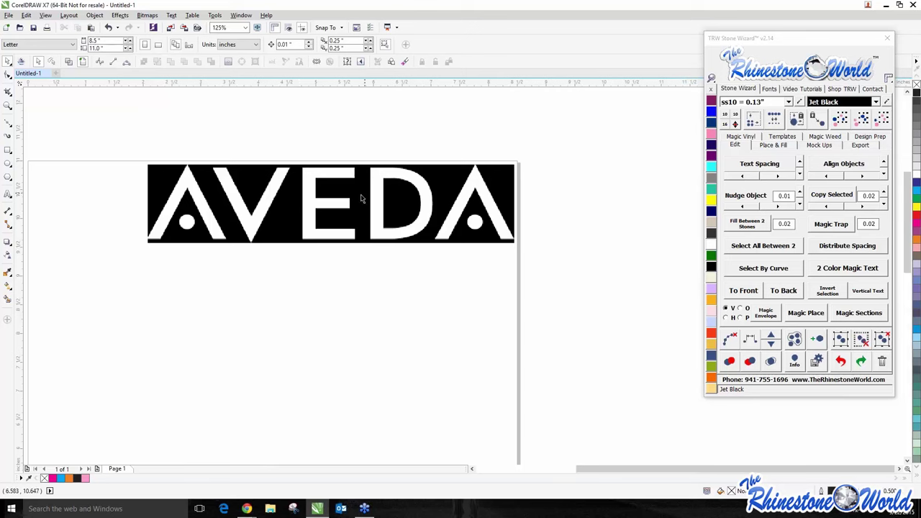
Step: Lock the AVEDA bitmap in place on the page and deselect it
left_click(290, 203)
right_click(292, 202)
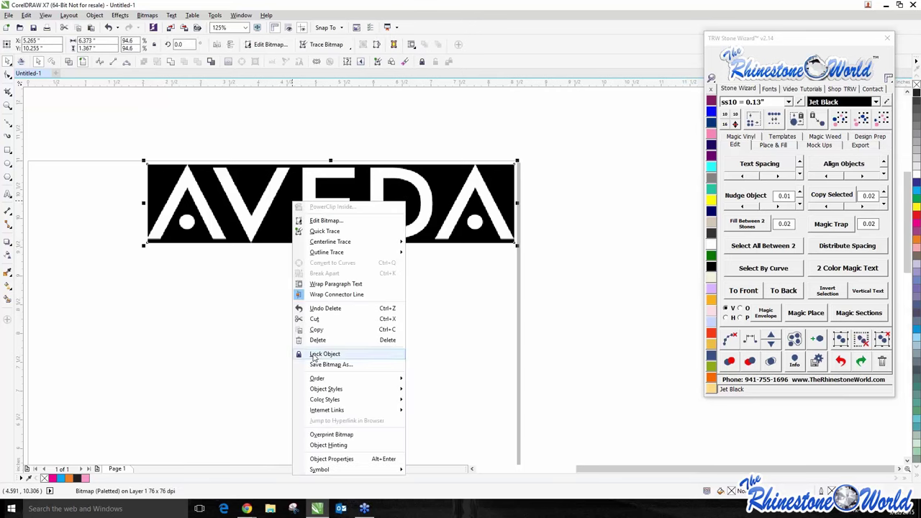
left_click(325, 354)
key("Escape")
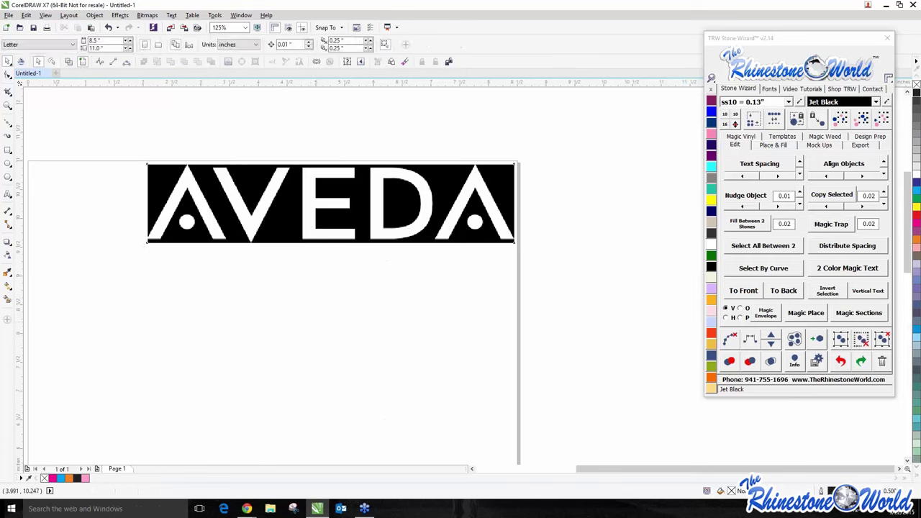
Step: Switch the drawing to wireframe view so the AVEDA bitmap displays in gray
left_click(70, 63)
scroll(196, 190, "up", 2)
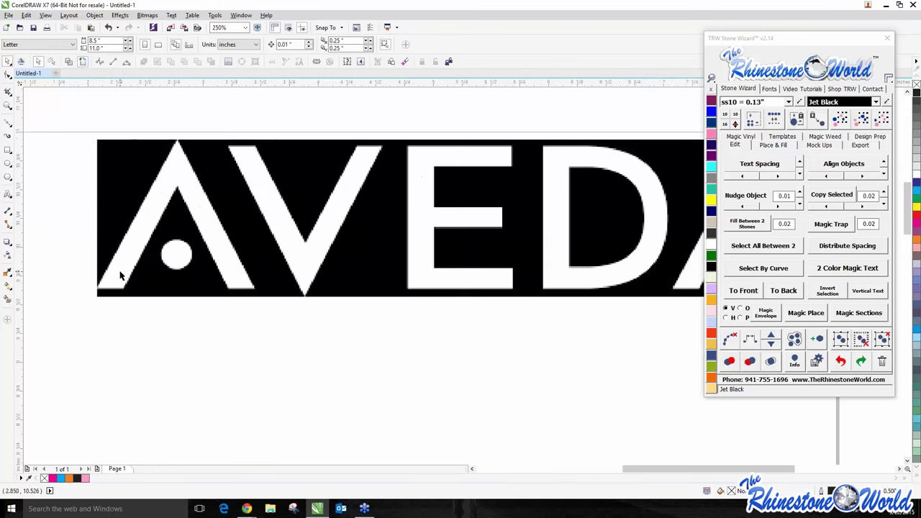
scroll(257, 285, "down", 2)
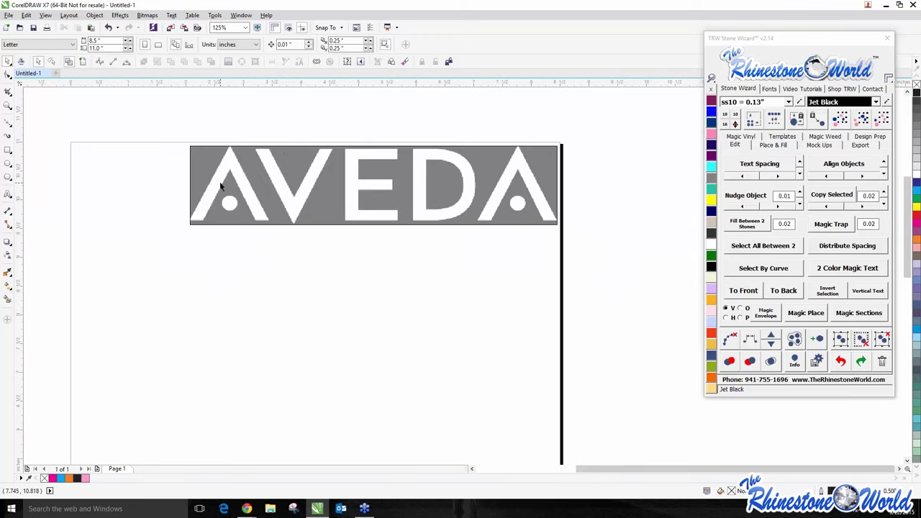
scroll(245, 171, "up", 2)
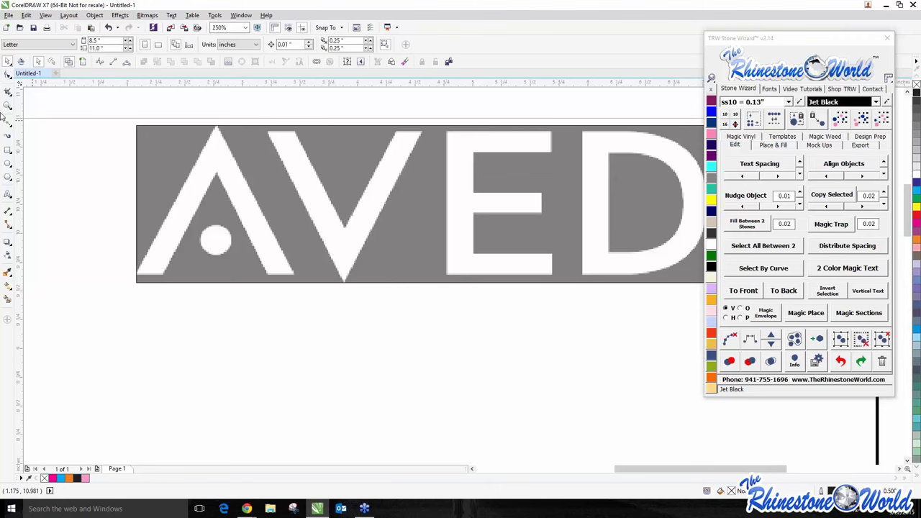
Step: Draw a practice curve of several wavy segments below the logo with the Bezier tool, and delete it
left_click(7, 122)
scroll(219, 191, "up", 2)
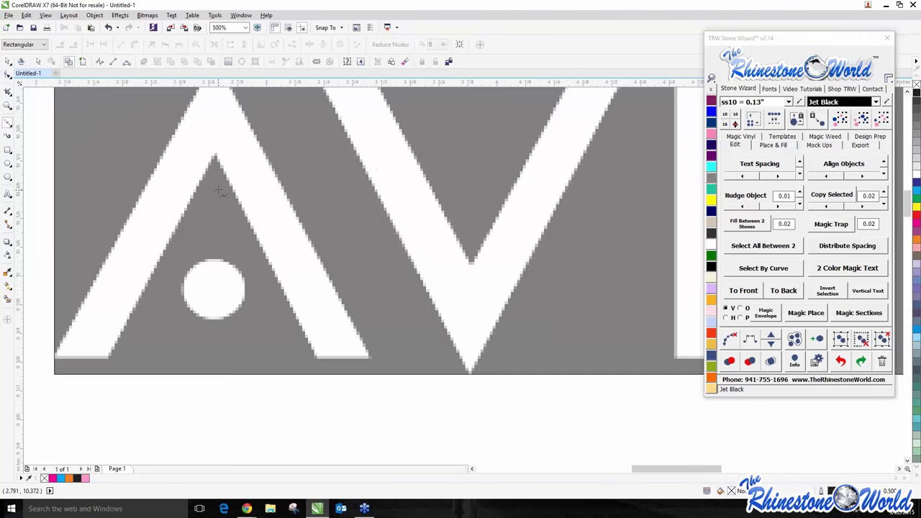
scroll(224, 143, "down", 2)
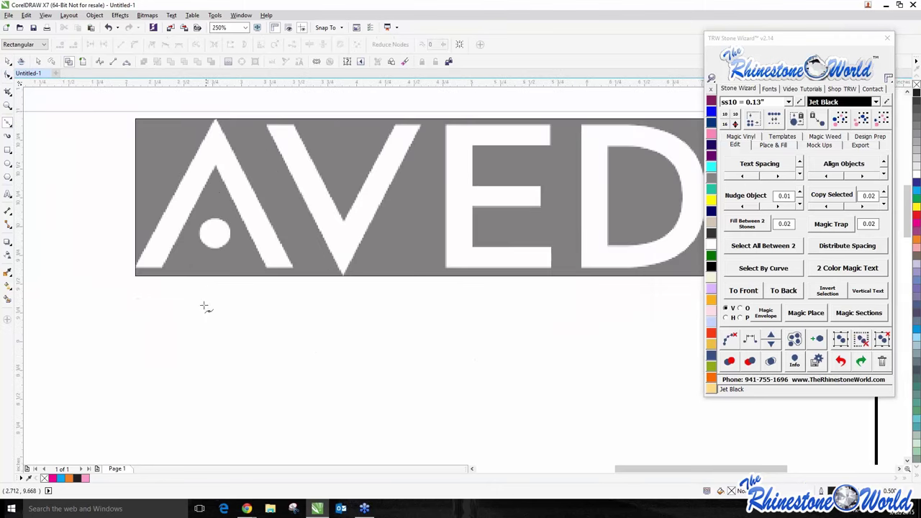
left_click(186, 328)
left_click_drag(371, 330, 373, 381)
scroll(373, 320, "down", 1)
left_click(300, 379)
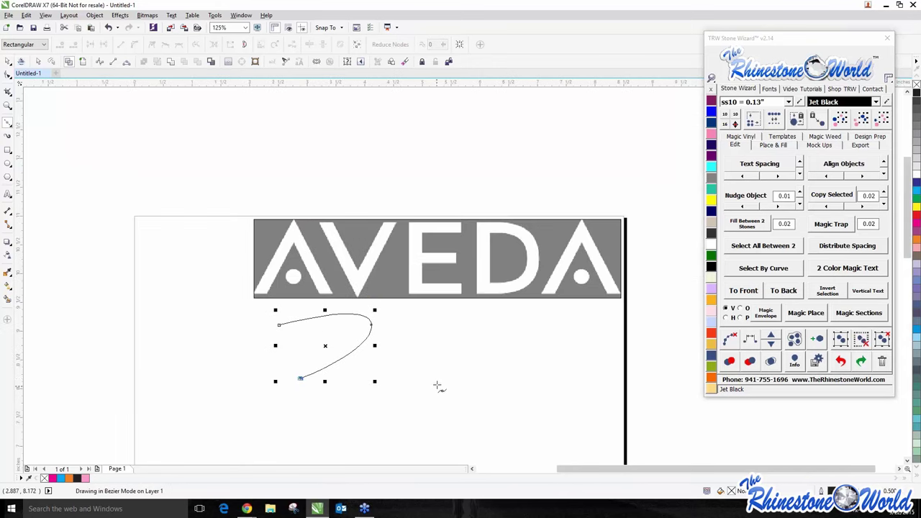
left_click_drag(521, 340, 534, 415)
left_click_drag(593, 379, 640, 371)
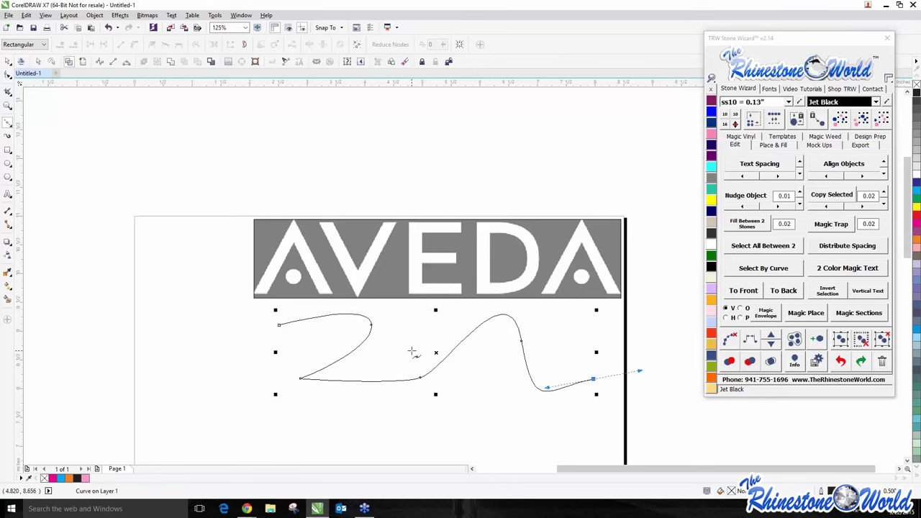
key("Delete")
Step: Trace the inner edges and right foot of the first letter A with straight Bezier segments
scroll(287, 267, "up", 2)
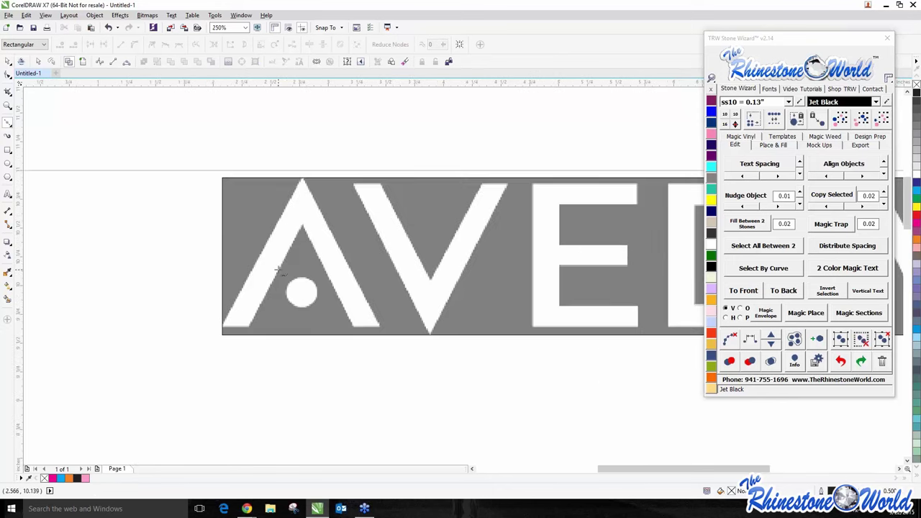
scroll(278, 268, "up", 1)
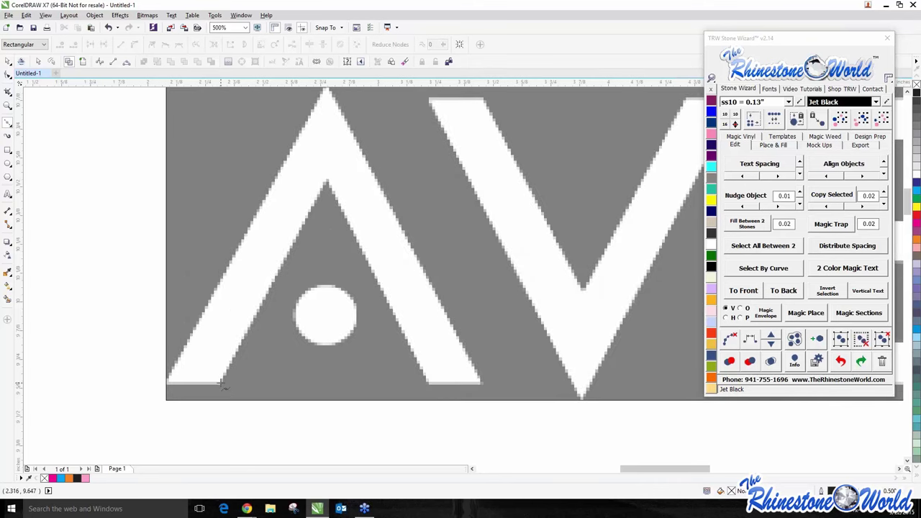
left_click(223, 378)
left_click(327, 177)
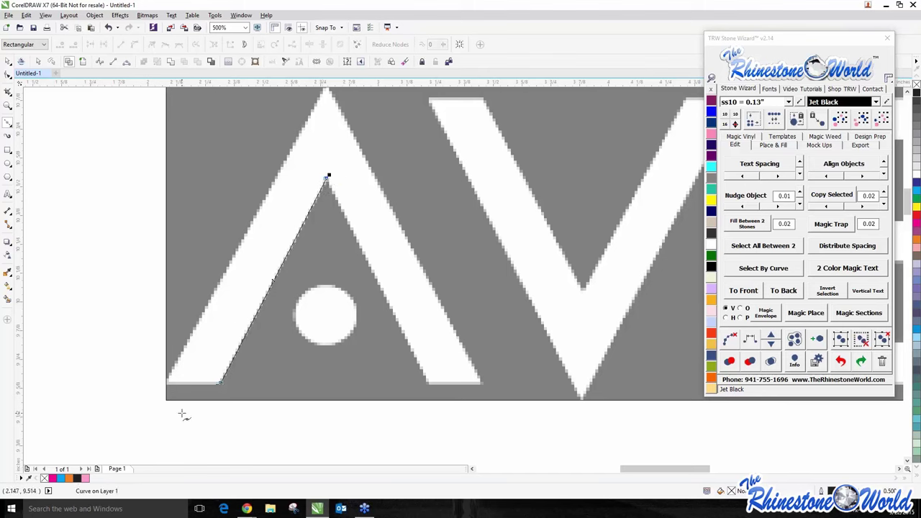
left_click(429, 384)
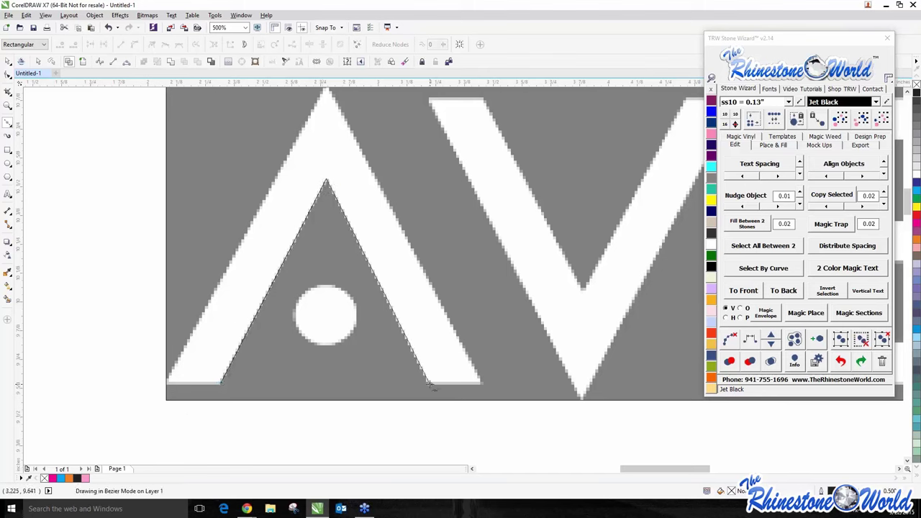
left_click(483, 384)
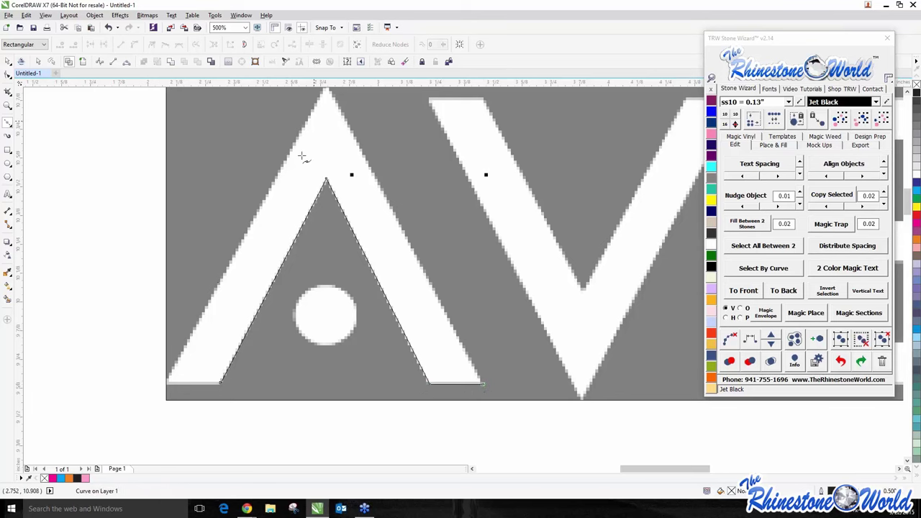
Step: Trace the outer edges of the first letter A through its apex, close the outline at its starting node, and deselect it
scroll(304, 154, "down", 2)
scroll(309, 132, "up", 2)
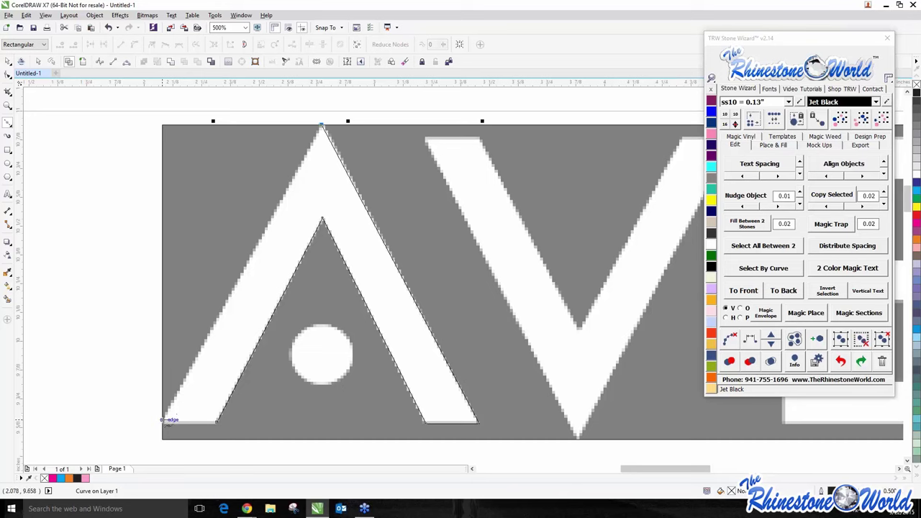
left_click(162, 421)
left_click(217, 421)
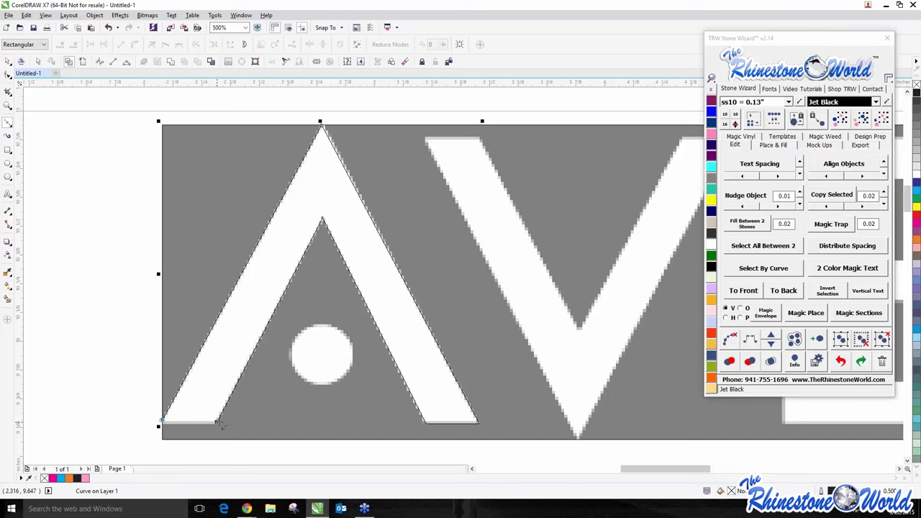
scroll(66, 377, "down", 1)
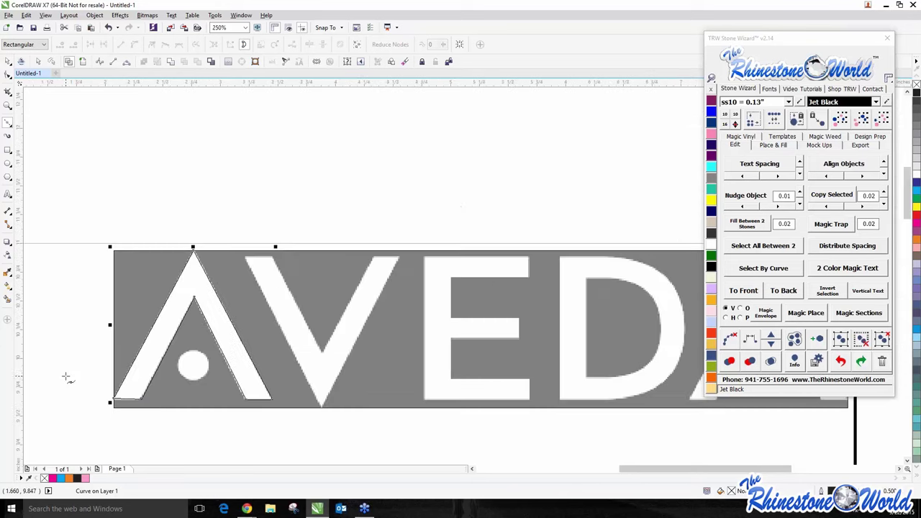
left_click(6, 63)
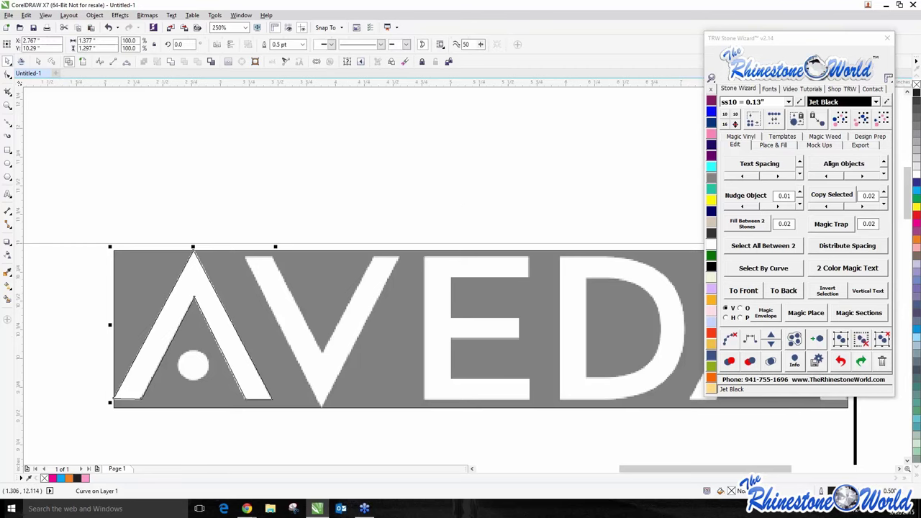
left_click(102, 121)
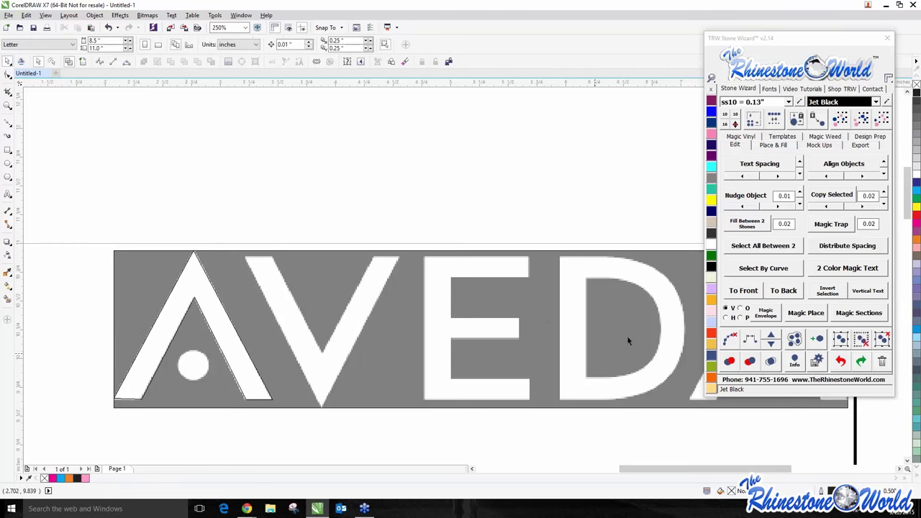
Step: Examine the untraced letters V, E, D and A across the AVEDA bitmap
scroll(409, 317, "down", 1)
scroll(320, 341, "up", 1)
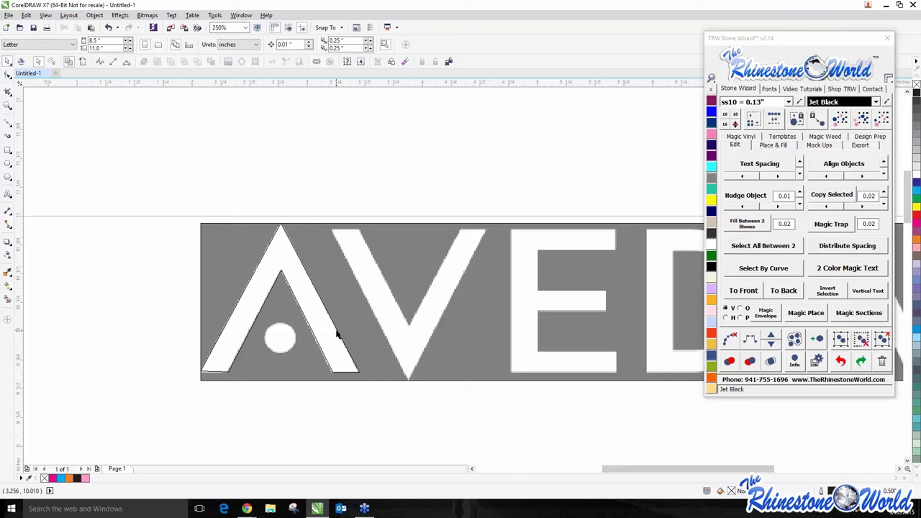
scroll(321, 335, "down", 2)
scroll(360, 309, "up", 4)
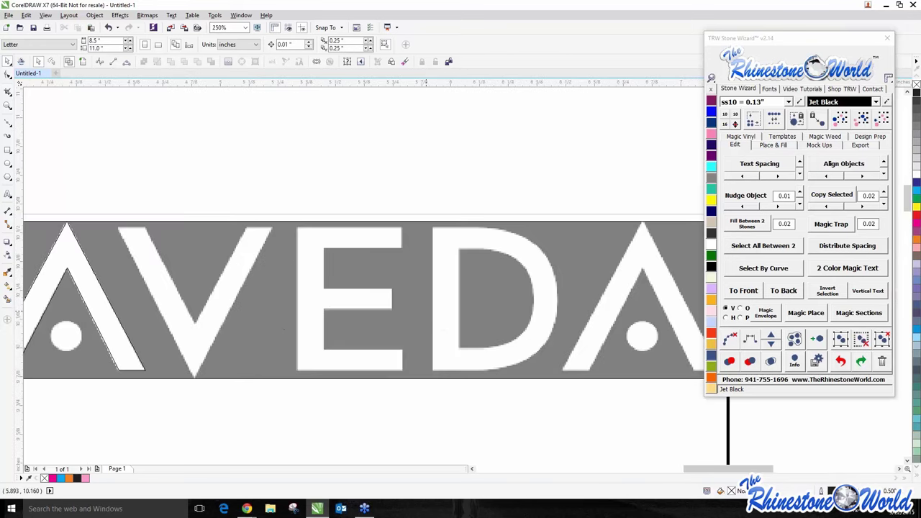
scroll(304, 267, "down", 2)
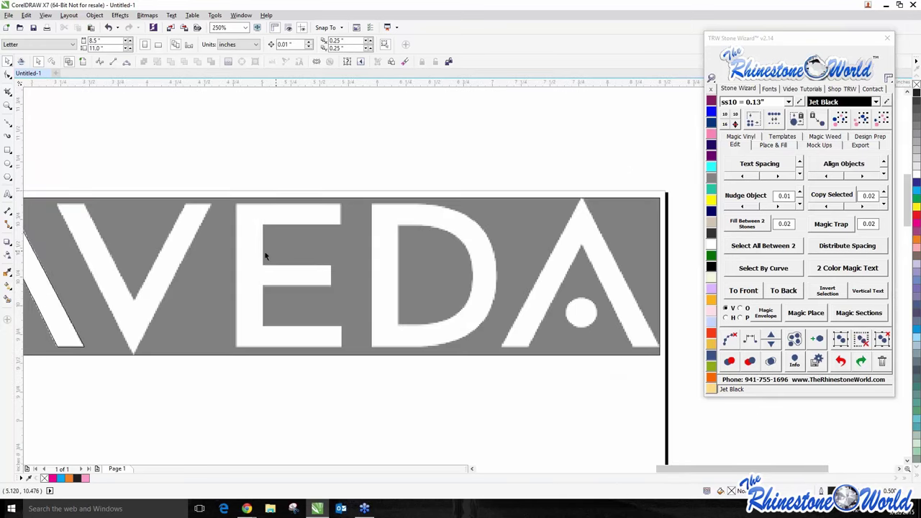
scroll(129, 313, "down", 2)
scroll(60, 287, "up", 2)
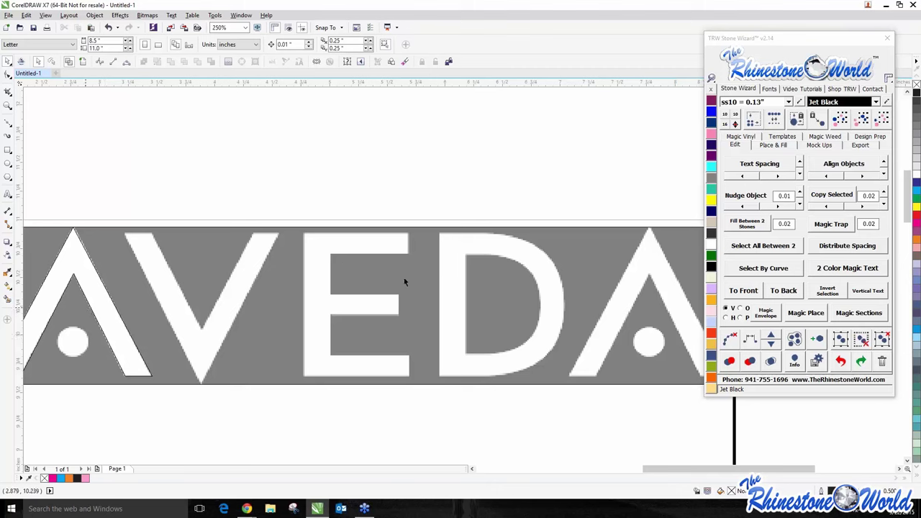
scroll(378, 311, "down", 2)
scroll(477, 315, "up", 4)
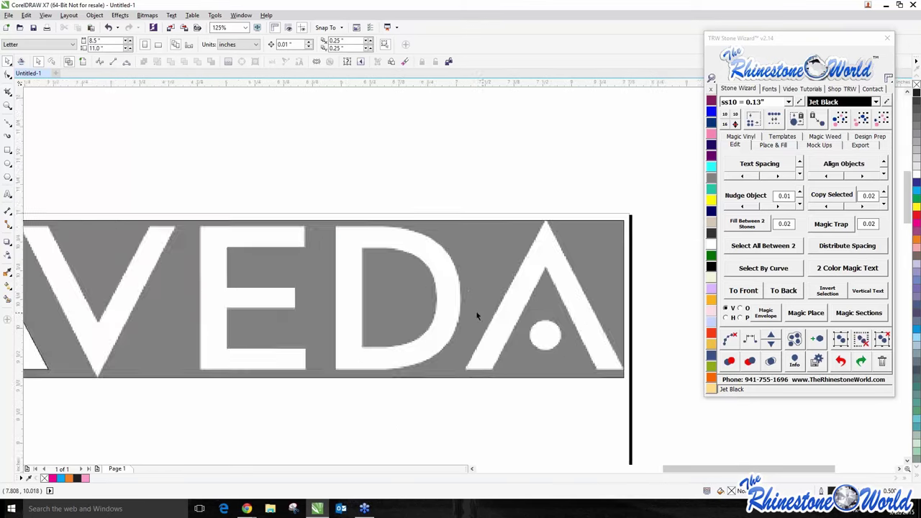
scroll(279, 325, "down", 2)
Step: Start a Bezier outline of the letter E, tracing its left edge, bottom arm and the inner edge up to the middle arm
scroll(279, 326, "up", 1)
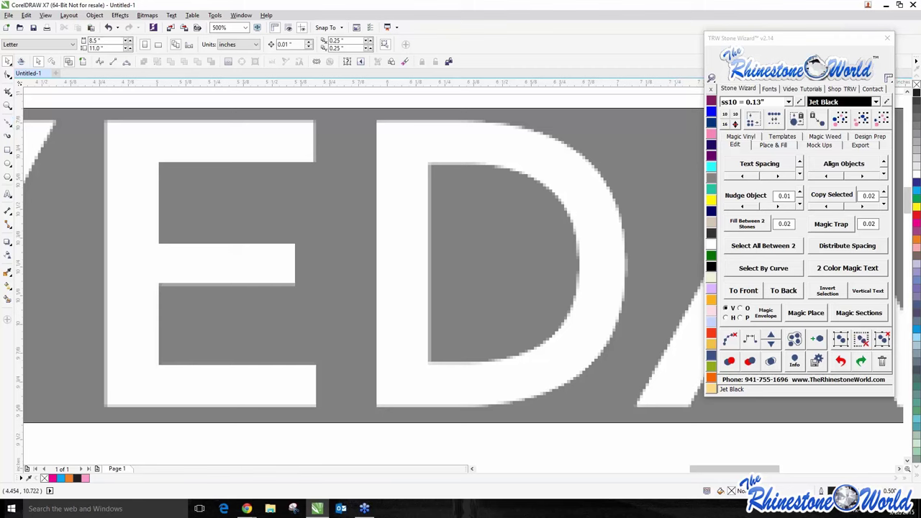
key("F10")
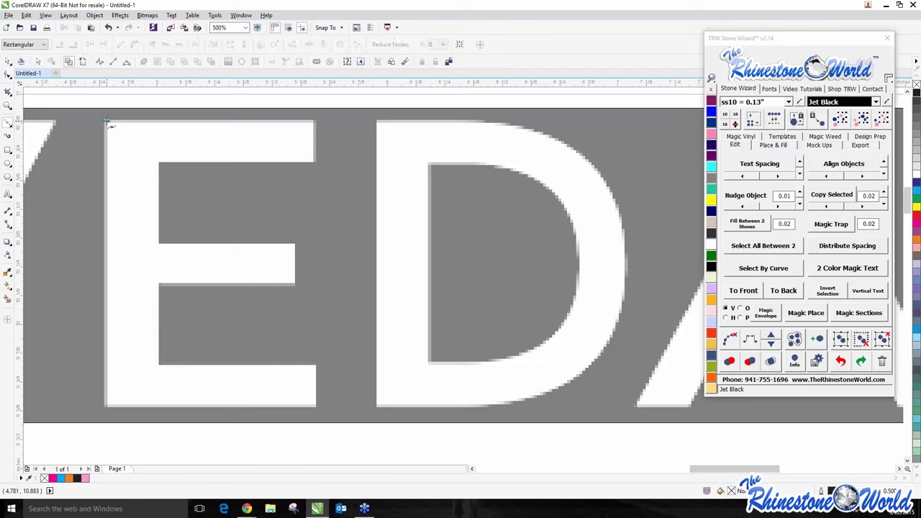
left_click(108, 407)
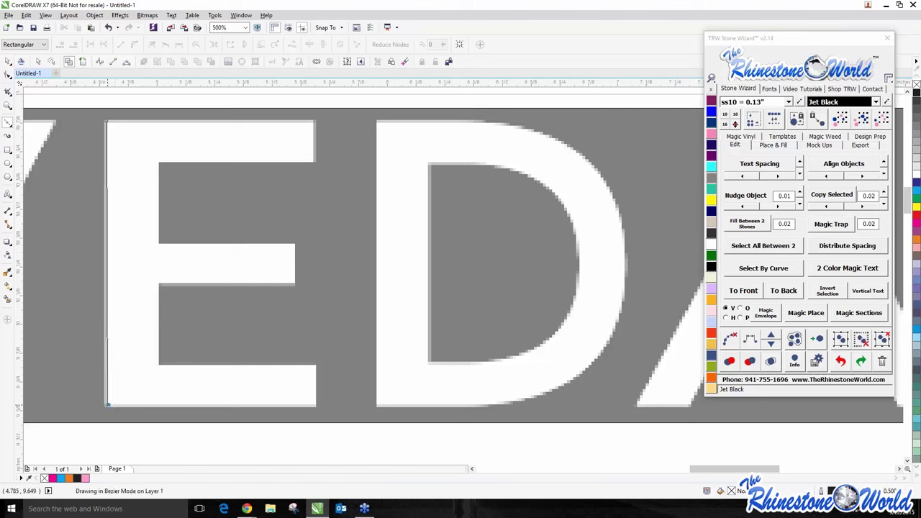
left_click(315, 406)
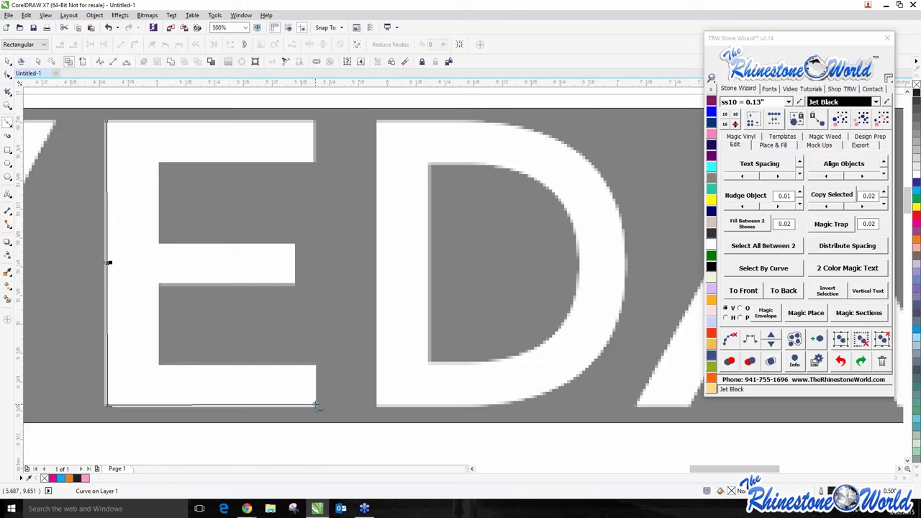
left_click(320, 368)
left_click(159, 367)
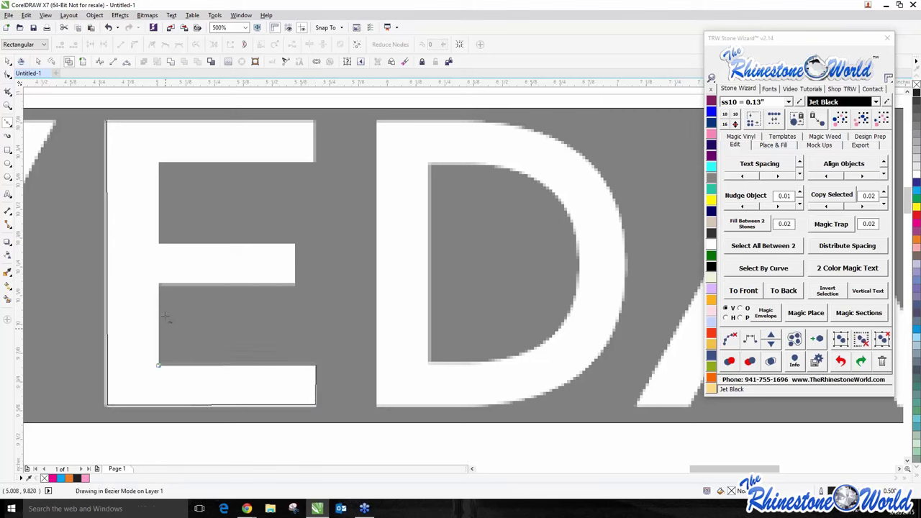
left_click(159, 285)
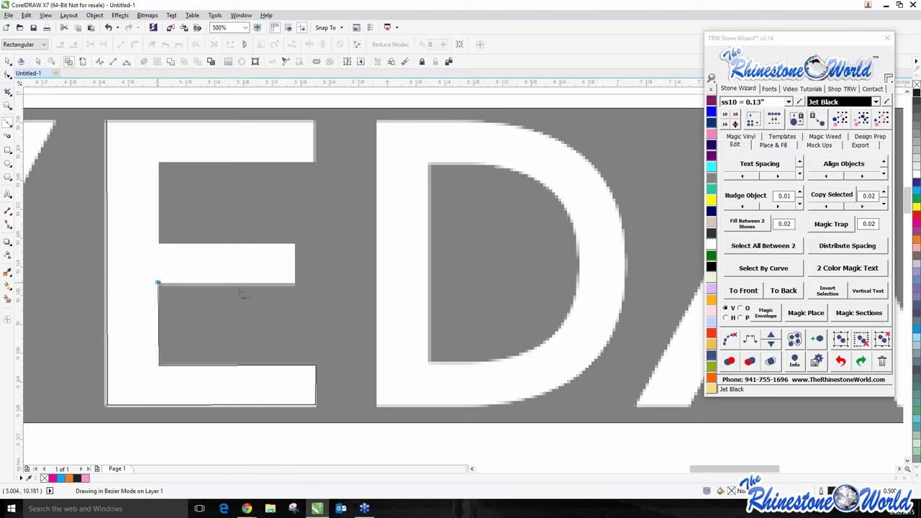
Step: Continue the E outline around its middle and top arms and close it at the top-left starting node
left_click(293, 283)
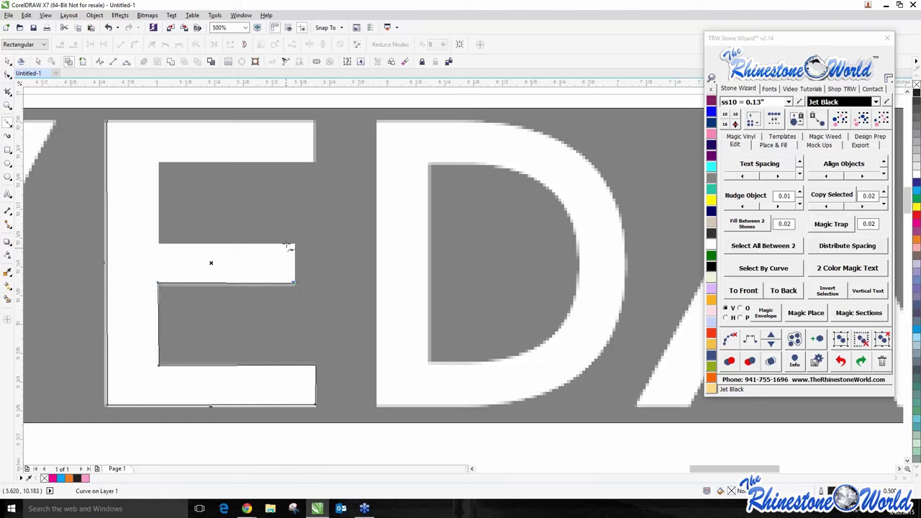
left_click(293, 246)
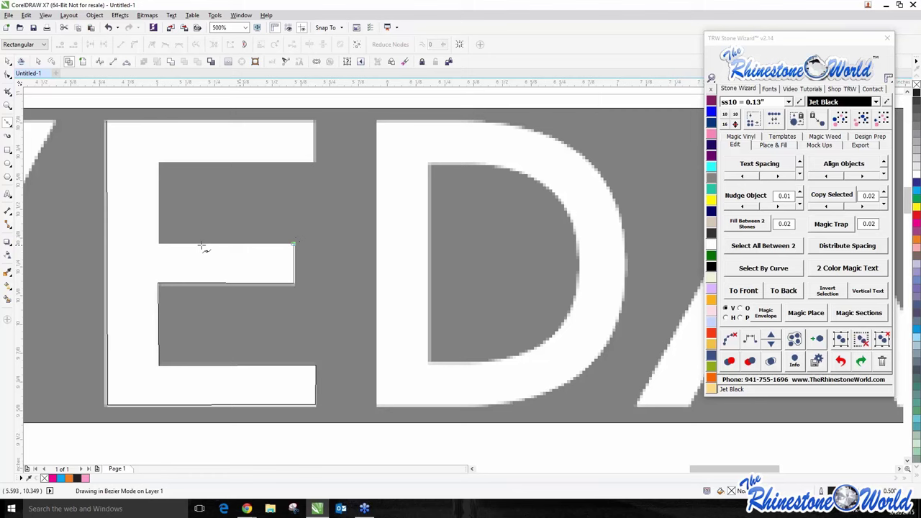
left_click(158, 245)
left_click(160, 163)
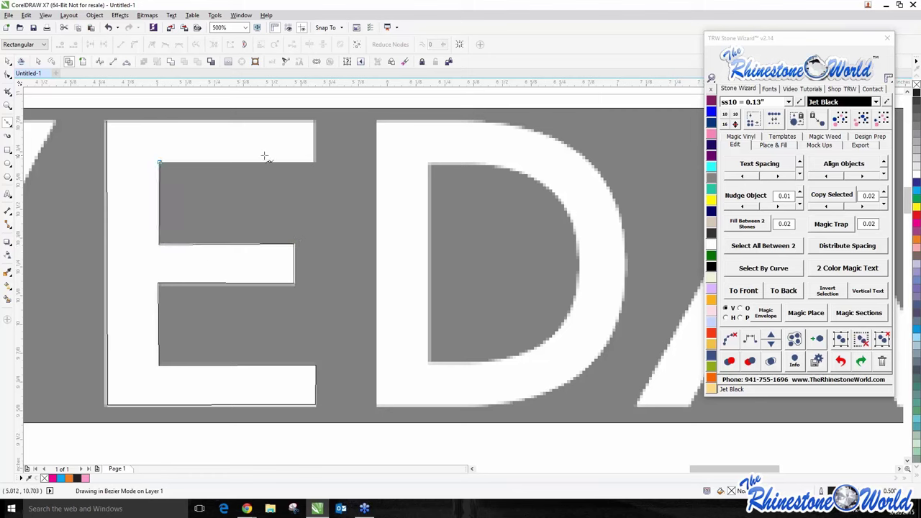
left_click(313, 163)
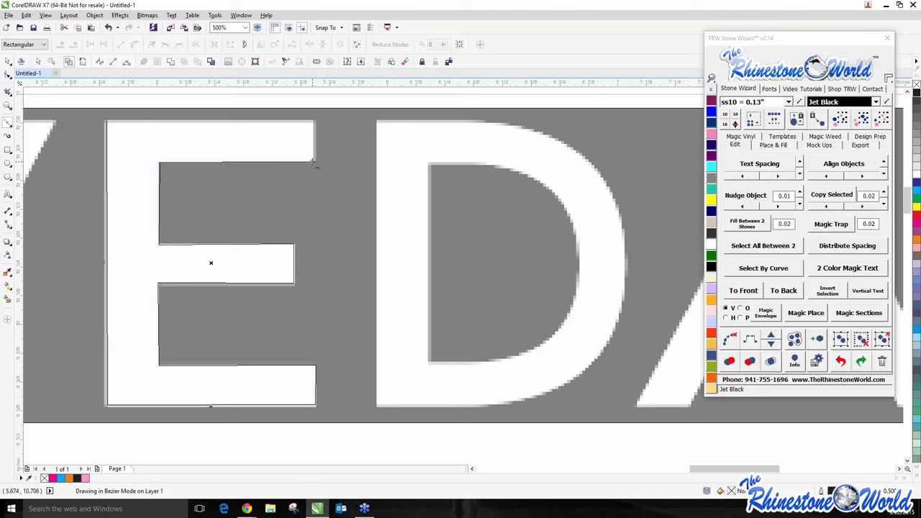
left_click(313, 121)
left_click(109, 121)
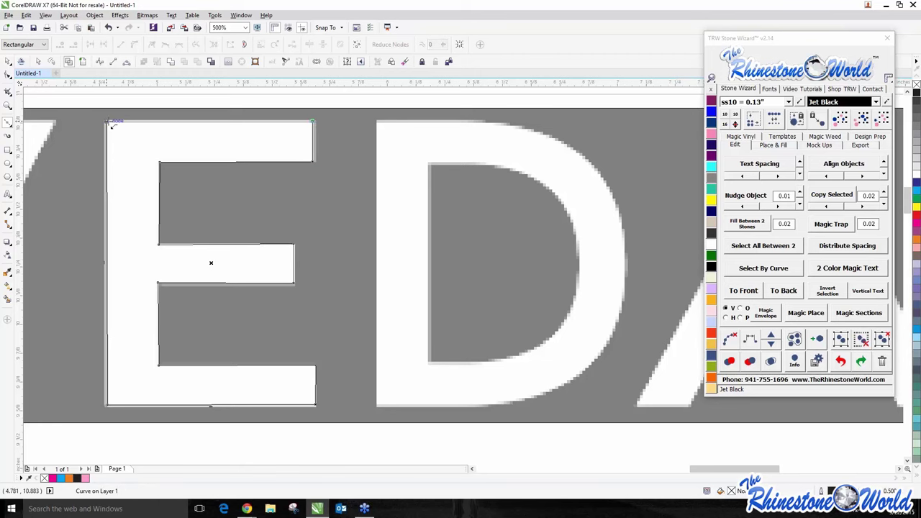
Step: Start a Bezier outline of the letter D, tracing its left edge, bottom edge and the lower part of its outer curve
scroll(119, 172, "down", 1)
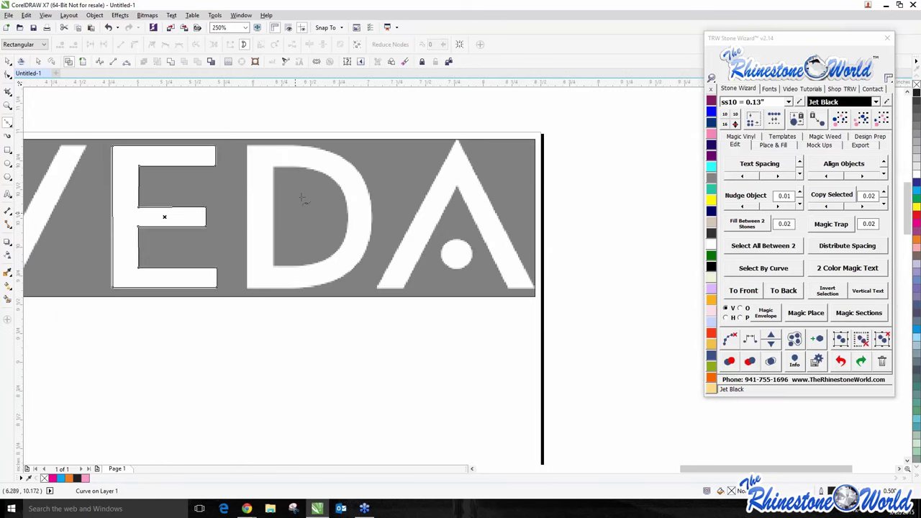
scroll(252, 160, "up", 1)
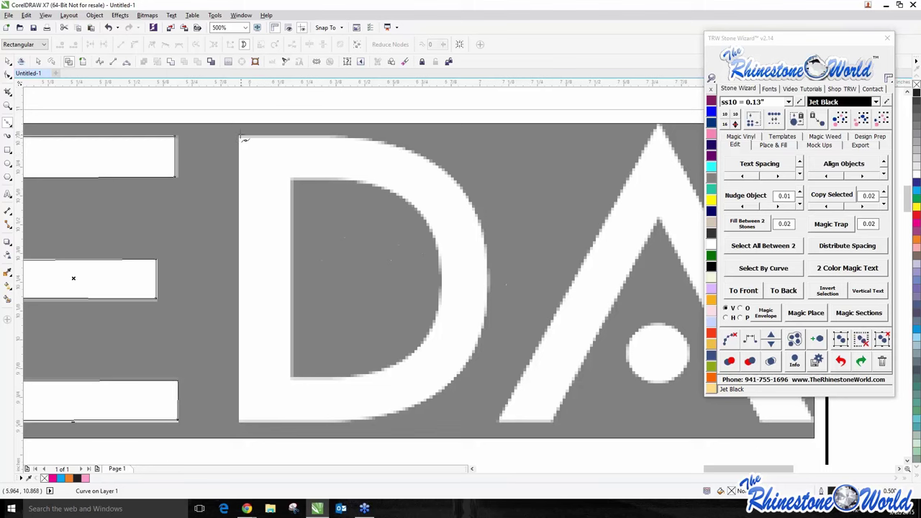
left_click(240, 136)
left_click(239, 423)
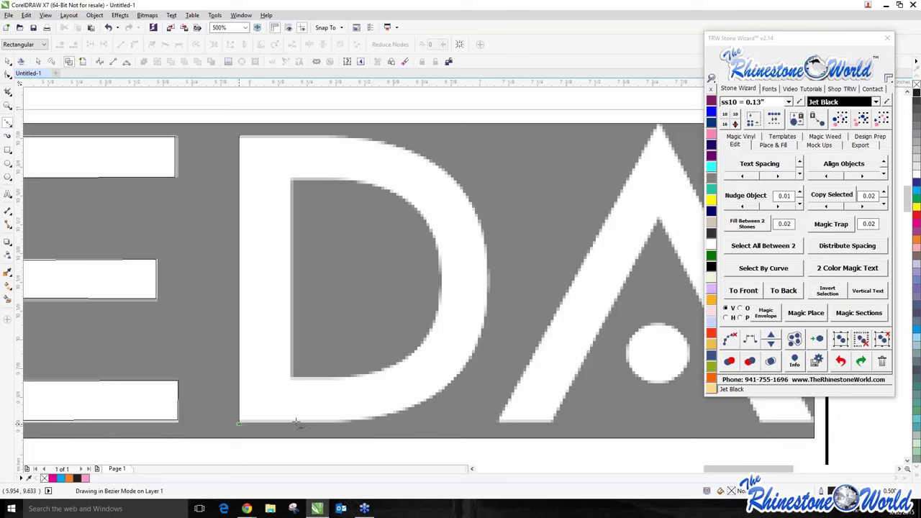
left_click(347, 423)
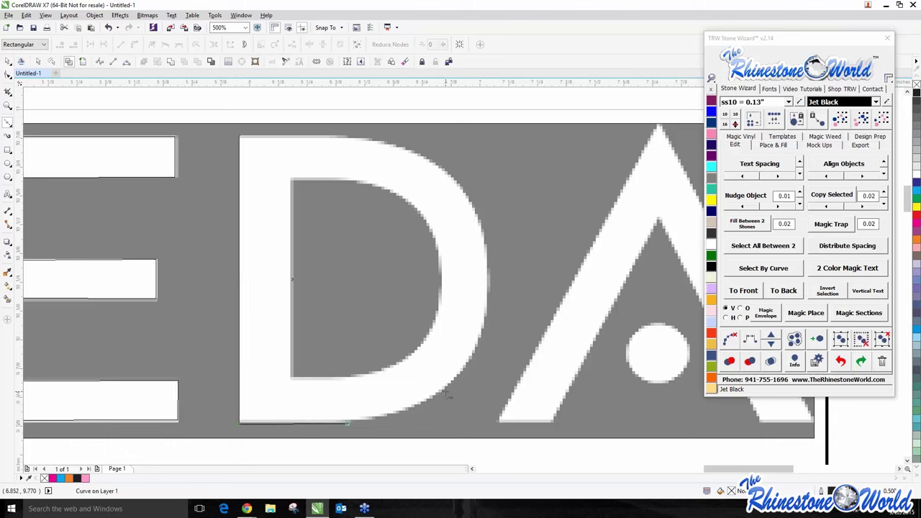
left_click_drag(446, 391, 475, 355)
left_click_drag(479, 365, 481, 352)
left_click(485, 317)
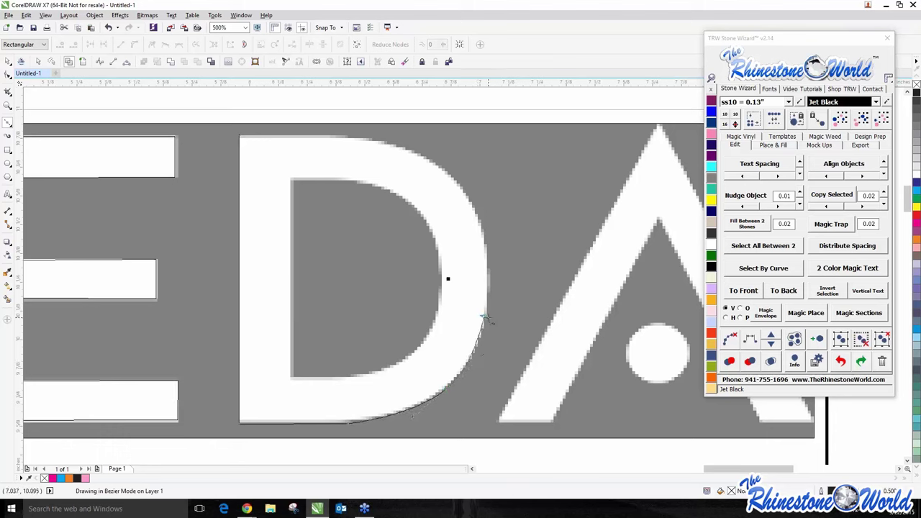
Step: Trace the upper part of the D's outer curve and its top edge, closing the outer outline at the starting node
left_click_drag(485, 318, 494, 273)
scroll(496, 266, "up", 1)
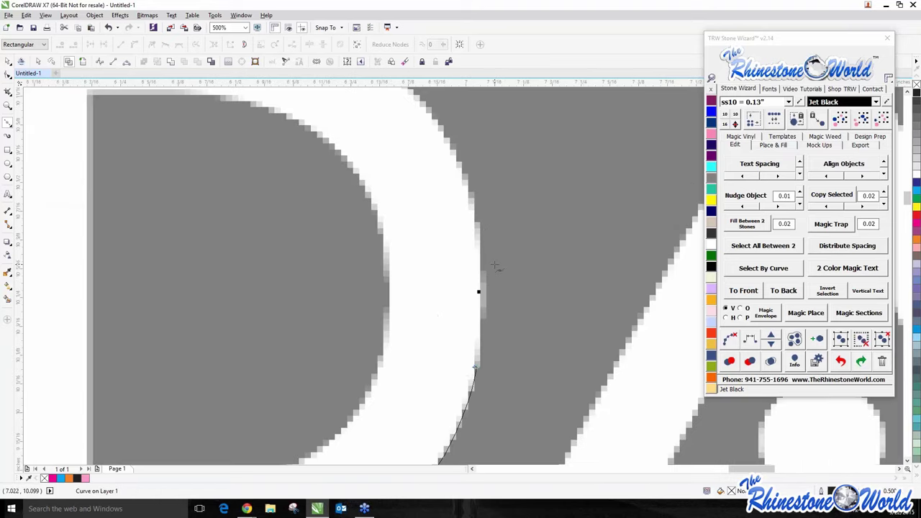
mouse_move(473, 197)
left_mouse_down()
mouse_move(442, 209)
mouse_move(453, 151)
left_mouse_up()
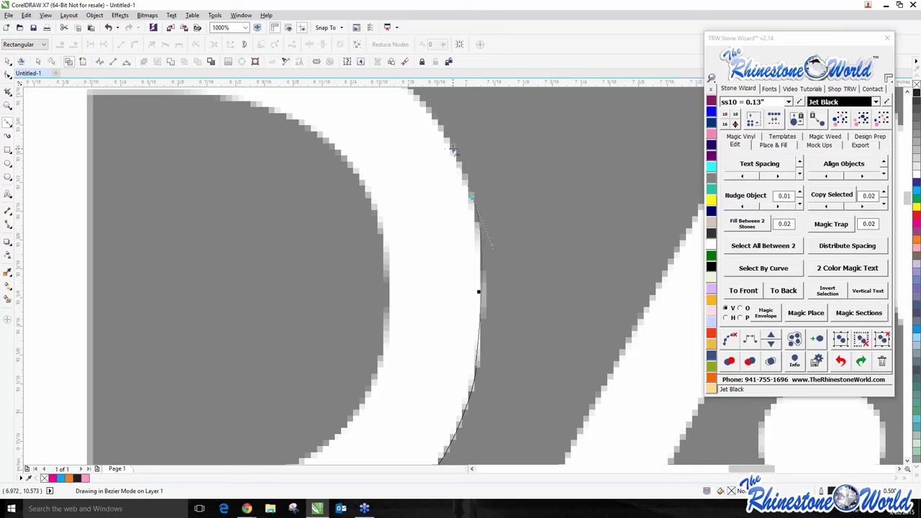
scroll(453, 150, "down", 3)
scroll(432, 207, "up", 2)
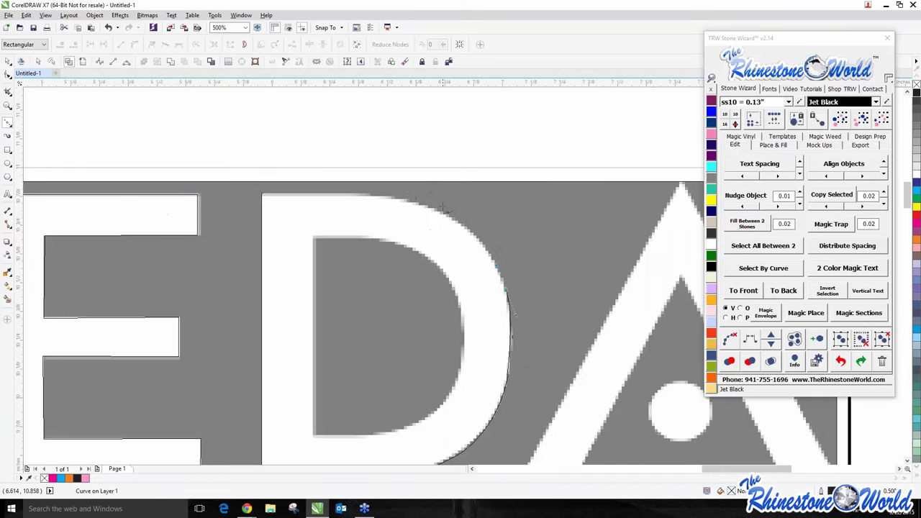
mouse_move(444, 214)
left_mouse_down()
mouse_move(422, 206)
mouse_move(432, 231)
mouse_move(425, 205)
mouse_move(423, 219)
mouse_move(420, 207)
mouse_move(366, 201)
mouse_move(383, 198)
mouse_move(354, 190)
mouse_move(358, 197)
left_mouse_up()
left_click(369, 195)
key("space")
left_click(267, 194)
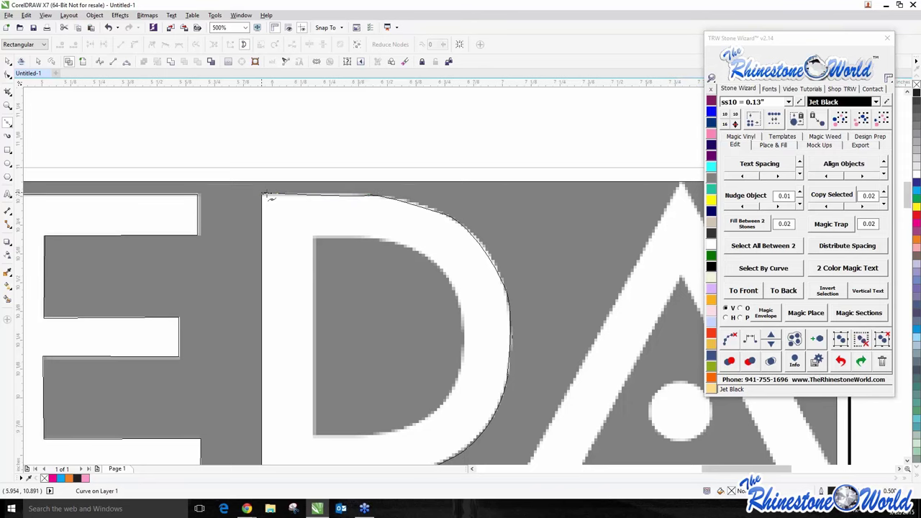
scroll(360, 200, "up", 2)
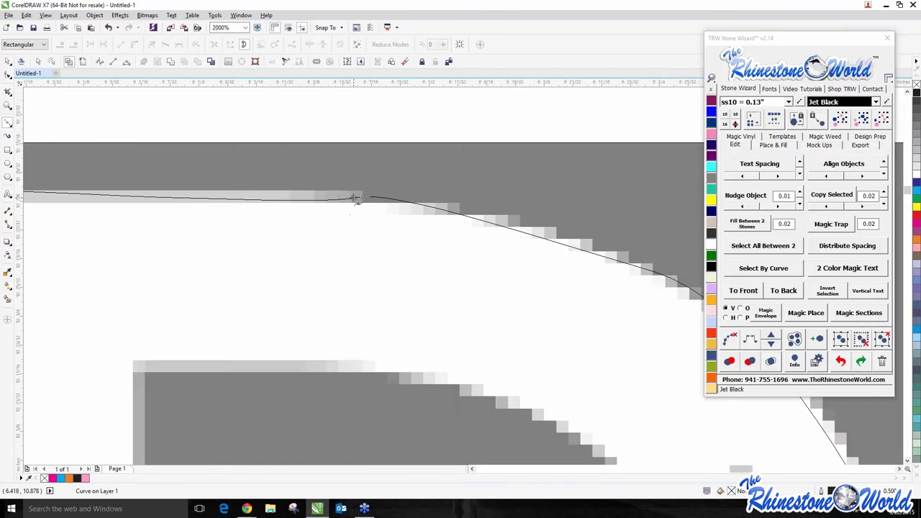
left_click(354, 198)
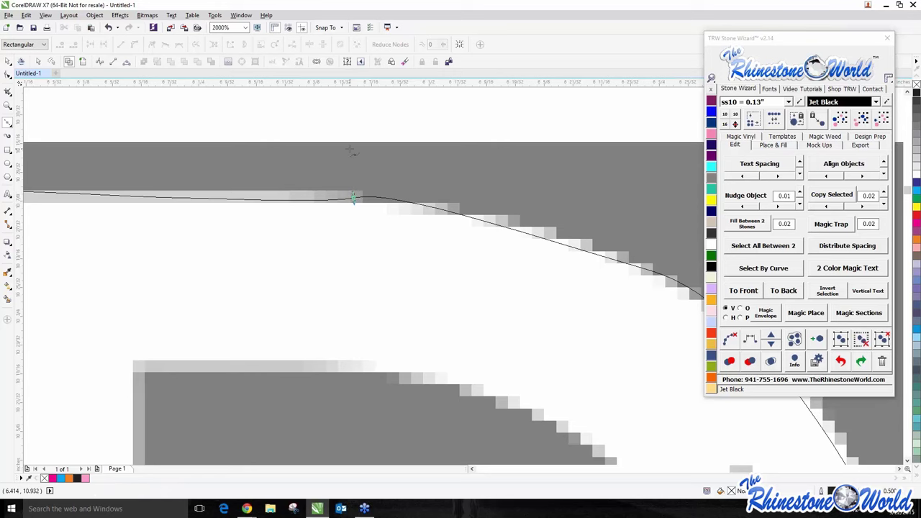
left_click(7, 72)
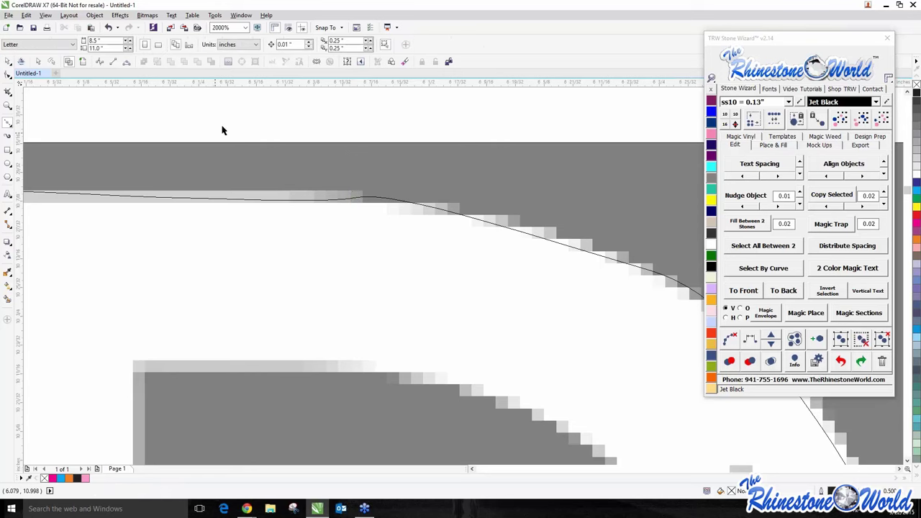
scroll(264, 189, "down", 6)
scroll(314, 309, "up", 3)
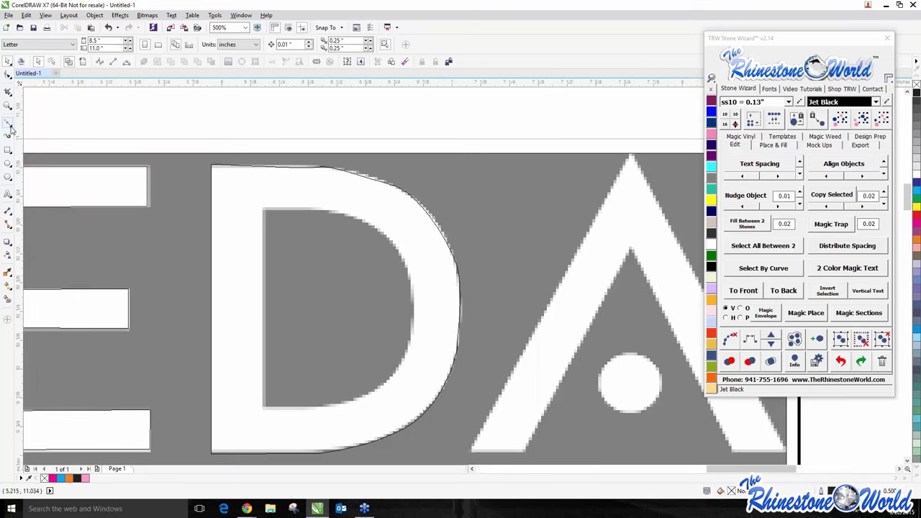
Step: Start a B-Spline outline of the D's inner opening, tracing its left edge, bottom edge and the lower part of its curve
left_click(10, 128)
left_click(41, 165)
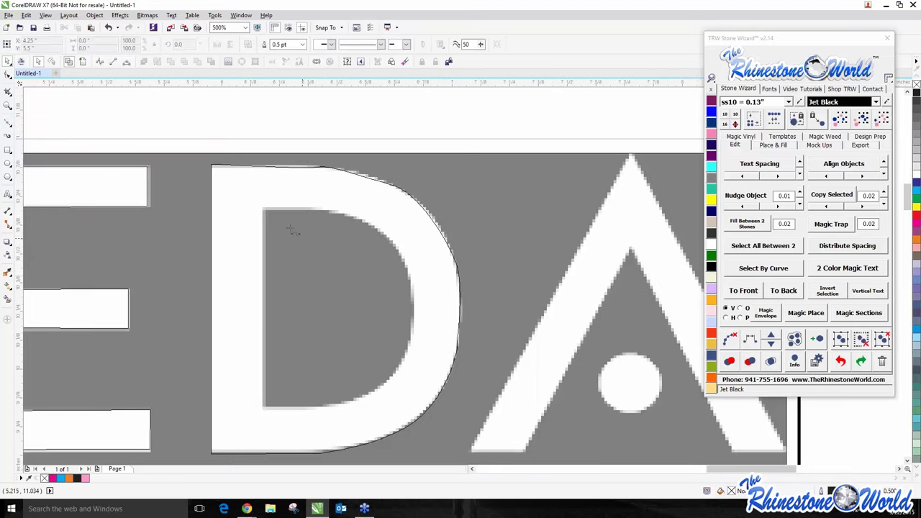
left_click(263, 207)
left_click(264, 408)
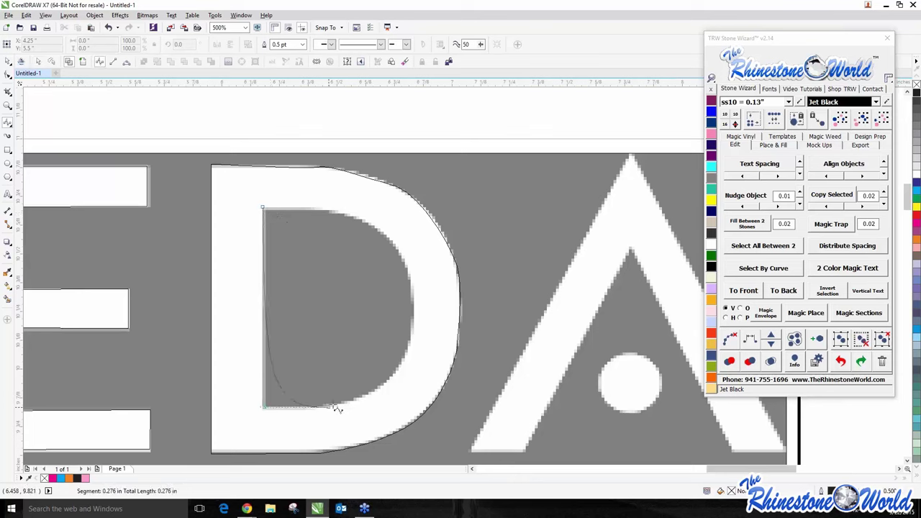
left_click(340, 406)
left_click(379, 388)
left_click(407, 354)
left_click(416, 313)
Step: Trace the upper part of the D's inner curve and its top edge, closing the B-Spline at its starting point
left_click(409, 263)
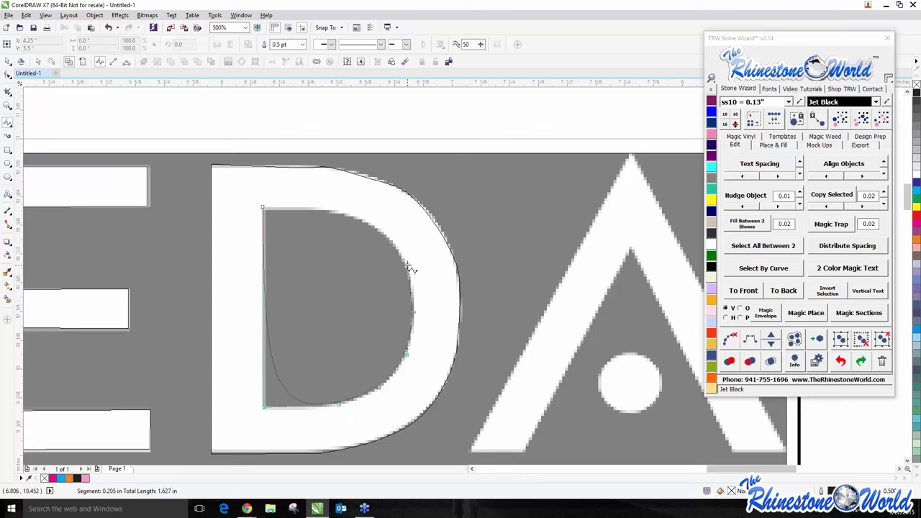
left_click(395, 243)
left_click(372, 224)
left_click(338, 211)
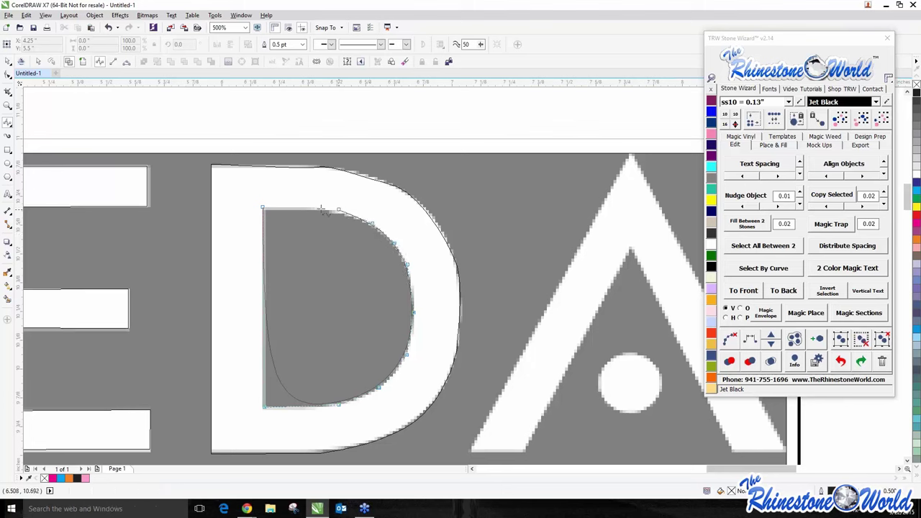
left_click(264, 208)
key("space")
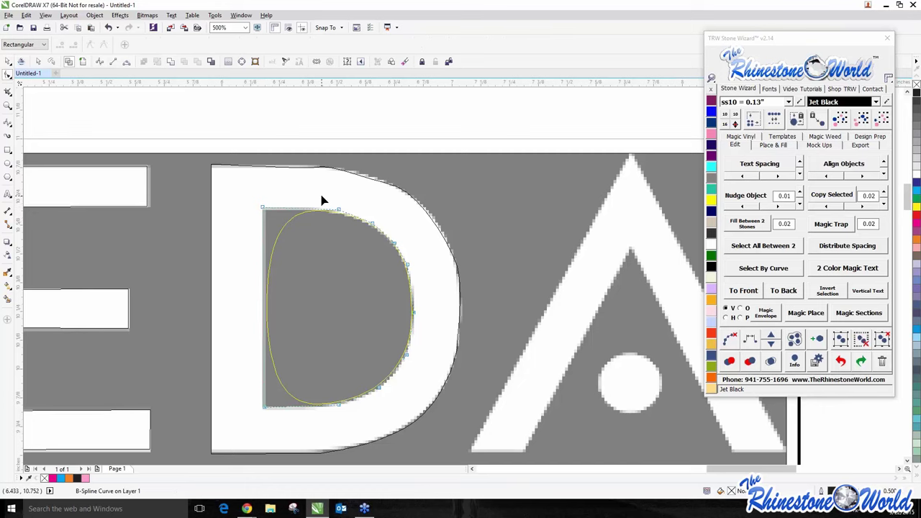
Step: Clamp the two left corner control points of the D's inner B-Spline to make sharp corners, and deselect the curve
scroll(345, 407, "up", 2)
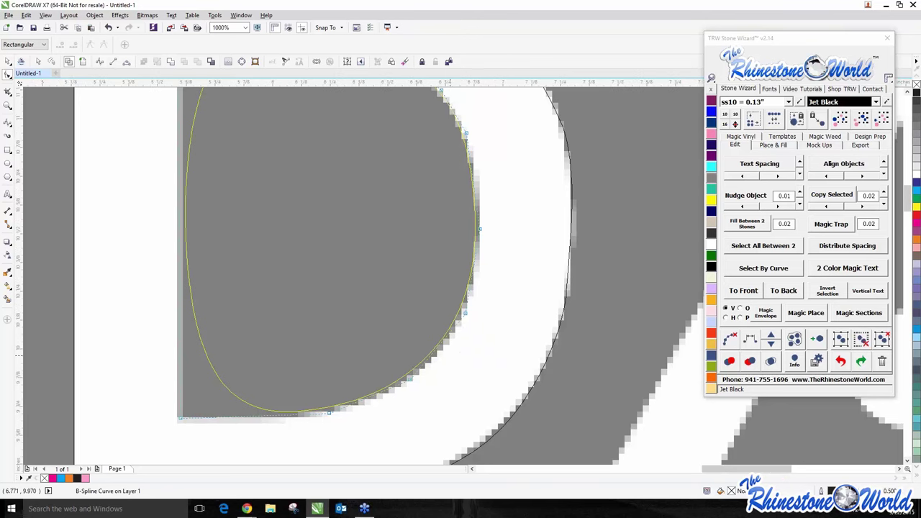
scroll(454, 360, "down", 2)
scroll(321, 187, "up", 2)
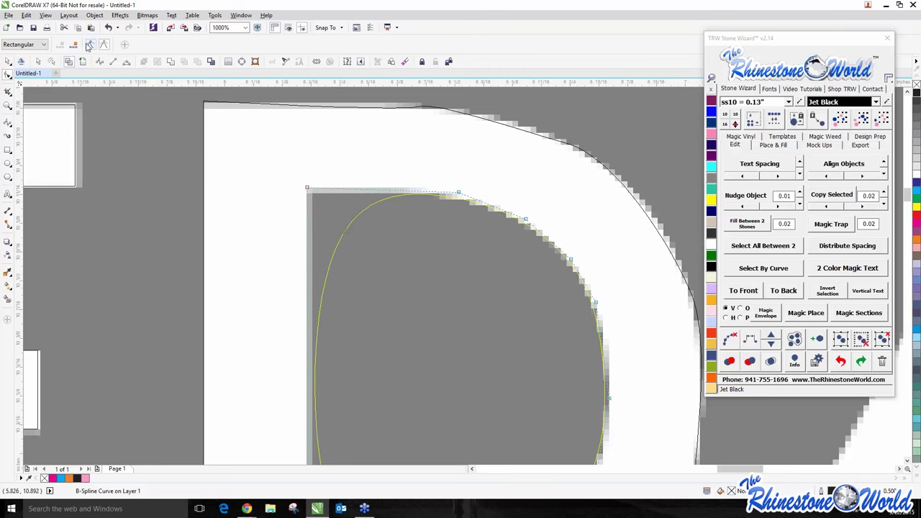
scroll(170, 159, "down", 2)
scroll(170, 158, "down", 2)
scroll(200, 276, "up", 4)
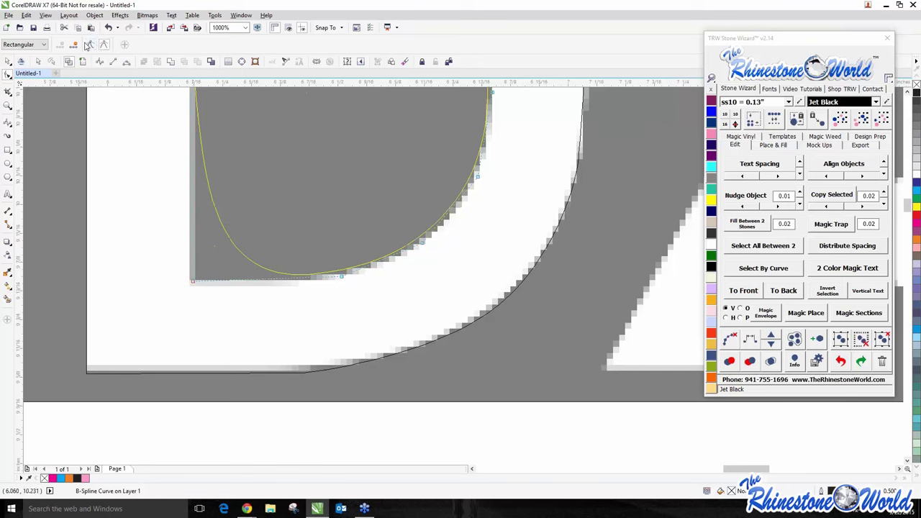
left_click(91, 45)
scroll(345, 281, "down", 1)
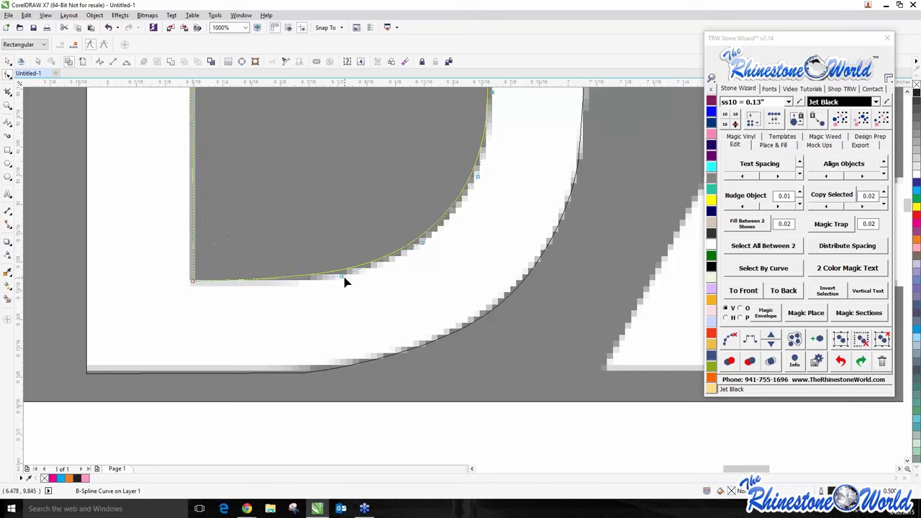
scroll(343, 281, "up", 1)
scroll(344, 273, "down", 2)
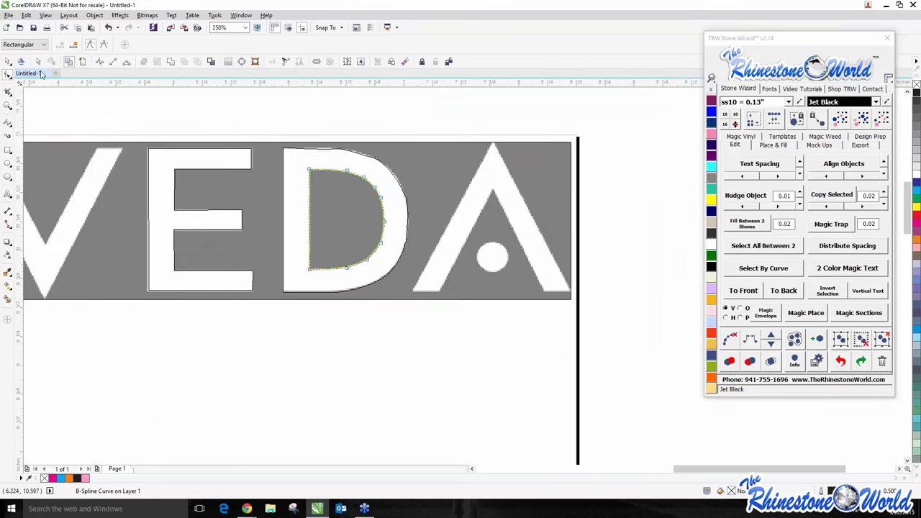
left_click(8, 74)
left_click(251, 107)
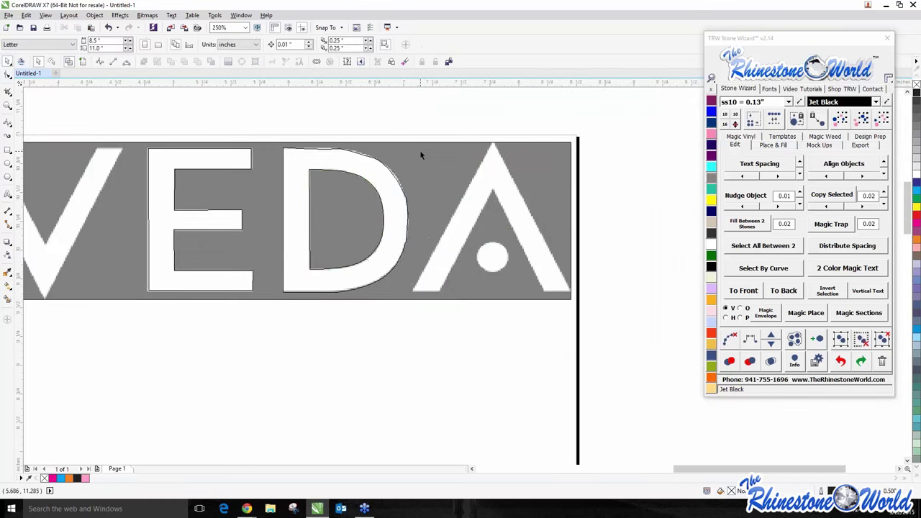
Step: Put the D's outer outline into node editing and pull its upper-right curve outward onto the bitmap's edge
scroll(389, 173, "up", 1)
scroll(389, 174, "up", 1)
left_click(389, 180)
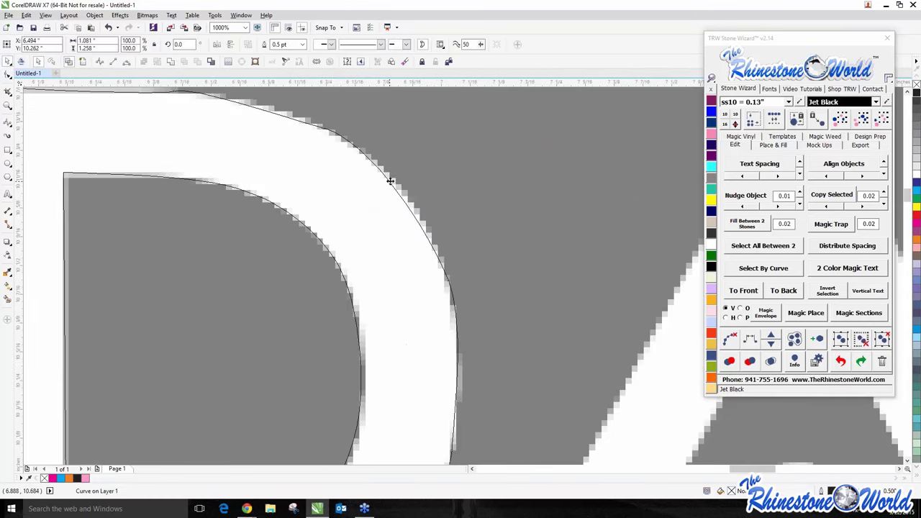
key("F10")
scroll(263, 146, "down", 1)
scroll(261, 126, "up", 2)
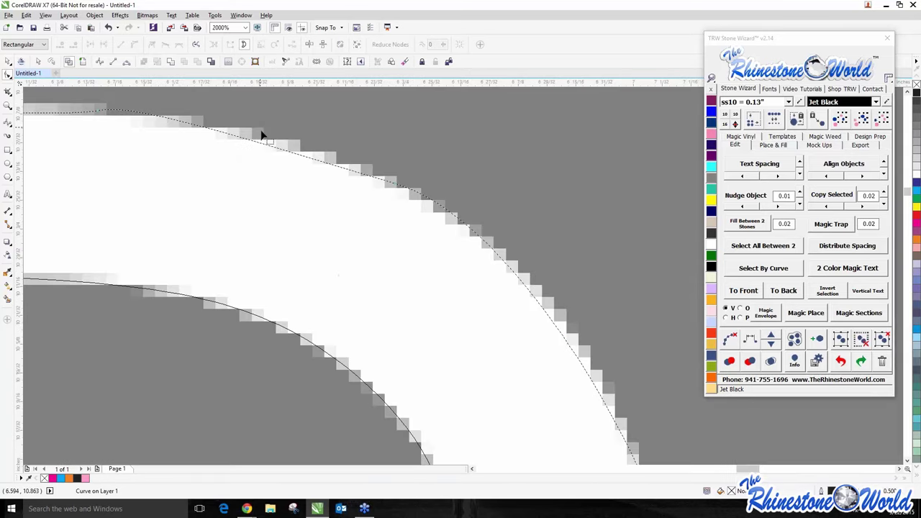
left_click(277, 136)
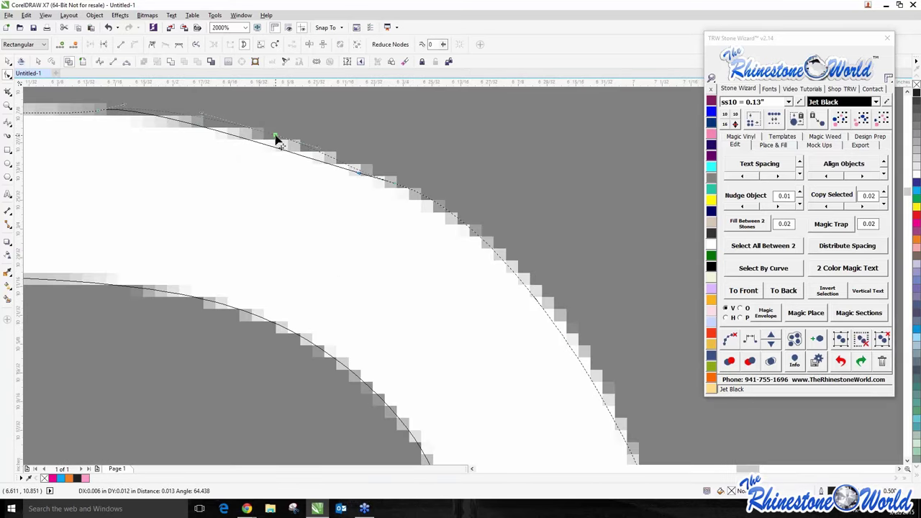
scroll(353, 179, "down", 1)
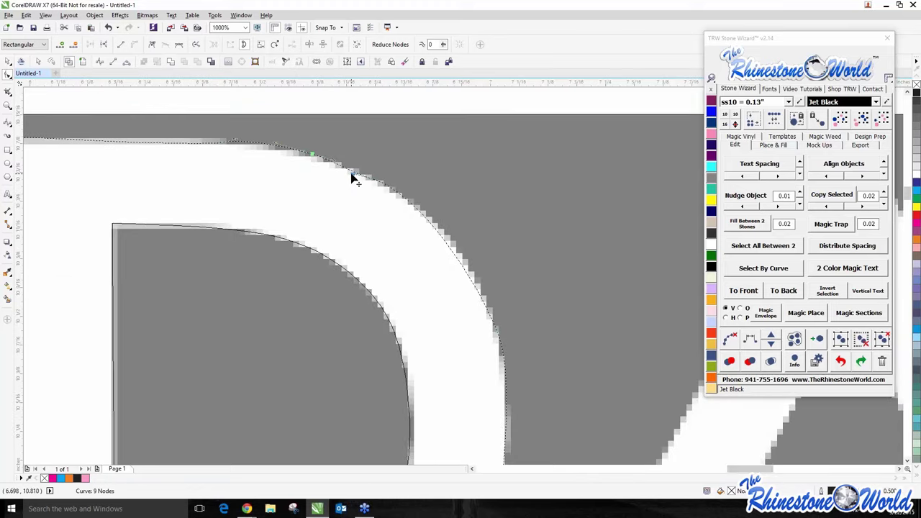
Step: Smooth the upper-right shoulder of the D's outer outline by adjusting its nodes and removing the one at the kink, and deselect it
scroll(354, 178, "up", 2)
mouse_move(354, 173)
left_mouse_down()
mouse_move(383, 150)
mouse_move(372, 173)
left_mouse_up()
double_click(353, 152)
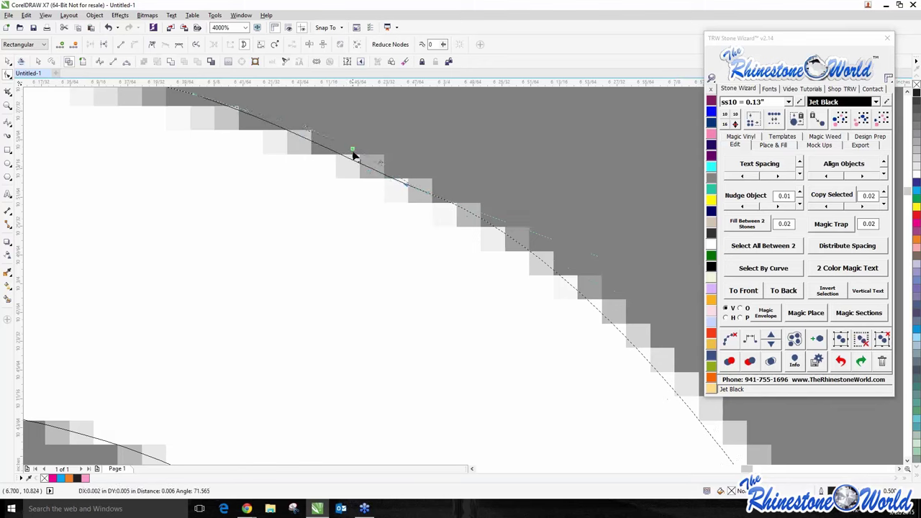
left_click_drag(429, 188, 429, 195)
key("Delete")
scroll(429, 198, "down", 4)
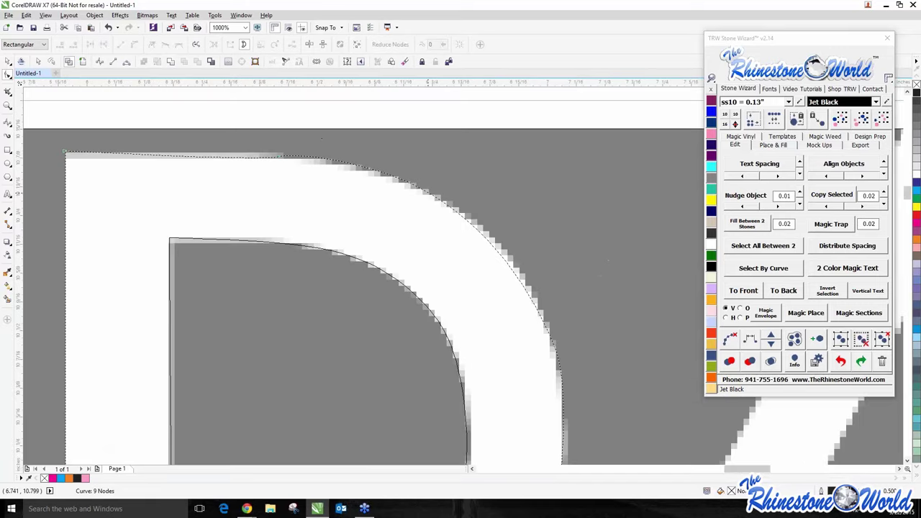
scroll(435, 355, "up", 3)
scroll(435, 355, "down", 2)
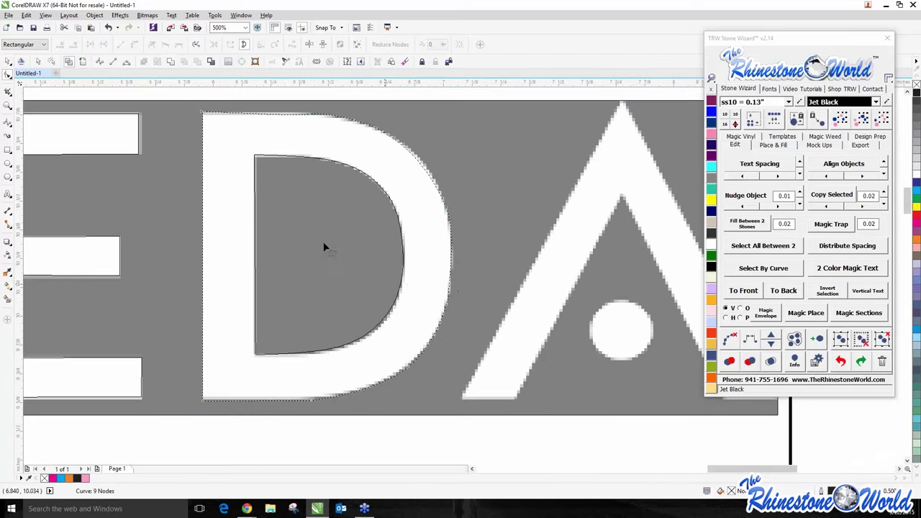
scroll(324, 246, "down", 2)
left_click(7, 62)
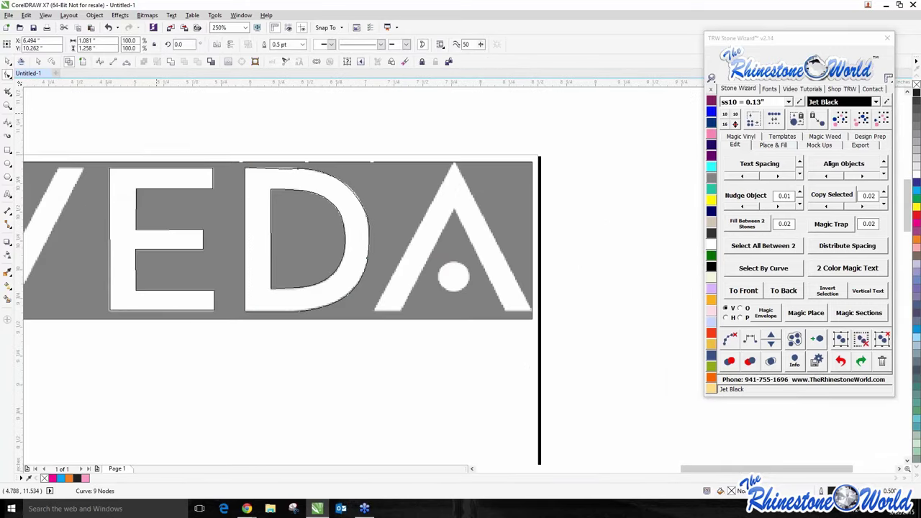
key("Escape")
Step: Straighten the top edge of the D's outer outline by raising the segment and the node where the curve begins
scroll(288, 179, "up", 2)
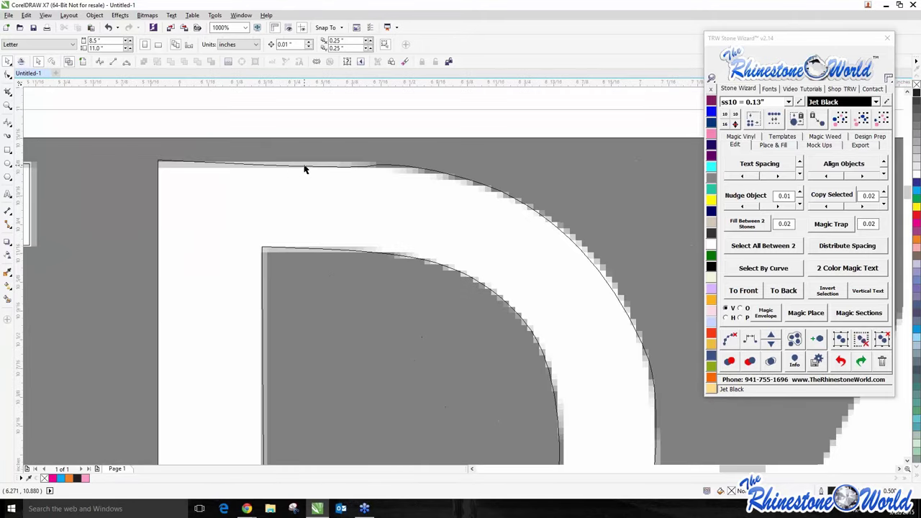
double_click(304, 167)
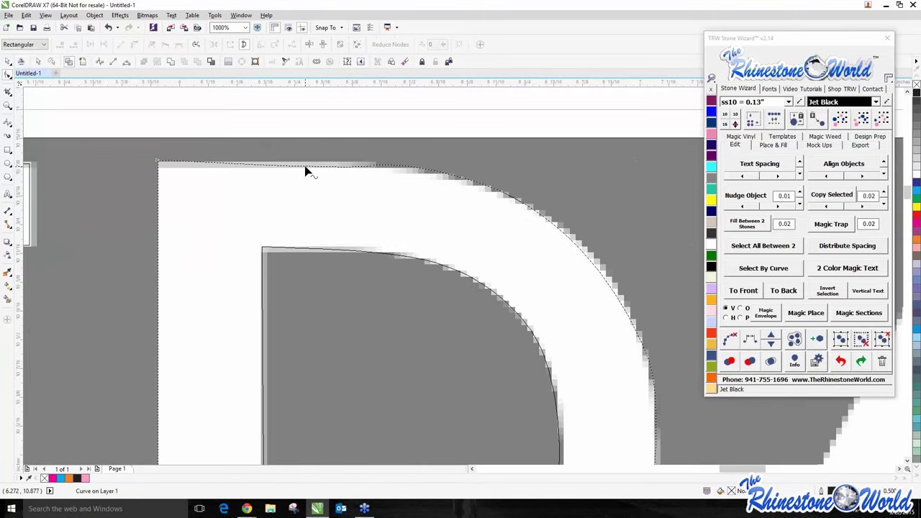
scroll(305, 171, "up", 1)
left_click_drag(308, 165, 310, 165)
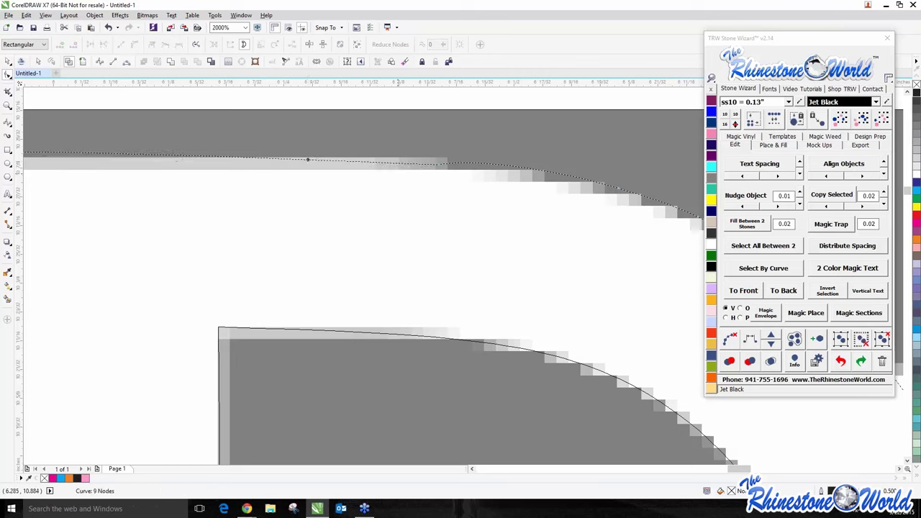
left_click(438, 167)
left_click_drag(439, 167, 437, 157)
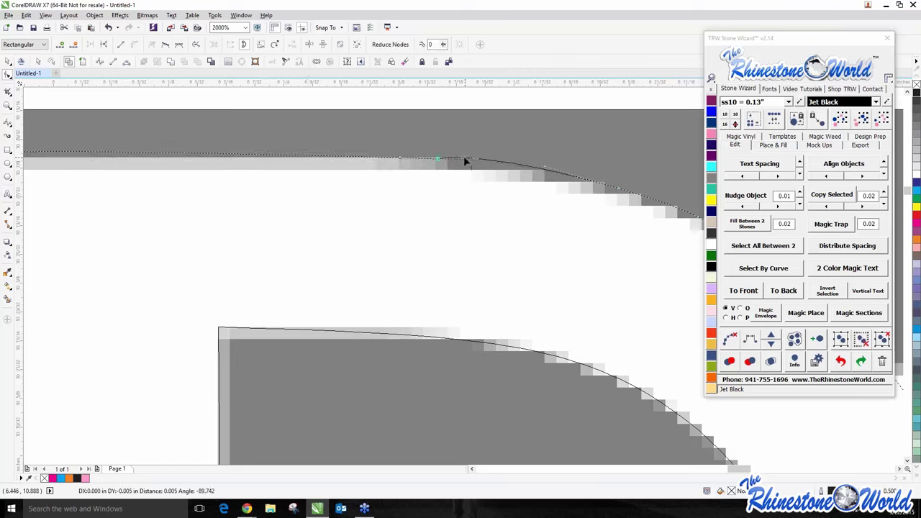
scroll(296, 169, "down", 4)
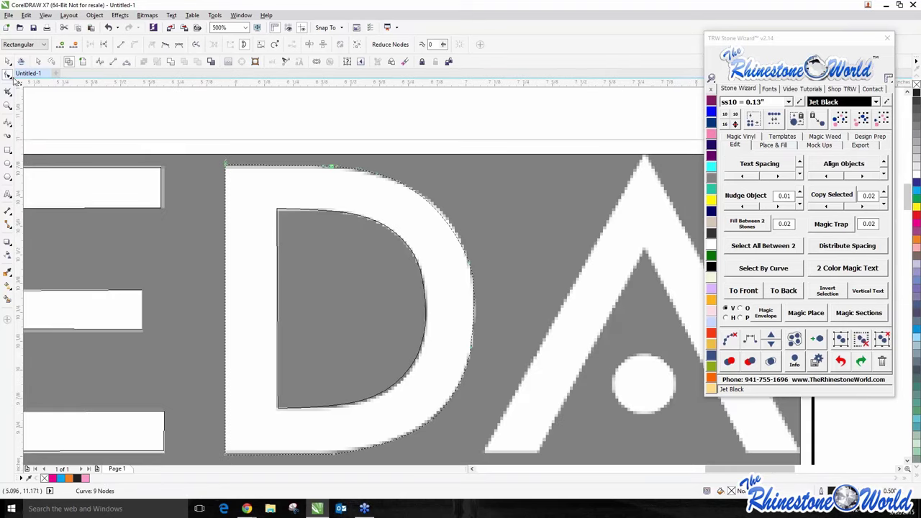
key("space")
Step: Draw a circle about 0.25 inches in diameter with the Ellipse tool over the dot of the first A
scroll(205, 209, "down", 6)
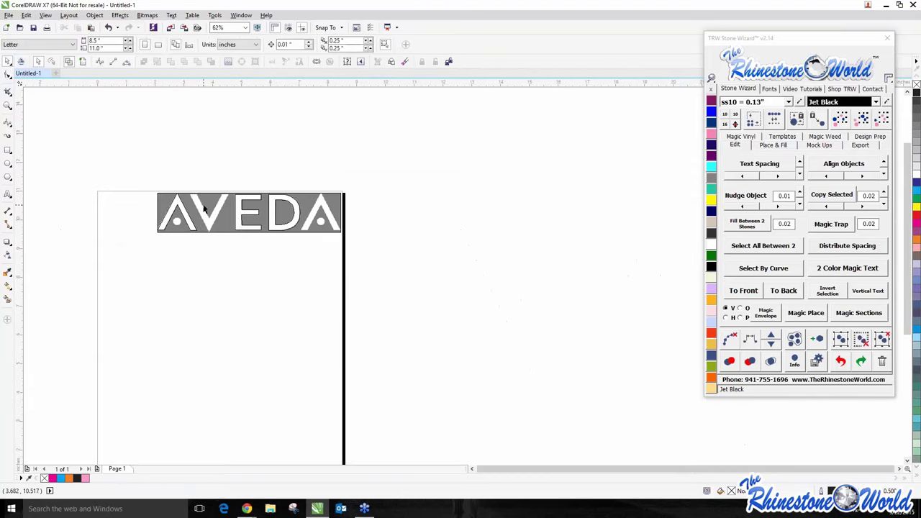
scroll(205, 209, "up", 2)
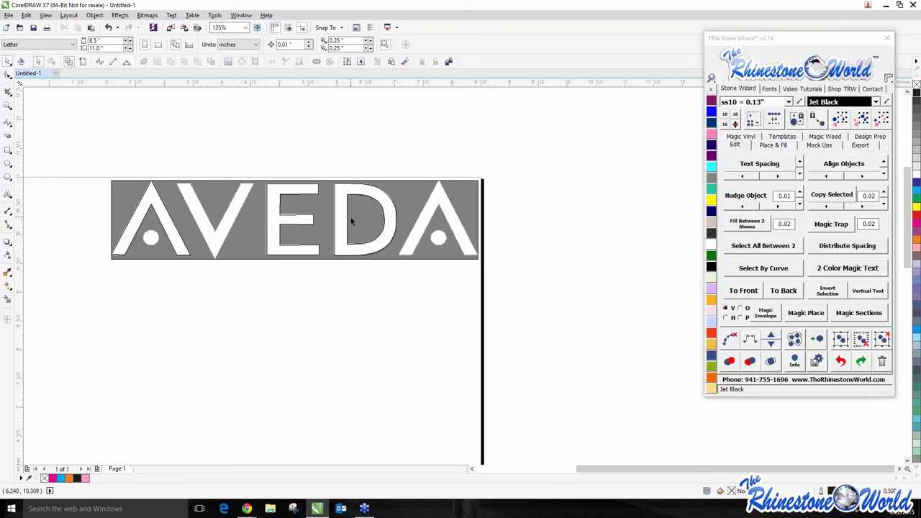
scroll(157, 238, "up", 2)
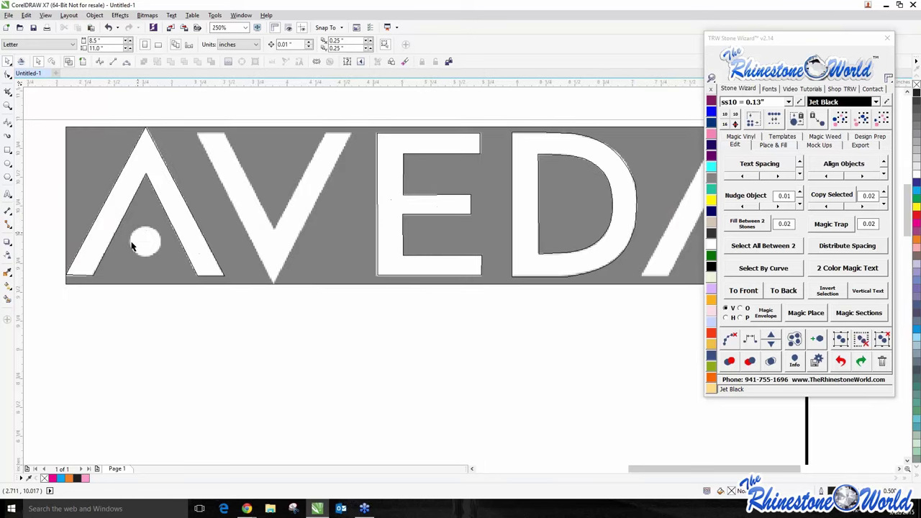
scroll(133, 246, "down", 1)
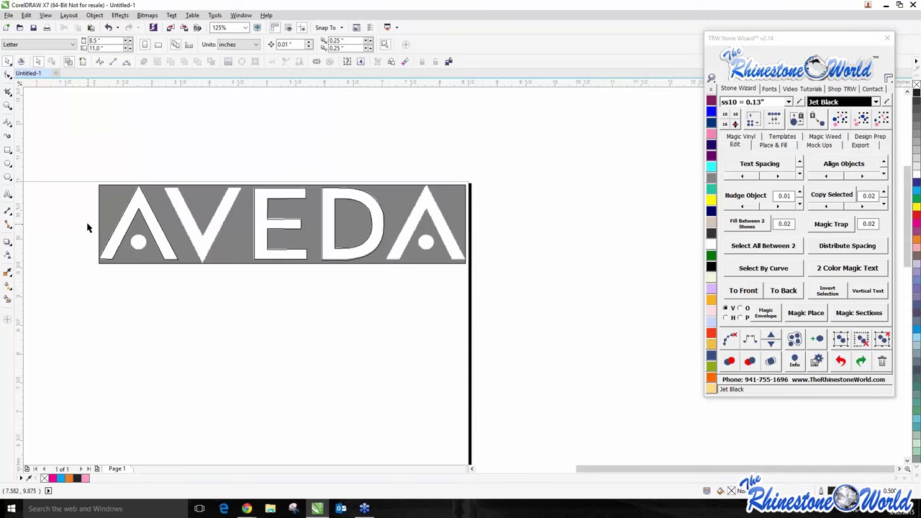
scroll(90, 227, "up", 2)
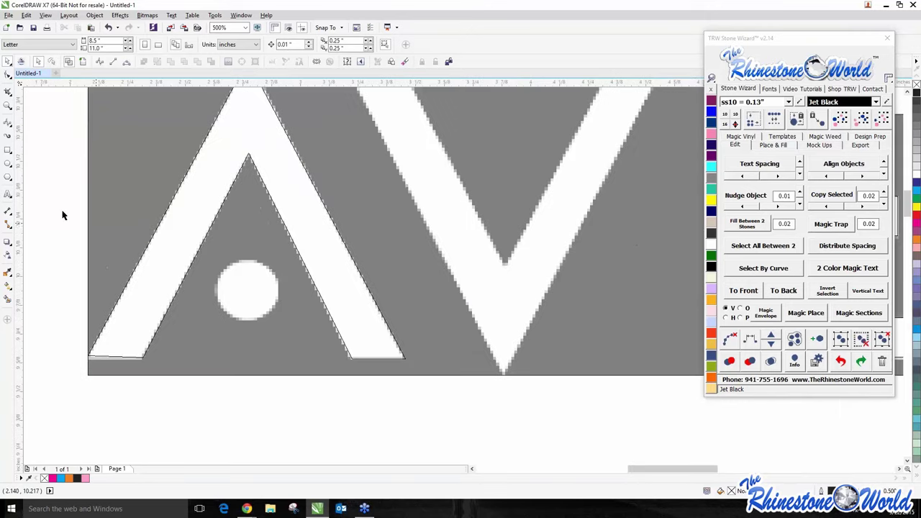
left_click(8, 164)
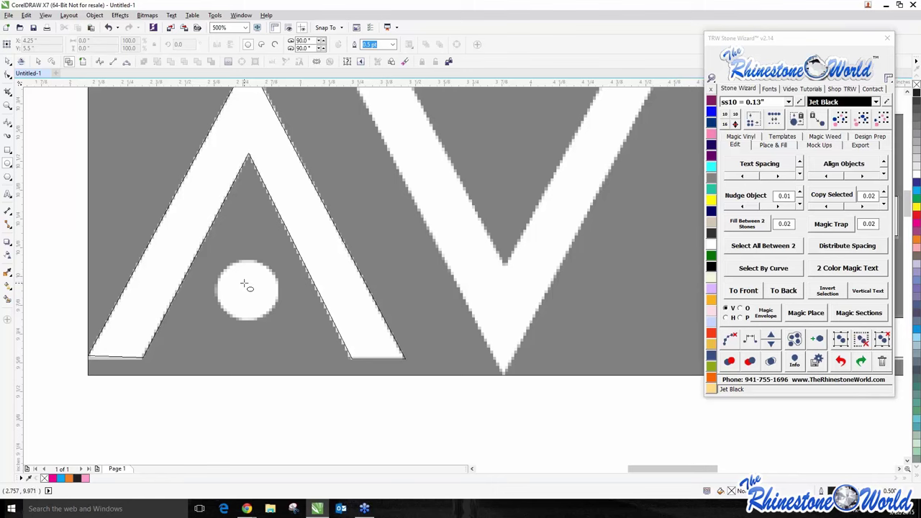
mouse_move(218, 262)
left_mouse_down()
mouse_move(268, 315)
mouse_move(221, 267)
left_mouse_up()
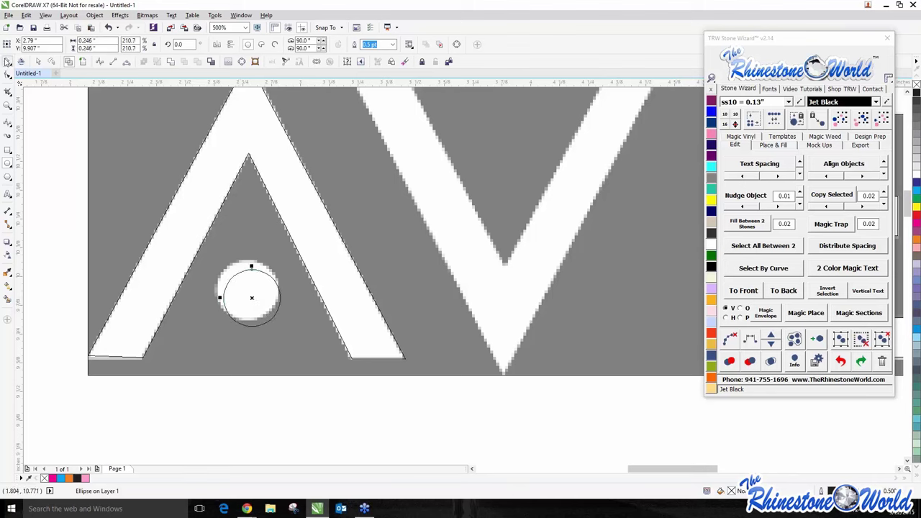
Step: Move the drawn circle onto the centre of the first A's dot and deselect it
left_click_drag(252, 297, 246, 290)
scroll(246, 289, "down", 1)
left_click(264, 390)
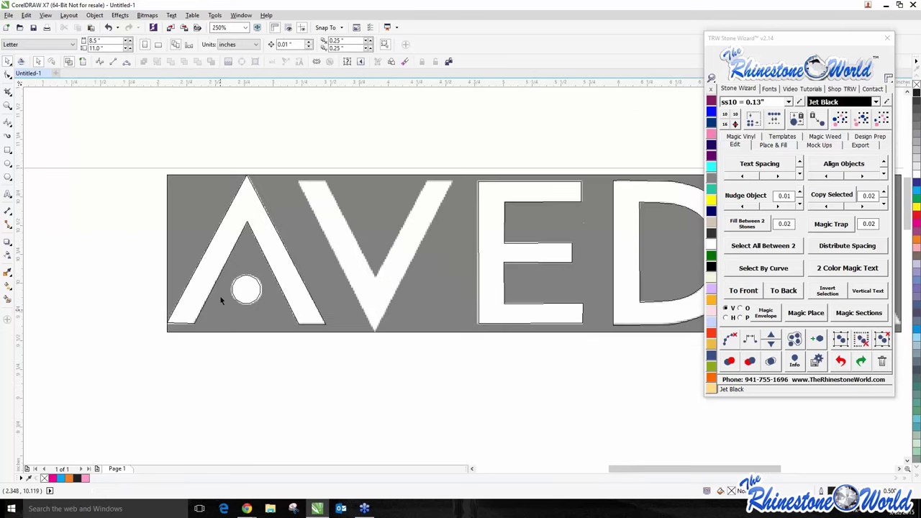
scroll(220, 297, "down", 1)
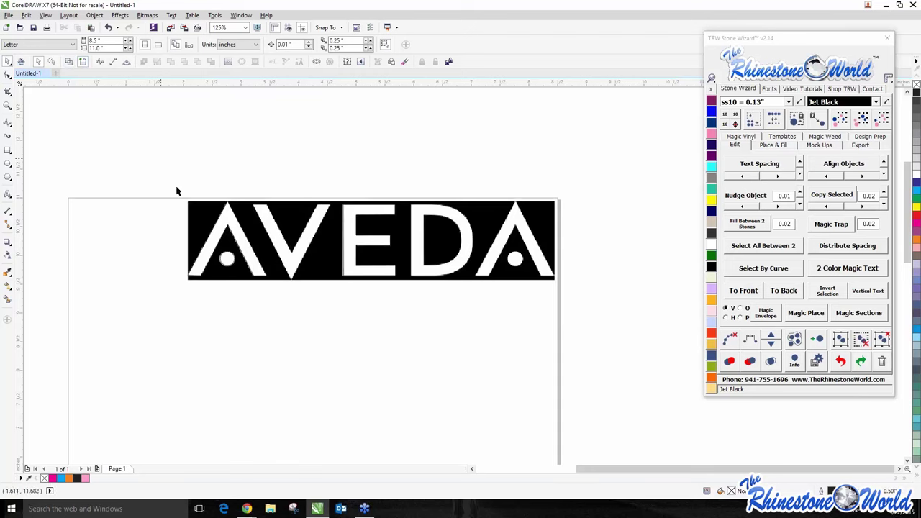
Step: Copy the traced first A with its dot to below the bitmap, and place another copy beside it
right_click(194, 219)
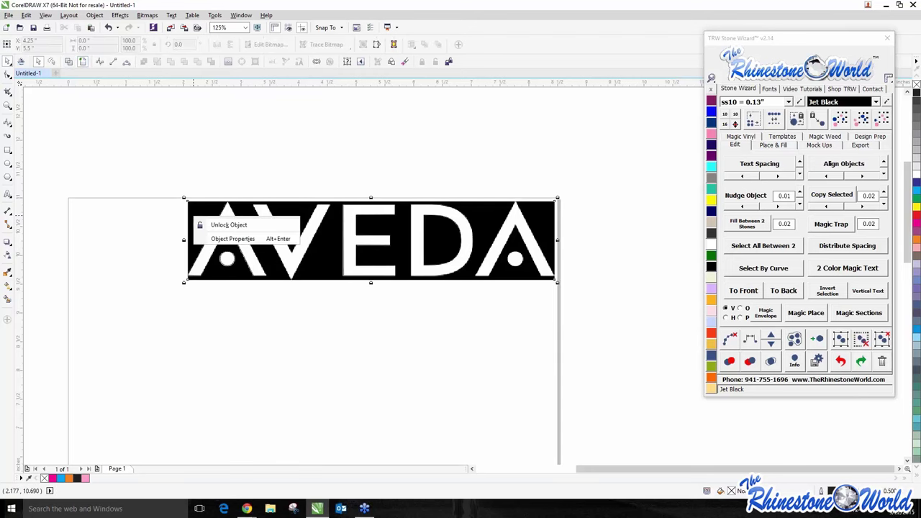
left_click(164, 220)
left_click_drag(151, 177, 276, 323)
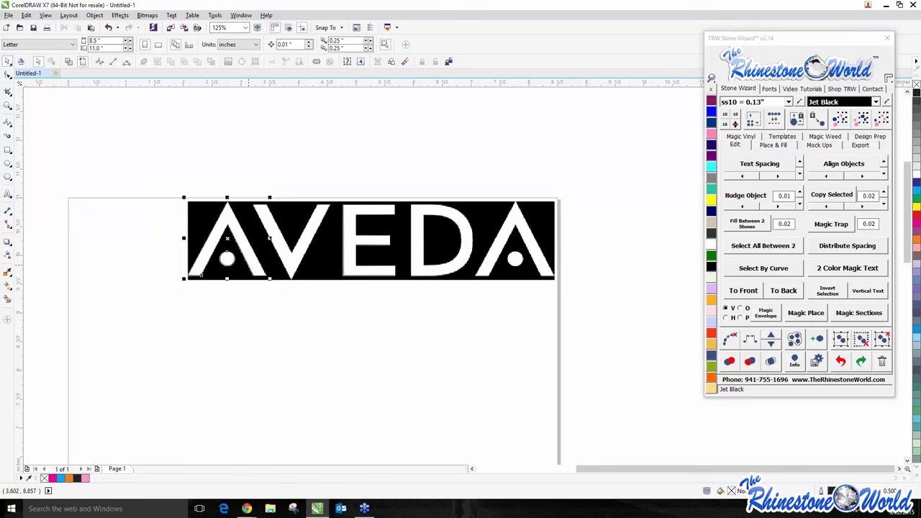
left_click_drag(228, 237, 229, 357)
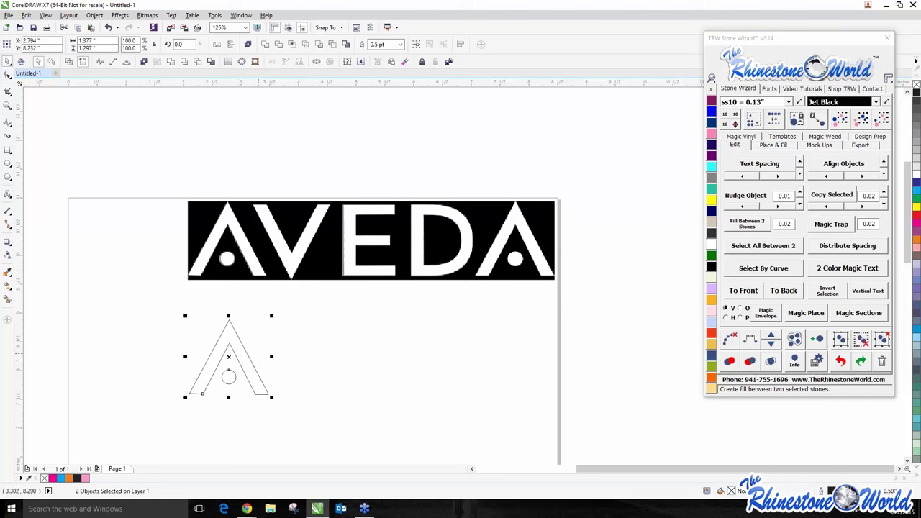
left_click_drag(226, 358, 394, 353)
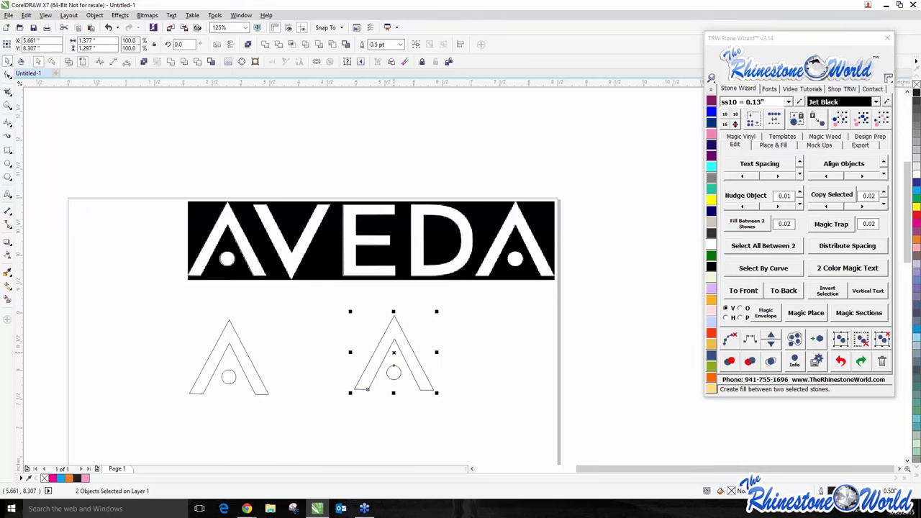
Step: Delete the dot from the second copy of the A
left_click(393, 379)
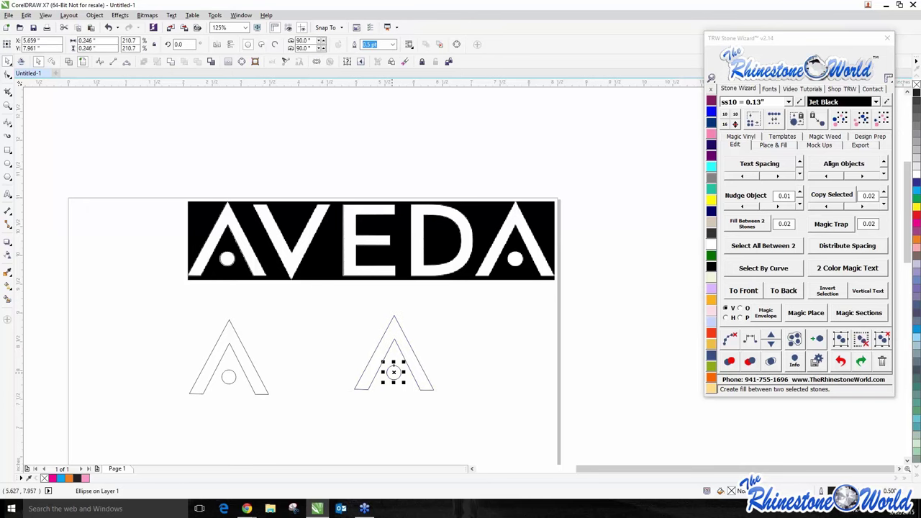
key("Delete")
scroll(168, 330, "down", 1)
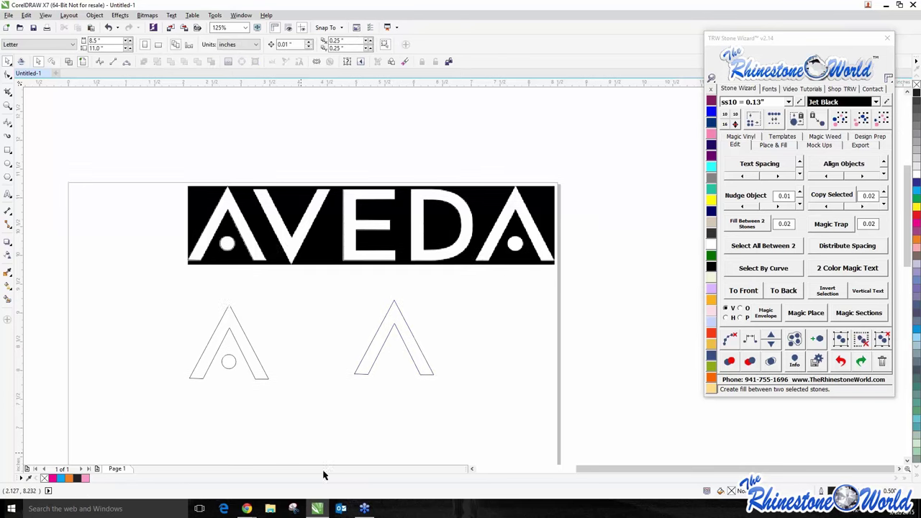
Step: Group the first copied A with its dot
left_click_drag(127, 278, 300, 401)
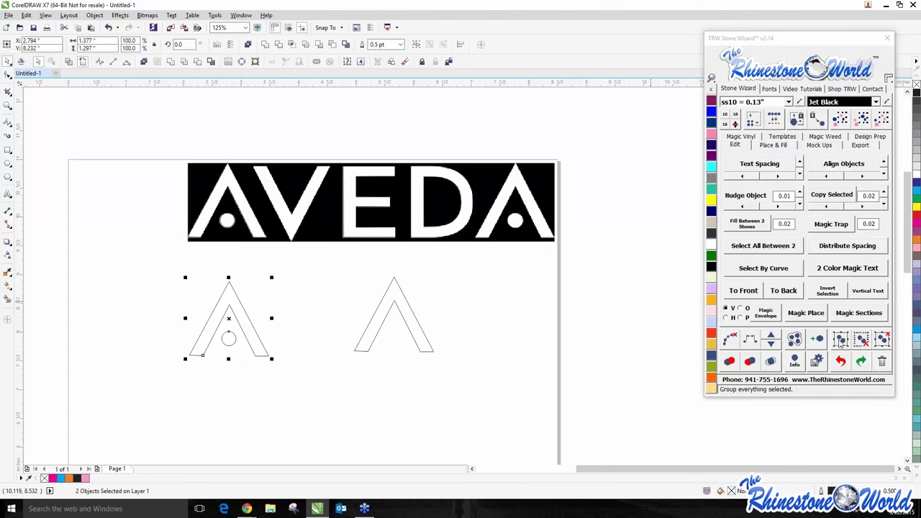
right_click(228, 317)
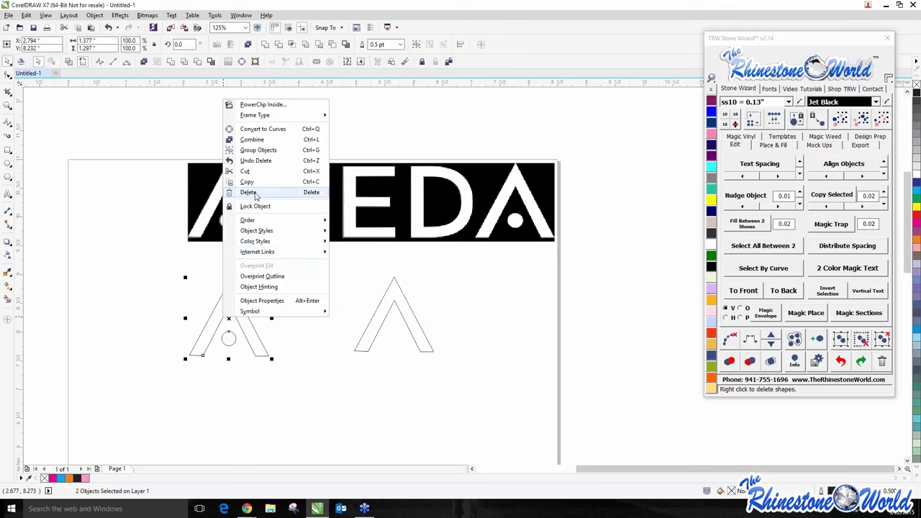
left_click(272, 151)
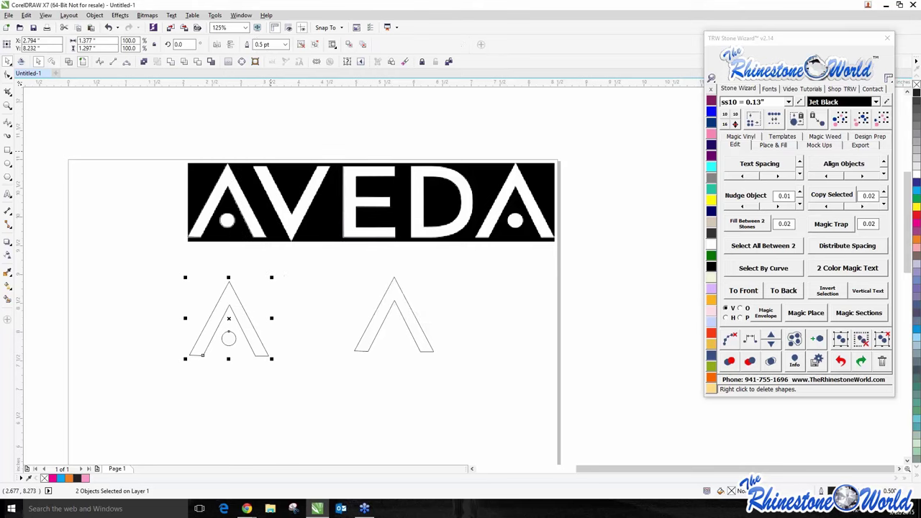
Step: Mirror the dotless A copy vertically to make a V
left_click(304, 329)
left_click(373, 325)
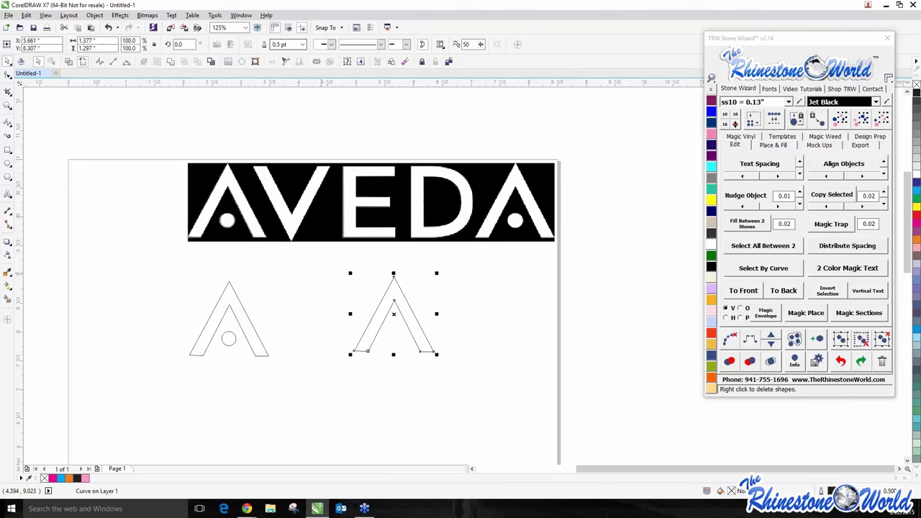
left_click(340, 284)
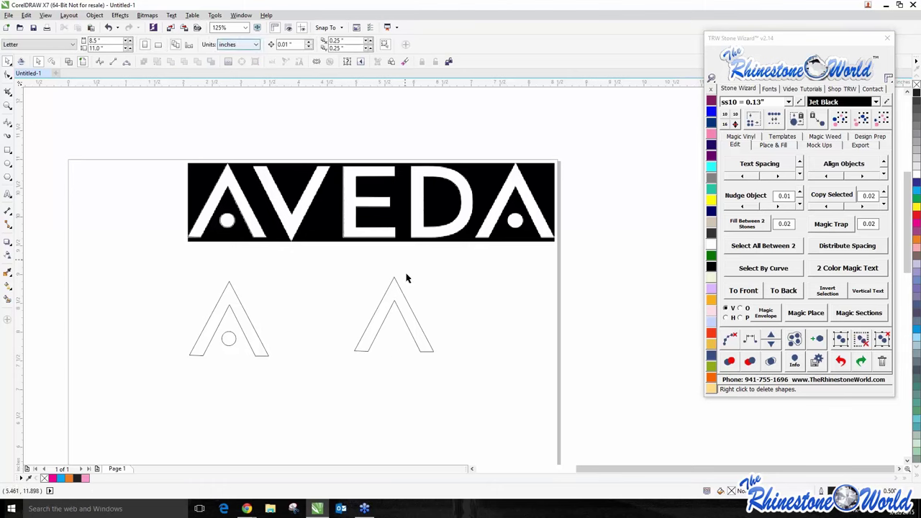
left_click(406, 302)
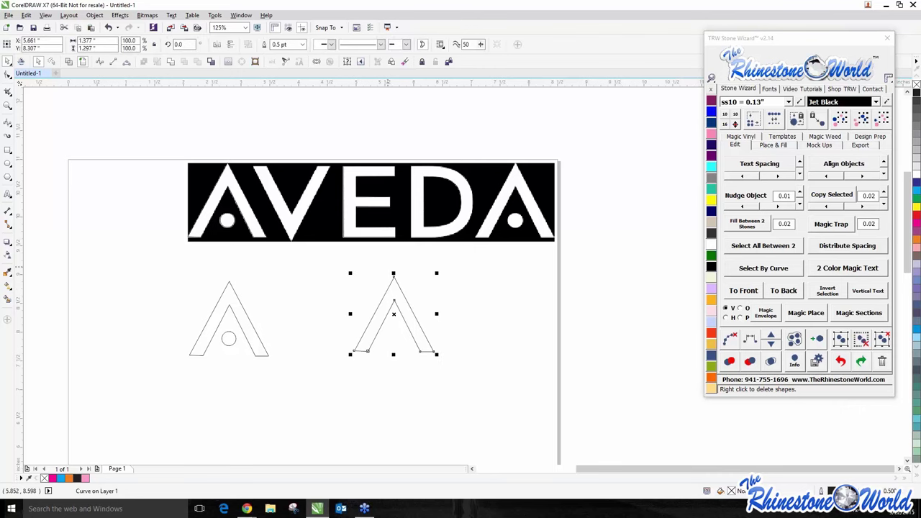
left_click(230, 45)
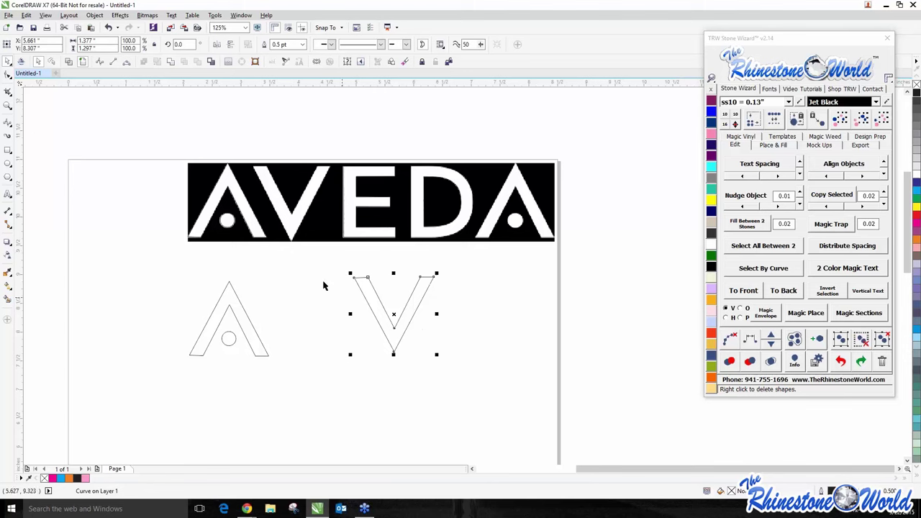
Step: Place the V outline over the bitmap's V and nudge it 0.02 inch to the right
left_click_drag(394, 315, 291, 204)
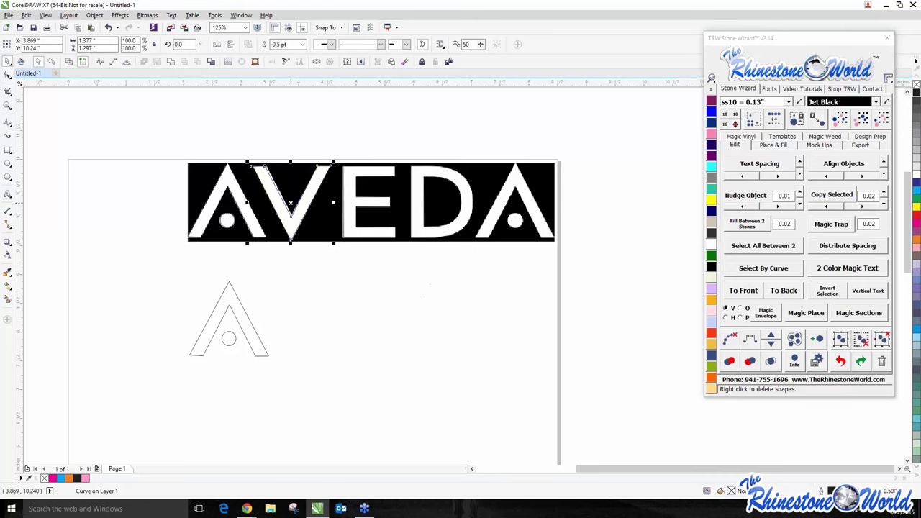
scroll(291, 202, "up", 2)
key("Right")
key("Right")
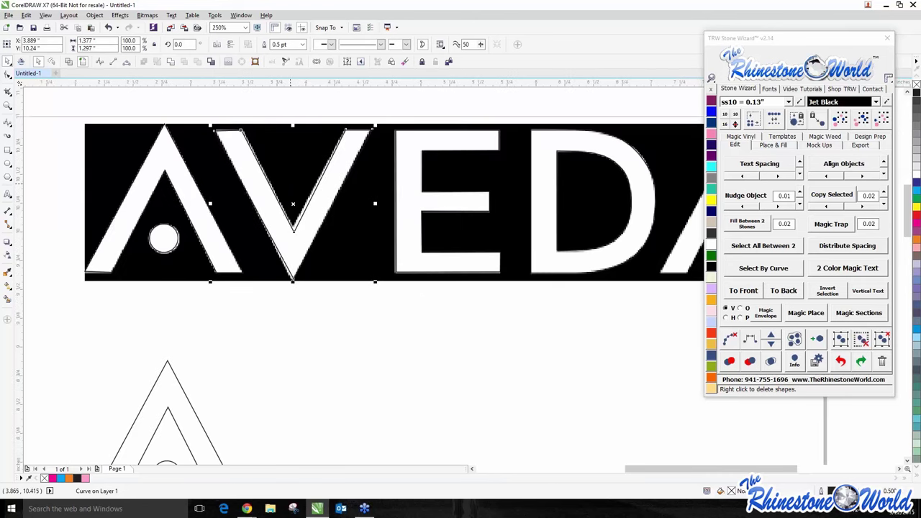
scroll(292, 209, "down", 2)
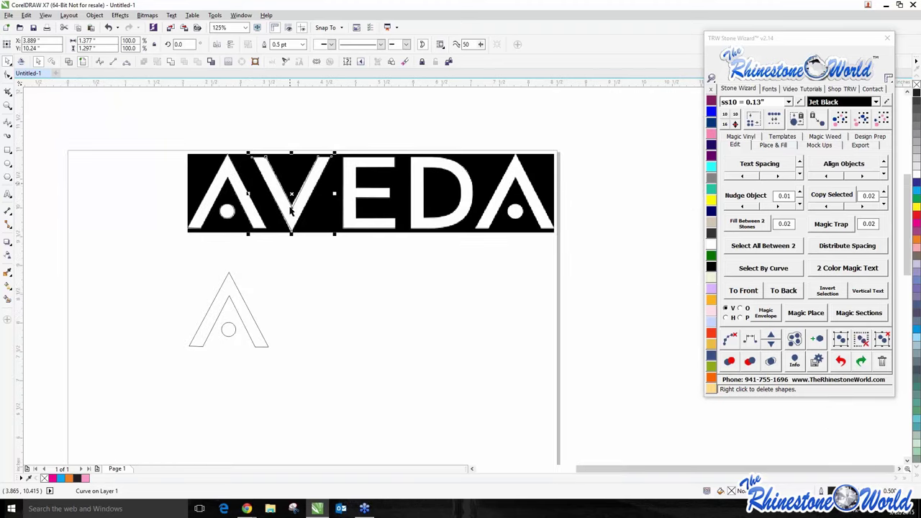
Step: Move the grouped A and dot onto the bitmap's last A, aligning the dots, and deselect it
left_click_drag(144, 261, 314, 436)
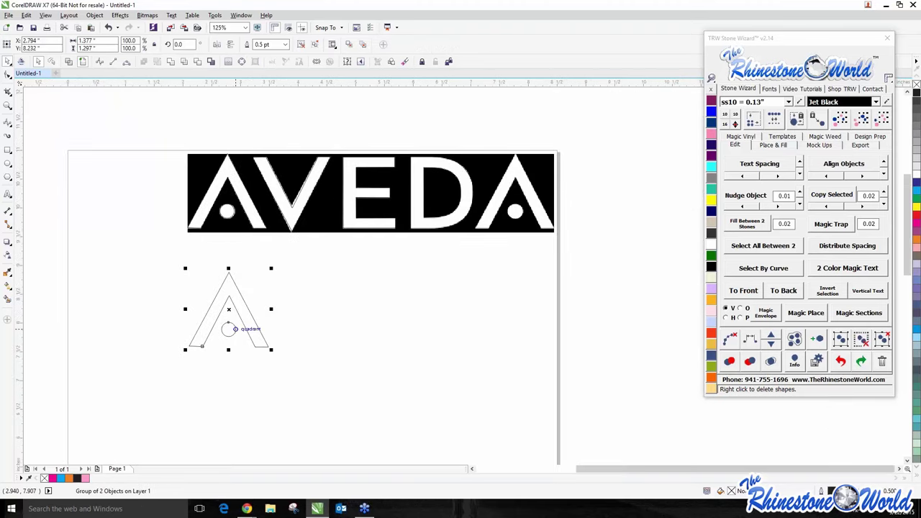
left_click_drag(236, 329, 522, 211)
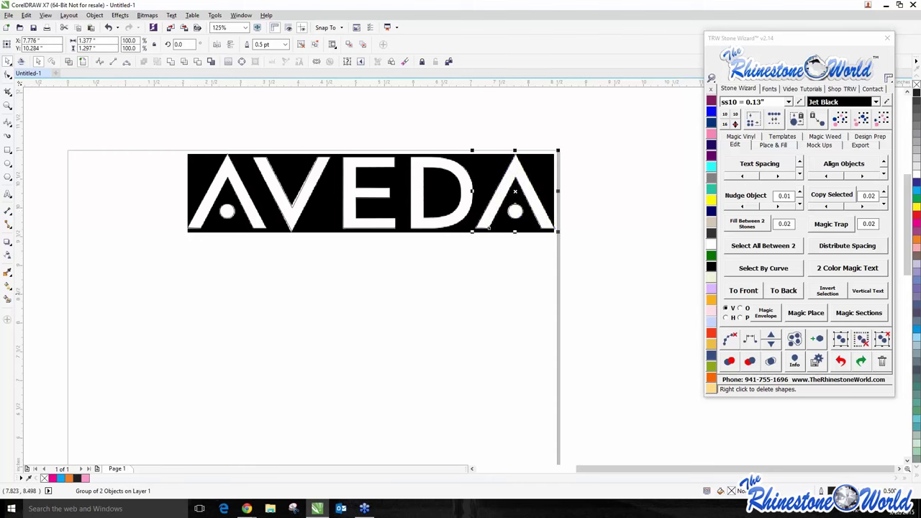
left_click(480, 288)
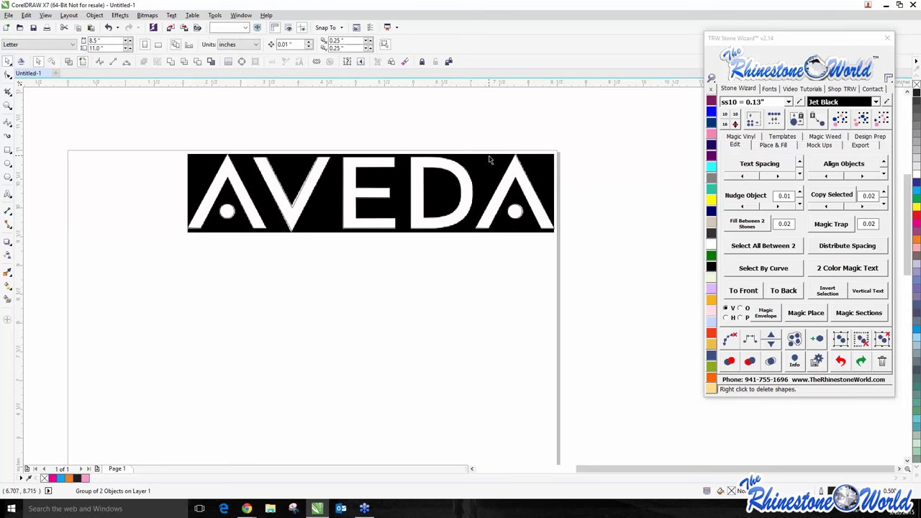
Step: Unlock the AVEDA bitmap and move it down, clear of the traced outlines
right_click(490, 159)
left_click(518, 165)
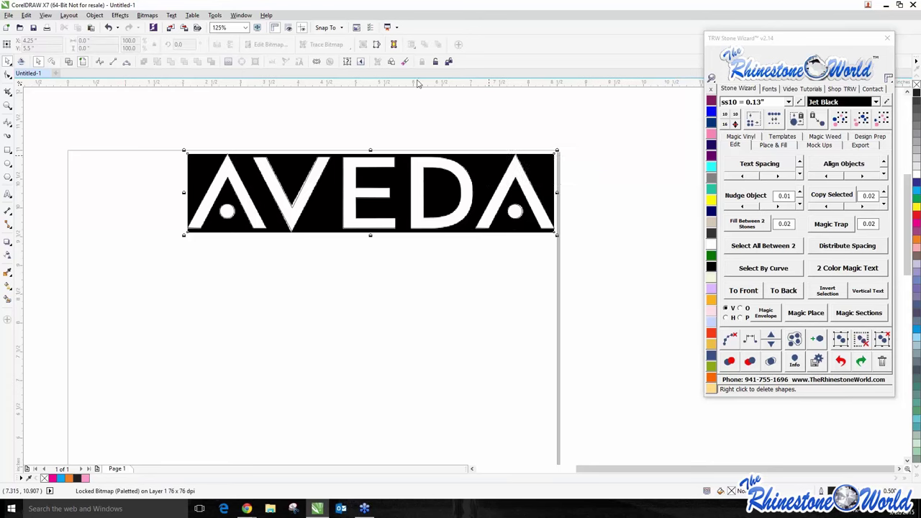
left_click(173, 195)
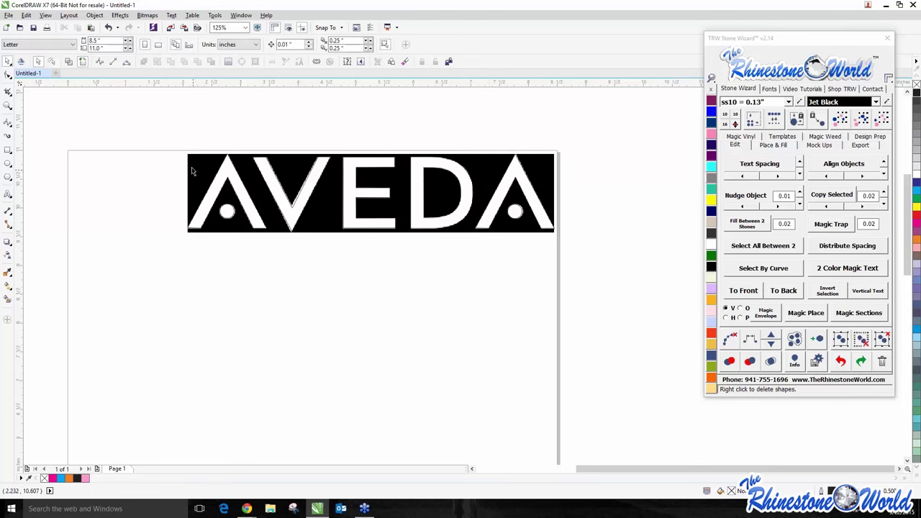
right_click(190, 166)
left_click(209, 174)
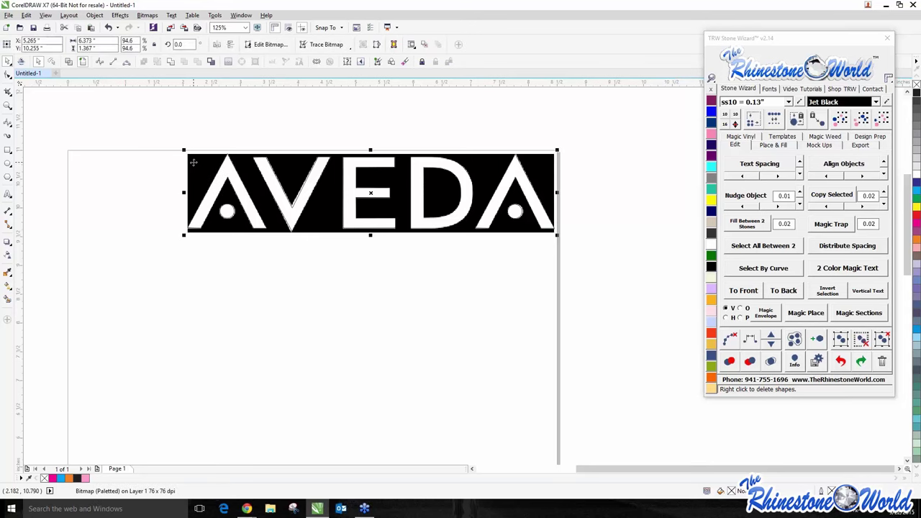
left_click_drag(209, 173, 186, 359)
left_click(140, 288)
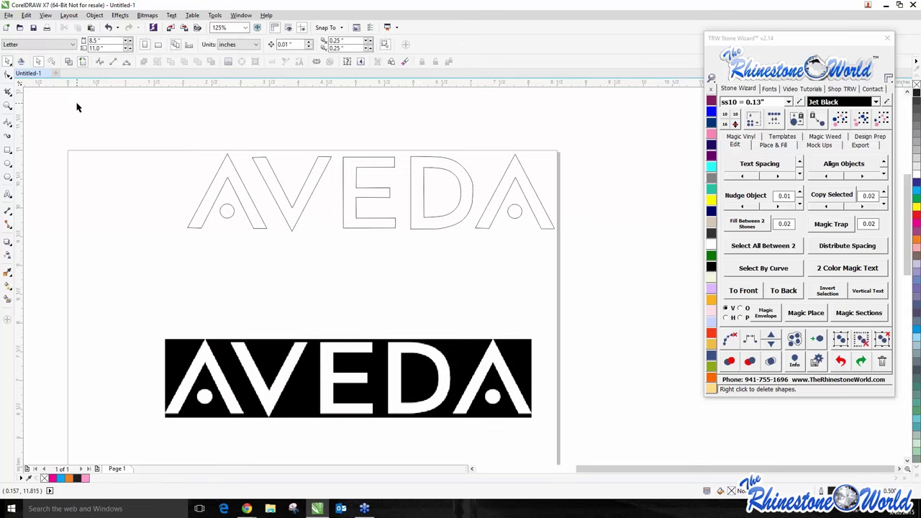
Step: Fill all the traced letter and dot outlines with black
left_click_drag(117, 118, 591, 264)
left_click(711, 268)
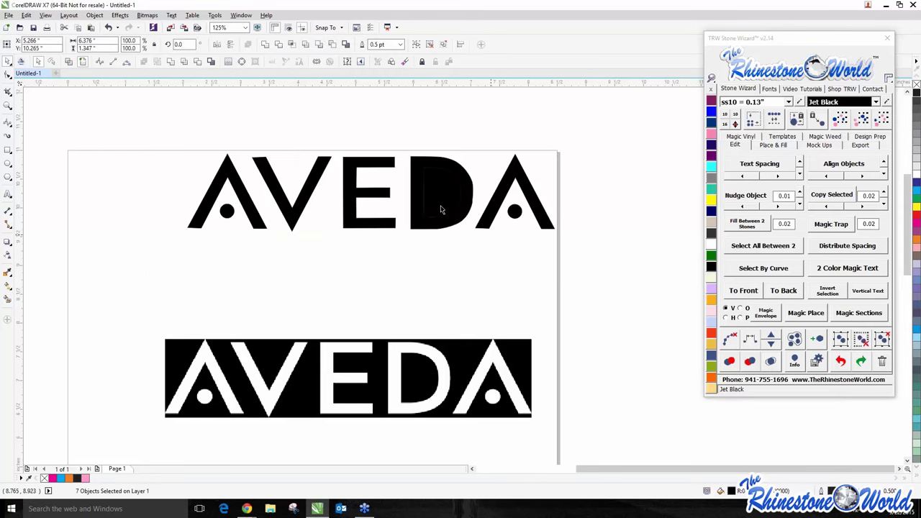
scroll(473, 199, "up", 3)
scroll(446, 183, "down", 4)
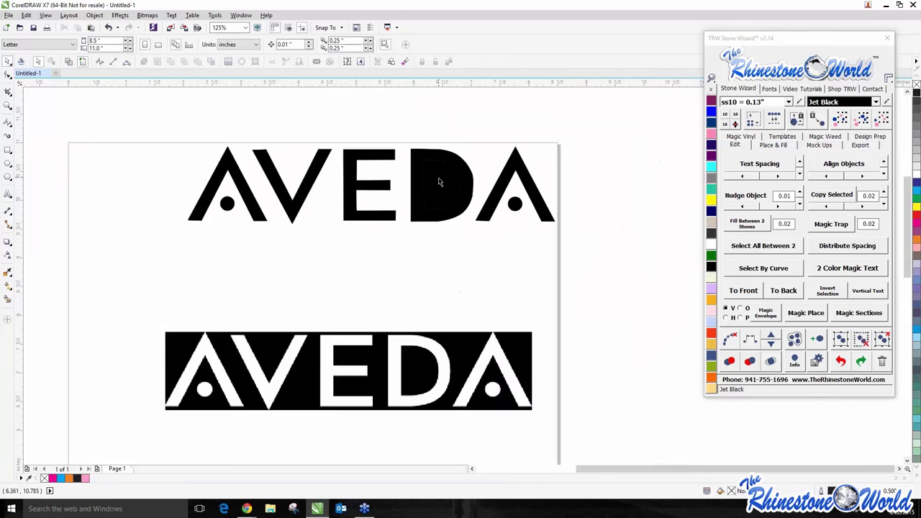
Step: Combine the D's outer and inner outlines to cut out its counter, and deselect the letter
scroll(461, 192, "up", 2)
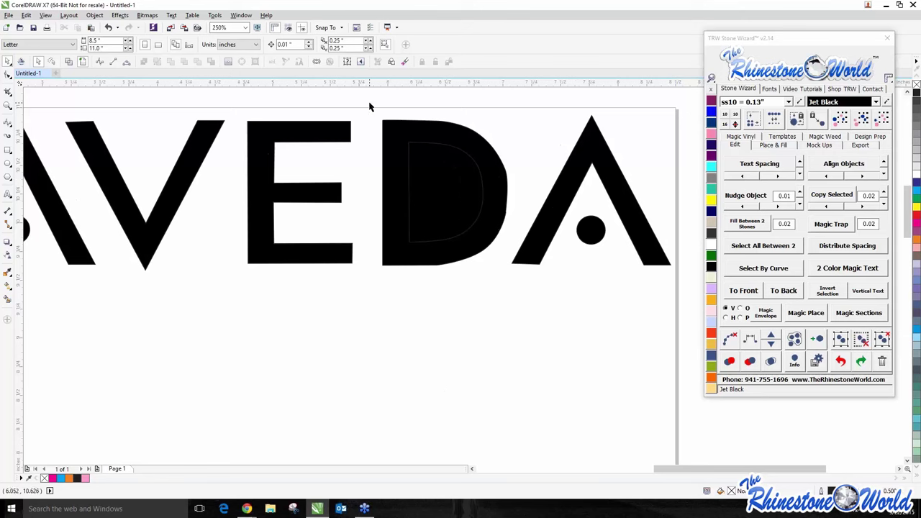
left_click_drag(365, 104, 541, 317)
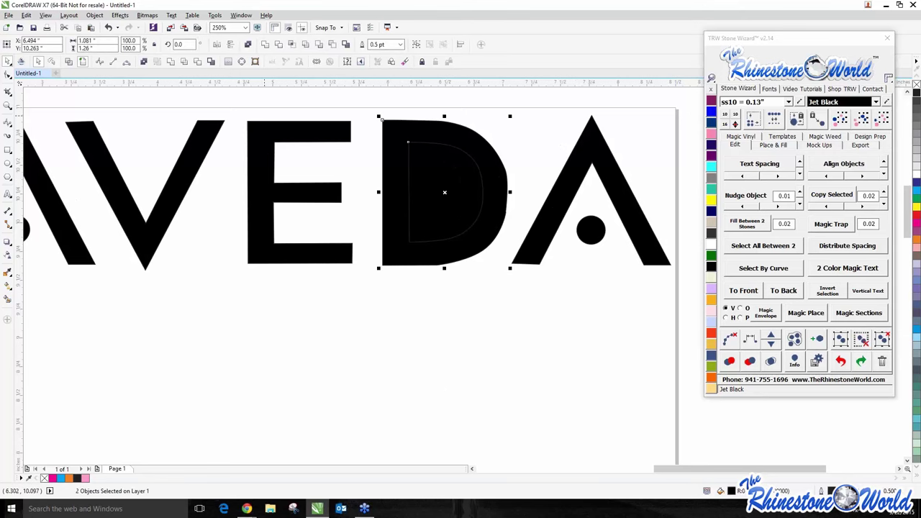
left_click(144, 63)
scroll(391, 323, "down", 5)
left_click(391, 323)
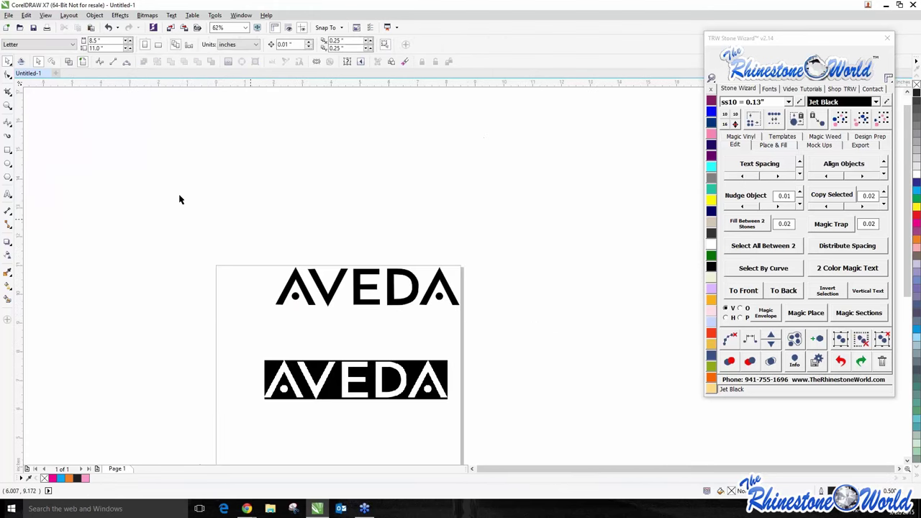
Step: Move all the filled letters directly above the bitmap, aligned with its lettering, and deselect them
left_click_drag(171, 197, 465, 317)
left_click_drag(418, 288, 406, 336)
key("Escape")
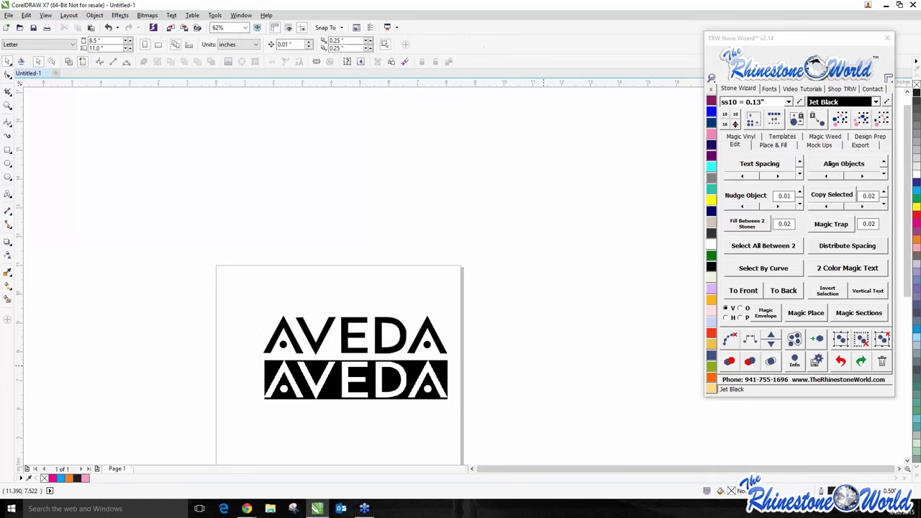
Step: Examine the edges and corners of the filled manual tracing up close, from the first A across to the D
scroll(321, 358, "up", 3)
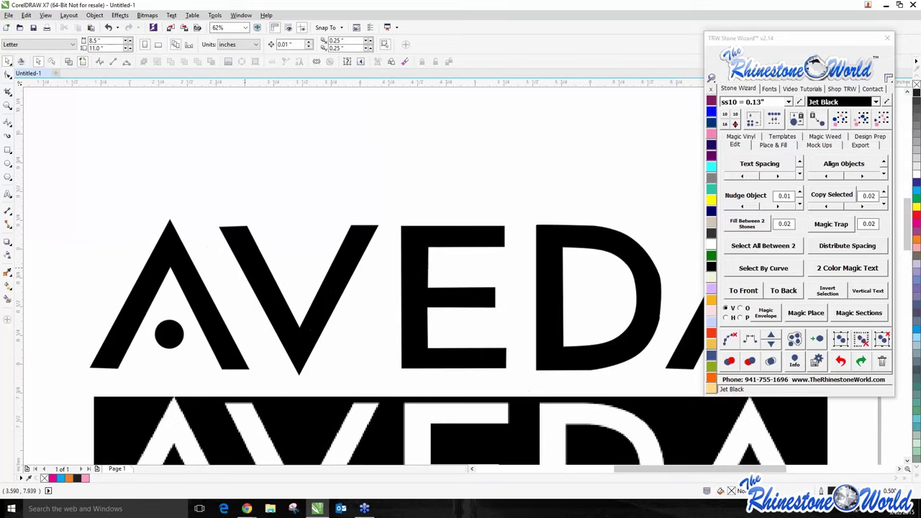
scroll(167, 240, "up", 2)
scroll(179, 223, "up", 1)
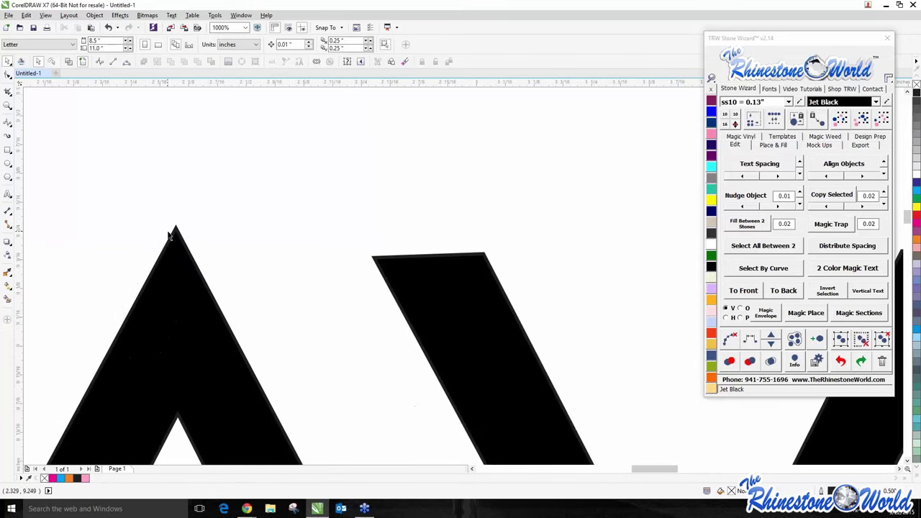
scroll(171, 235, "down", 1)
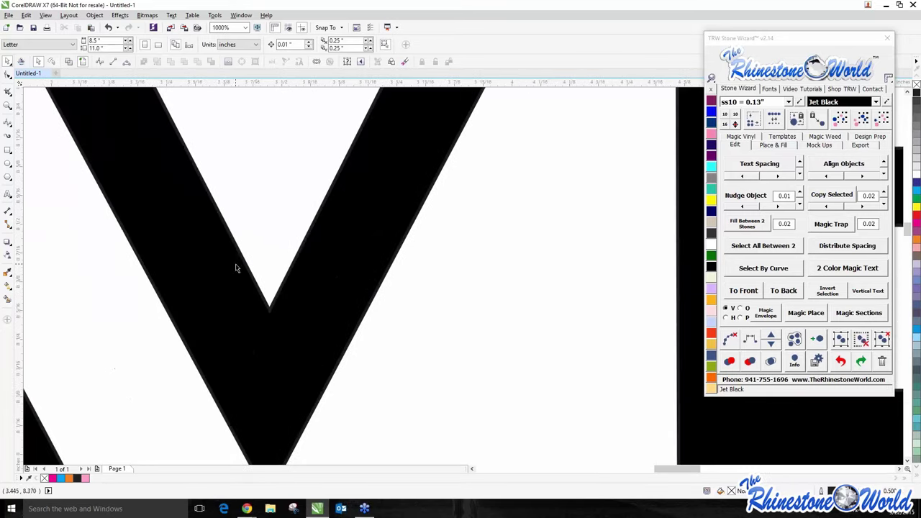
scroll(241, 265, "down", 2)
scroll(255, 259, "up", 4)
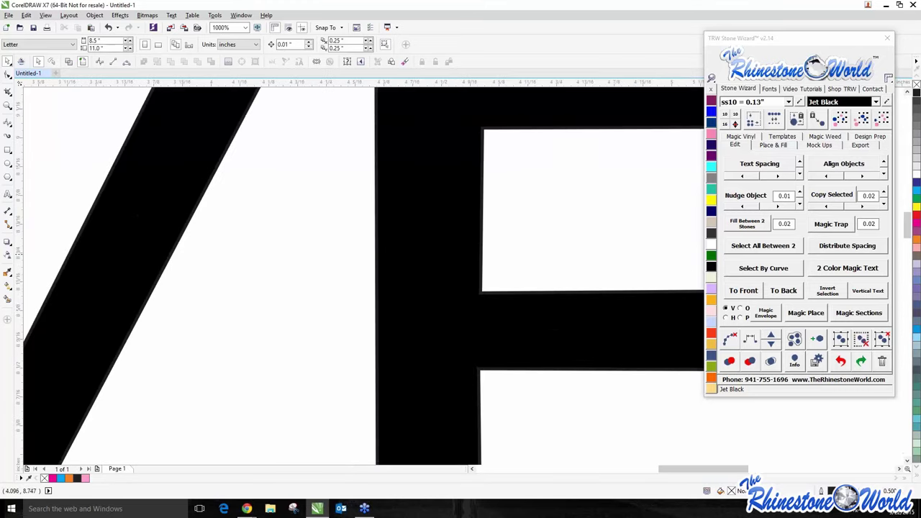
scroll(373, 258, "down", 3)
scroll(405, 260, "up", 3)
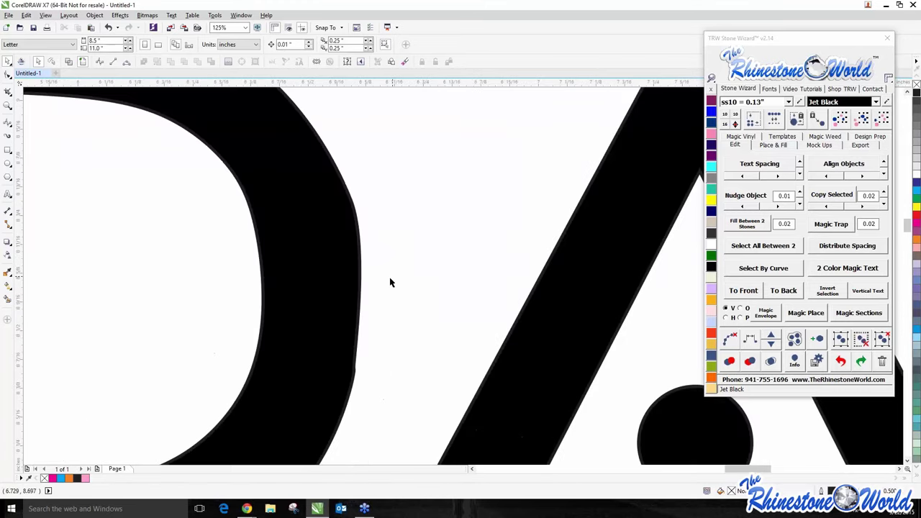
Step: Delete the surplus nodes on the D's outer outline, at the lower end of its right side and on its bottom edge, and finish node editing
left_click(356, 376)
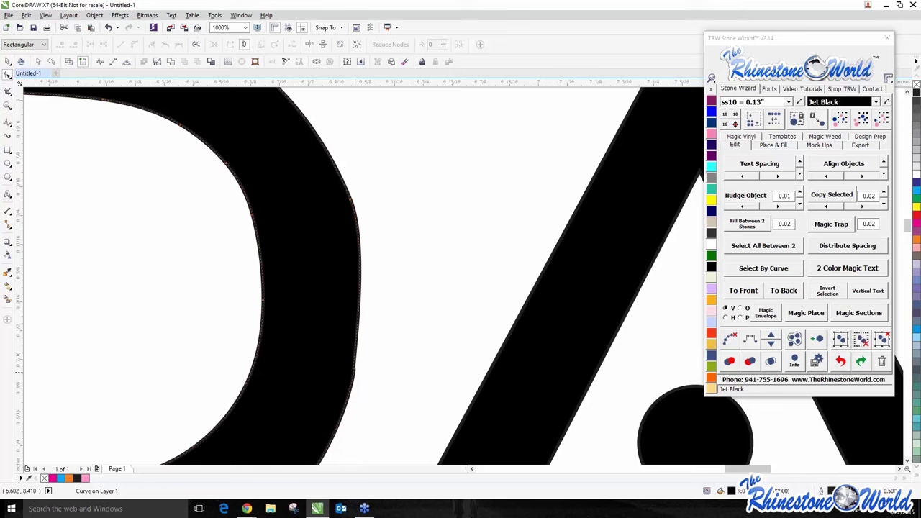
left_click(352, 370)
key("Delete")
scroll(354, 370, "down", 3)
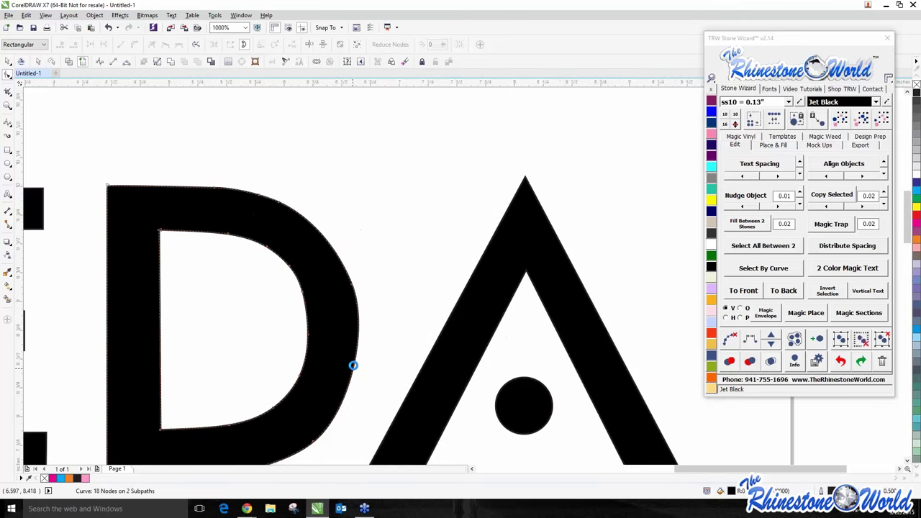
scroll(311, 430, "up", 3)
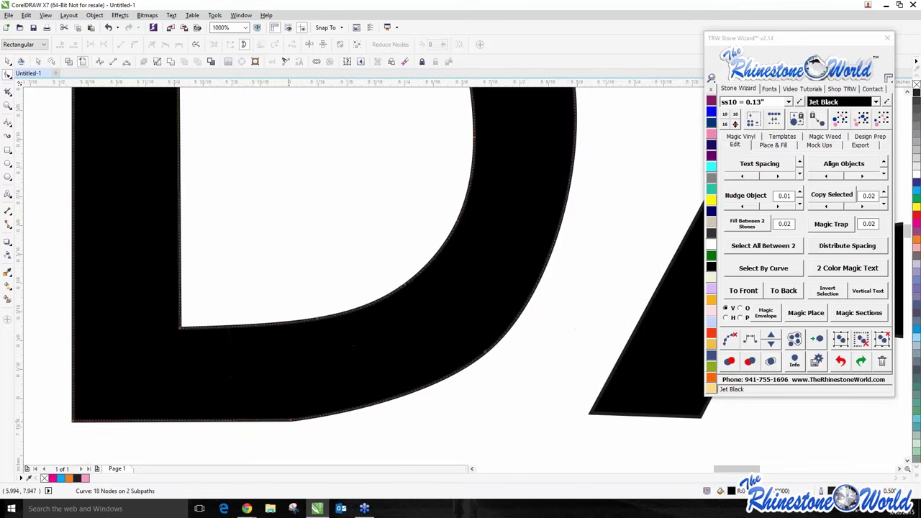
left_click(290, 421)
key("Delete")
scroll(305, 403, "down", 3)
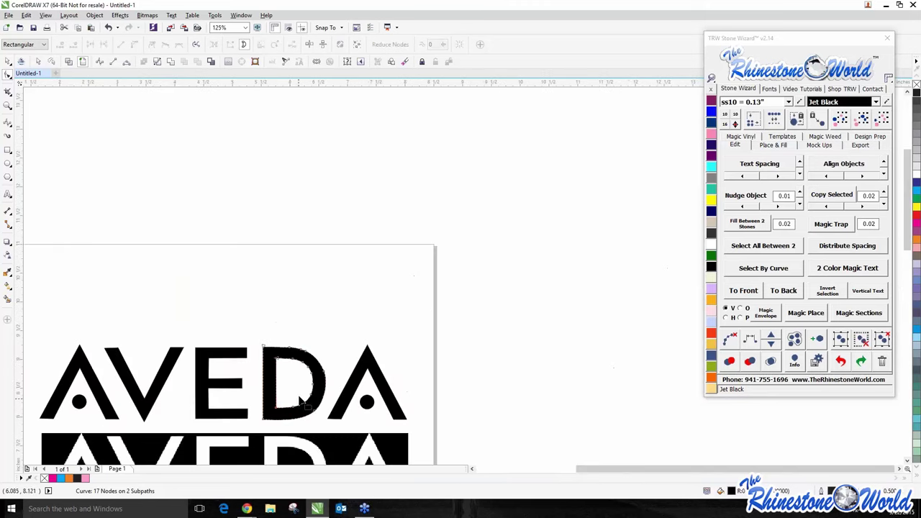
scroll(239, 343, "up", 3)
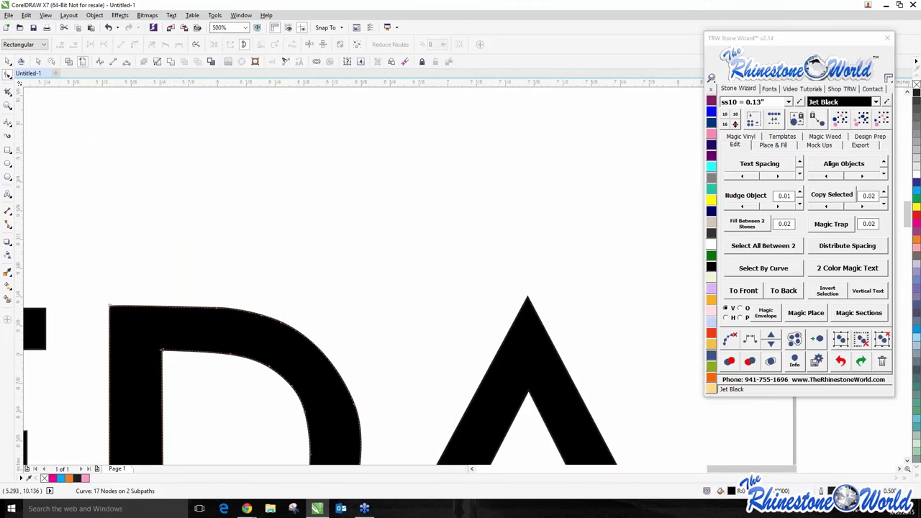
left_click(7, 75)
scroll(431, 325, "down", 2)
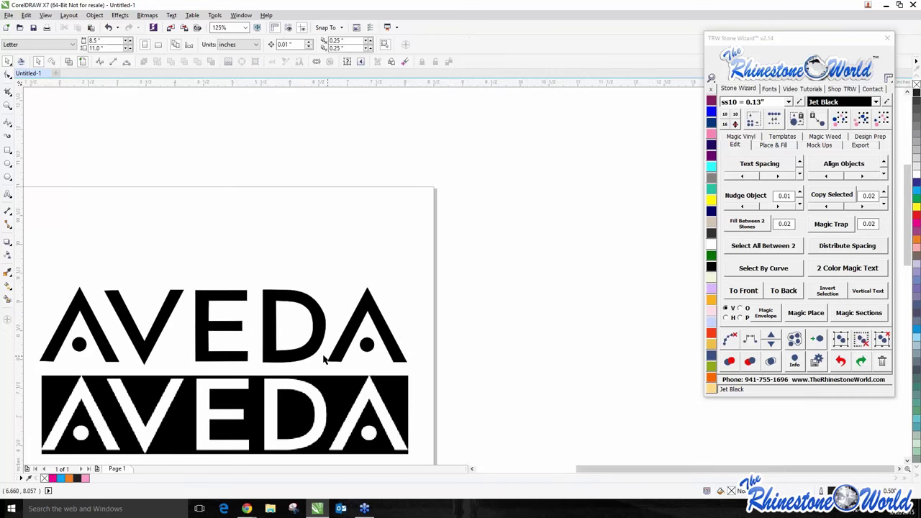
Step: Move the AVEDA bitmap above the page and auto-trace it with Outline Trace as a low quality image
scroll(321, 360, "down", 1)
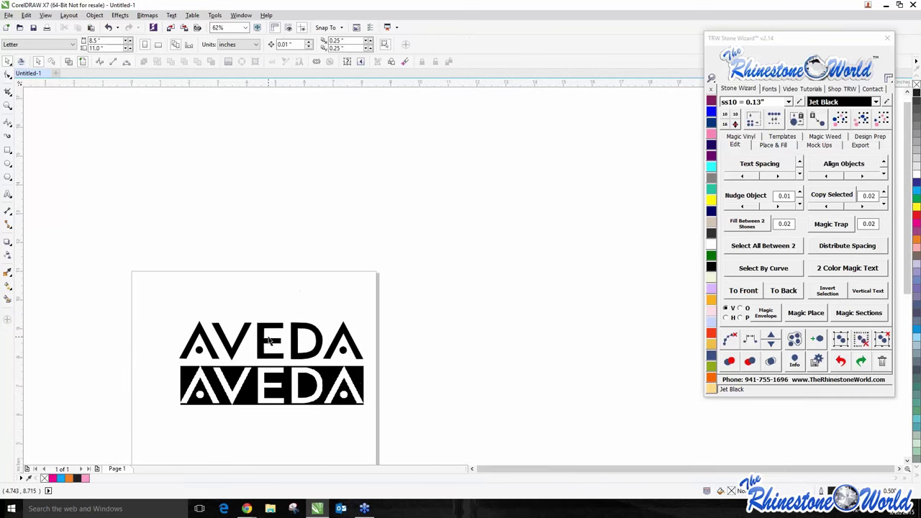
left_click_drag(267, 389, 252, 241)
left_click(326, 44)
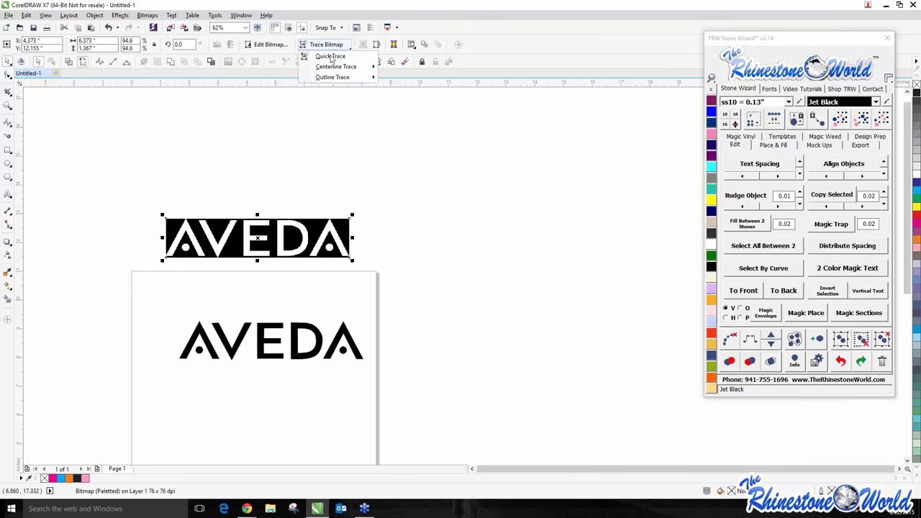
mouse_move(333, 77)
left_click(419, 121)
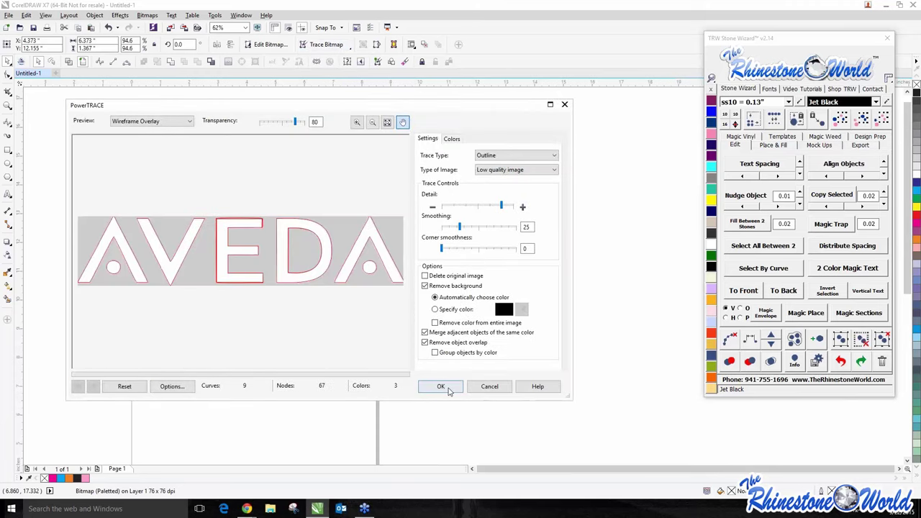
left_click(446, 388)
Step: Move the auto-traced group off the bitmap and place it directly below the manually traced lettering
left_click_drag(259, 238, 468, 238)
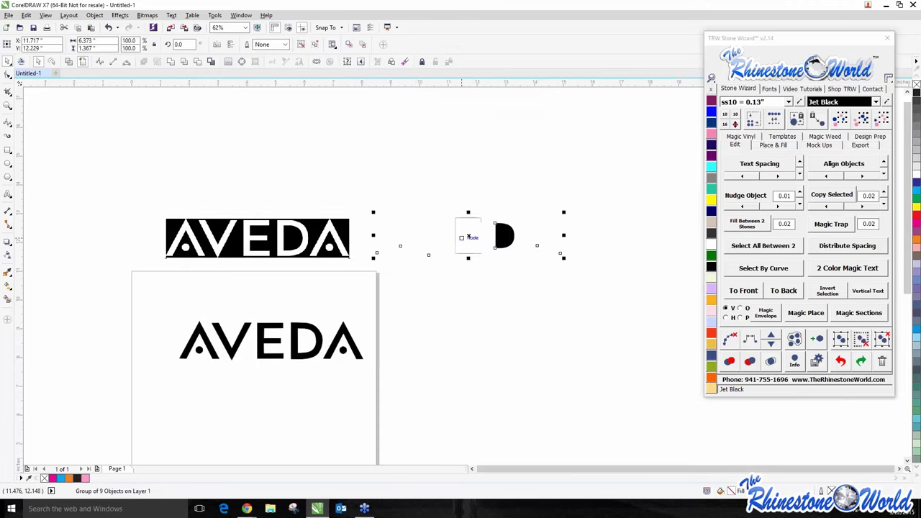
left_click(540, 295)
scroll(514, 229, "up", 2)
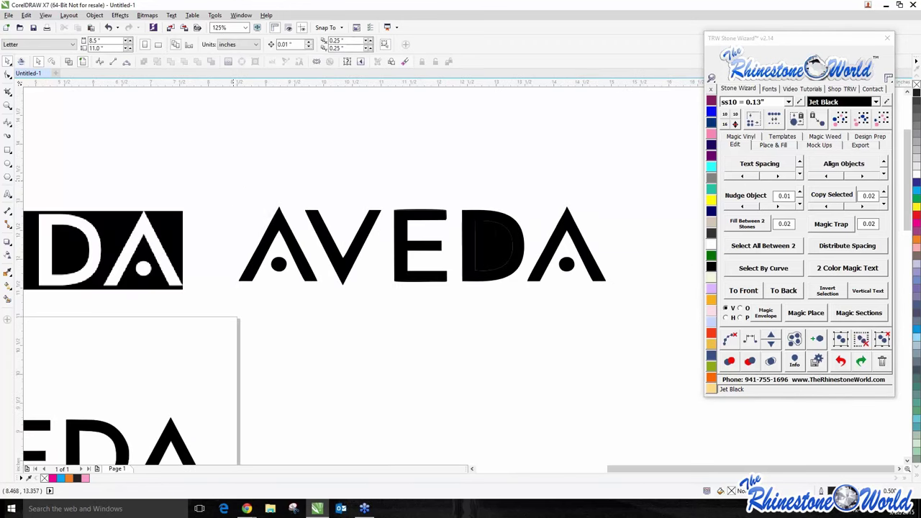
left_click_drag(237, 181, 613, 323)
scroll(587, 298, "down", 2)
scroll(573, 291, "down", 2)
mouse_move(573, 288)
left_mouse_down()
mouse_move(464, 364)
mouse_move(475, 365)
left_mouse_up()
Step: Compare the auto-traced letters with the manually traced ones up close, checking the tips of the A and the edges of the E and D
scroll(477, 367, "up", 4)
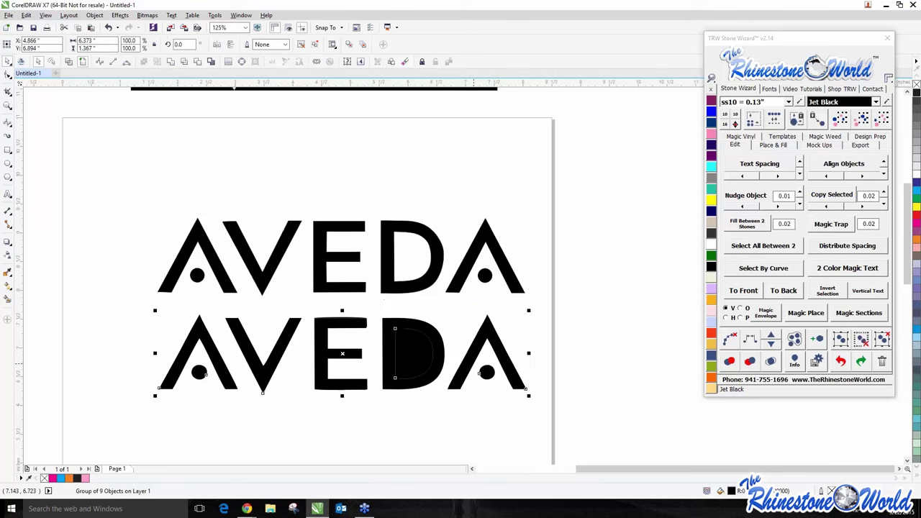
scroll(476, 334, "up", 4)
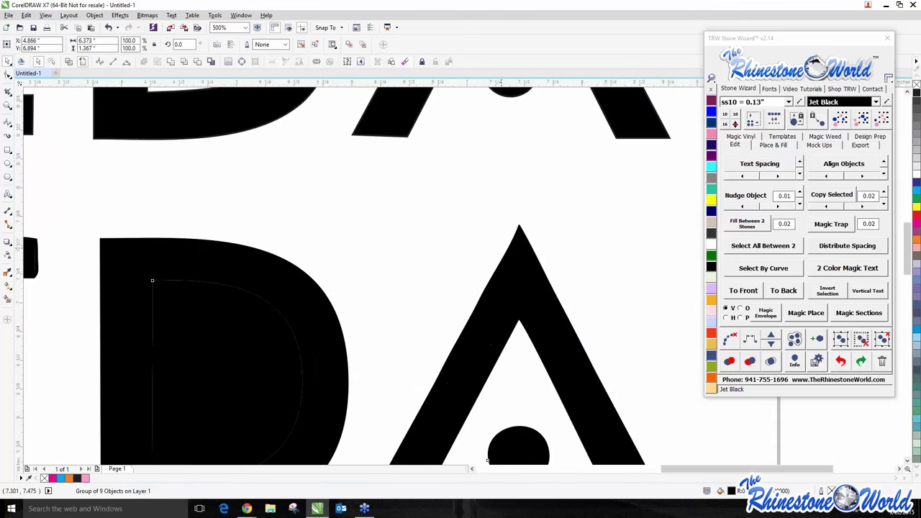
scroll(481, 317, "down", 2)
scroll(491, 270, "down", 2)
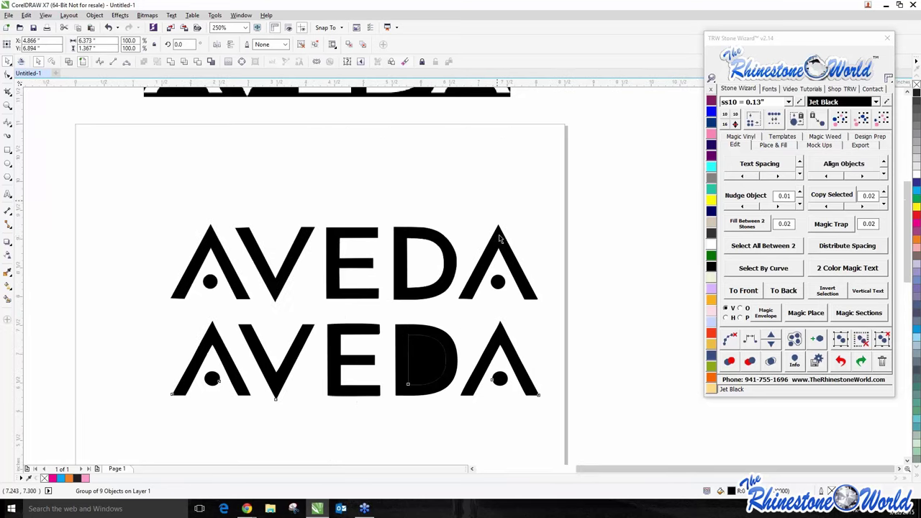
scroll(487, 241, "up", 2)
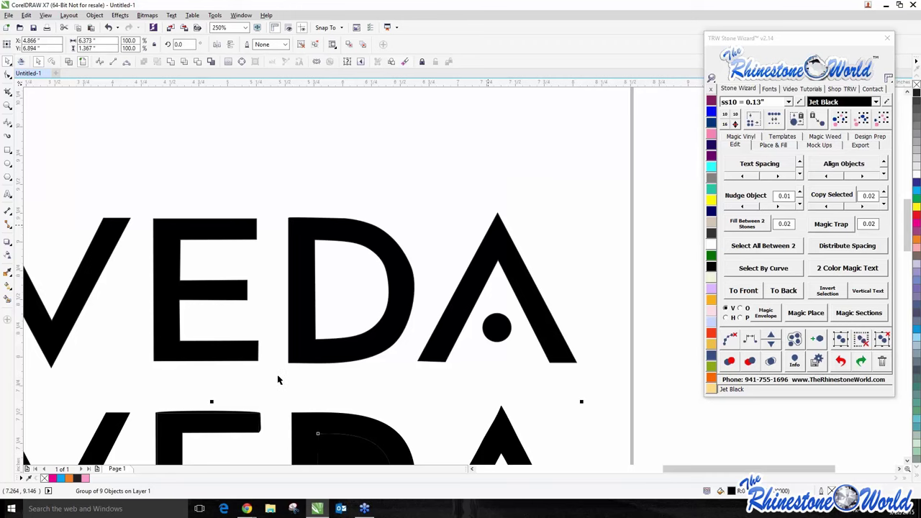
scroll(261, 388, "down", 2)
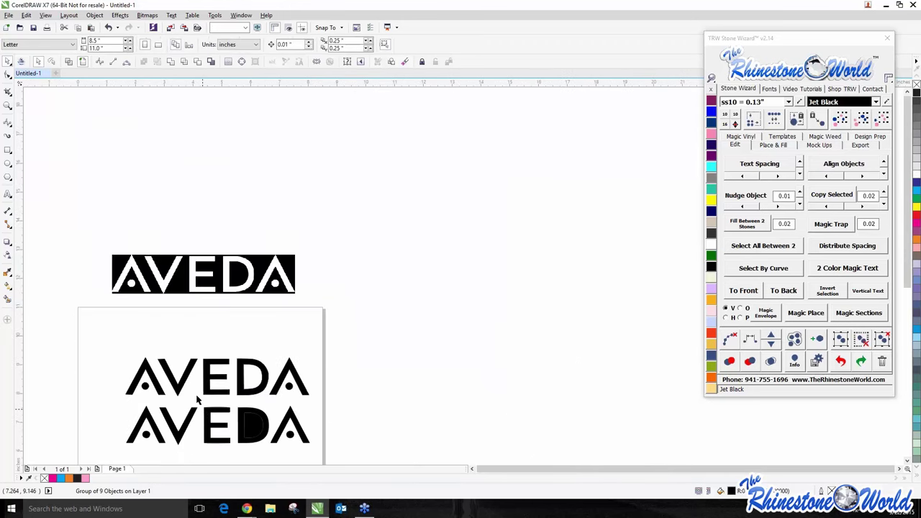
scroll(216, 373, "up", 3)
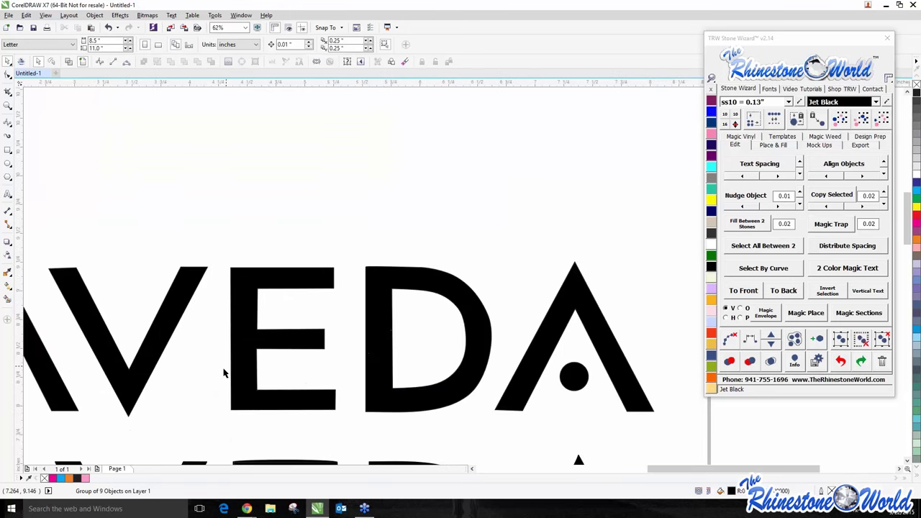
scroll(232, 331, "down", 3)
scroll(232, 358, "up", 1)
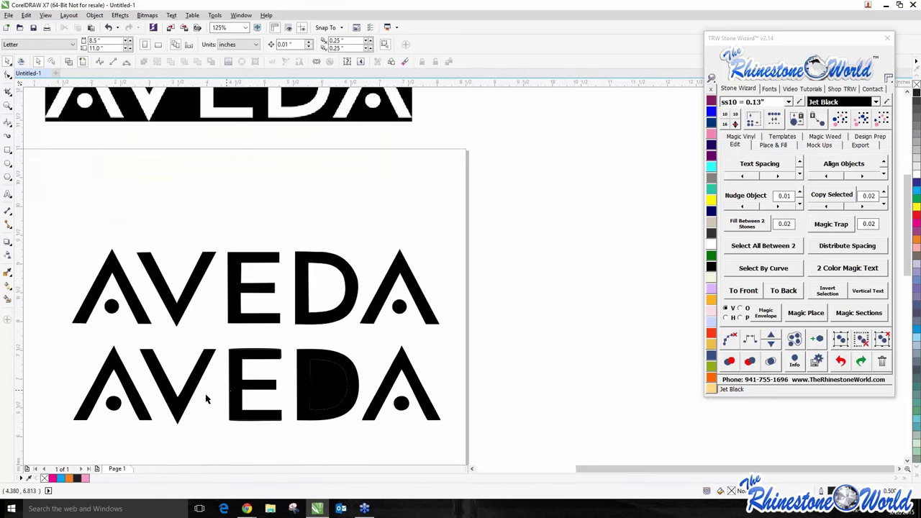
Step: Fill the auto-traced lettering with Emerald green and ungroup it into separate objects
left_click_drag(28, 336, 450, 403)
left_click(712, 255)
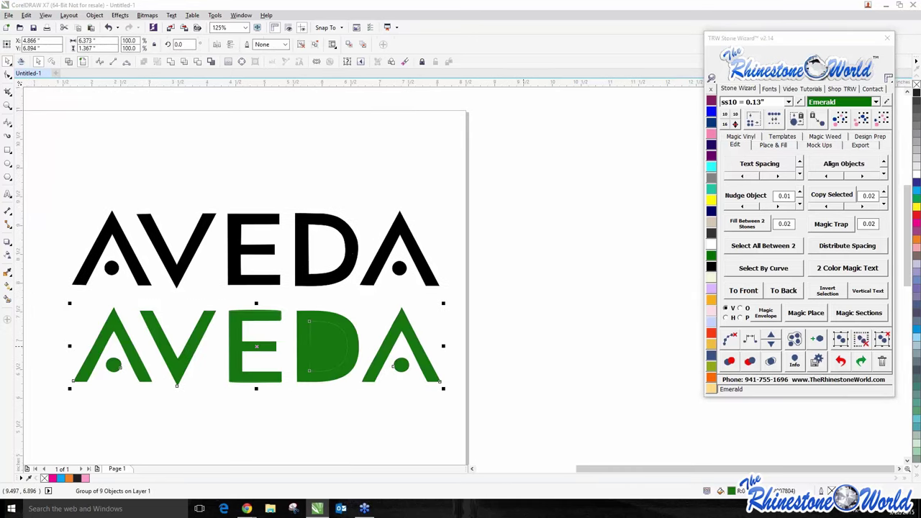
left_click(434, 312)
left_click_drag(374, 304, 280, 414)
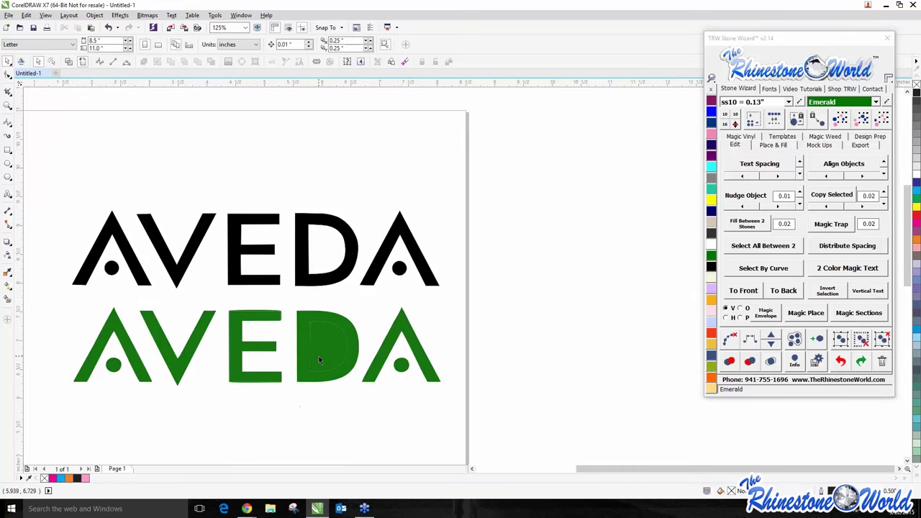
right_click(318, 355)
left_click(367, 156)
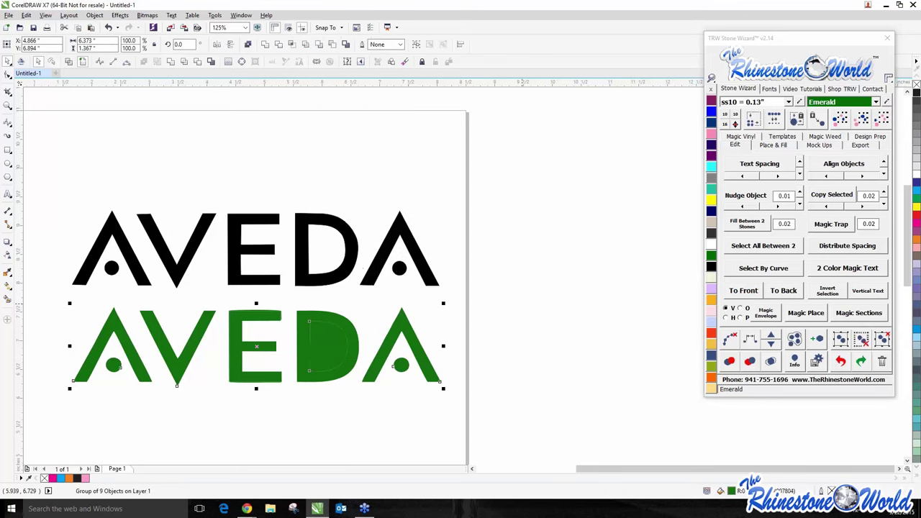
left_click_drag(376, 303, 283, 425)
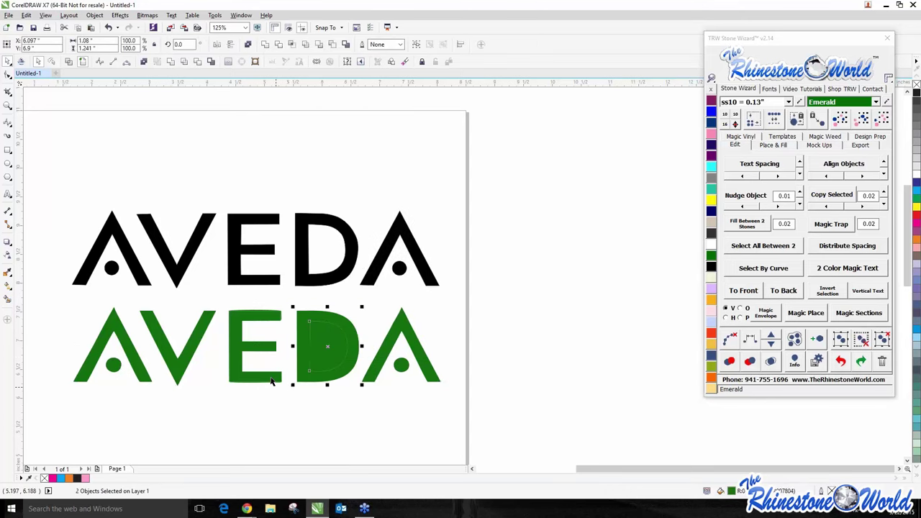
left_click(144, 62)
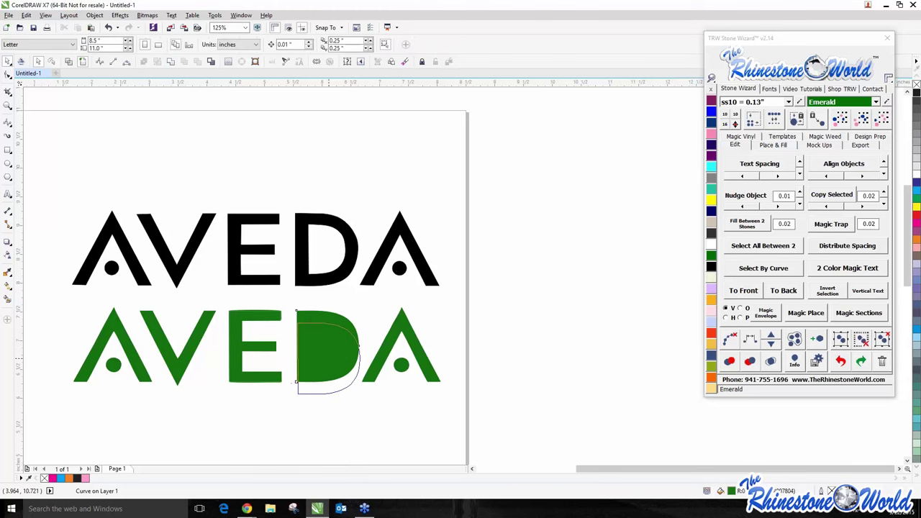
left_click_drag(328, 346, 329, 417)
key("ctrl+z")
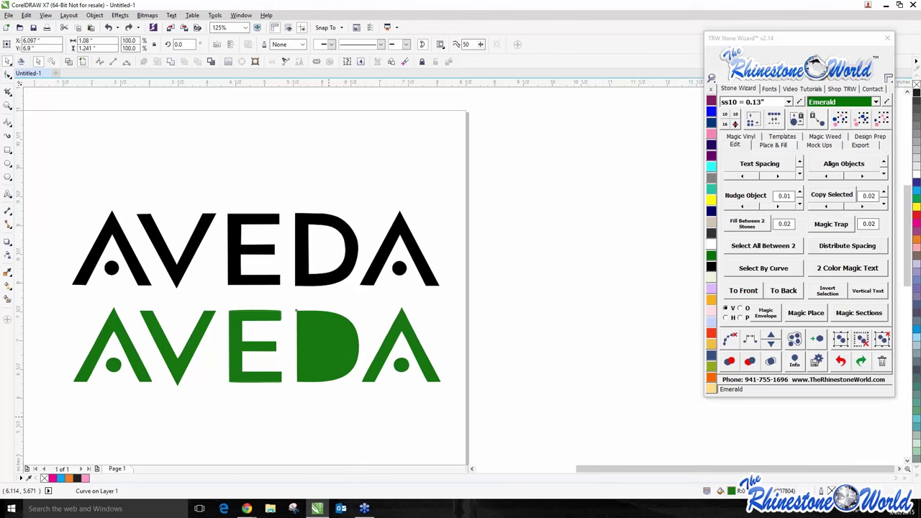
left_click_drag(347, 346, 346, 410)
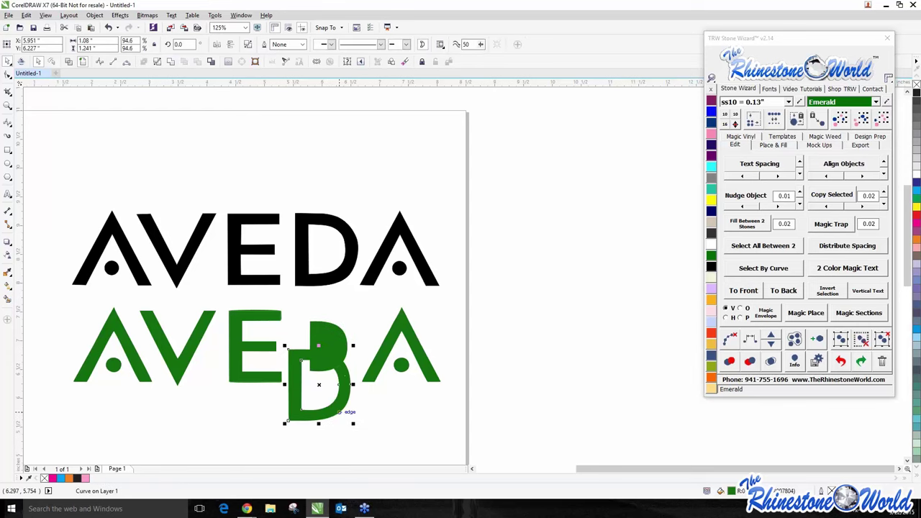
key("Escape")
Step: Delete the separate piece that fills the counter of the green D
left_click(329, 351)
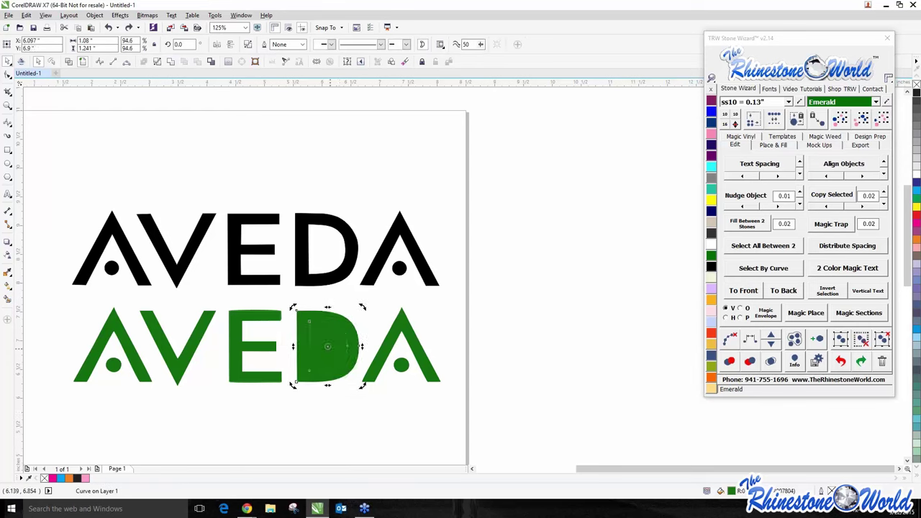
left_click(321, 322)
key("Escape")
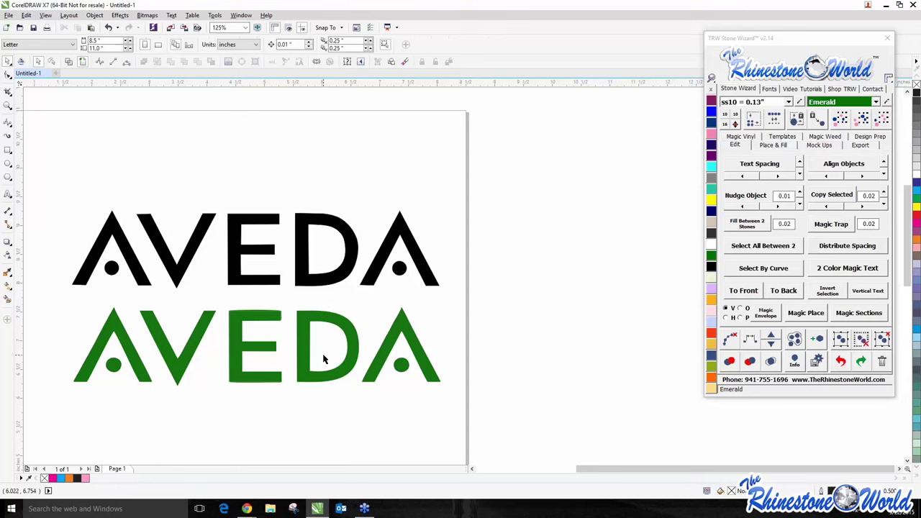
Step: Compare the corners and edges of the green E and D with the black manually traced letters above them
scroll(240, 333, "up", 3)
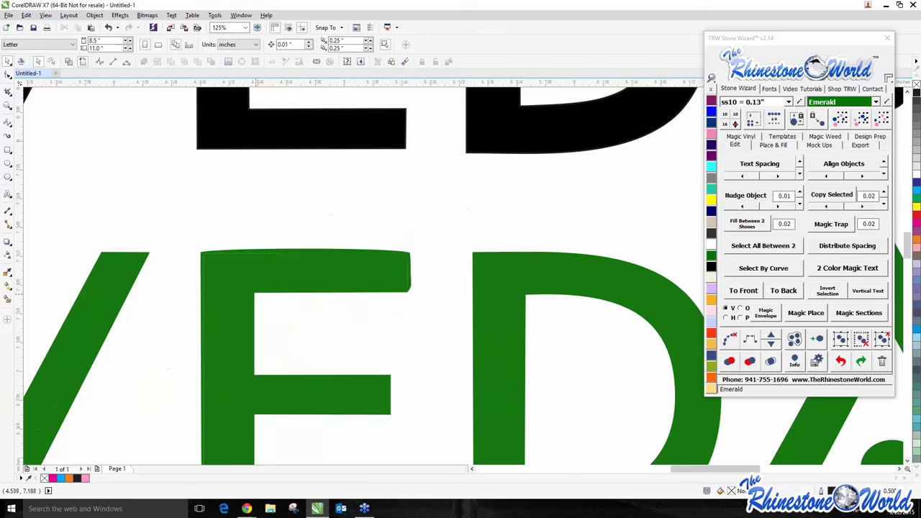
scroll(415, 252, "down", 1)
scroll(415, 252, "down", 2)
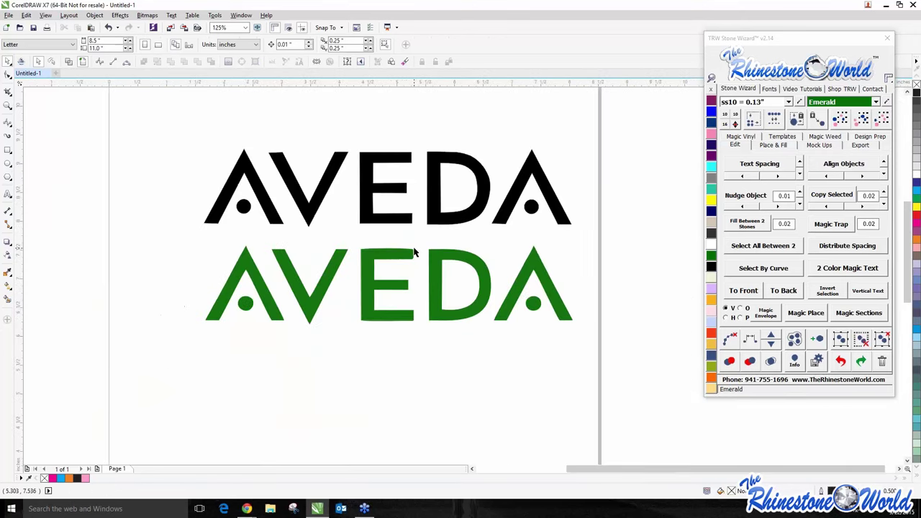
scroll(415, 252, "up", 2)
scroll(415, 252, "down", 2)
scroll(356, 268, "up", 1)
scroll(357, 267, "down", 1)
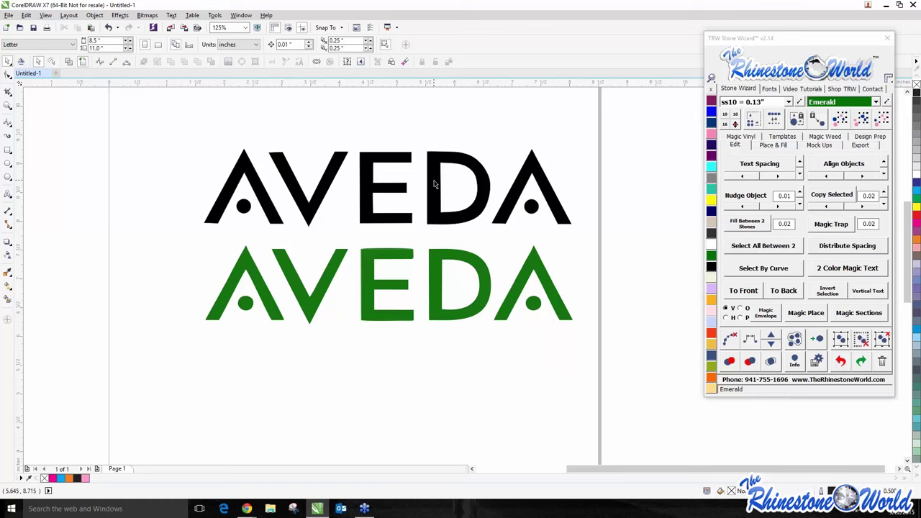